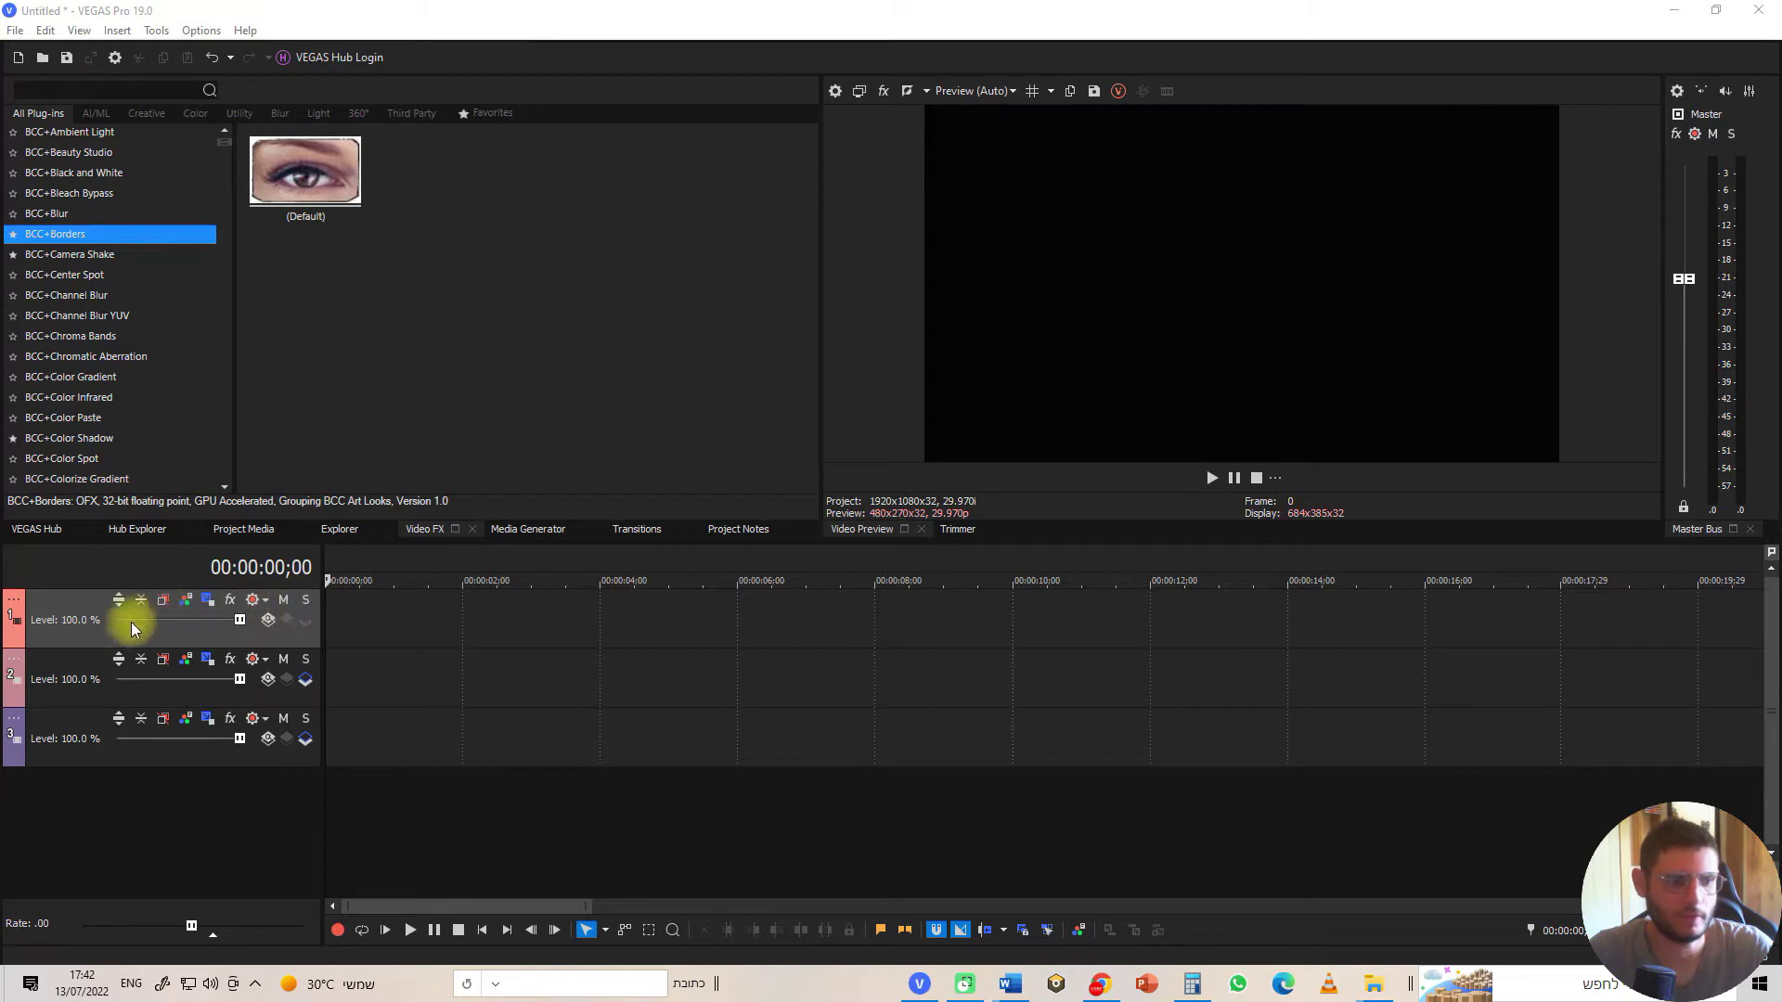
Insert an additional video track above the existing tracks
{"action": "right_click", "coordinate": [94, 638]}
{"action": "left_click", "coordinate": [159, 361]}
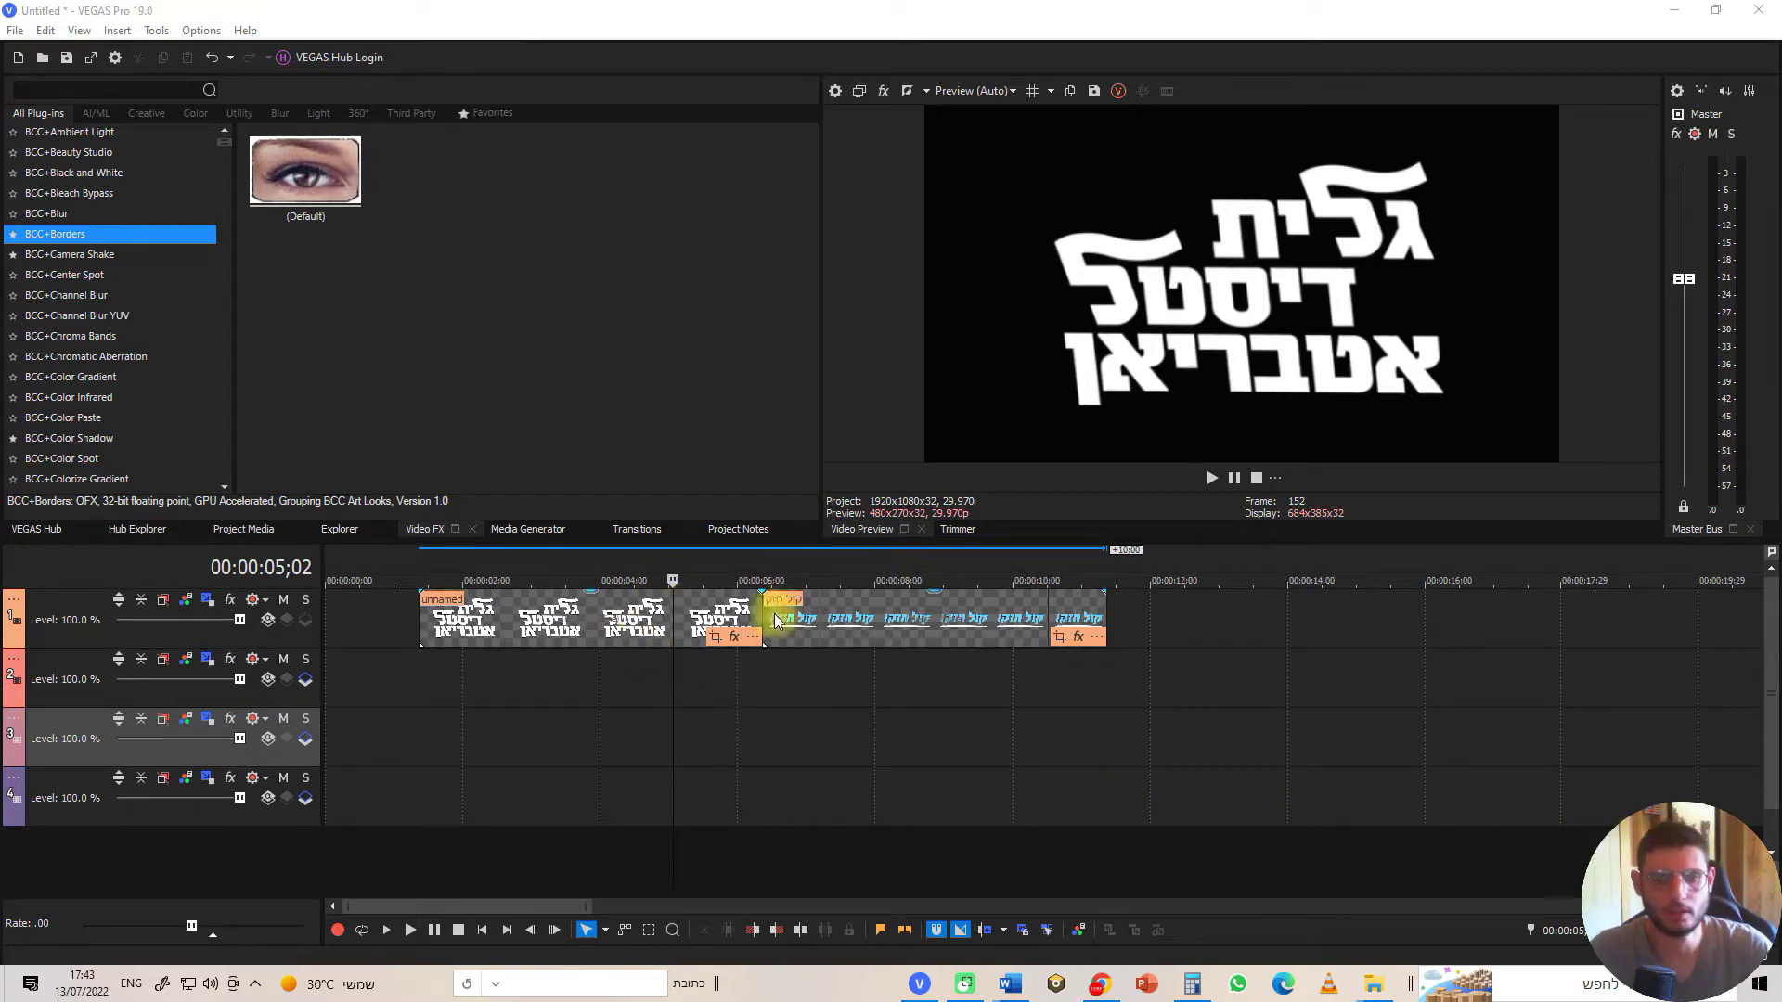
Check both title clips in the preview and move the blue title clip about 5 seconds further along the top track
{"action": "left_click", "coordinate": [420, 577]}
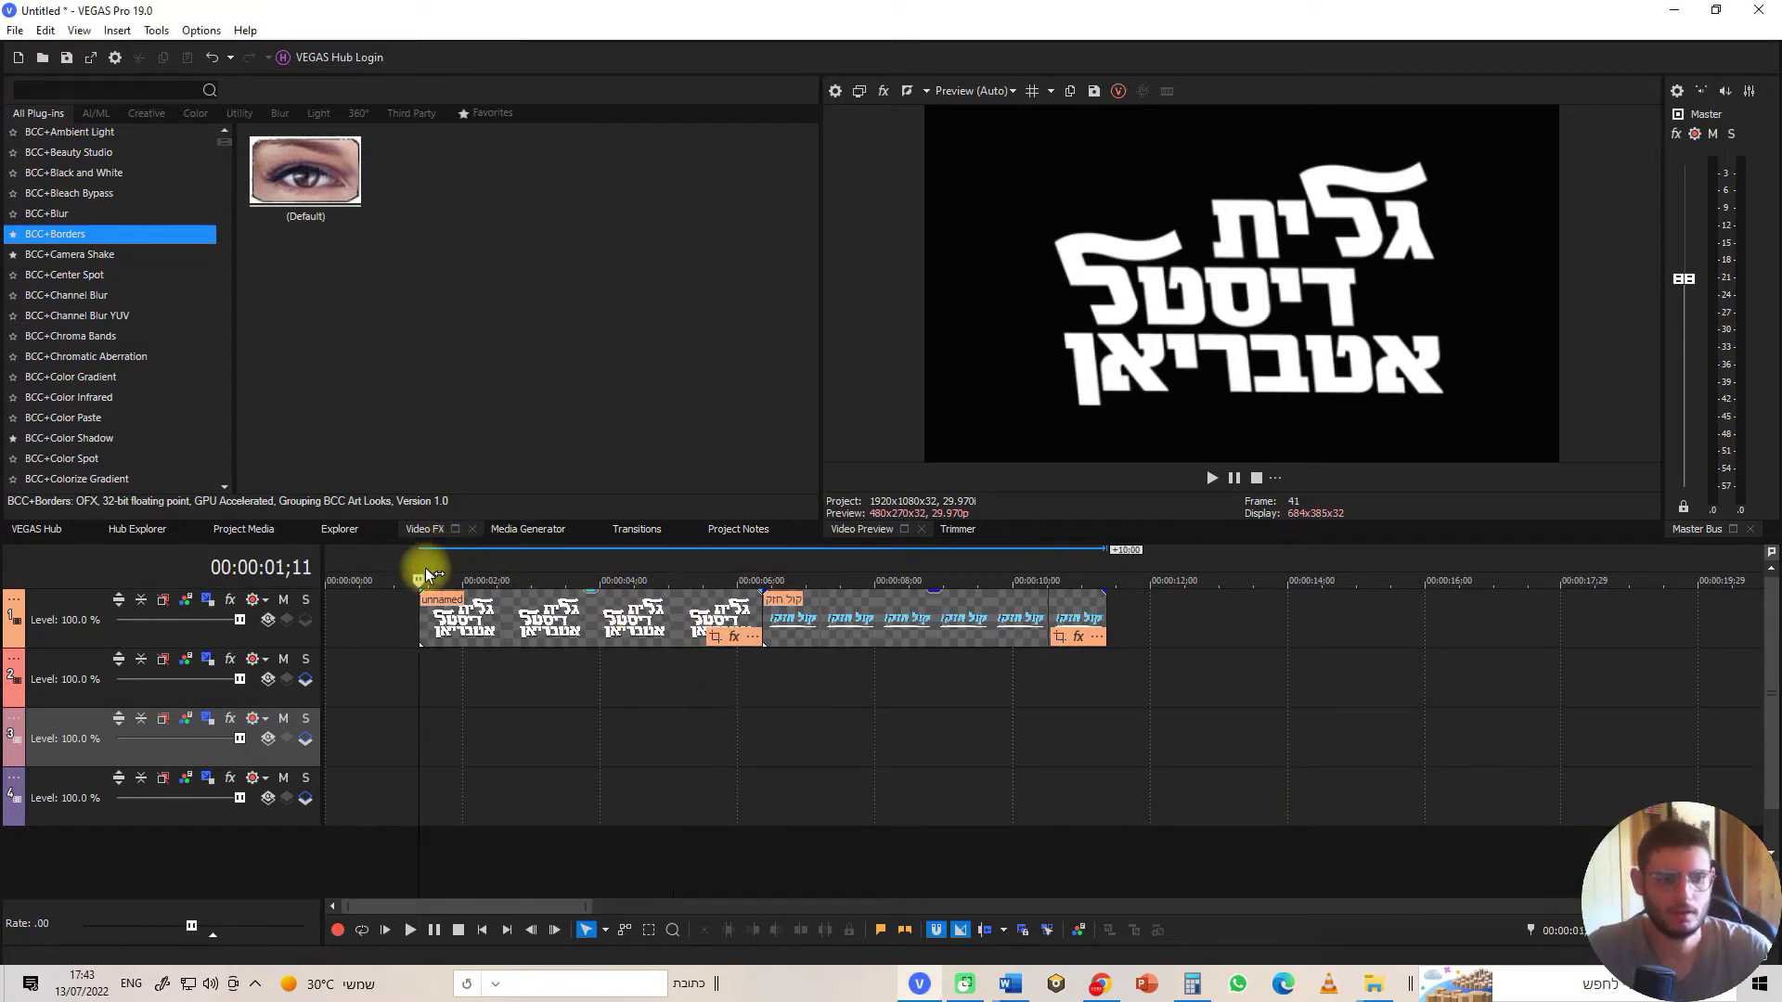
{"action": "left_click", "coordinate": [843, 576]}
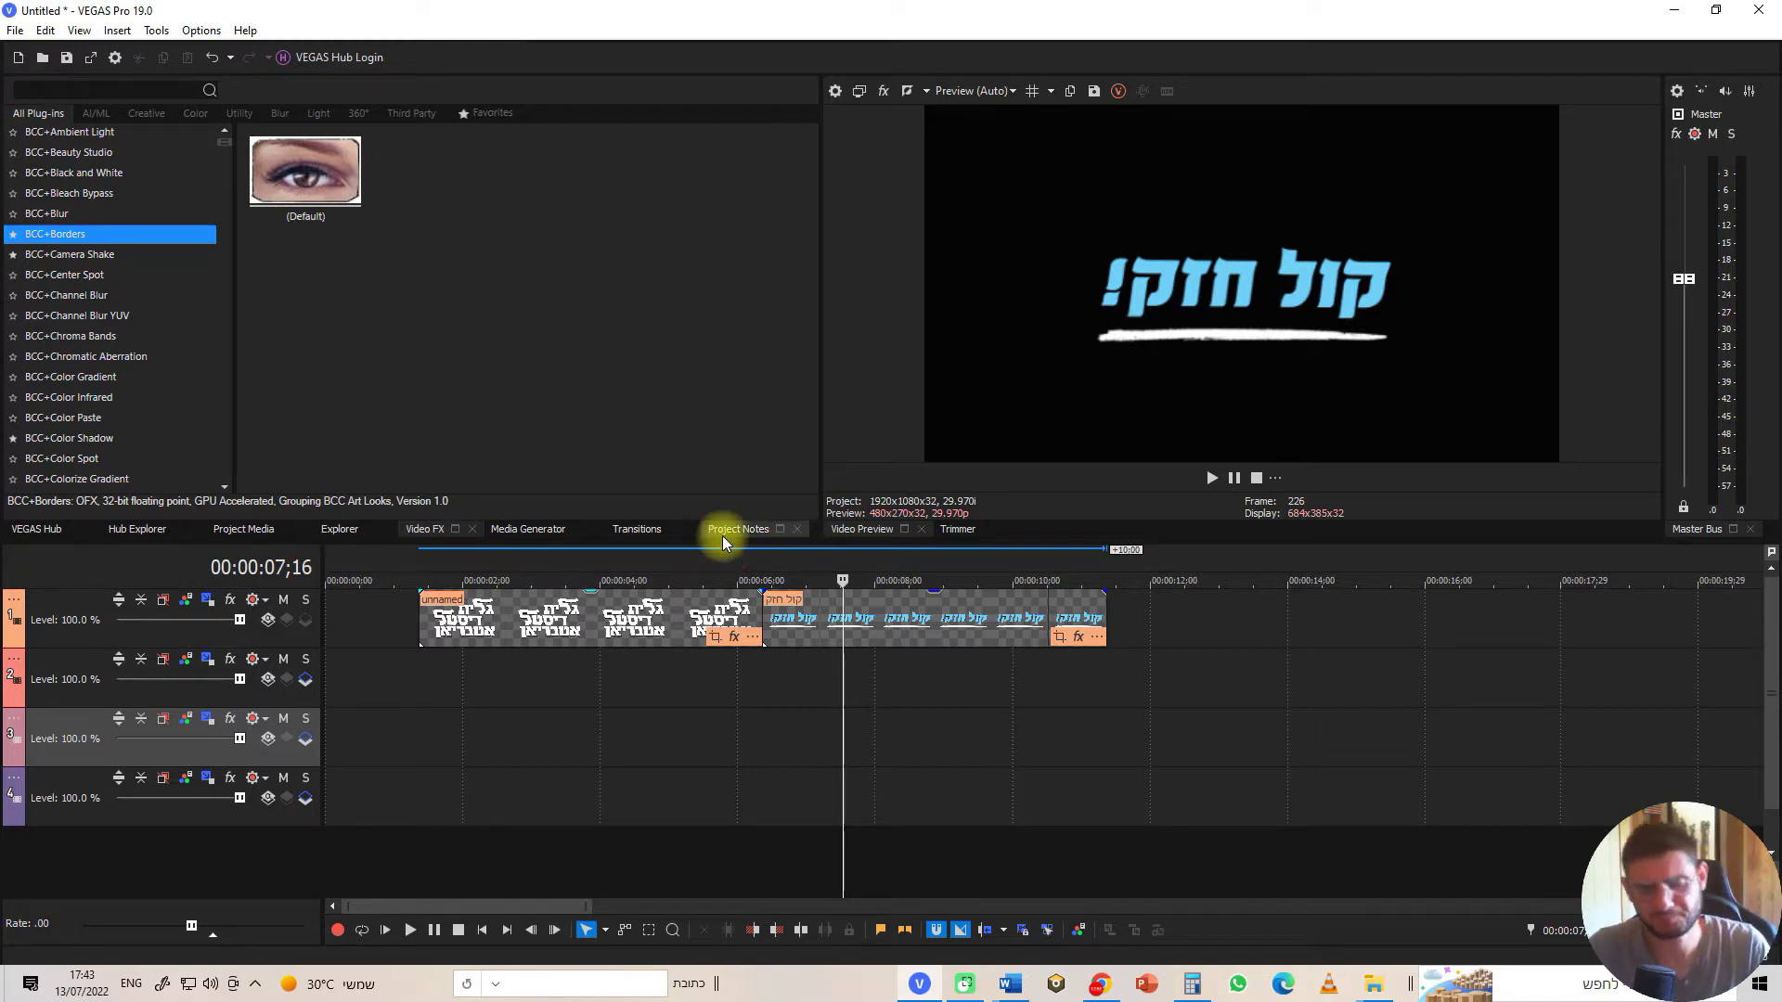
{"action": "double_click", "coordinate": [808, 608]}
{"action": "left_click_drag", "start_coordinate": [808, 608], "coordinate": [1147, 613]}
{"action": "left_click_drag", "start_coordinate": [648, 566], "coordinate": [516, 555]}
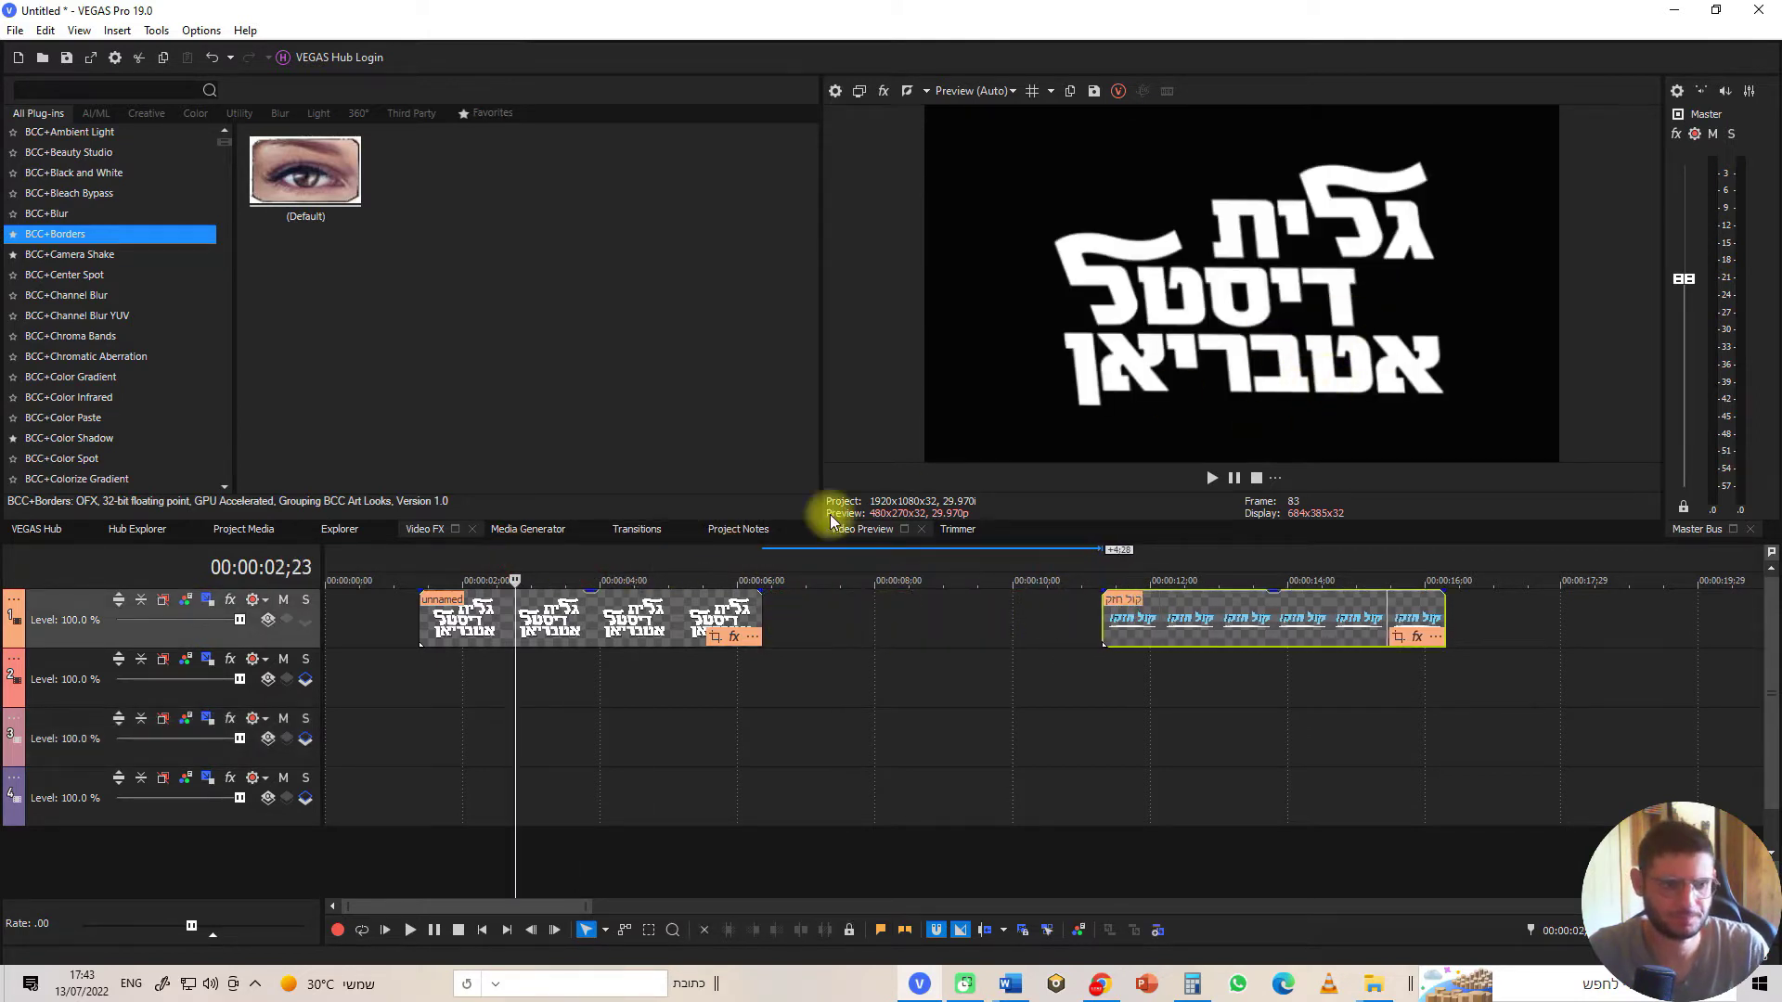
Name the first three video tracks "כותרת עליונה", "כותרת אמצעית" and "כותרת תחתונה" from top to bottom
{"action": "double_click", "coordinate": [63, 598]}
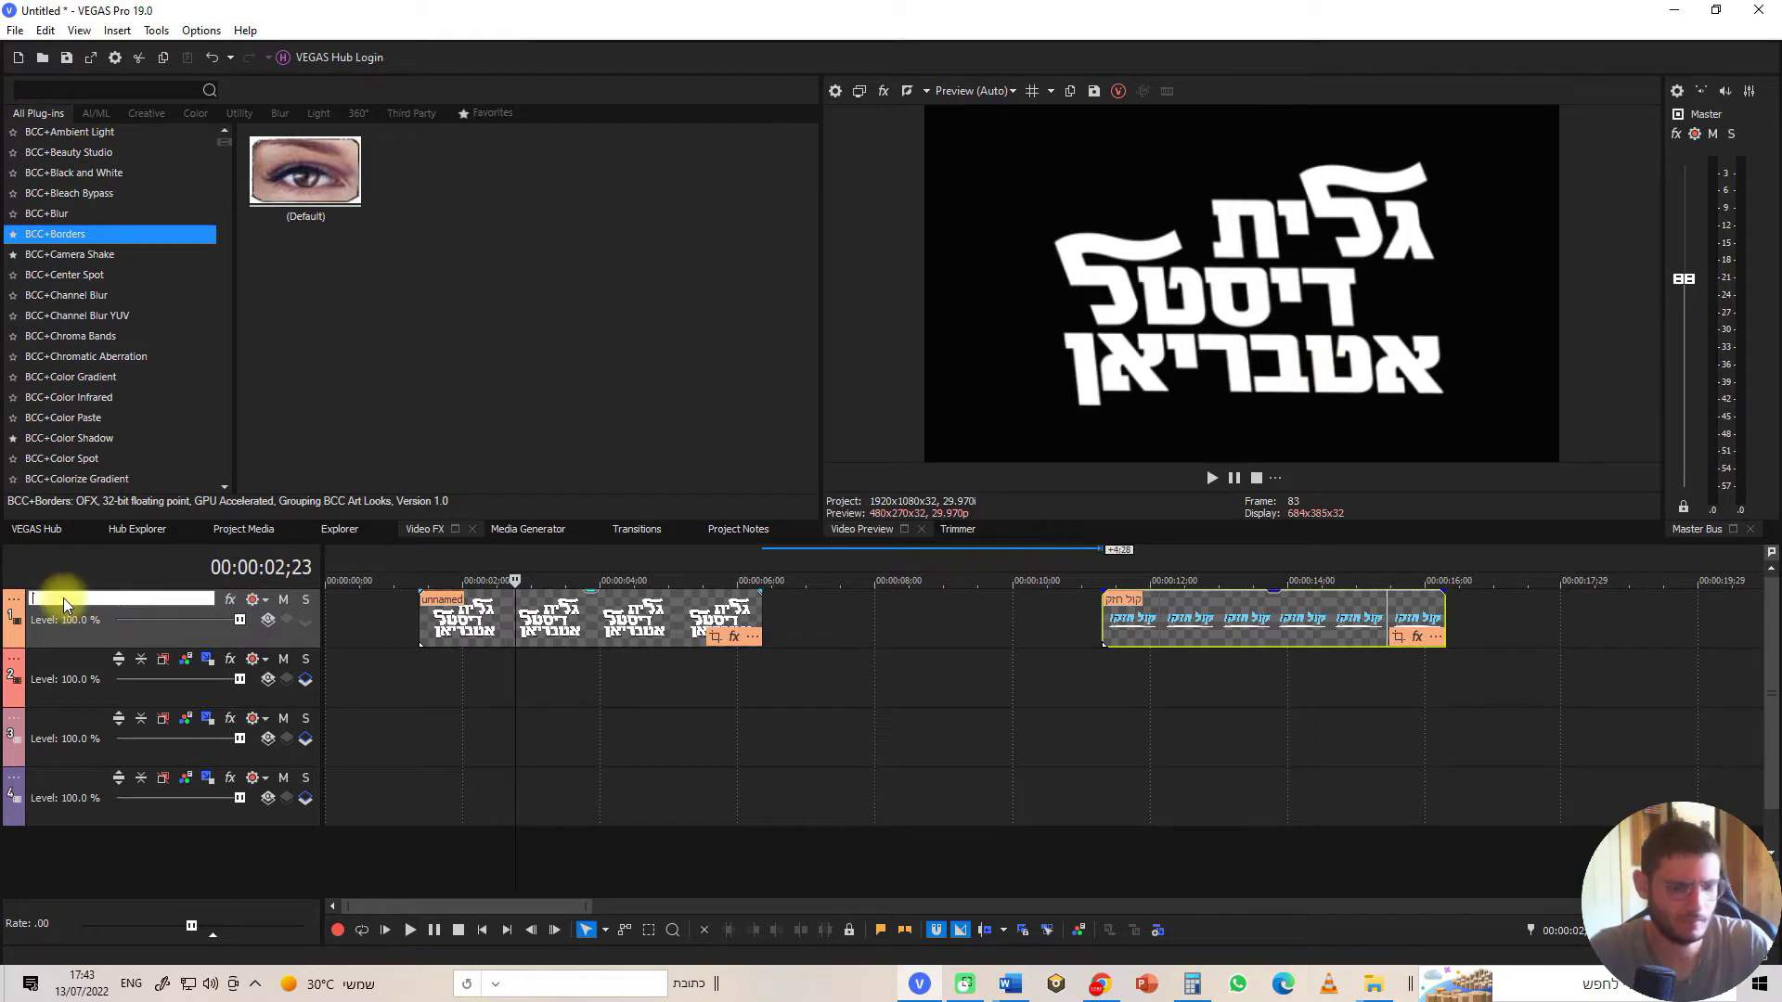
{"action": "key", "text": "alt+shift"}
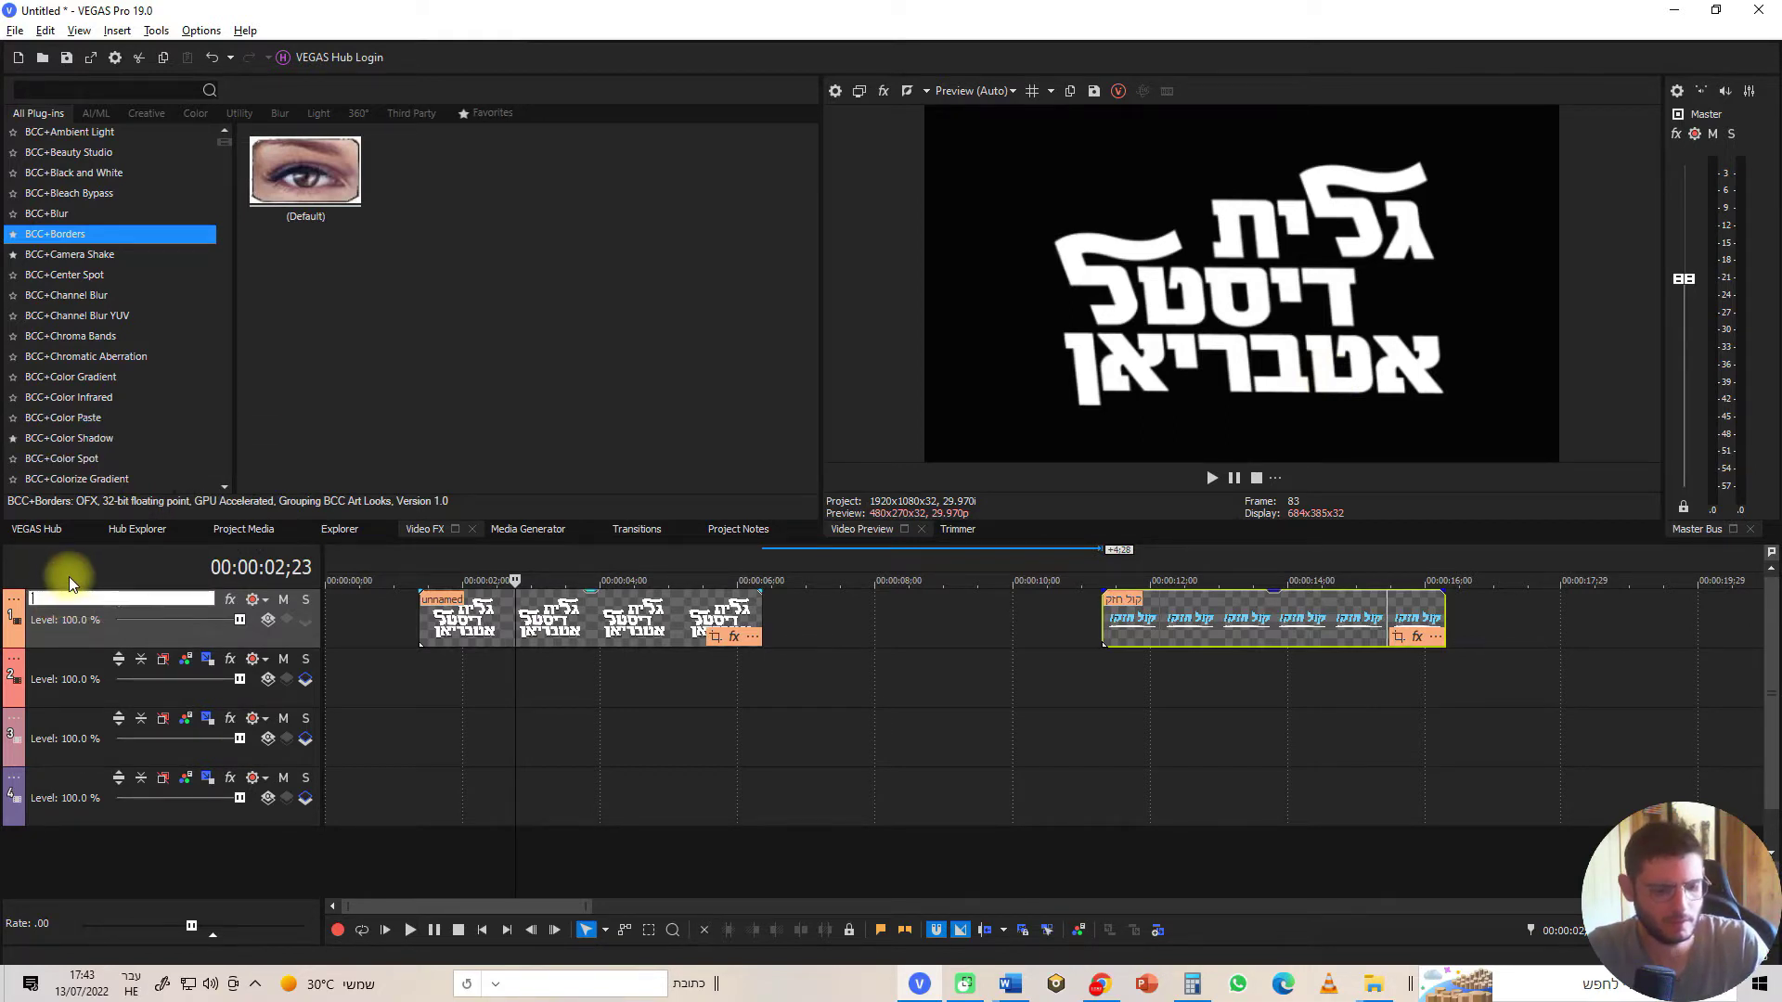
{"action": "type", "text": "כותרת"}
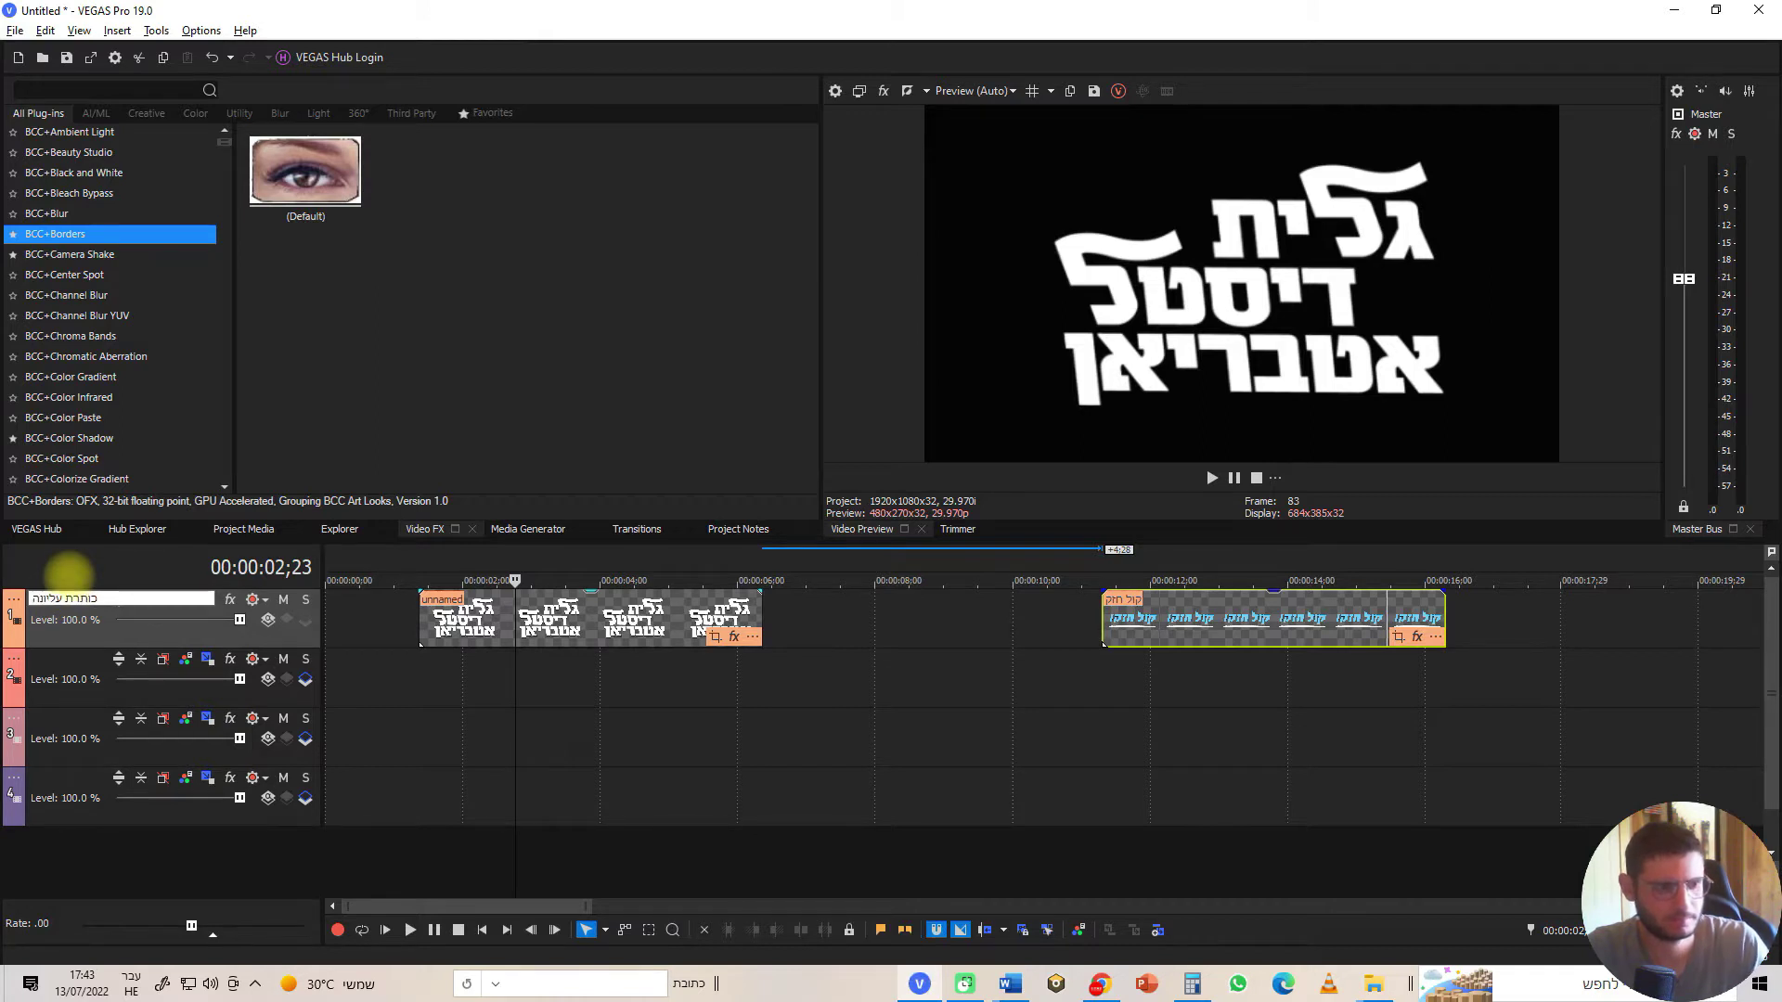
{"action": "type", "text": " עליונה"}
{"action": "double_click", "coordinate": [61, 660]}
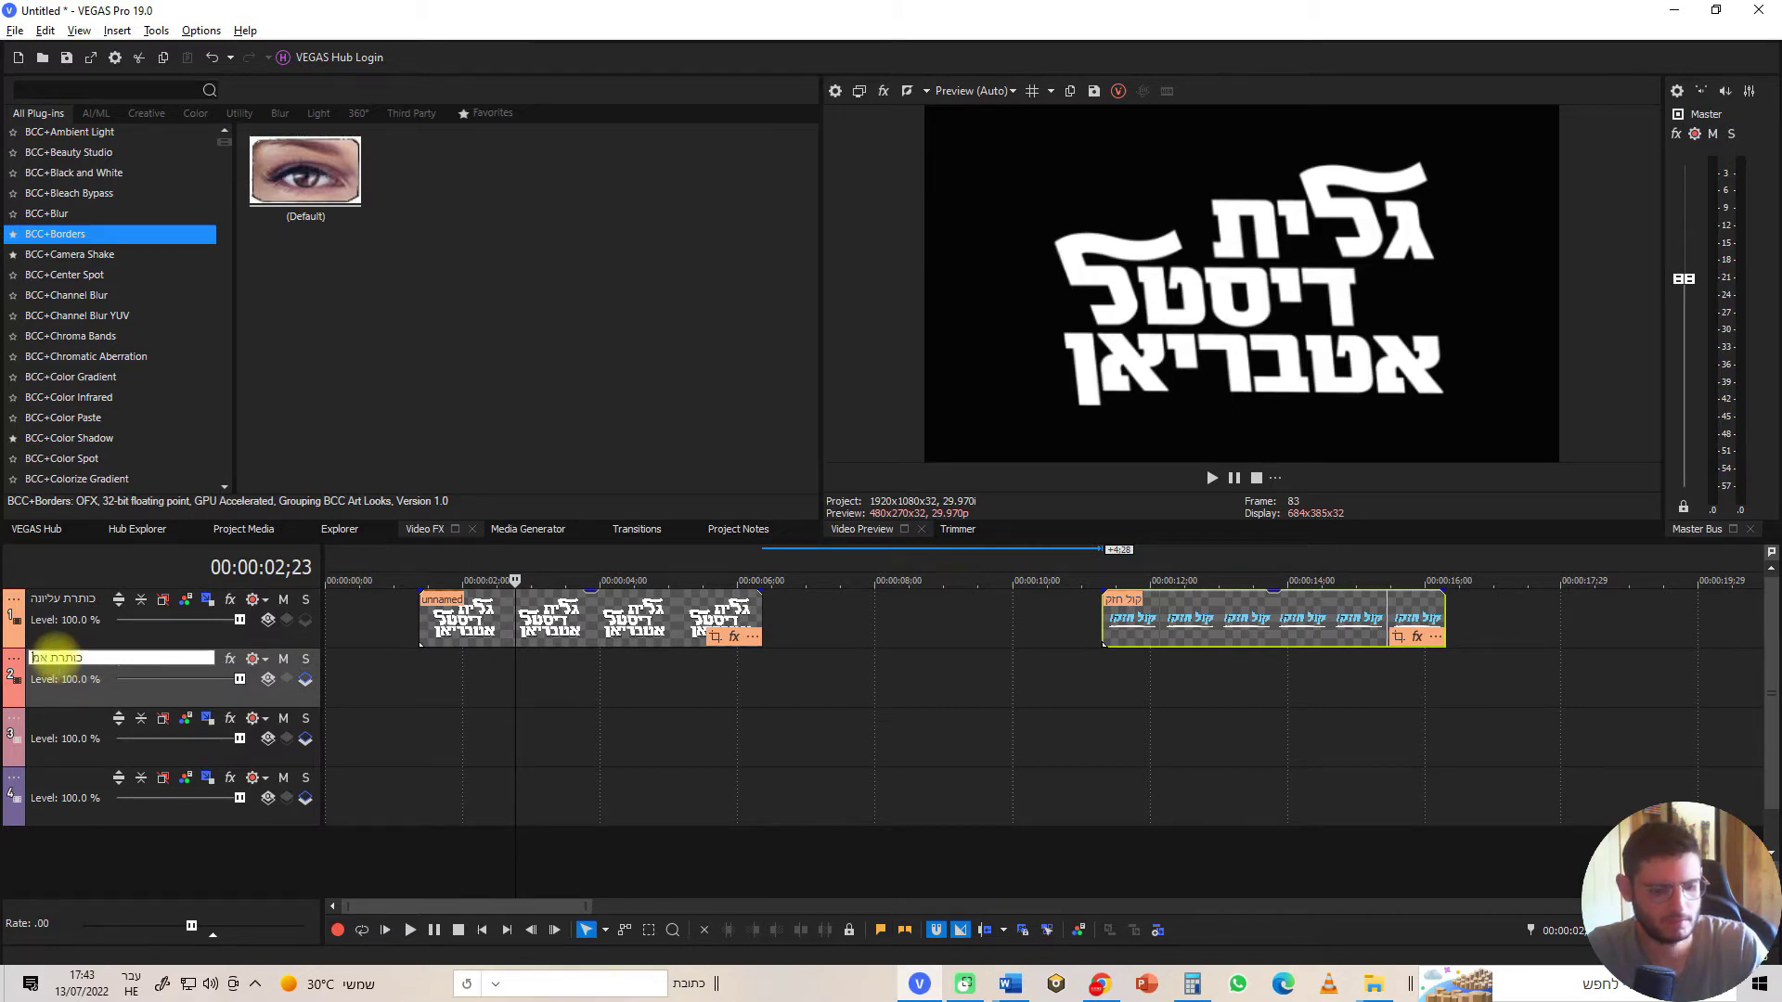
{"action": "type", "text": "כותרת אמצעית"}
{"action": "double_click", "coordinate": [61, 720]}
{"action": "type", "text": "כותרת תחתו"}
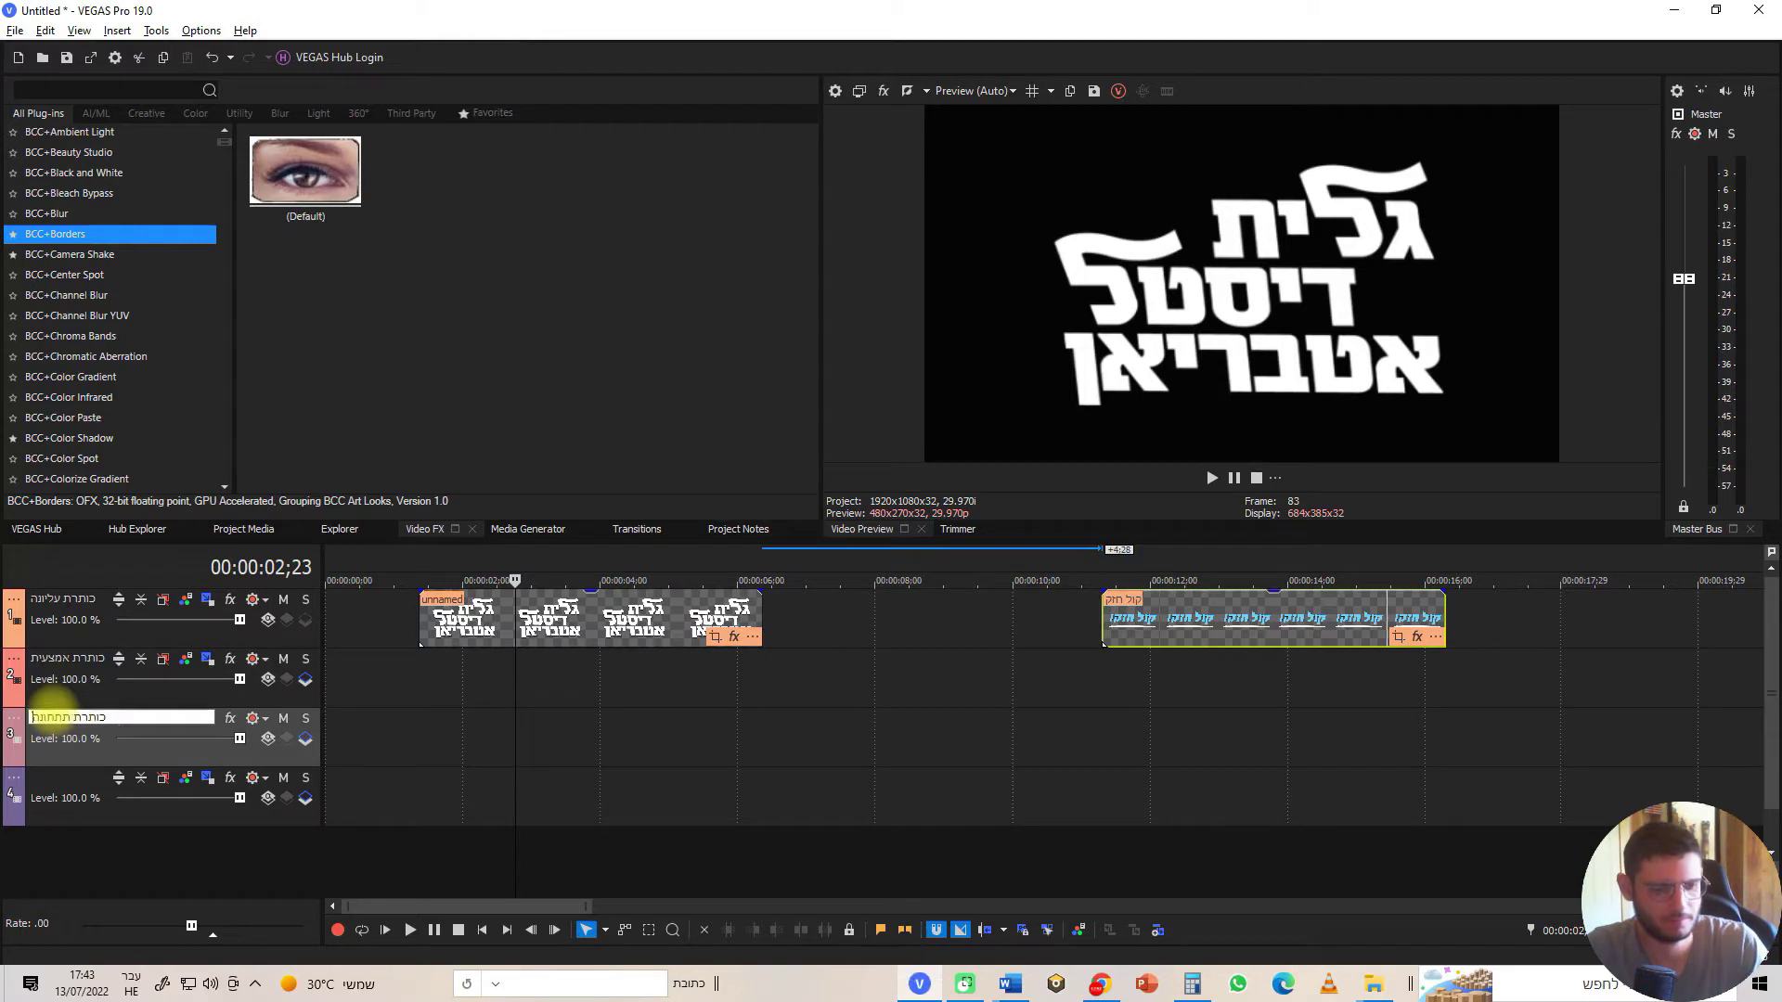
{"action": "type", "text": "נה"}
Mask the white three-line title clip with a rectangle in Event Pan/Crop so that only its top line shows
{"action": "left_click", "coordinate": [461, 620]}
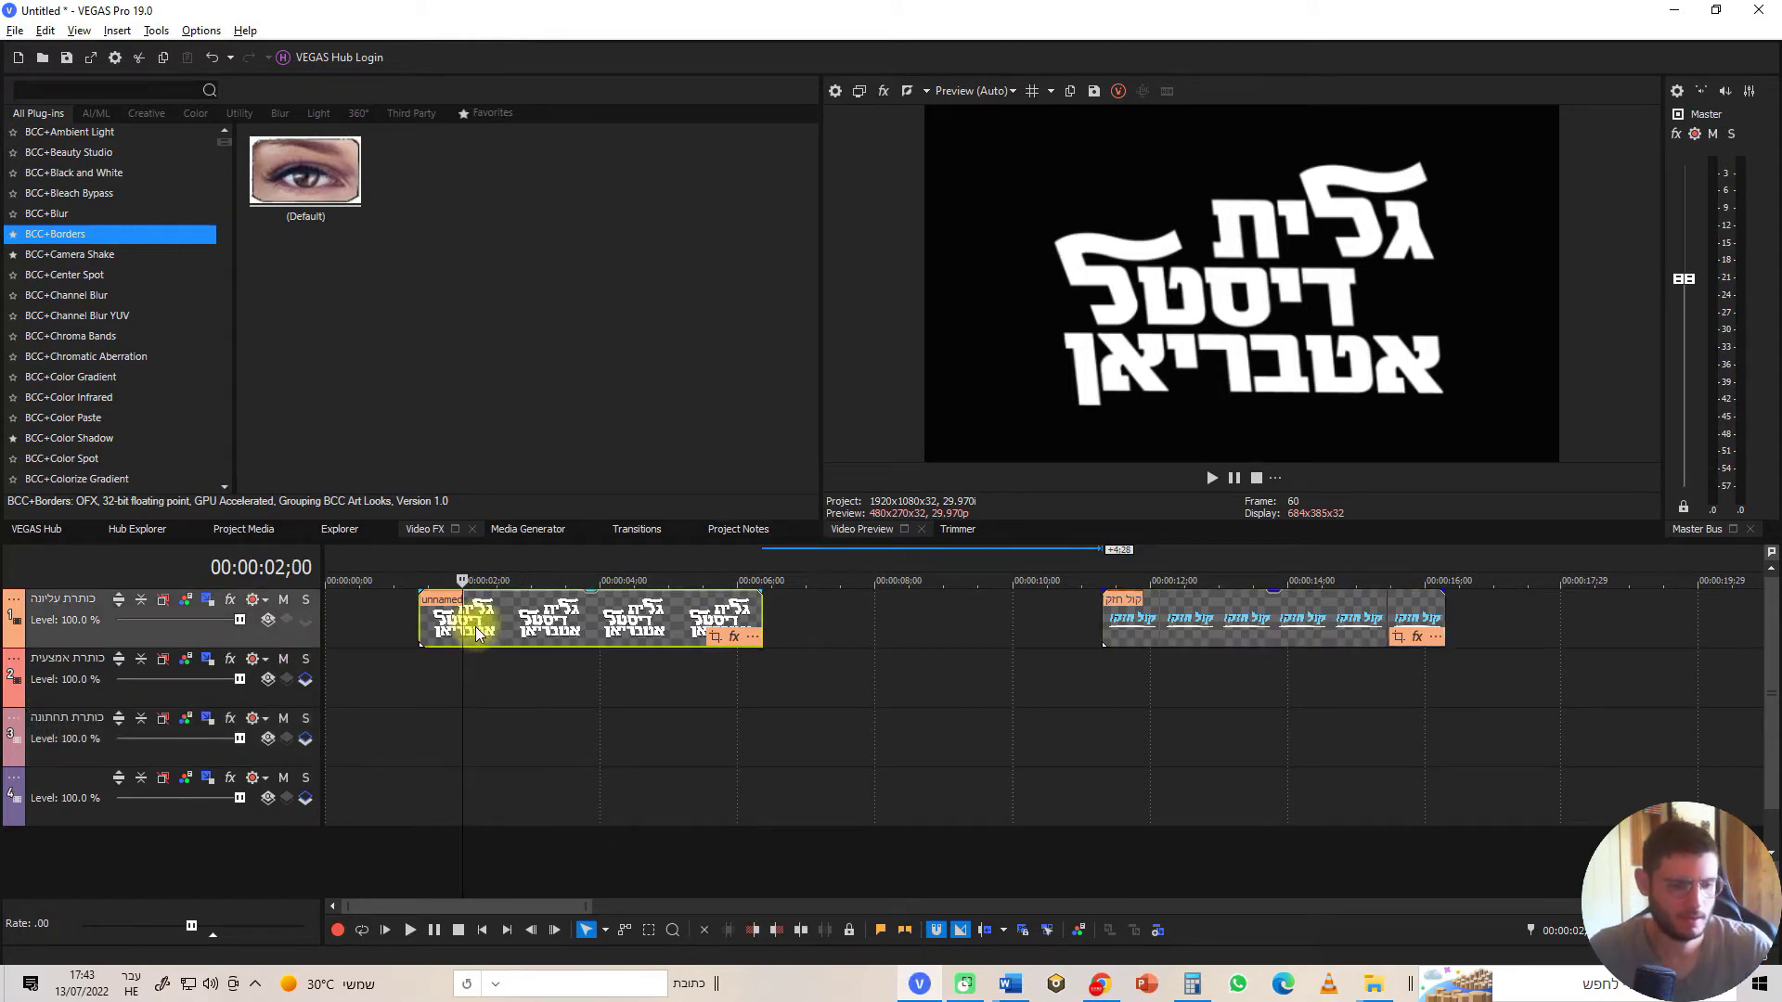
{"action": "left_click", "coordinate": [713, 639]}
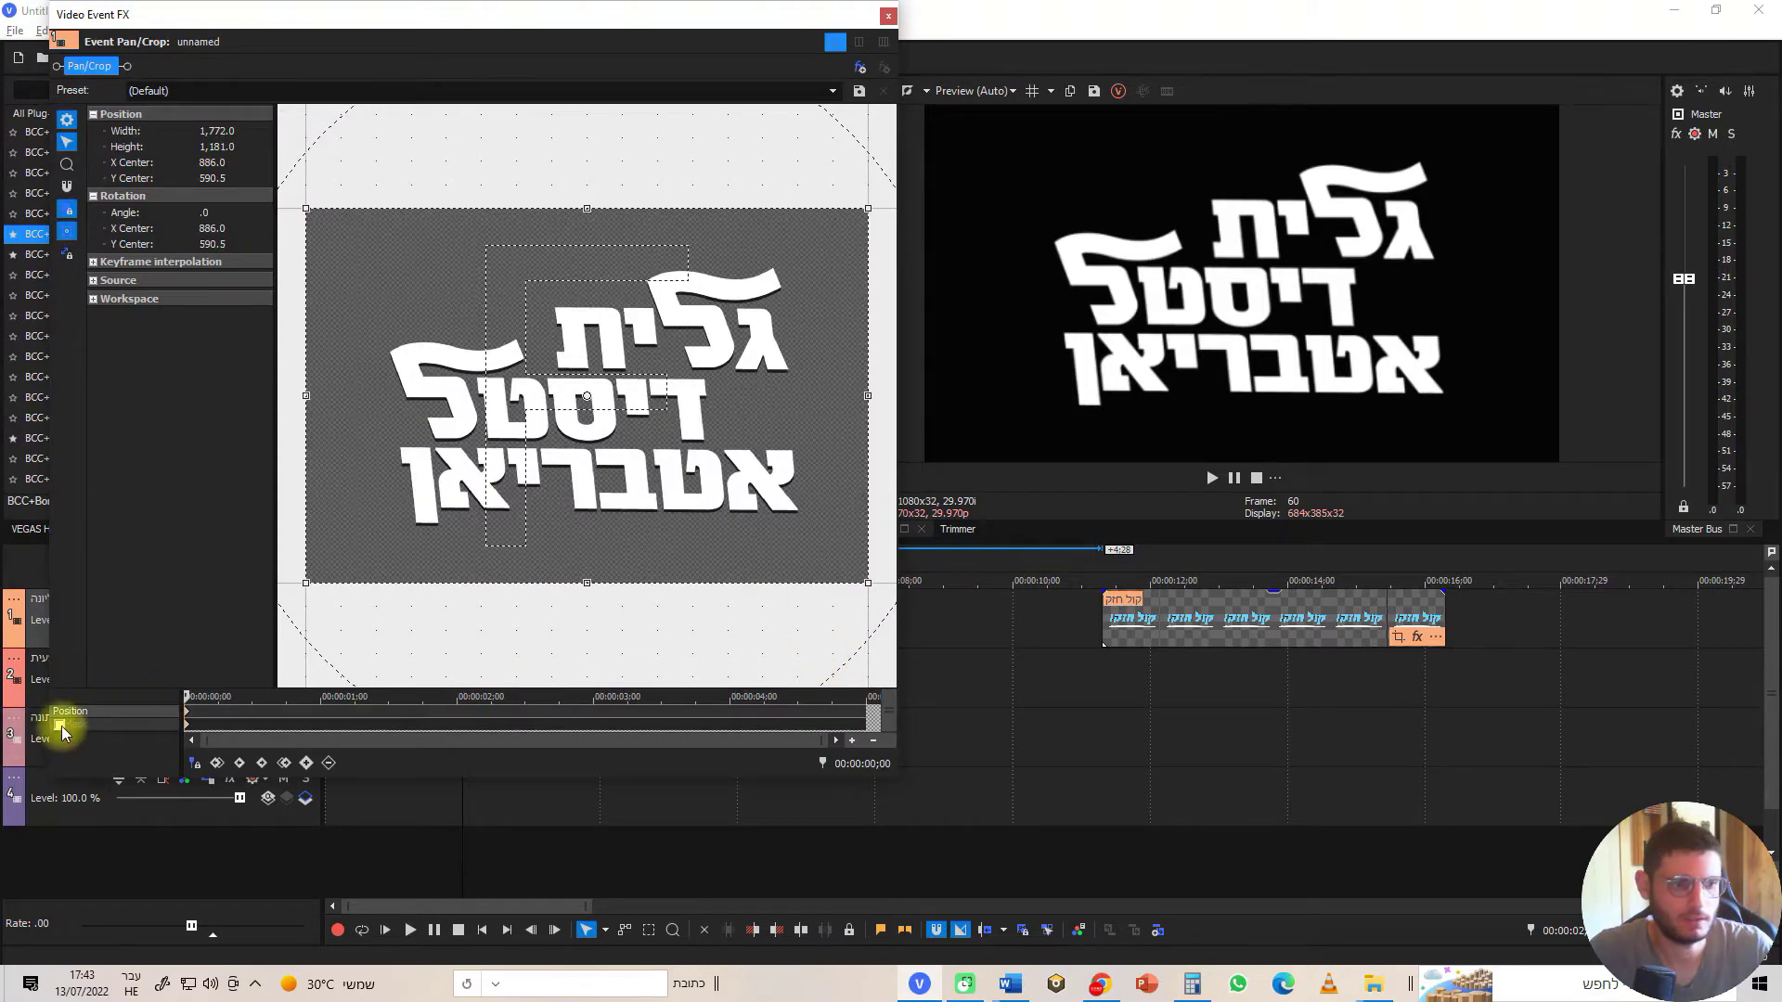
{"action": "left_click", "coordinate": [60, 724]}
{"action": "left_click_drag", "start_coordinate": [536, 264], "coordinate": [798, 375]}
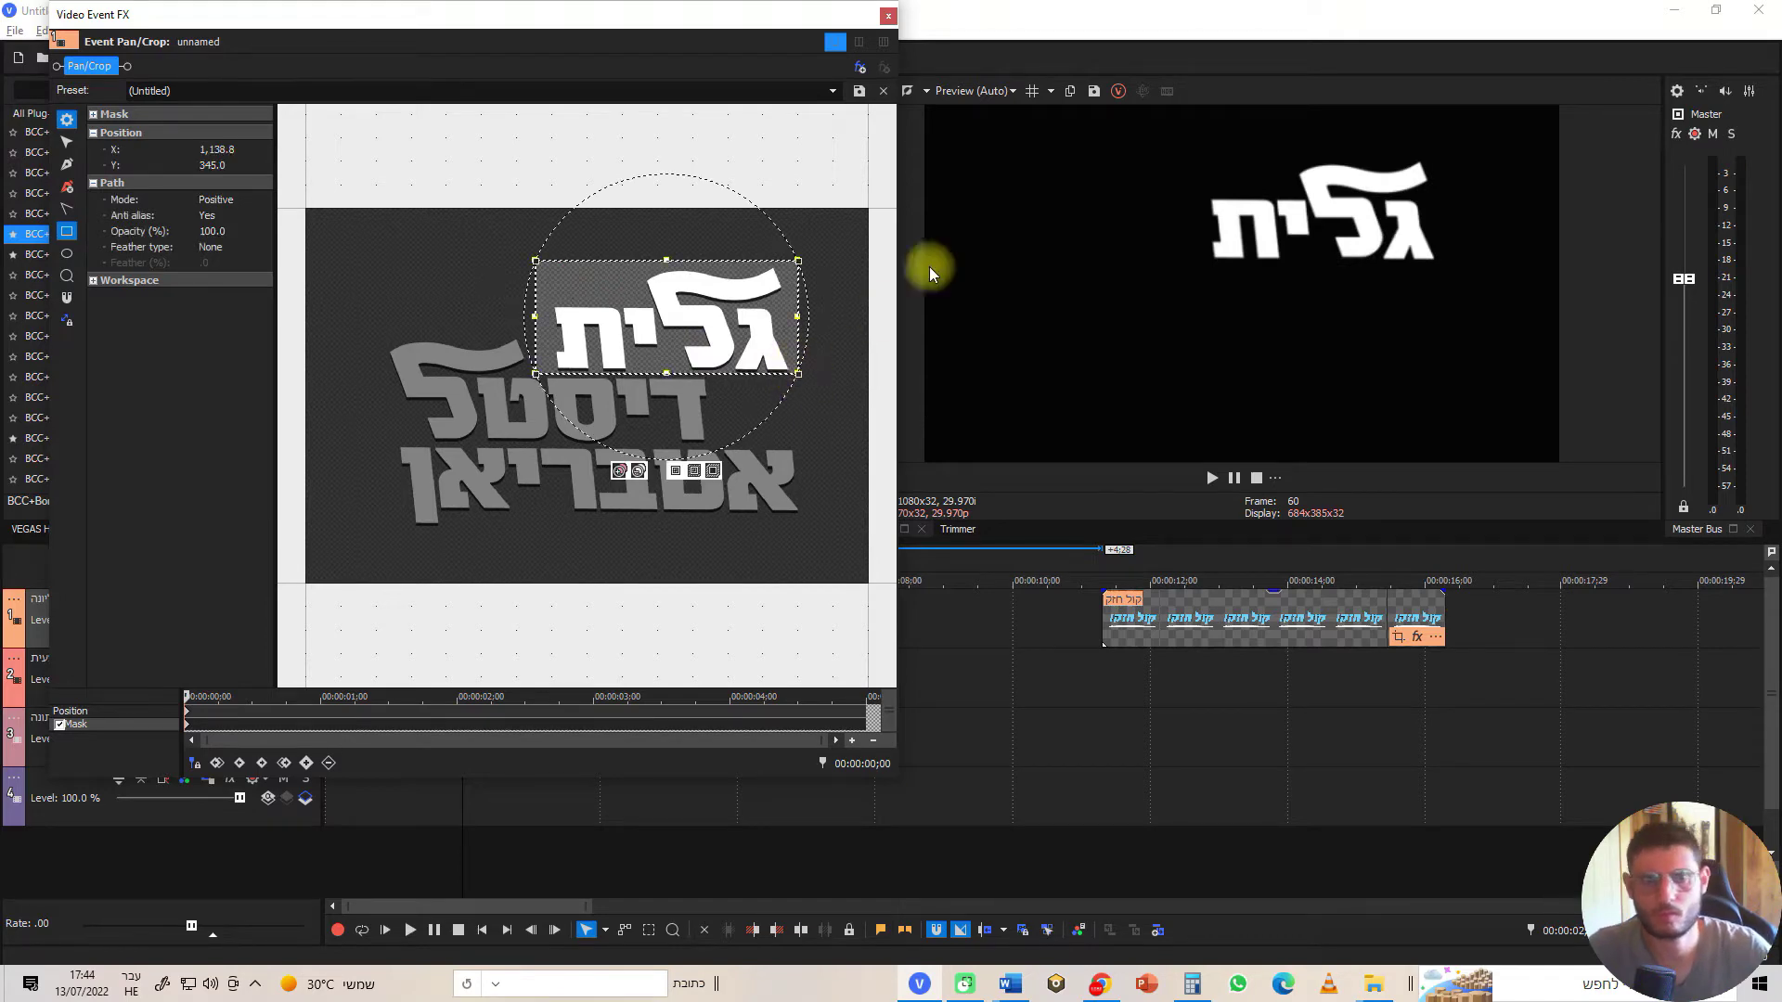
{"action": "left_click", "coordinate": [891, 19]}
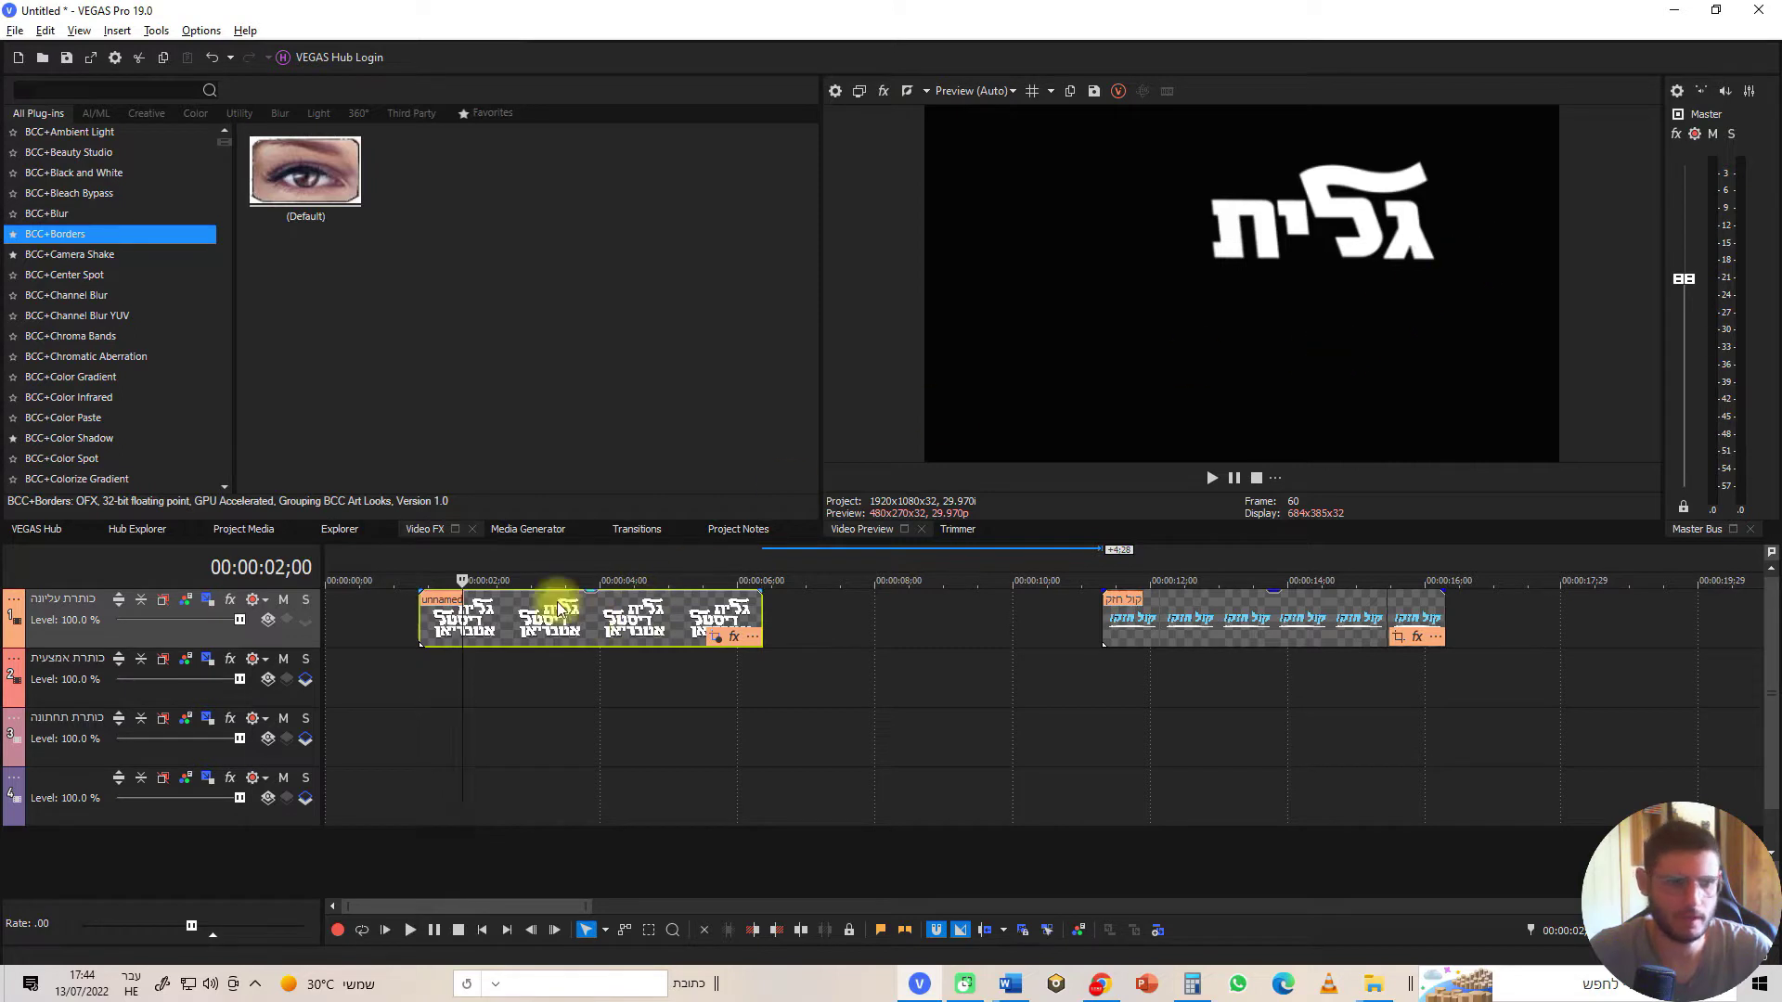
Add a fade-in of about one second to the white title clip and apply the Push Left transition to it
{"action": "left_click", "coordinate": [419, 585]}
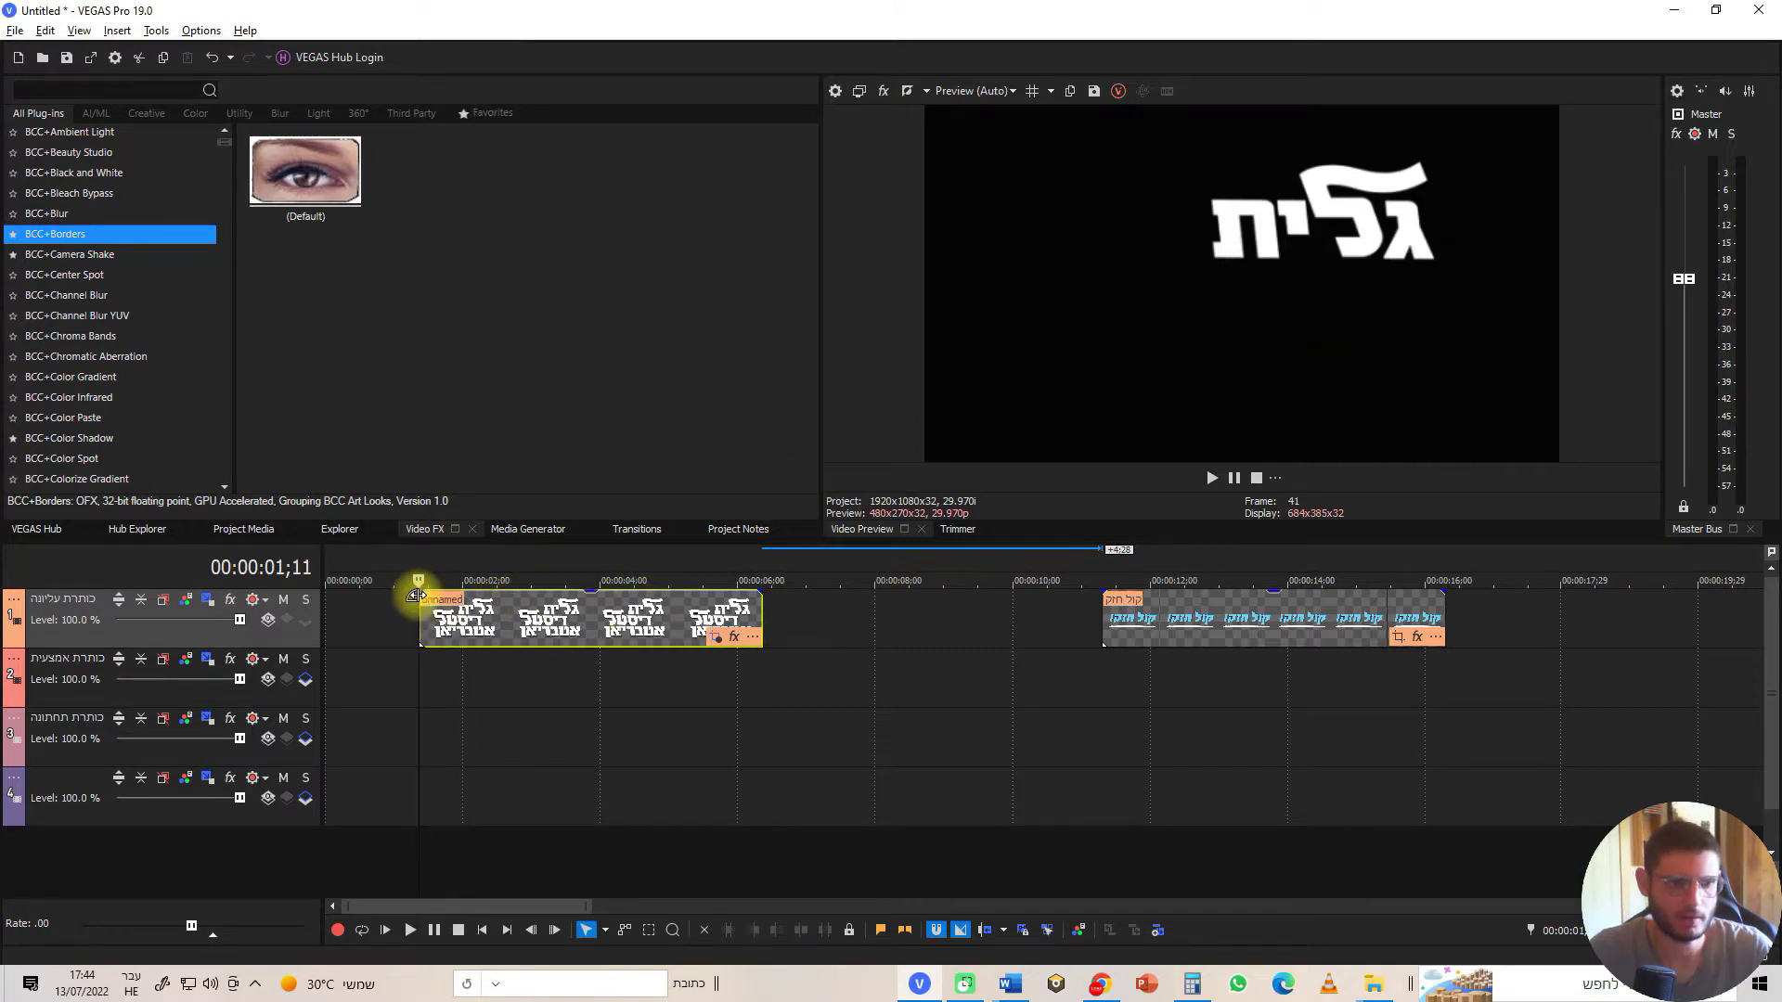
{"action": "left_click_drag", "start_coordinate": [415, 595], "coordinate": [464, 596]}
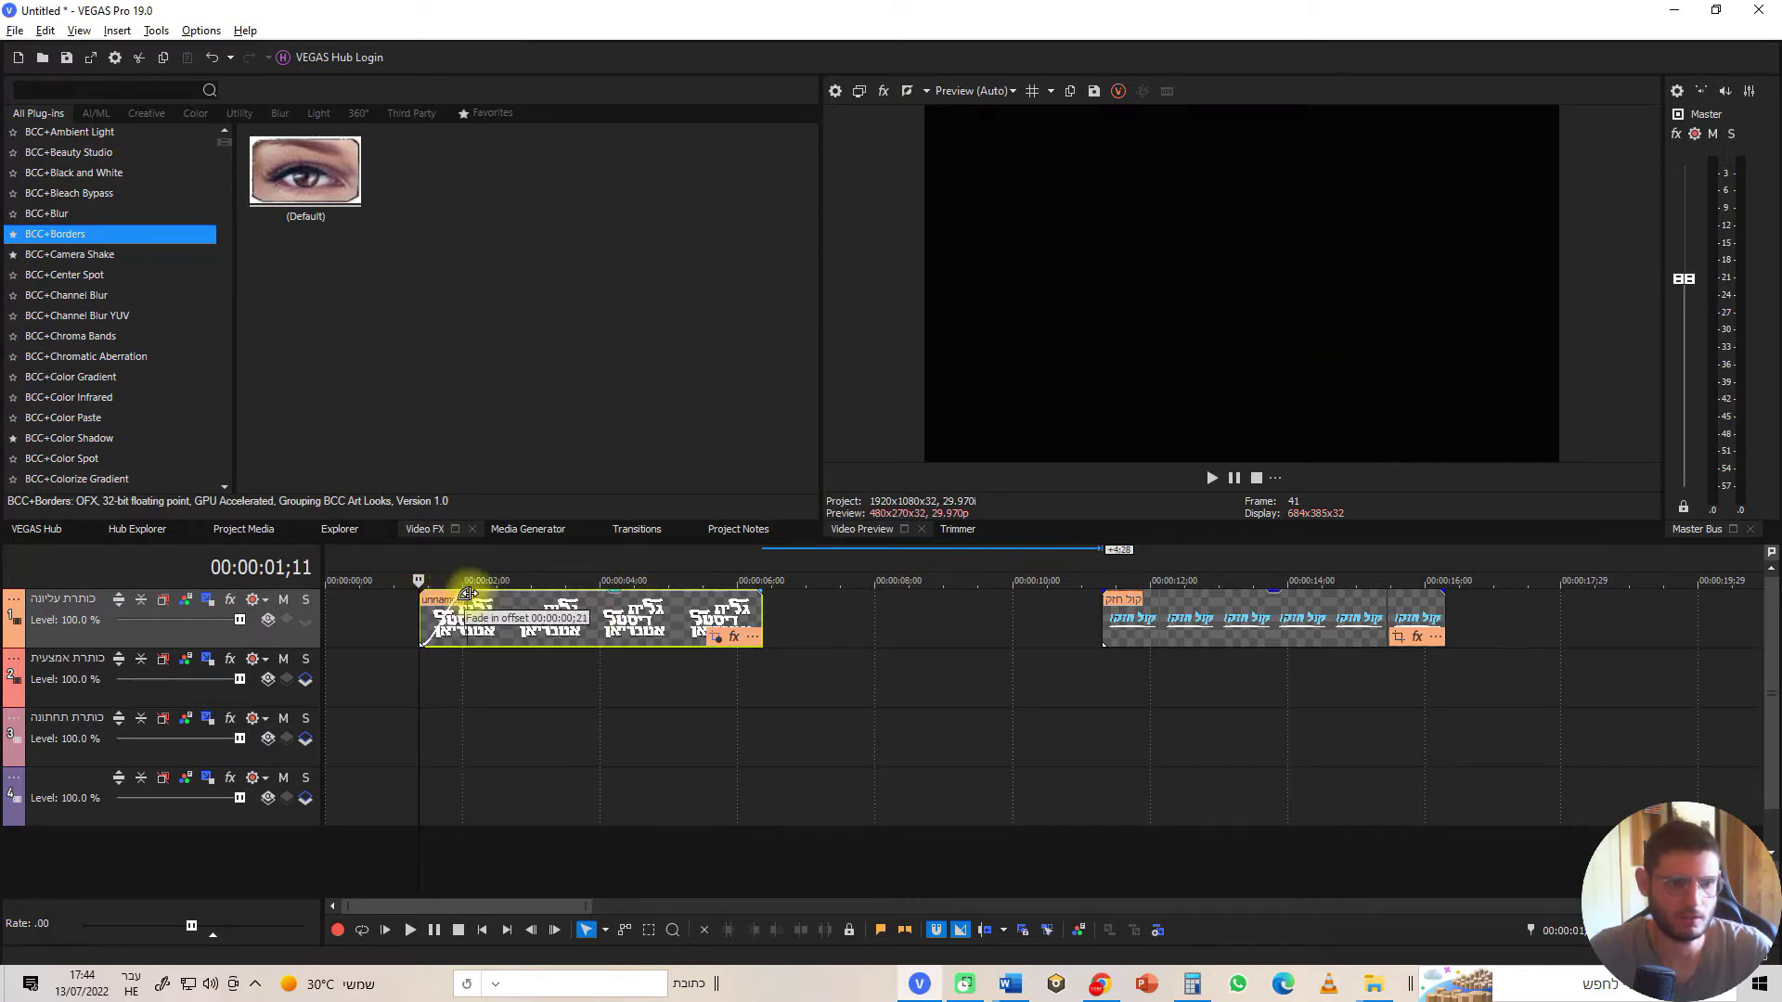
{"action": "left_click", "coordinate": [619, 532]}
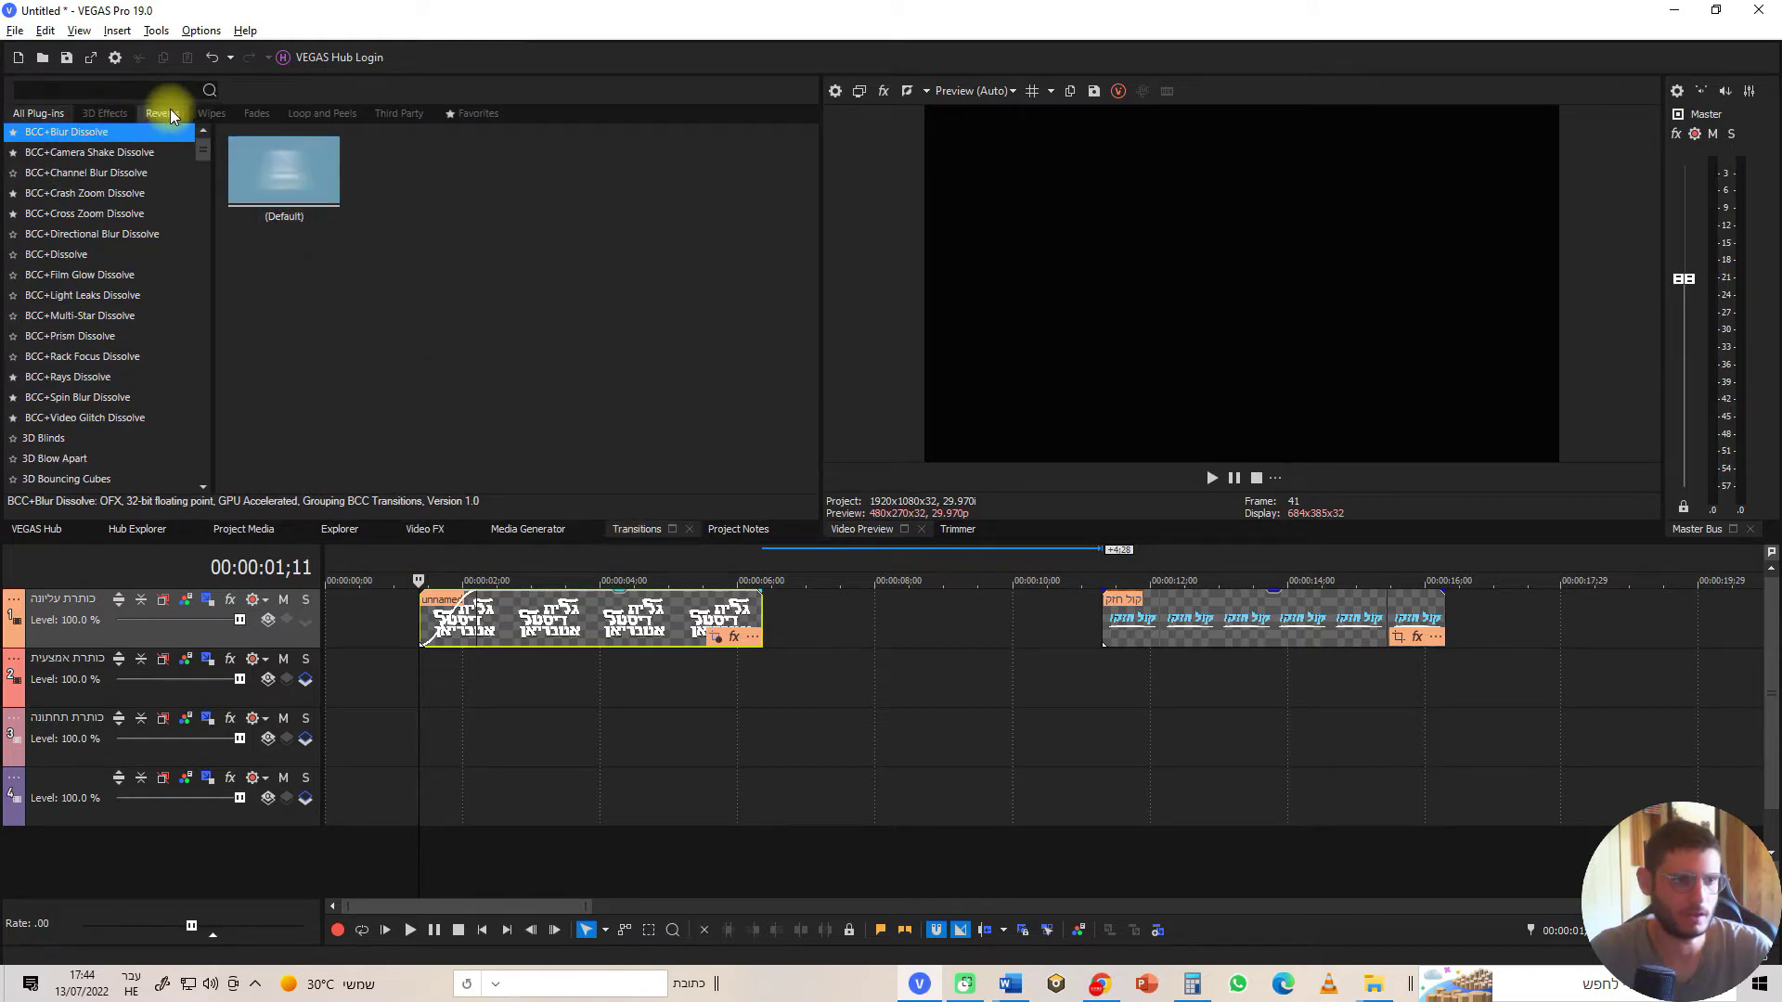
{"action": "left_click", "coordinate": [203, 113]}
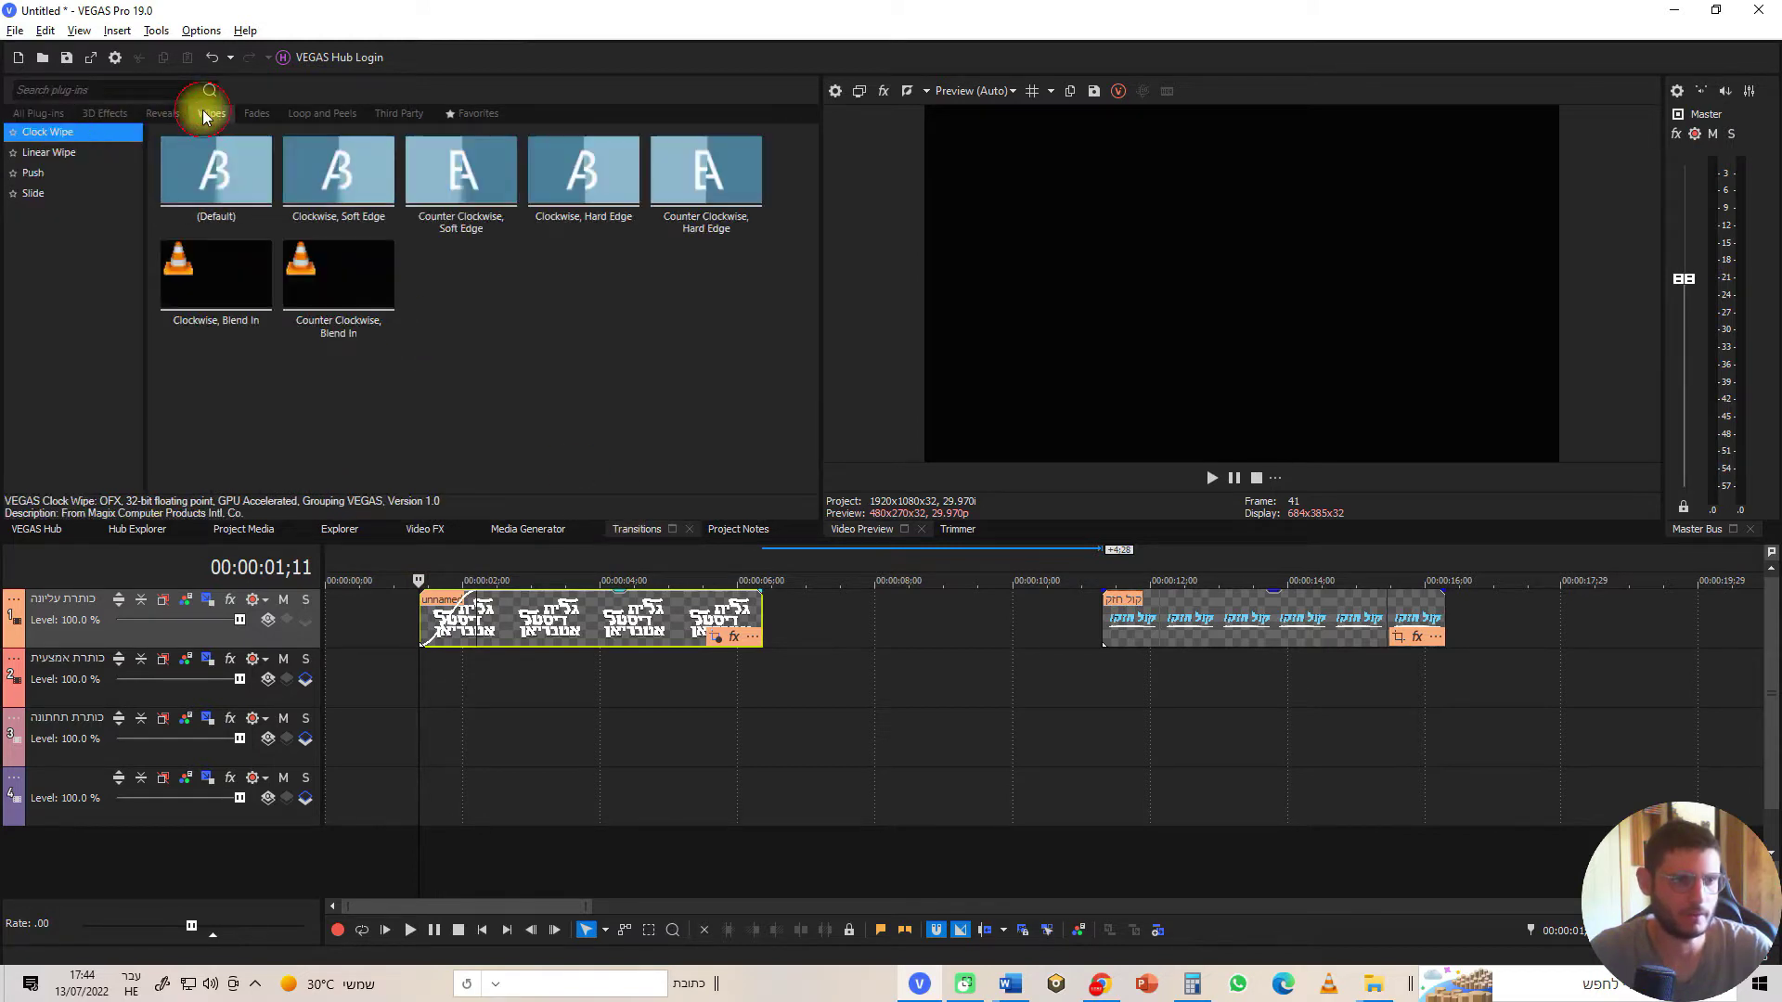
{"action": "left_click", "coordinate": [75, 175]}
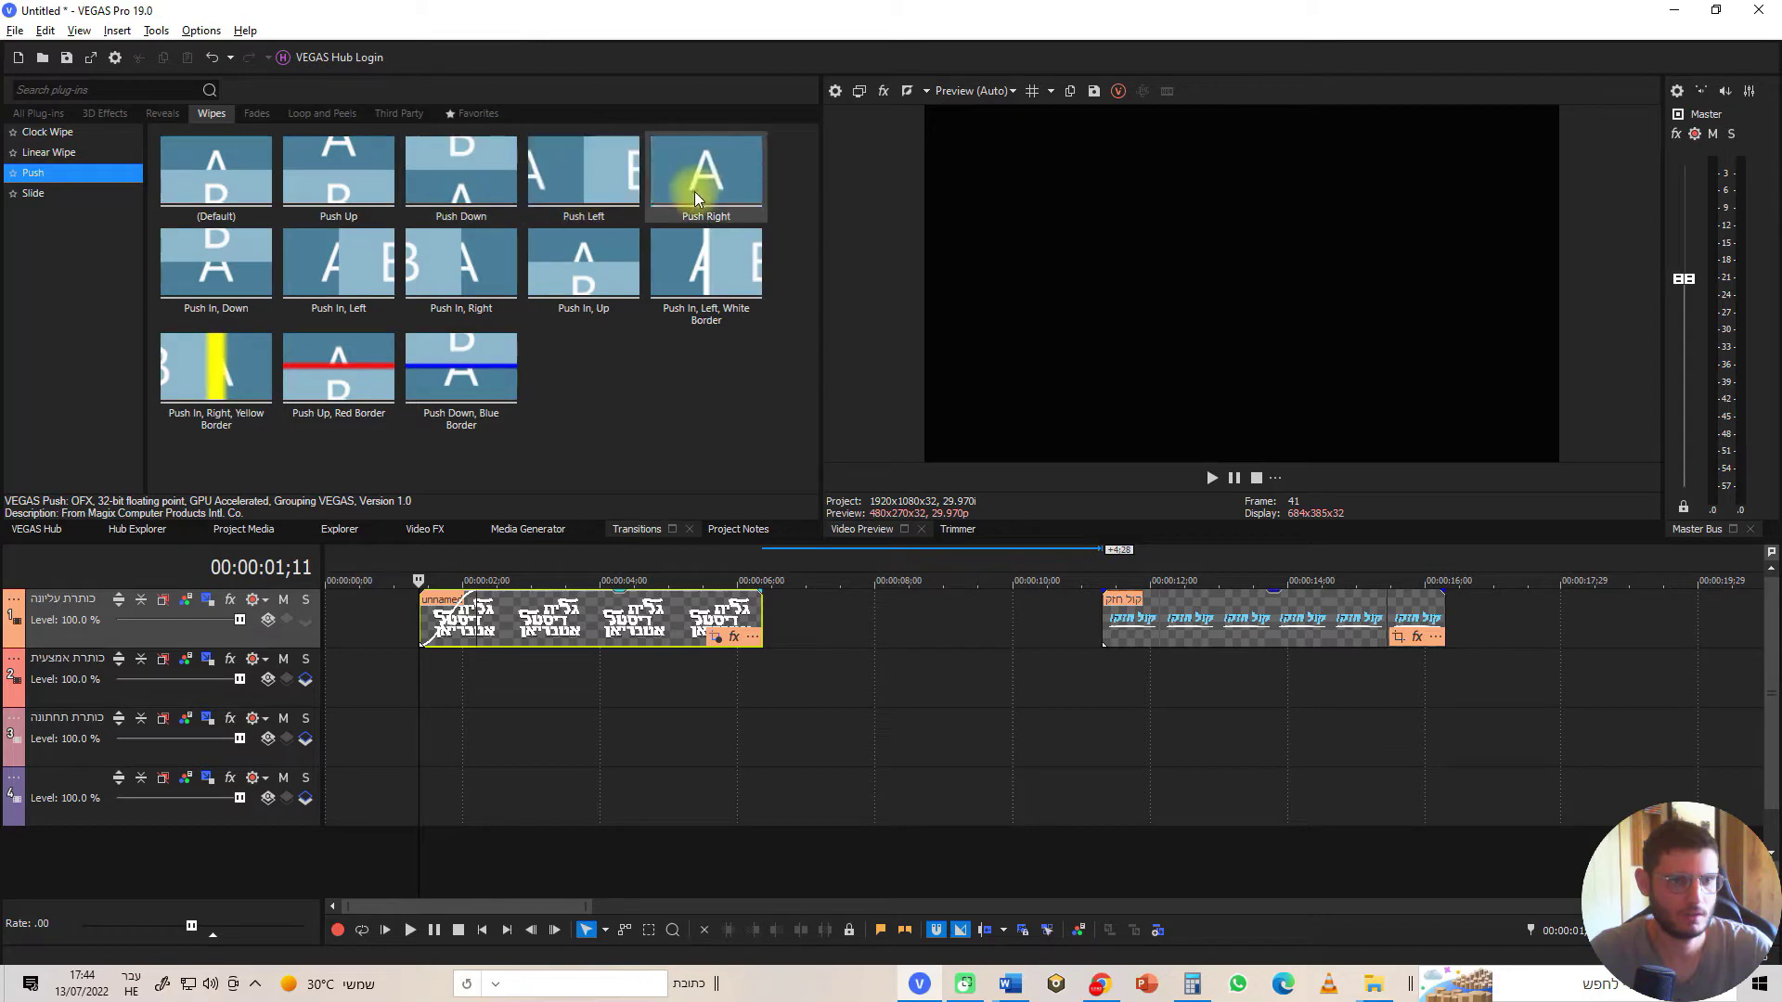
{"action": "left_click_drag", "start_coordinate": [585, 177], "coordinate": [459, 613]}
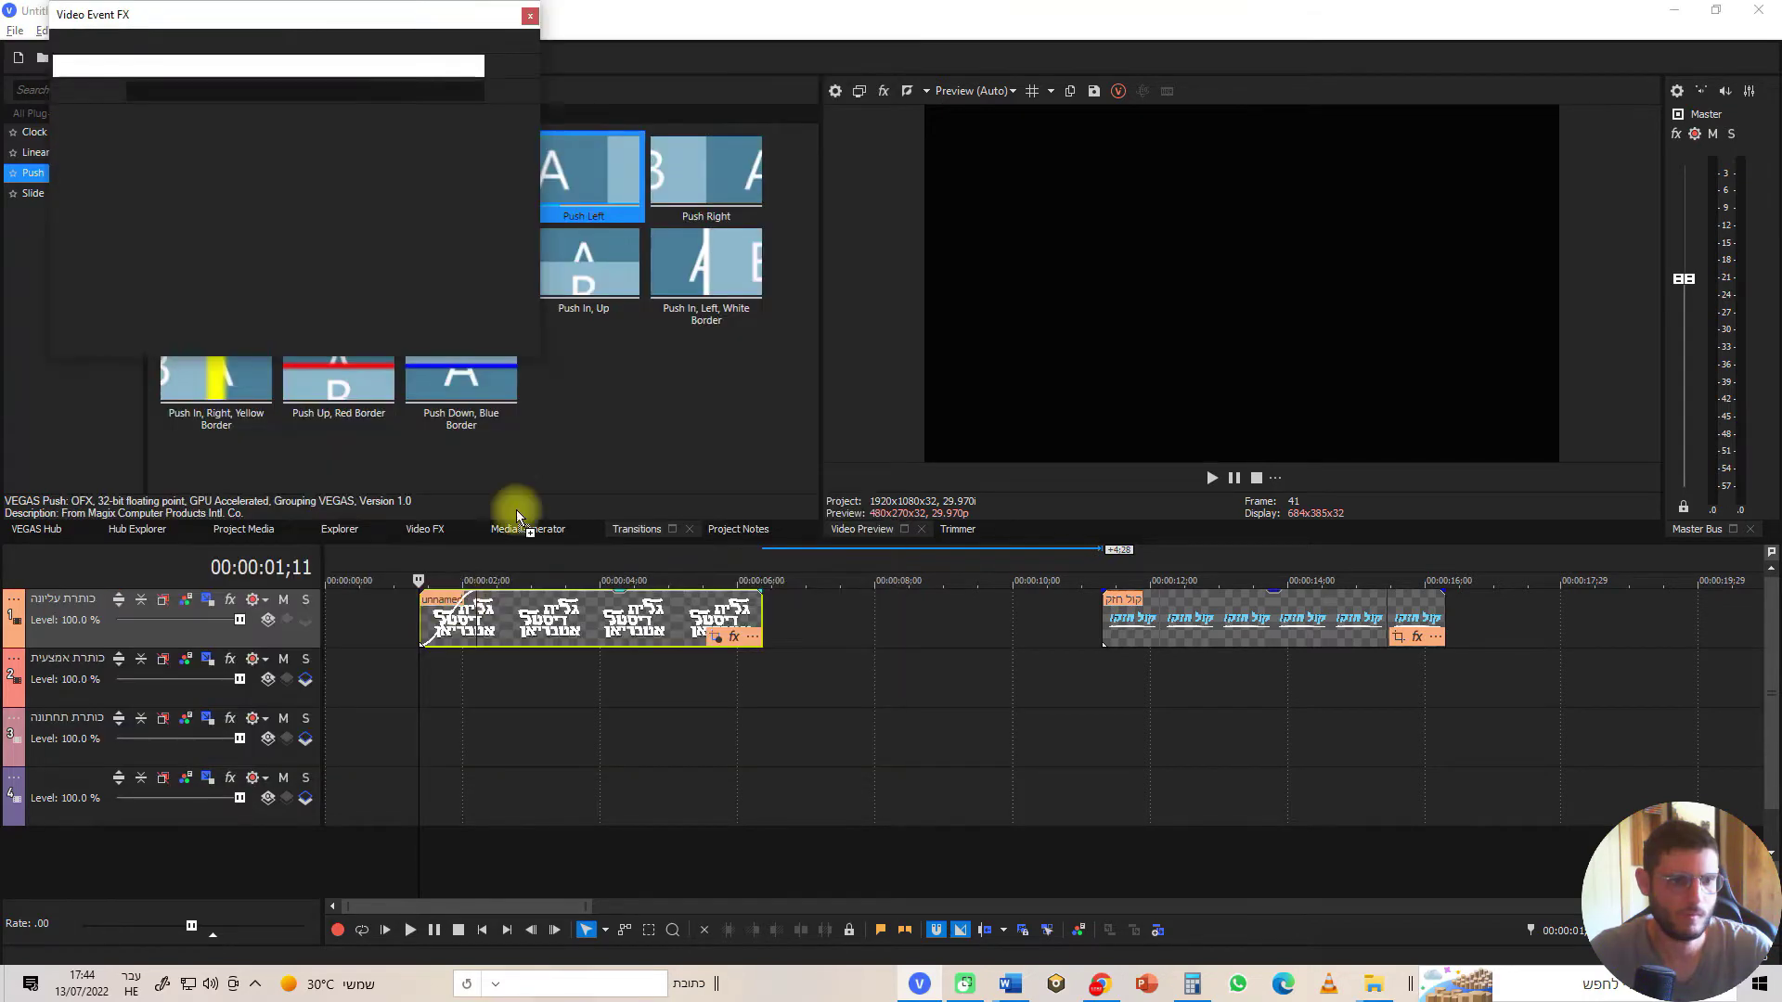
Play back the start of the title clip repeatedly to examine how the Push transition brings in the top line
{"action": "scroll", "coordinate": [880, 562], "scroll_direction": "up", "scroll_amount": 5}
{"action": "key", "text": "space"}
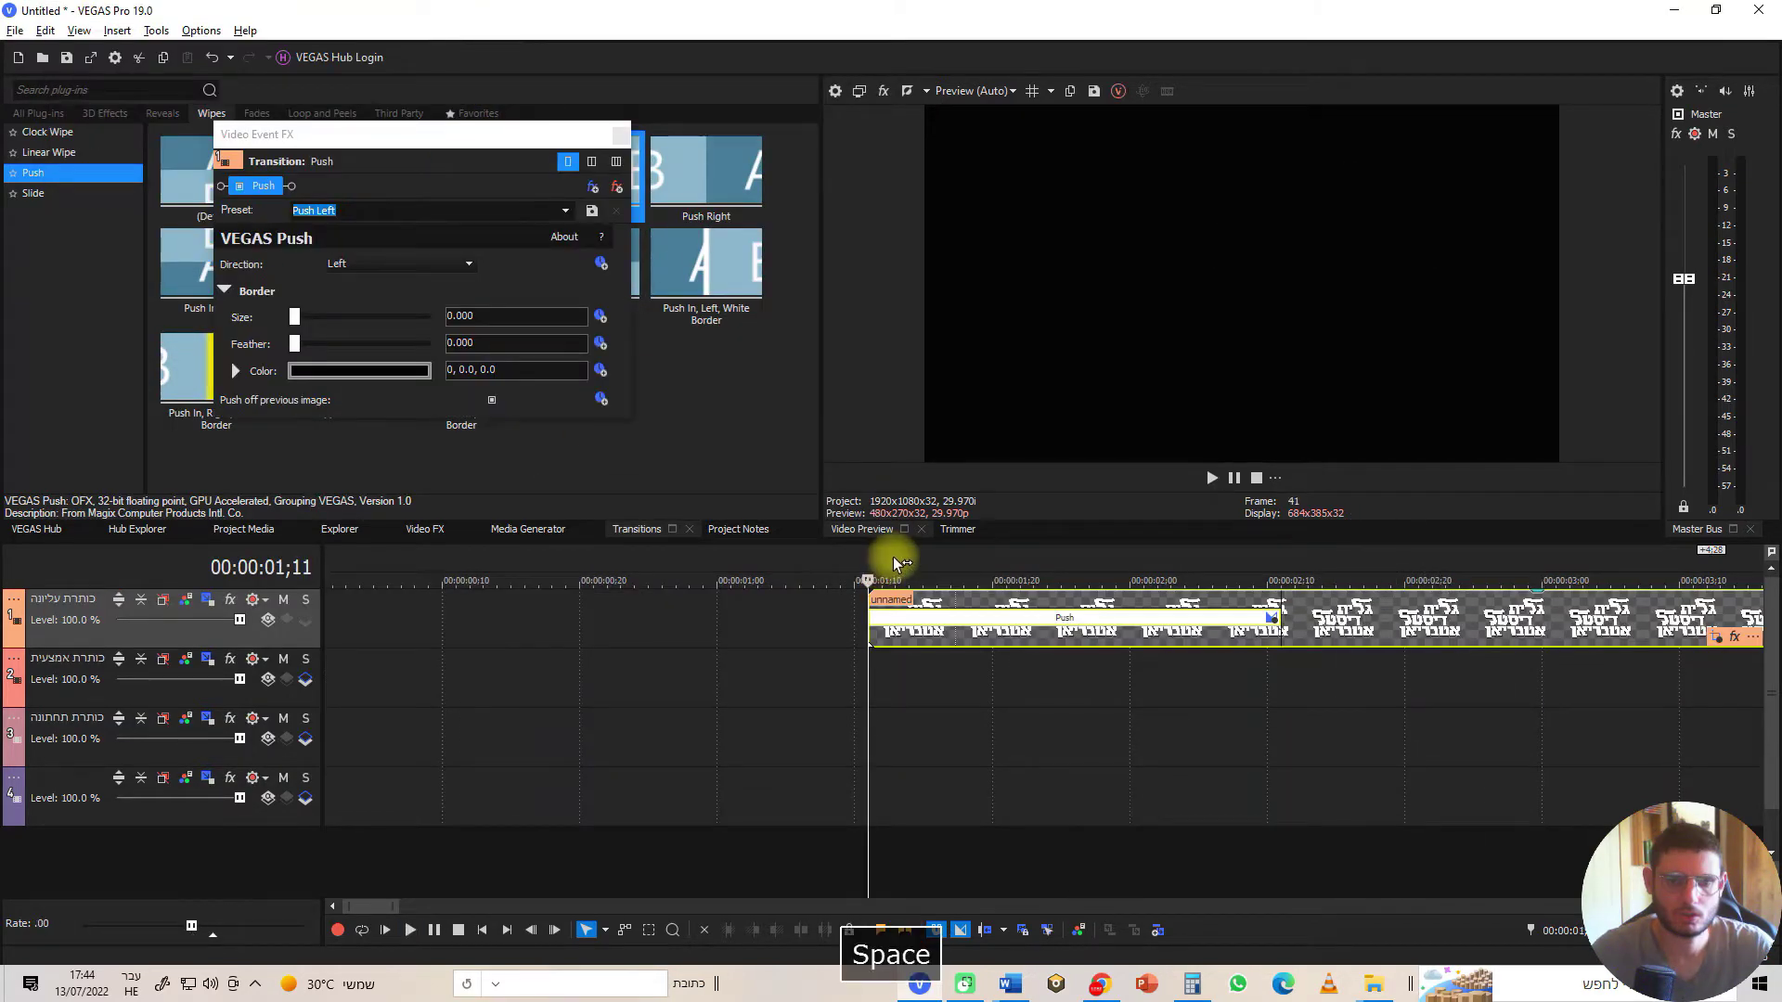
{"action": "key", "text": "space"}
{"action": "key", "text": "space"}
{"action": "key", "text": "space"}
{"action": "key", "text": "space"}
{"action": "key", "text": "space"}
{"action": "key", "text": "space"}
{"action": "key", "text": "space"}
{"action": "key", "text": "space"}
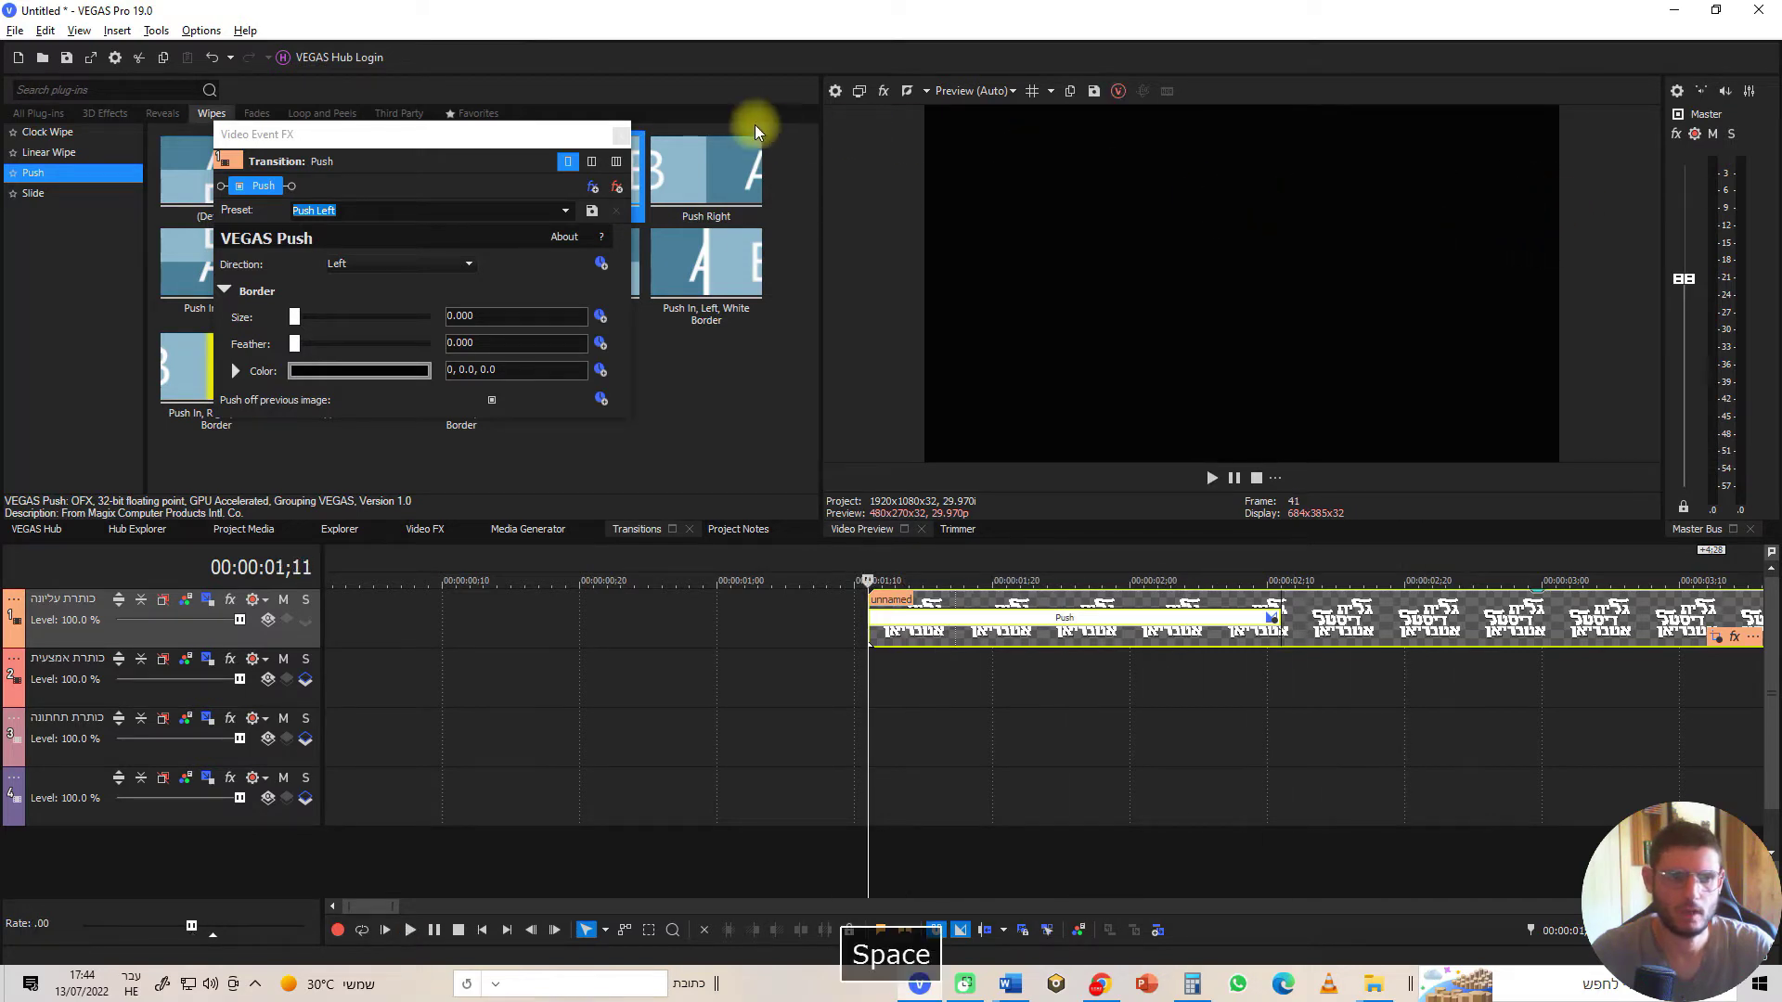
{"action": "left_click", "coordinate": [621, 135]}
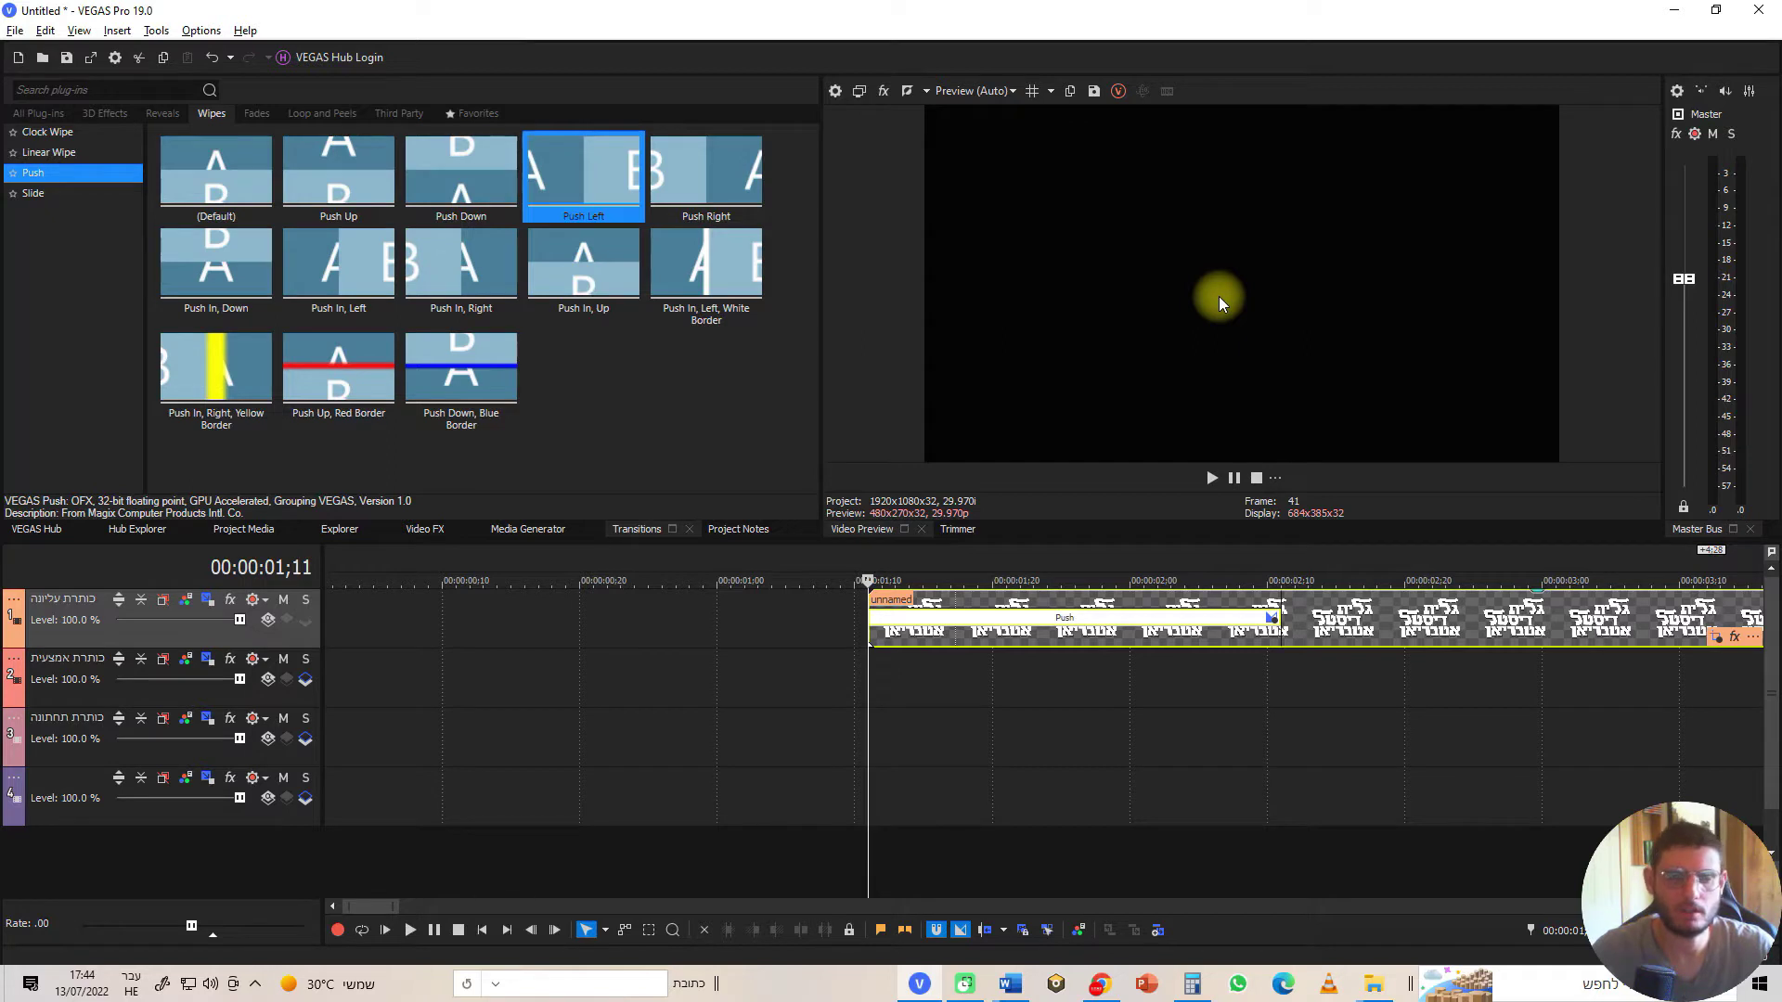
{"action": "left_click_drag", "start_coordinate": [883, 558], "coordinate": [1290, 554]}
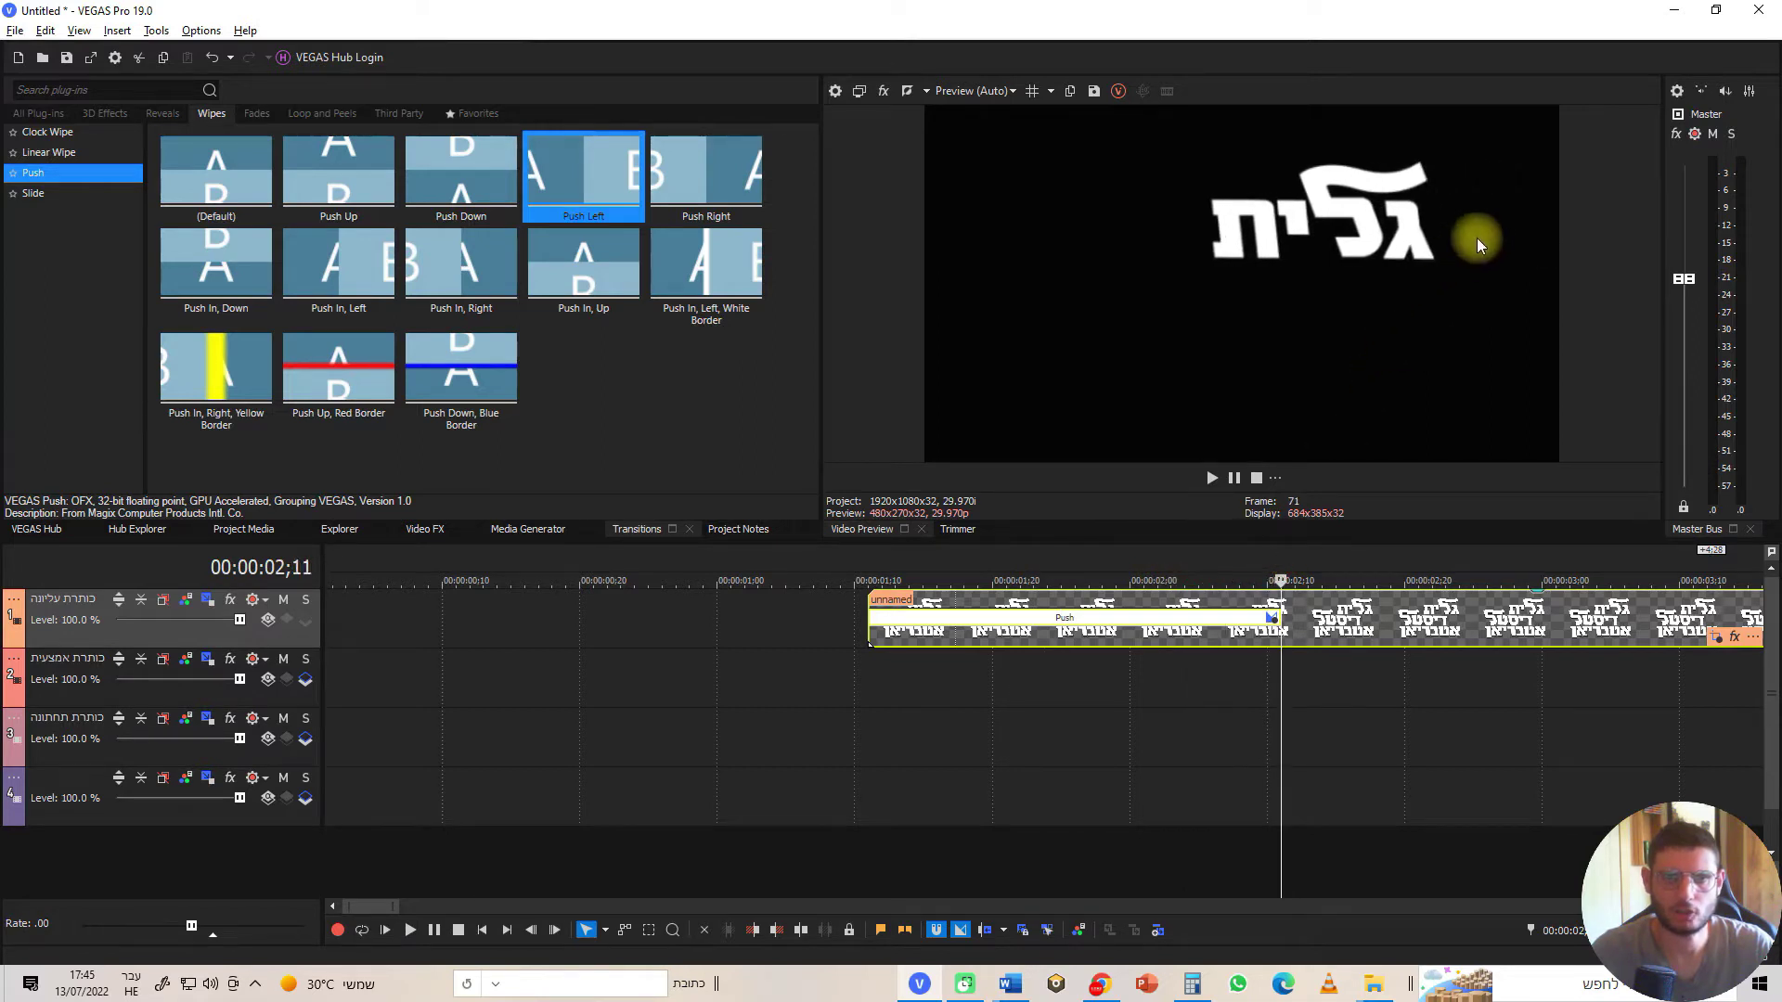
{"action": "left_click", "coordinate": [863, 557]}
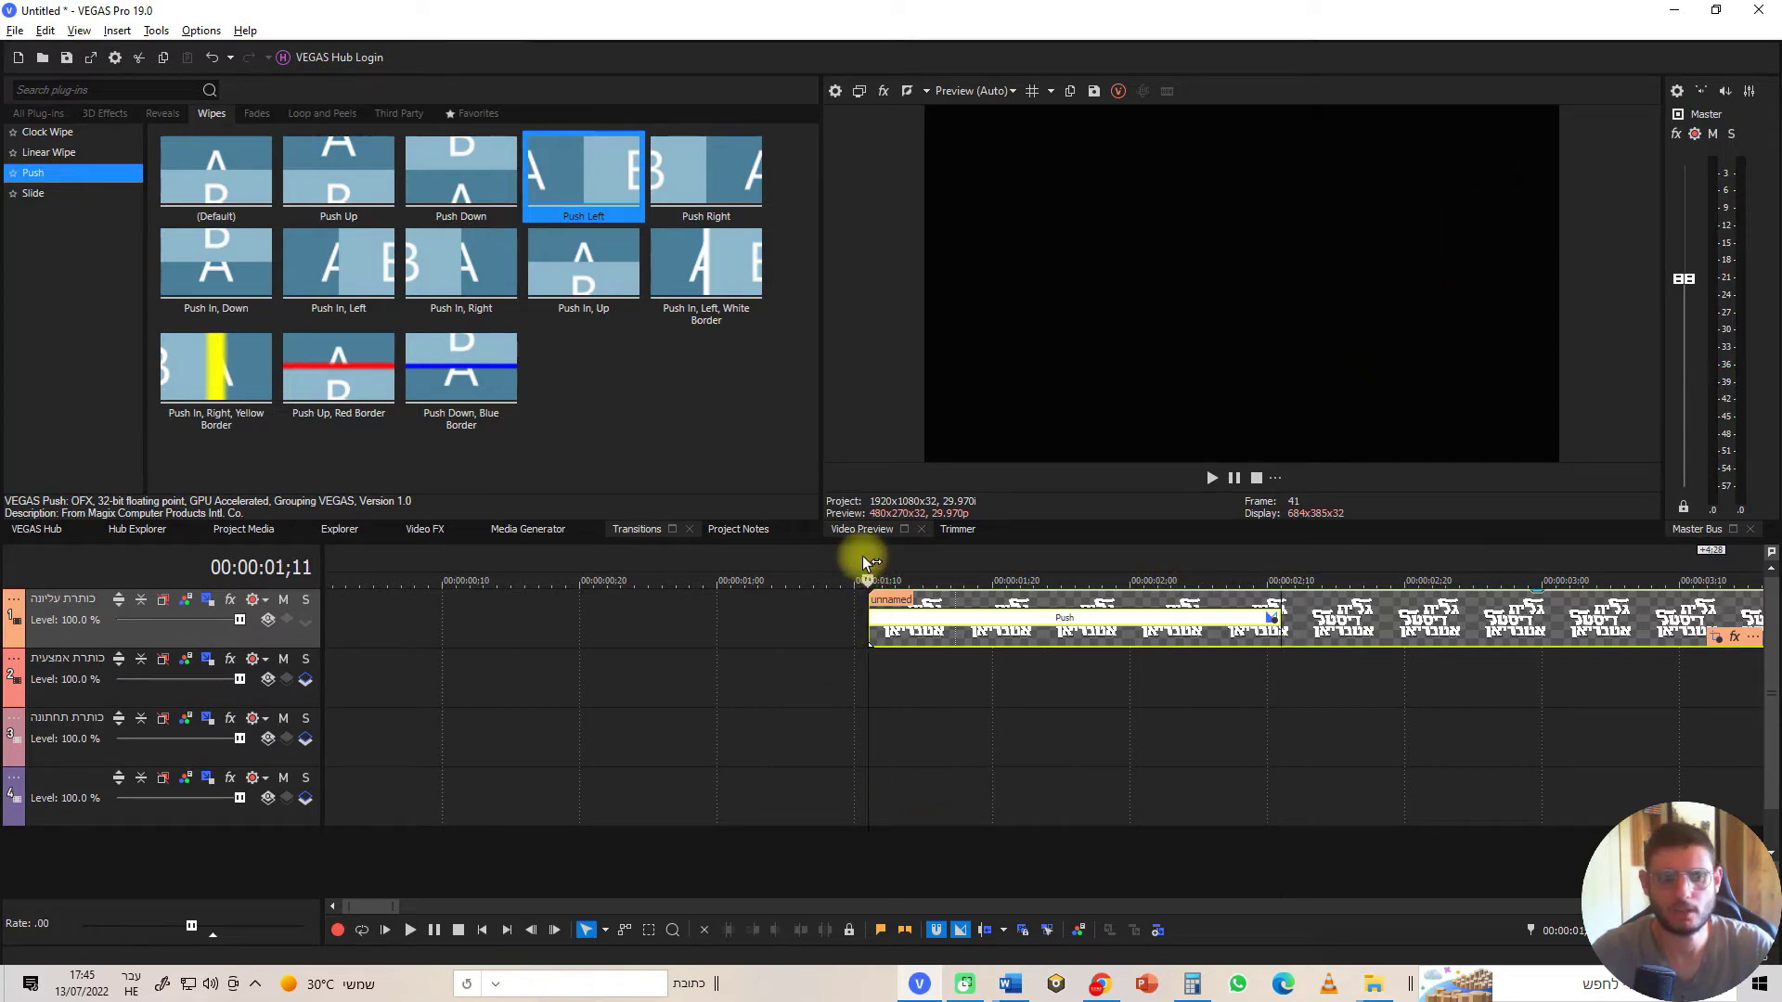
{"action": "key", "text": "space"}
{"action": "key", "text": "space"}
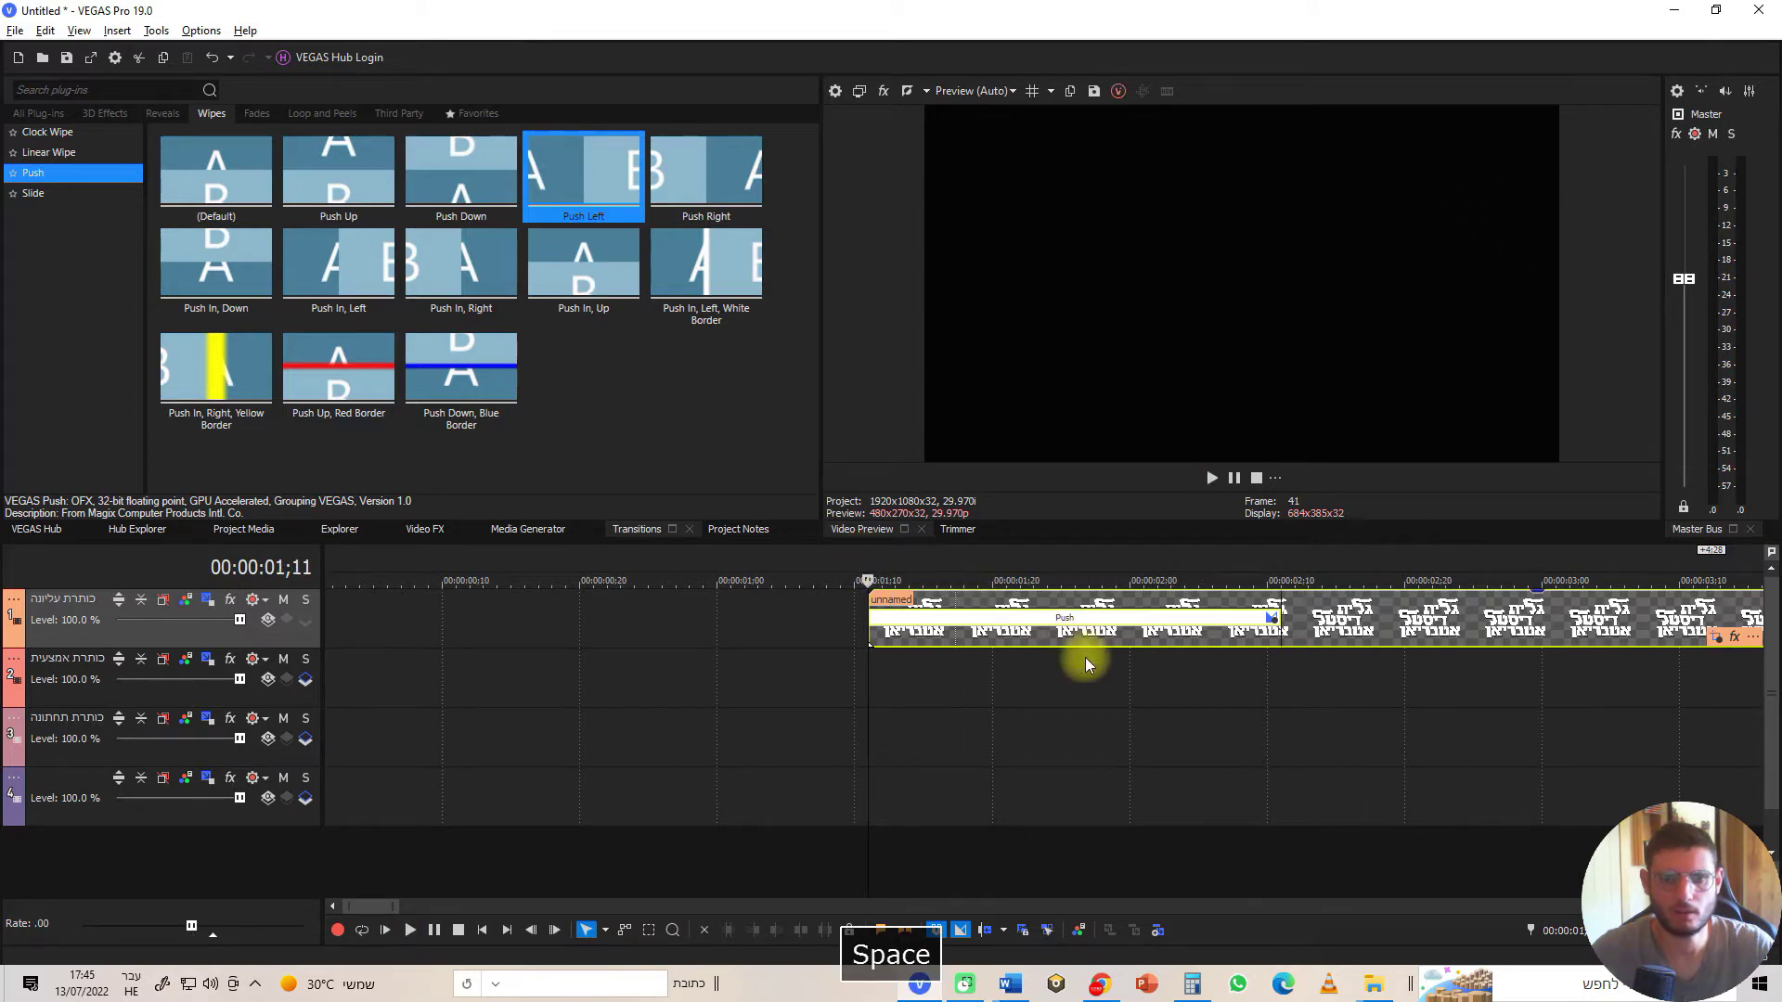
Copy the masked title clip to the "כותרת אמצעית" track, starting where the first clip's Push transition ends, and play back the sequence
{"action": "scroll", "coordinate": [1084, 659], "scroll_direction": "down", "scroll_amount": 6}
{"action": "left_click", "coordinate": [581, 631]}
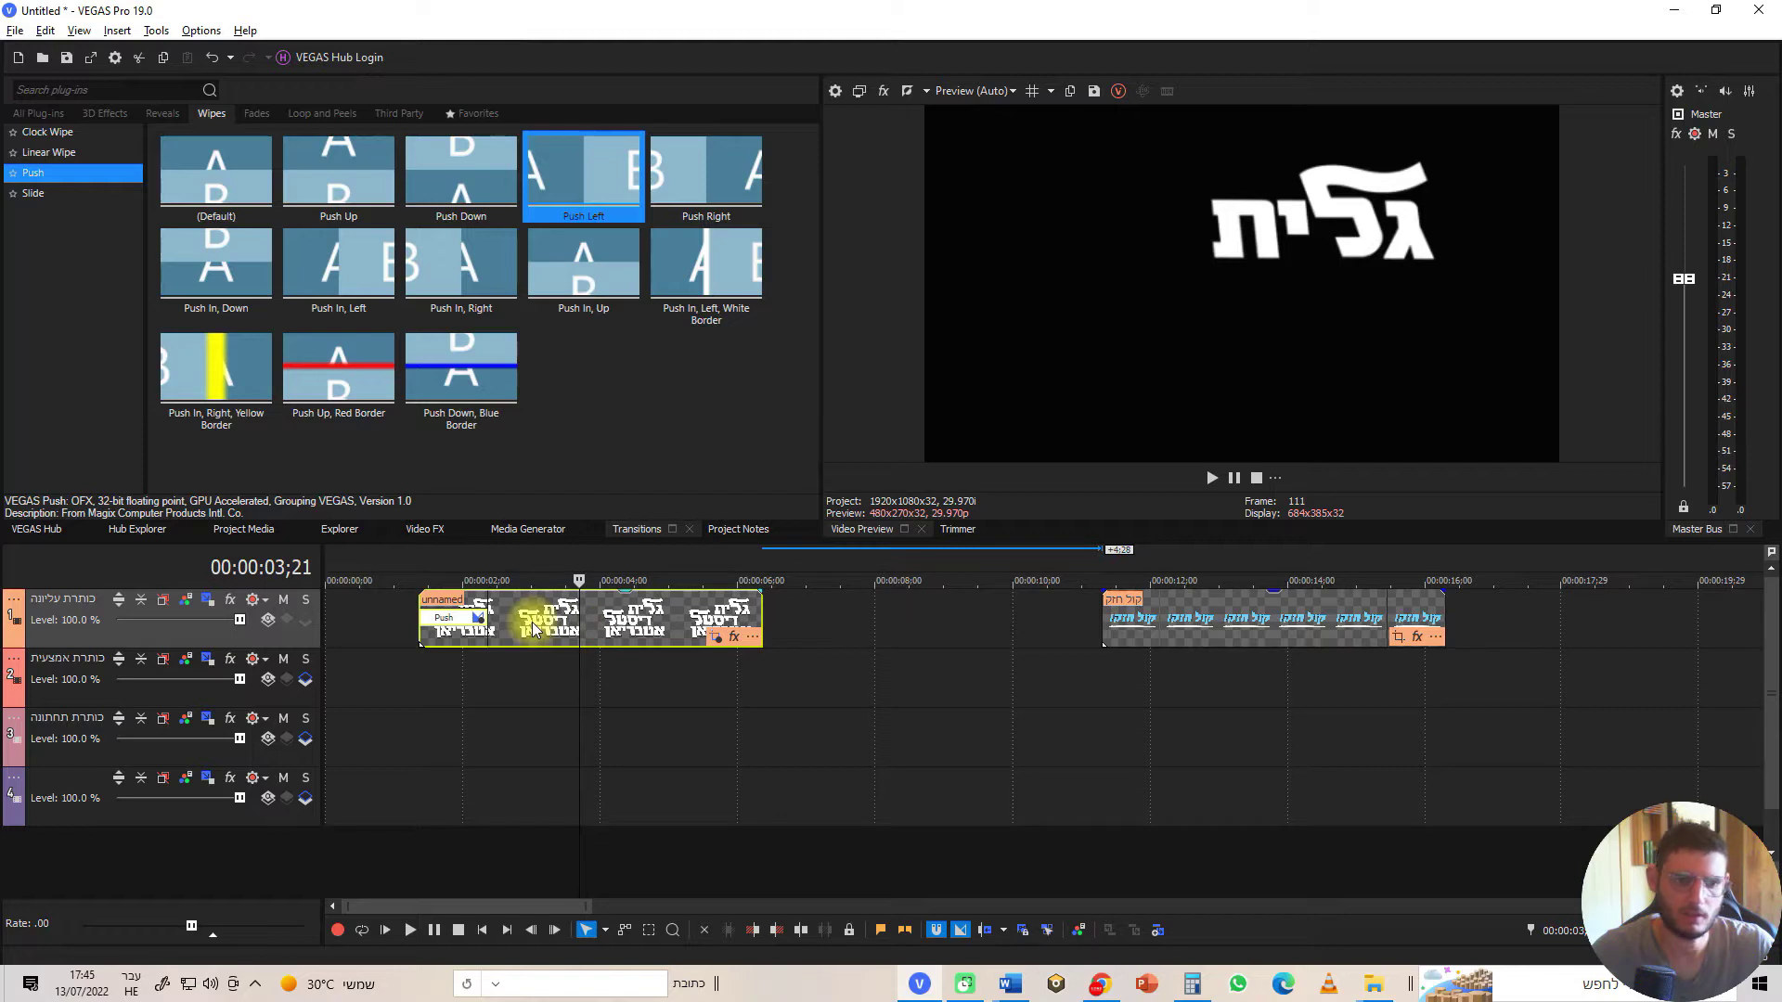
{"action": "left_click_drag", "start_coordinate": [543, 631], "coordinate": [589, 687]}
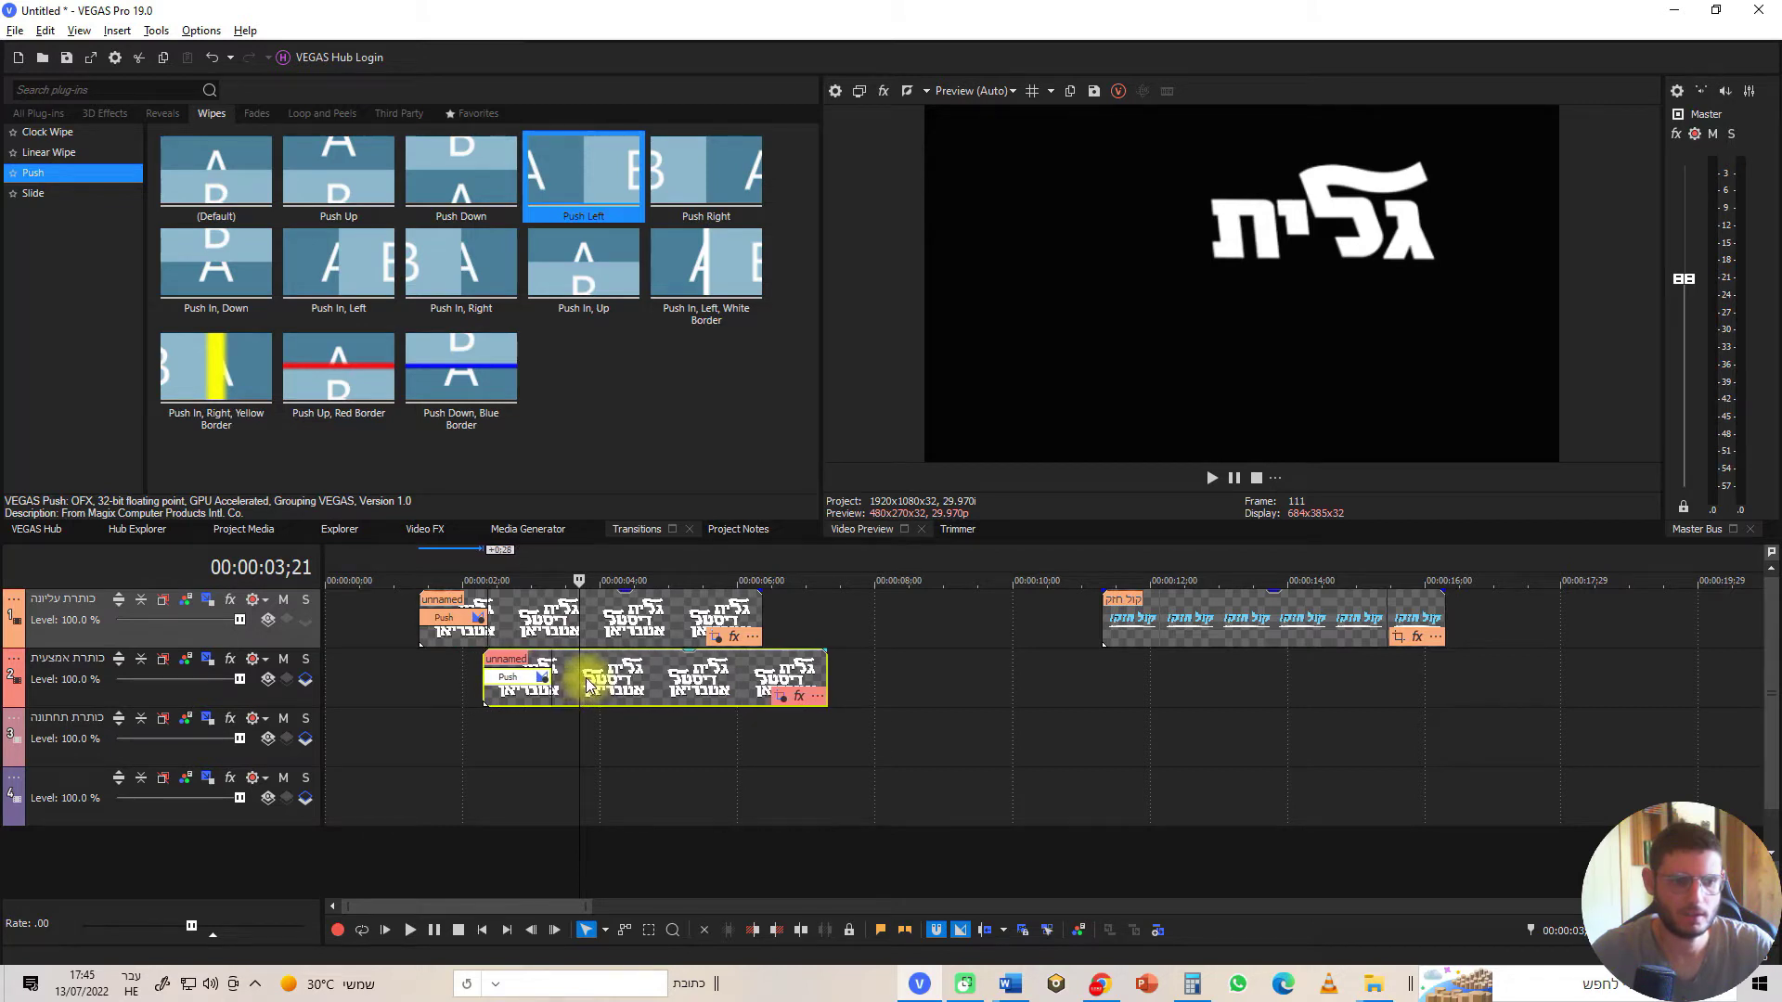
{"action": "left_click", "coordinate": [473, 561]}
{"action": "mouse_move", "coordinate": [499, 563]}
{"action": "left_mouse_down"}
{"action": "mouse_move", "coordinate": [592, 570]}
{"action": "mouse_move", "coordinate": [476, 566]}
{"action": "left_mouse_up"}
{"action": "key", "text": "space"}
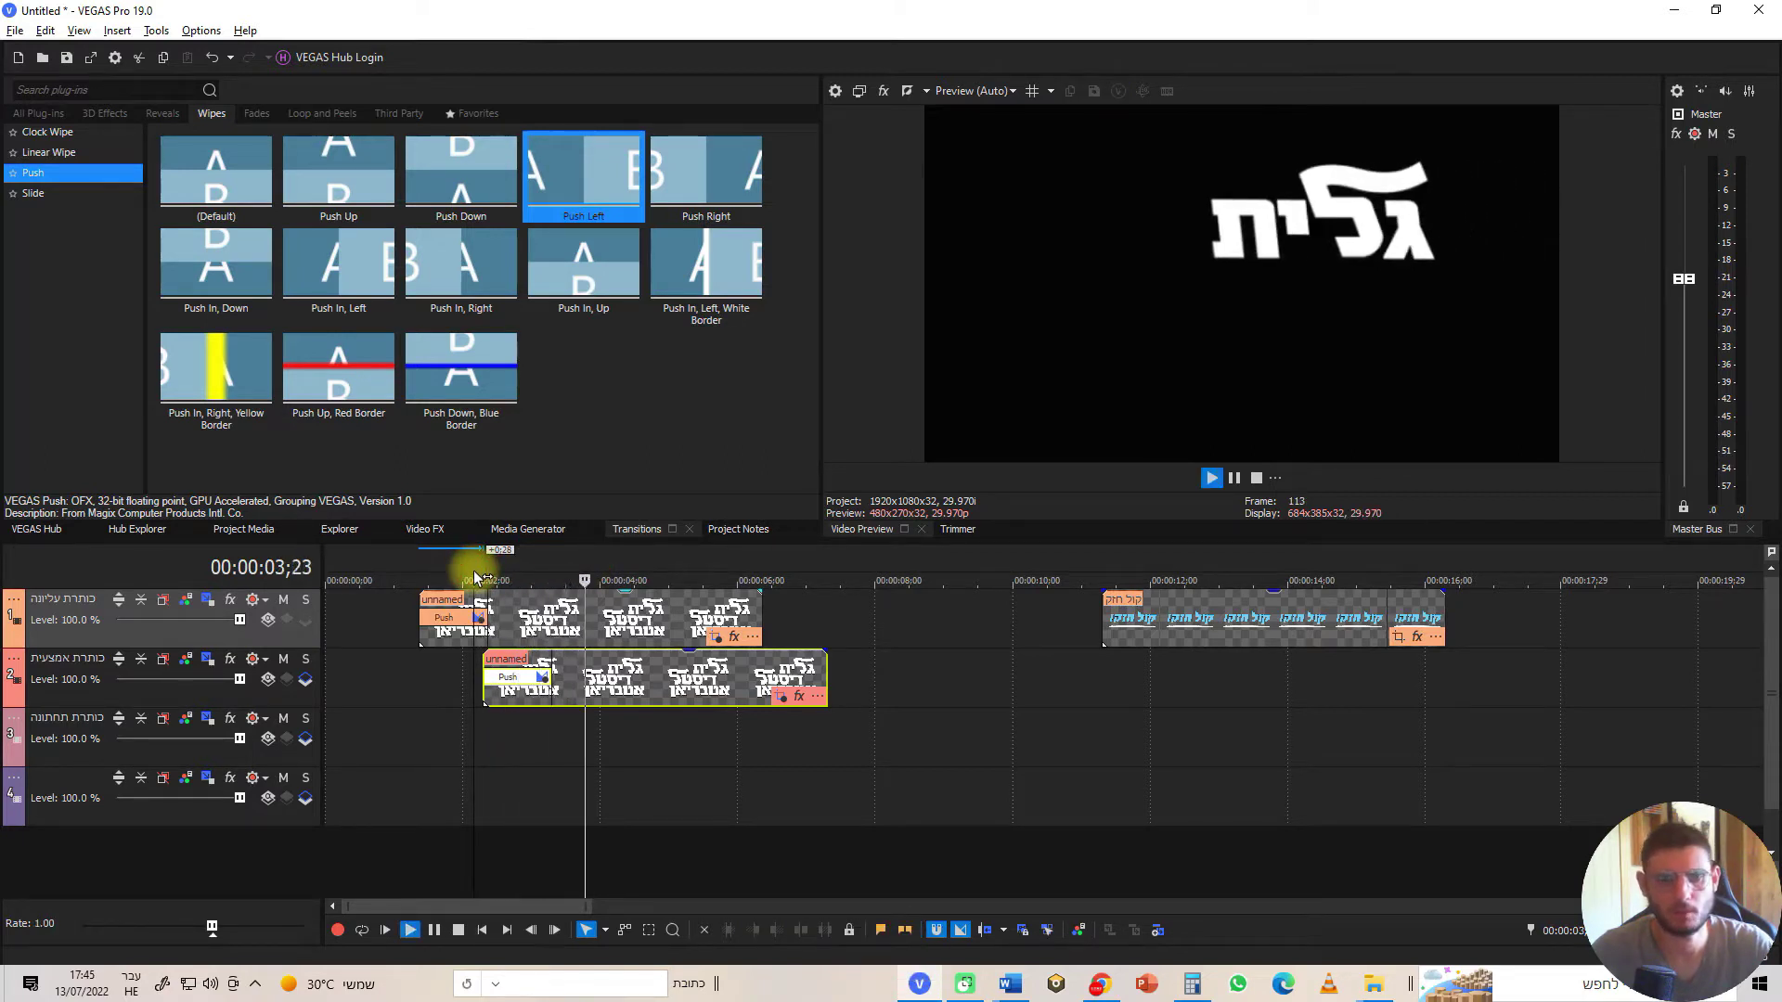
{"action": "key", "text": "space"}
{"action": "key", "text": "space"}
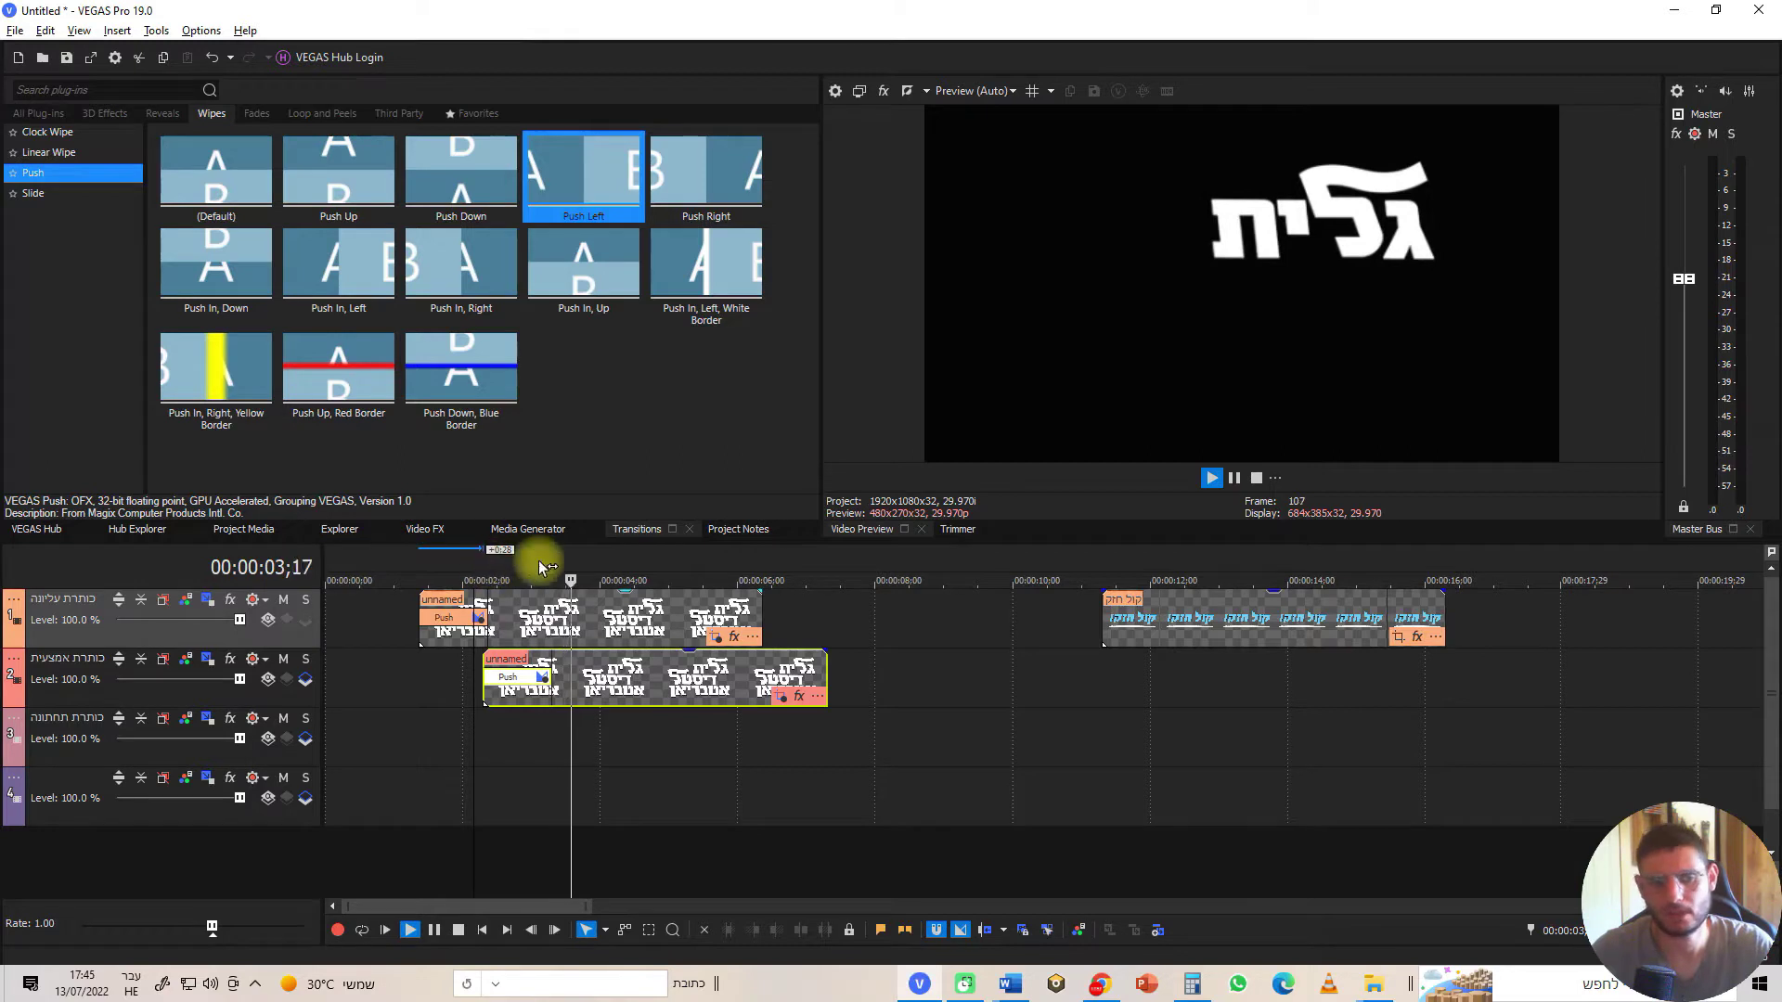
{"action": "key", "text": "space"}
Move the Event Pan/Crop mask of the "כותרת אמצעית" clip onto the title's middle line and resize it to that line's width and height
{"action": "left_click", "coordinate": [784, 697]}
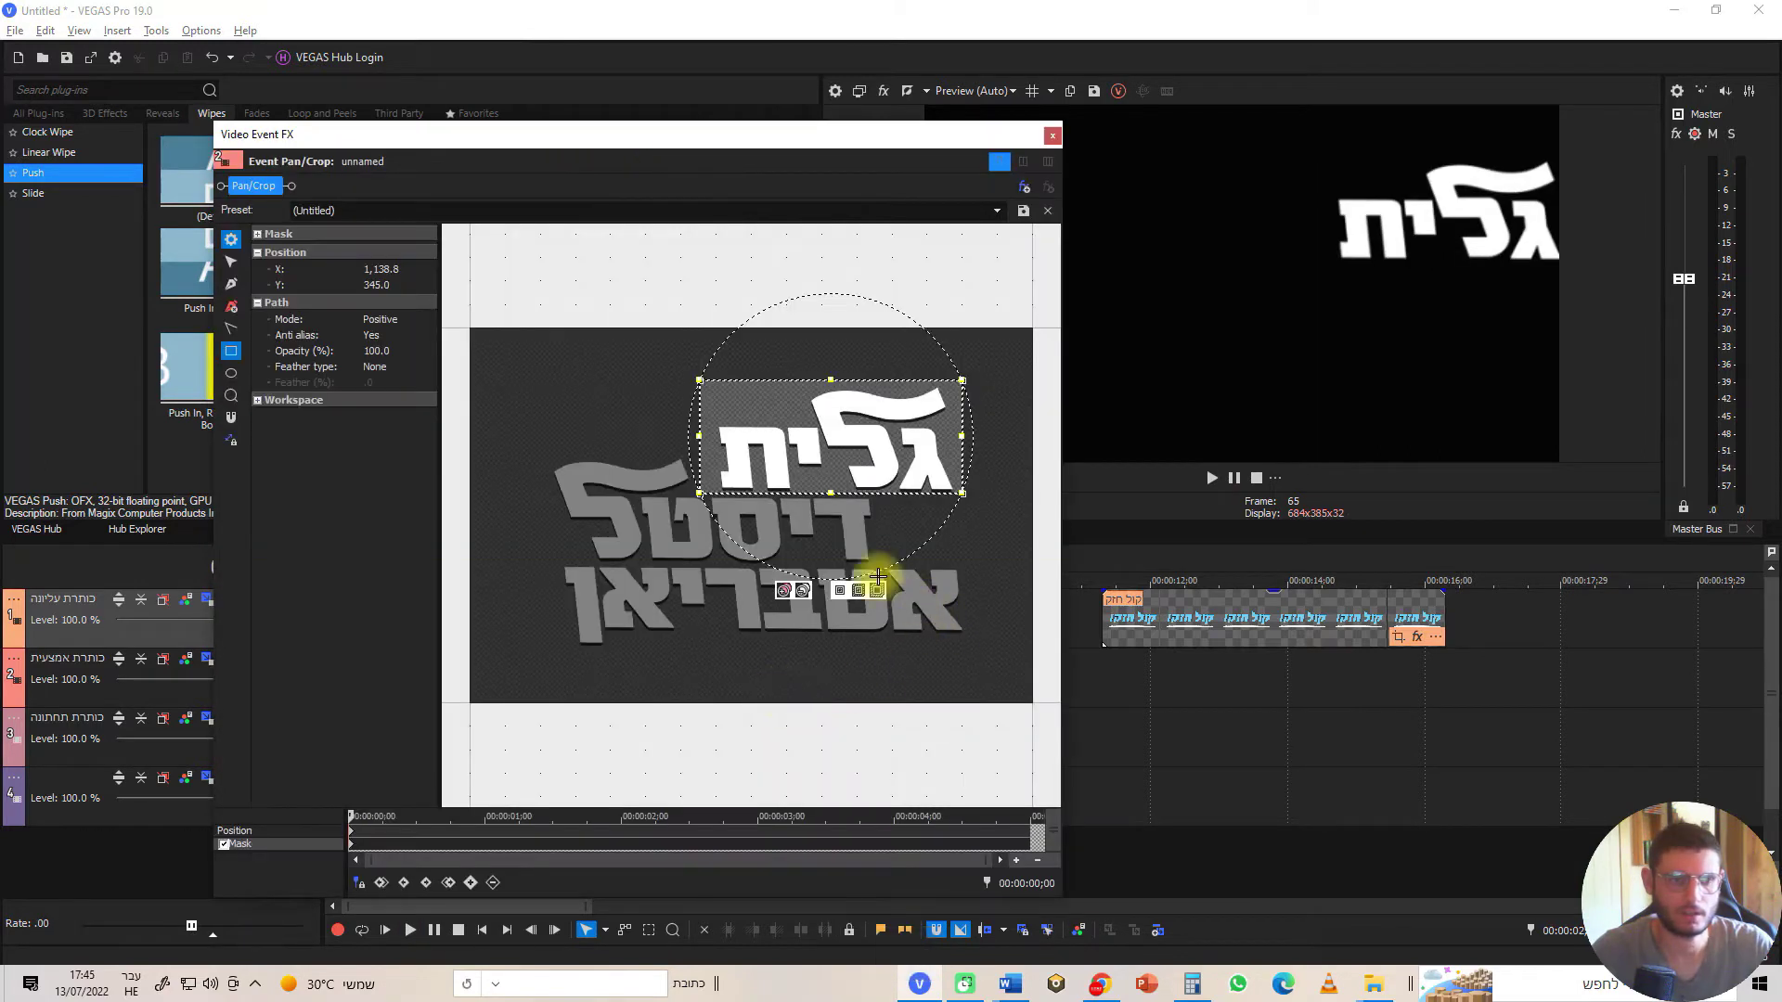
{"action": "left_click_drag", "start_coordinate": [841, 409], "coordinate": [790, 562]}
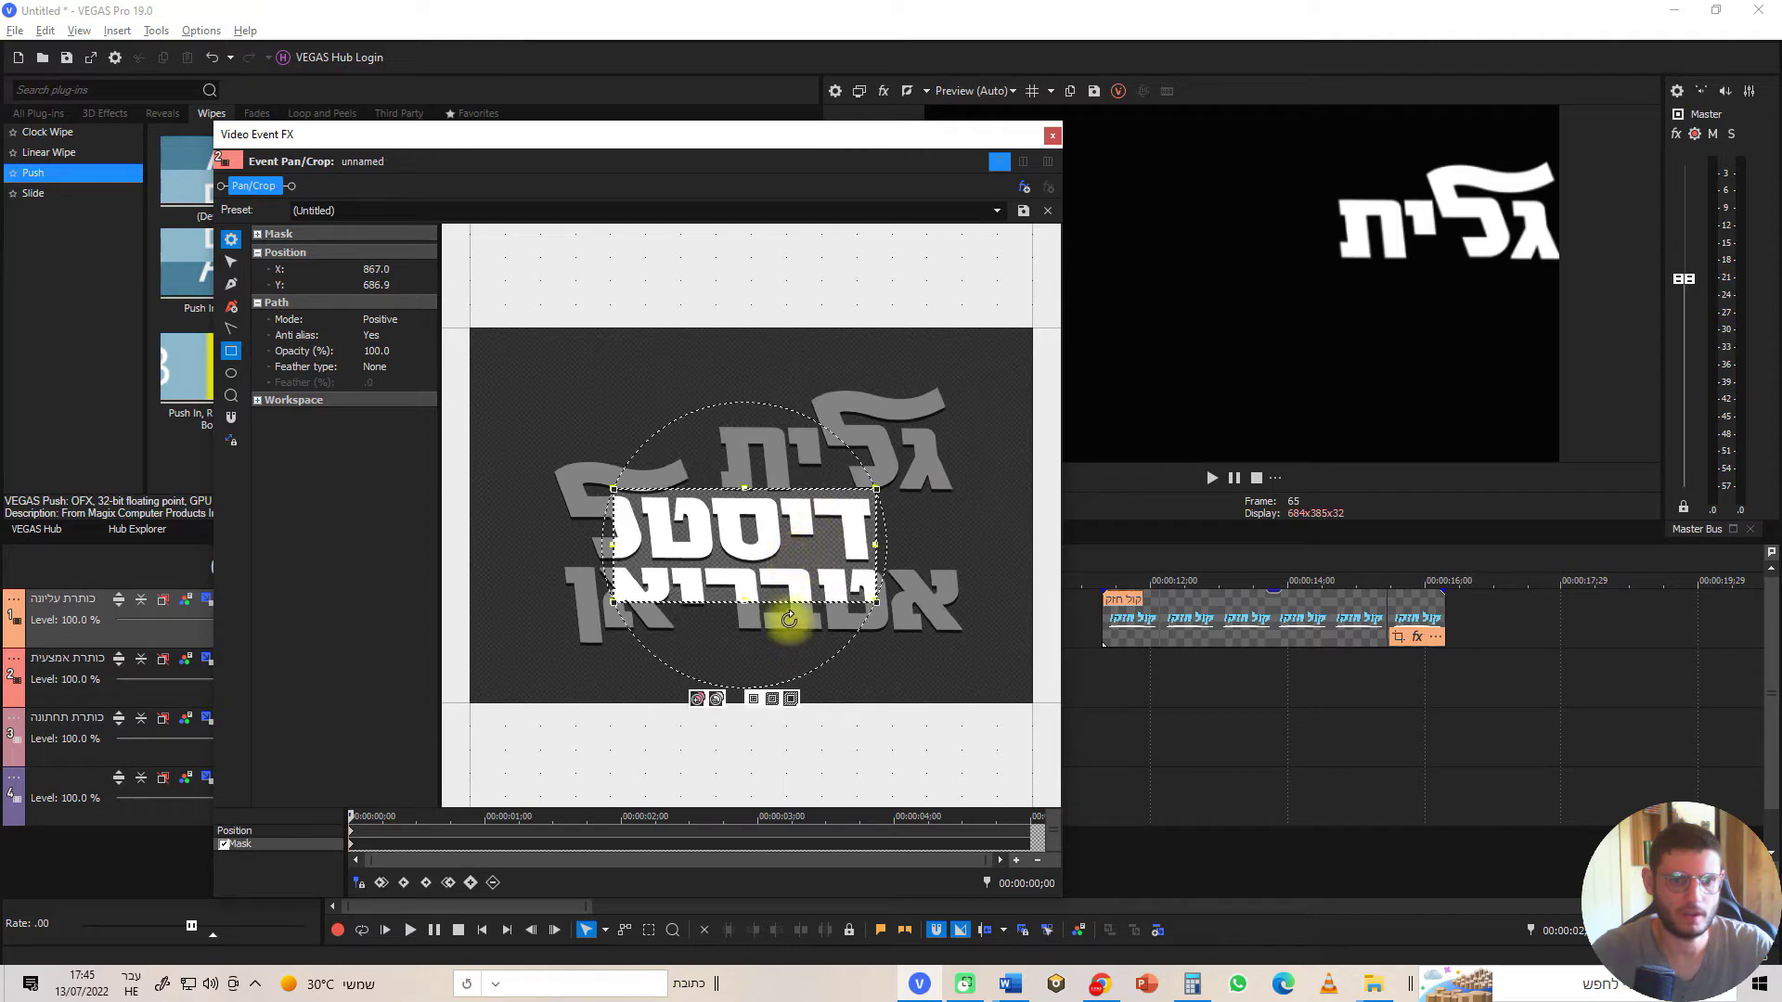
{"action": "left_click_drag", "start_coordinate": [745, 602], "coordinate": [748, 566]}
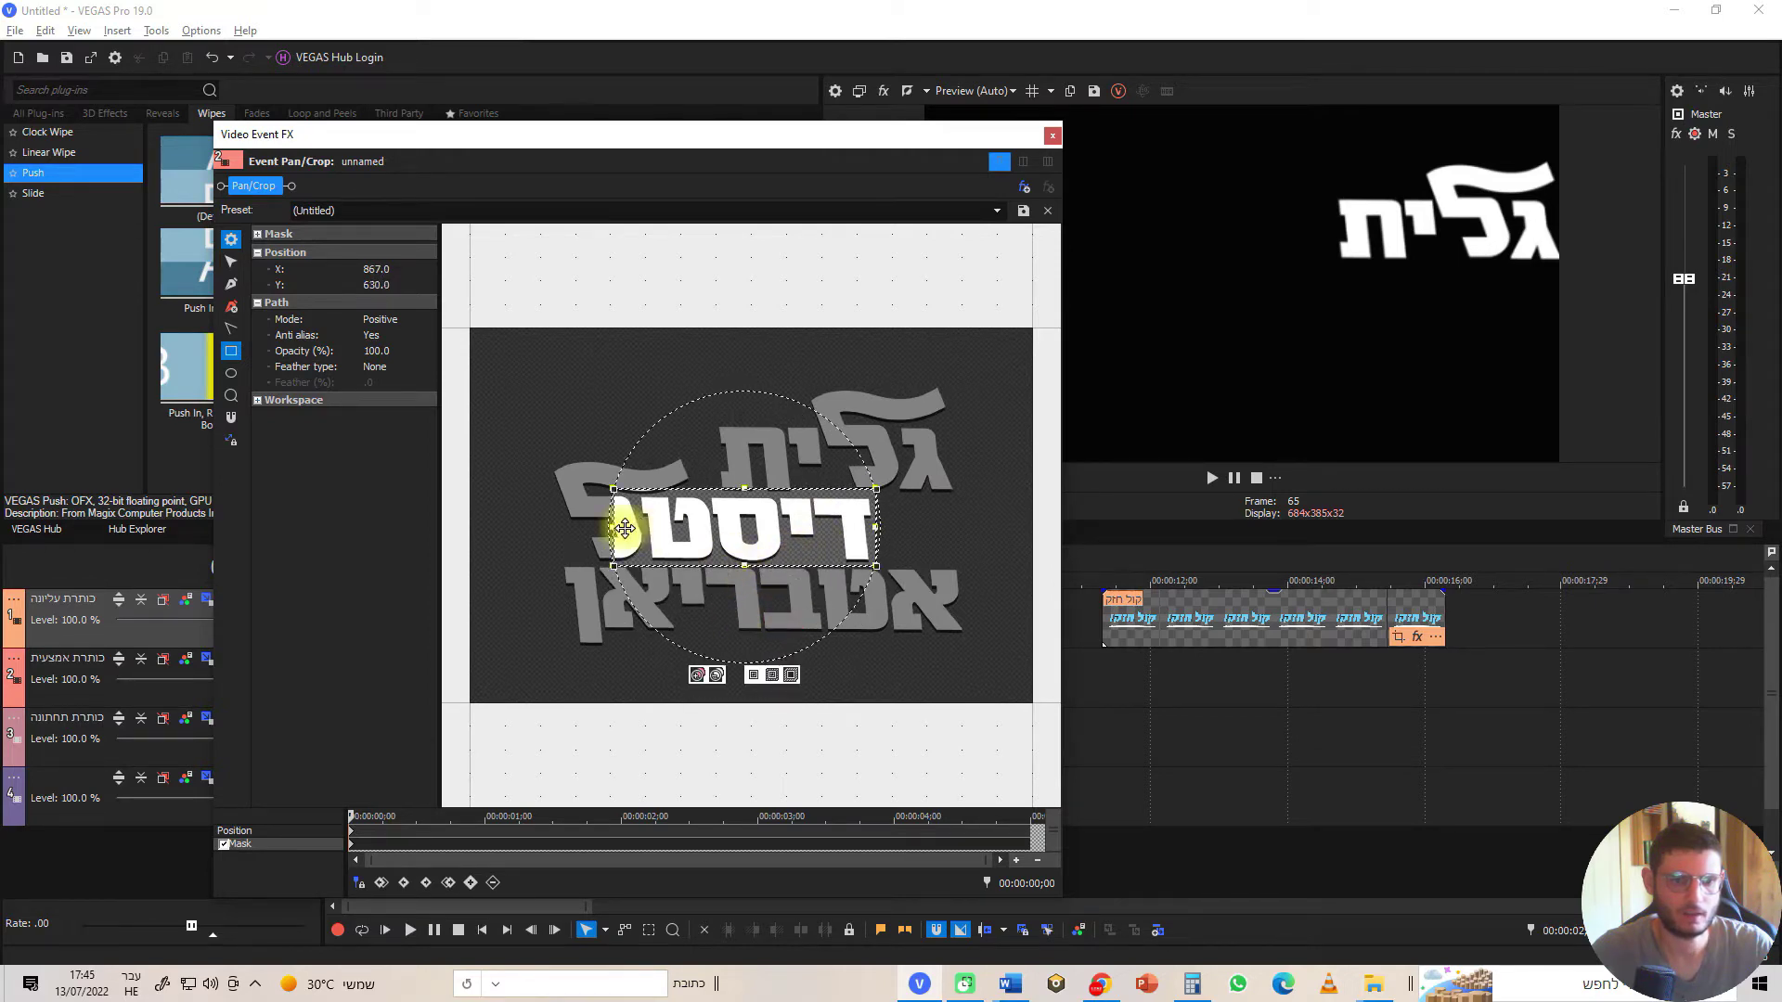
{"action": "left_click_drag", "start_coordinate": [612, 528], "coordinate": [545, 528]}
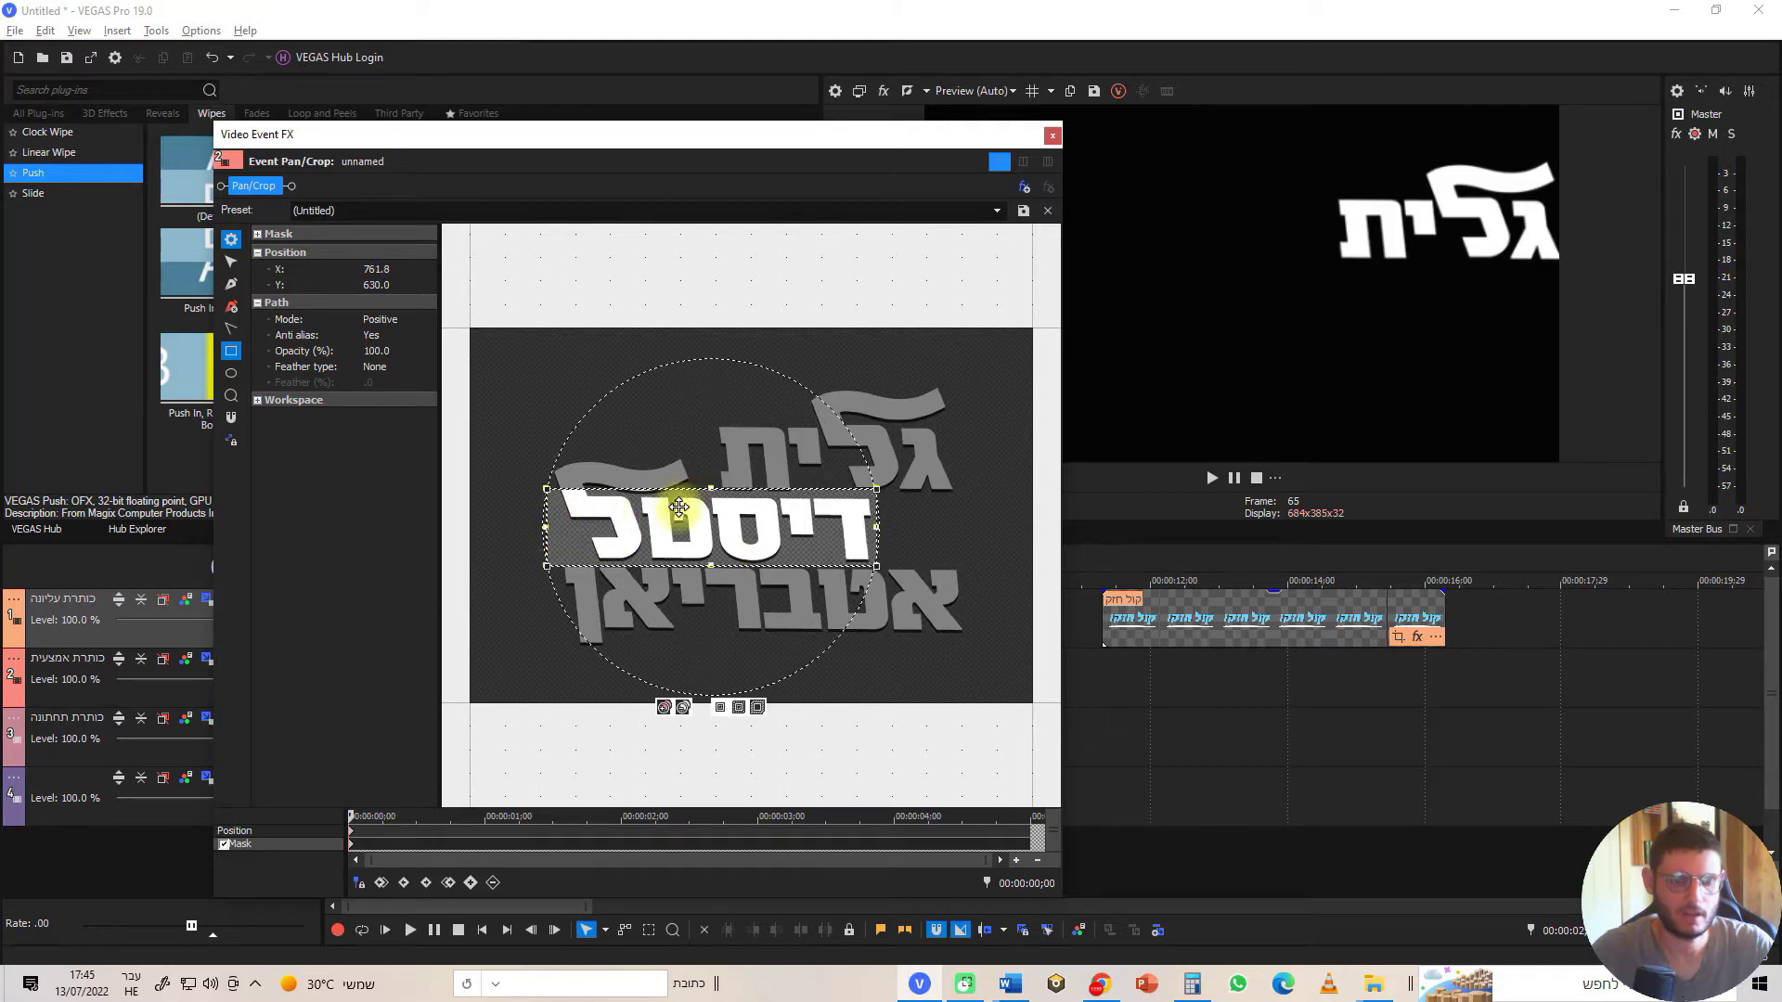
{"action": "left_click_drag", "start_coordinate": [711, 488], "coordinate": [714, 446]}
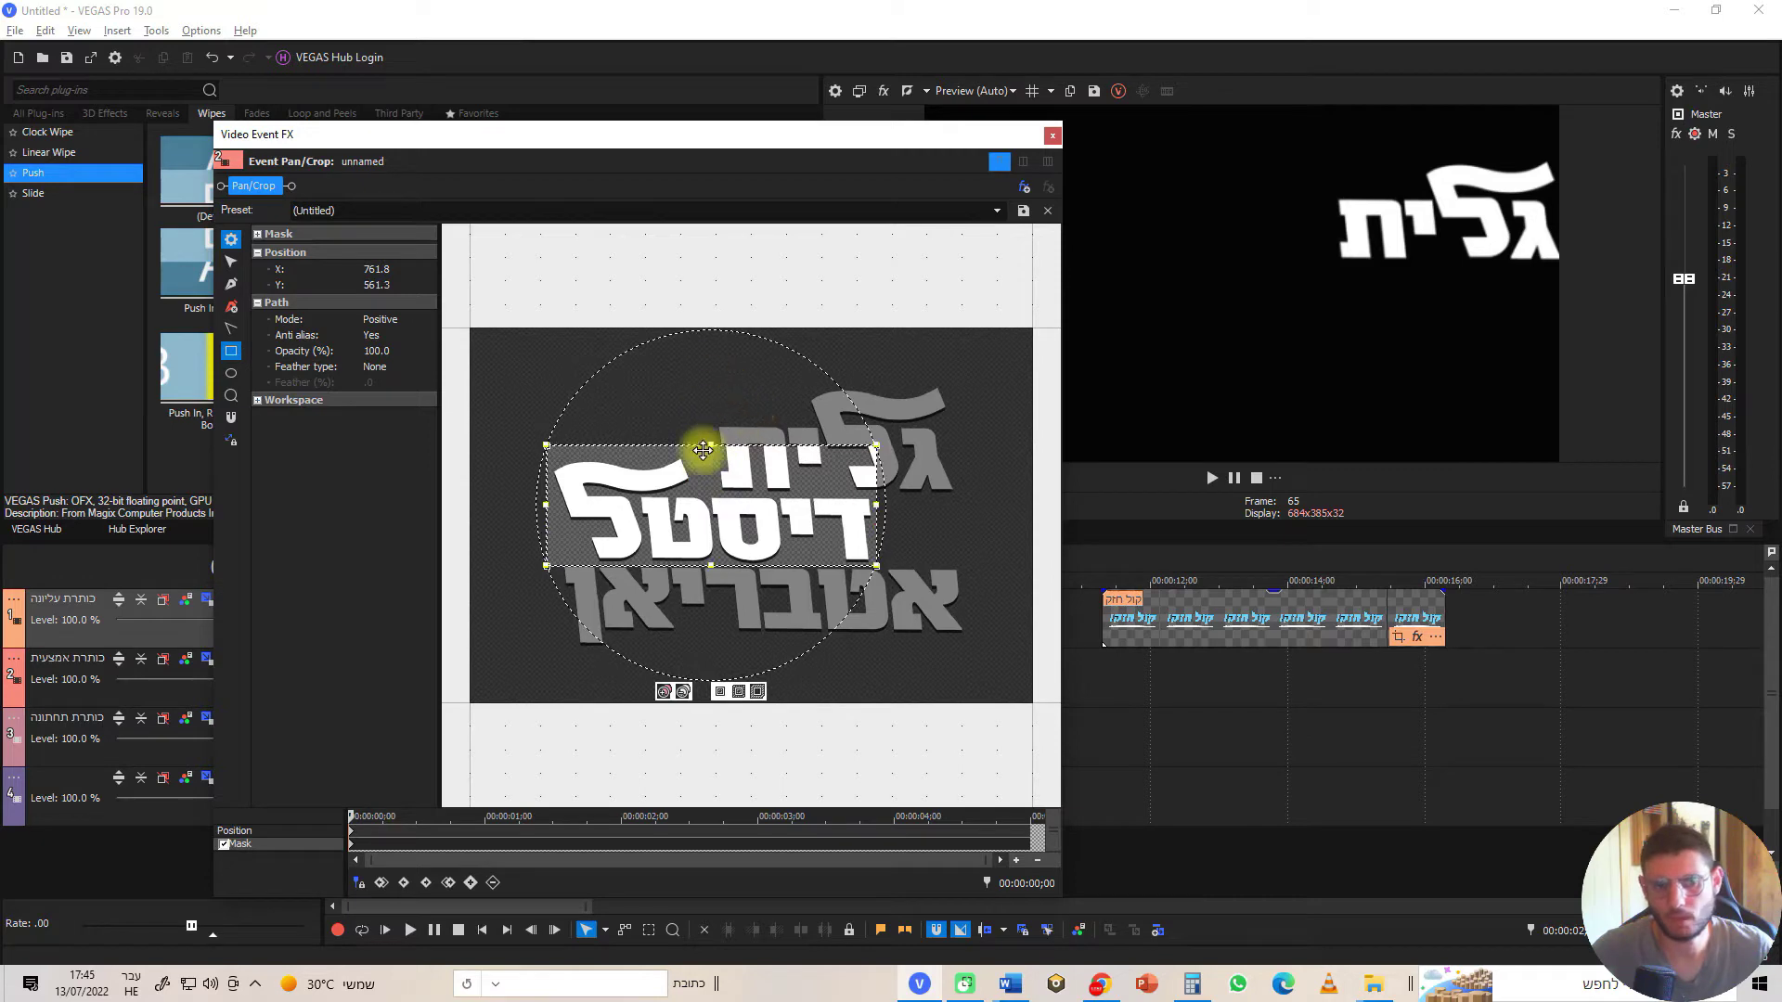
{"action": "left_click_drag", "start_coordinate": [709, 446], "coordinate": [711, 482]}
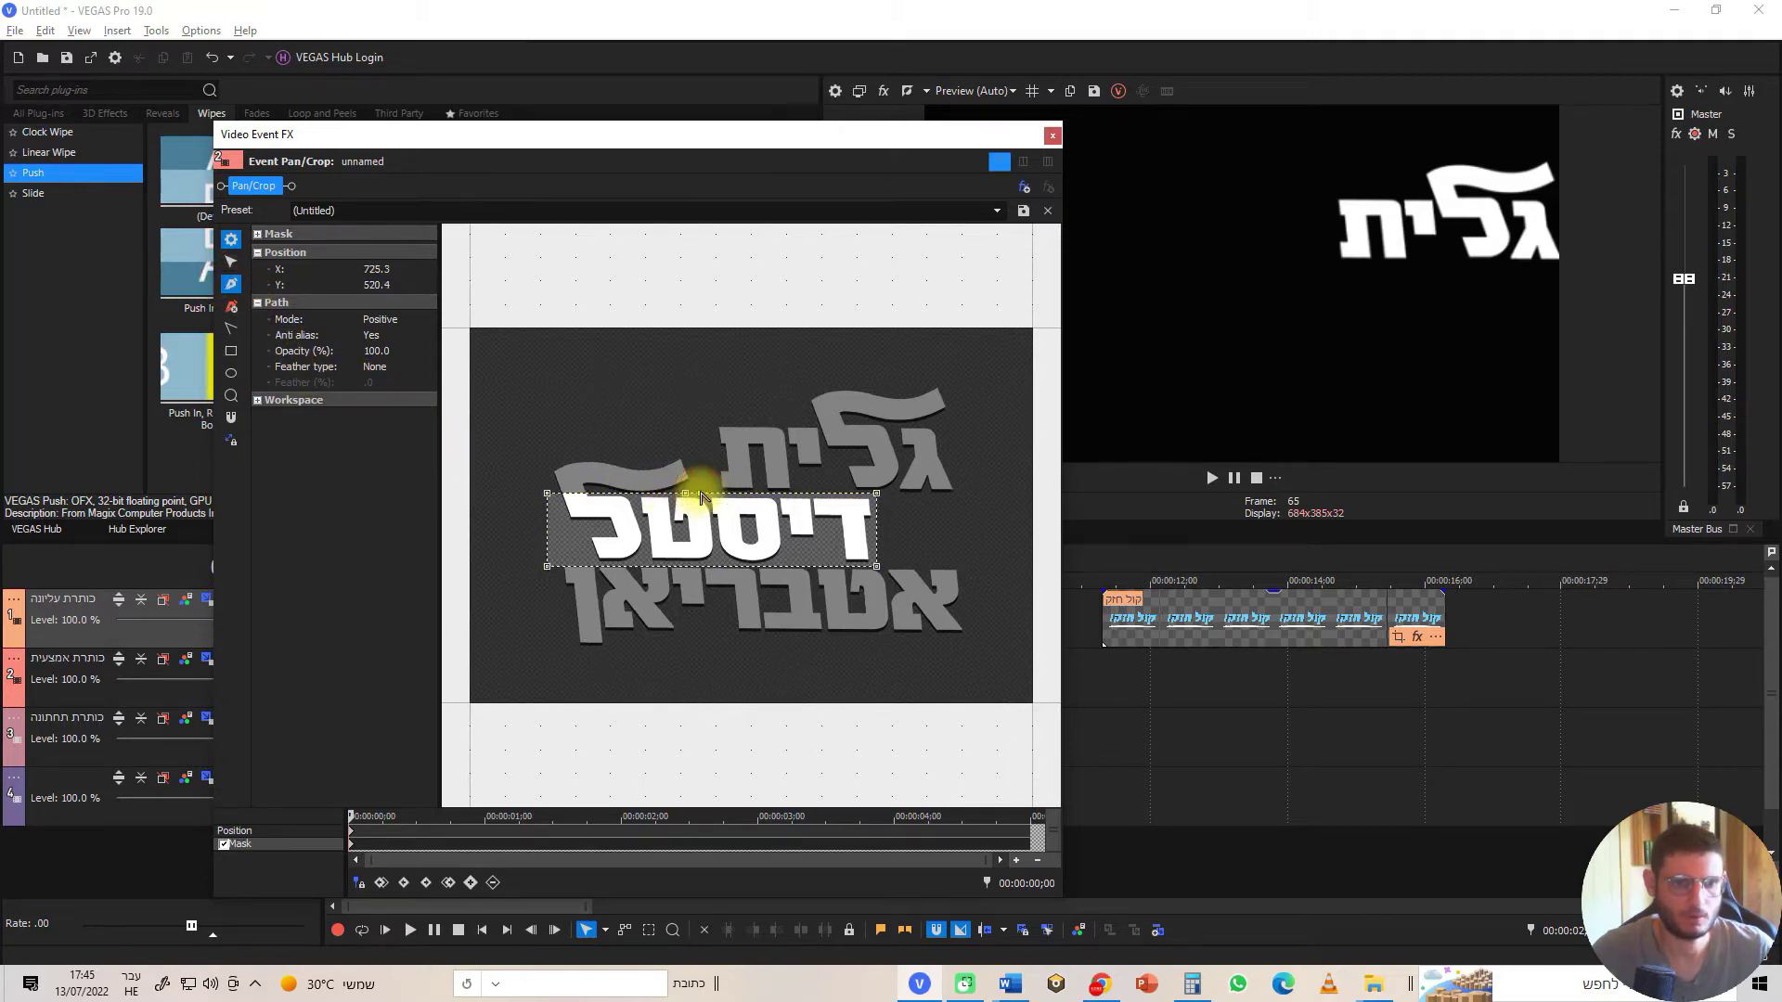
Add two anchor points to the mask's upper edge and raise them so the mask includes the middle line's tall final-letter stroke
{"action": "left_click", "coordinate": [566, 501]}
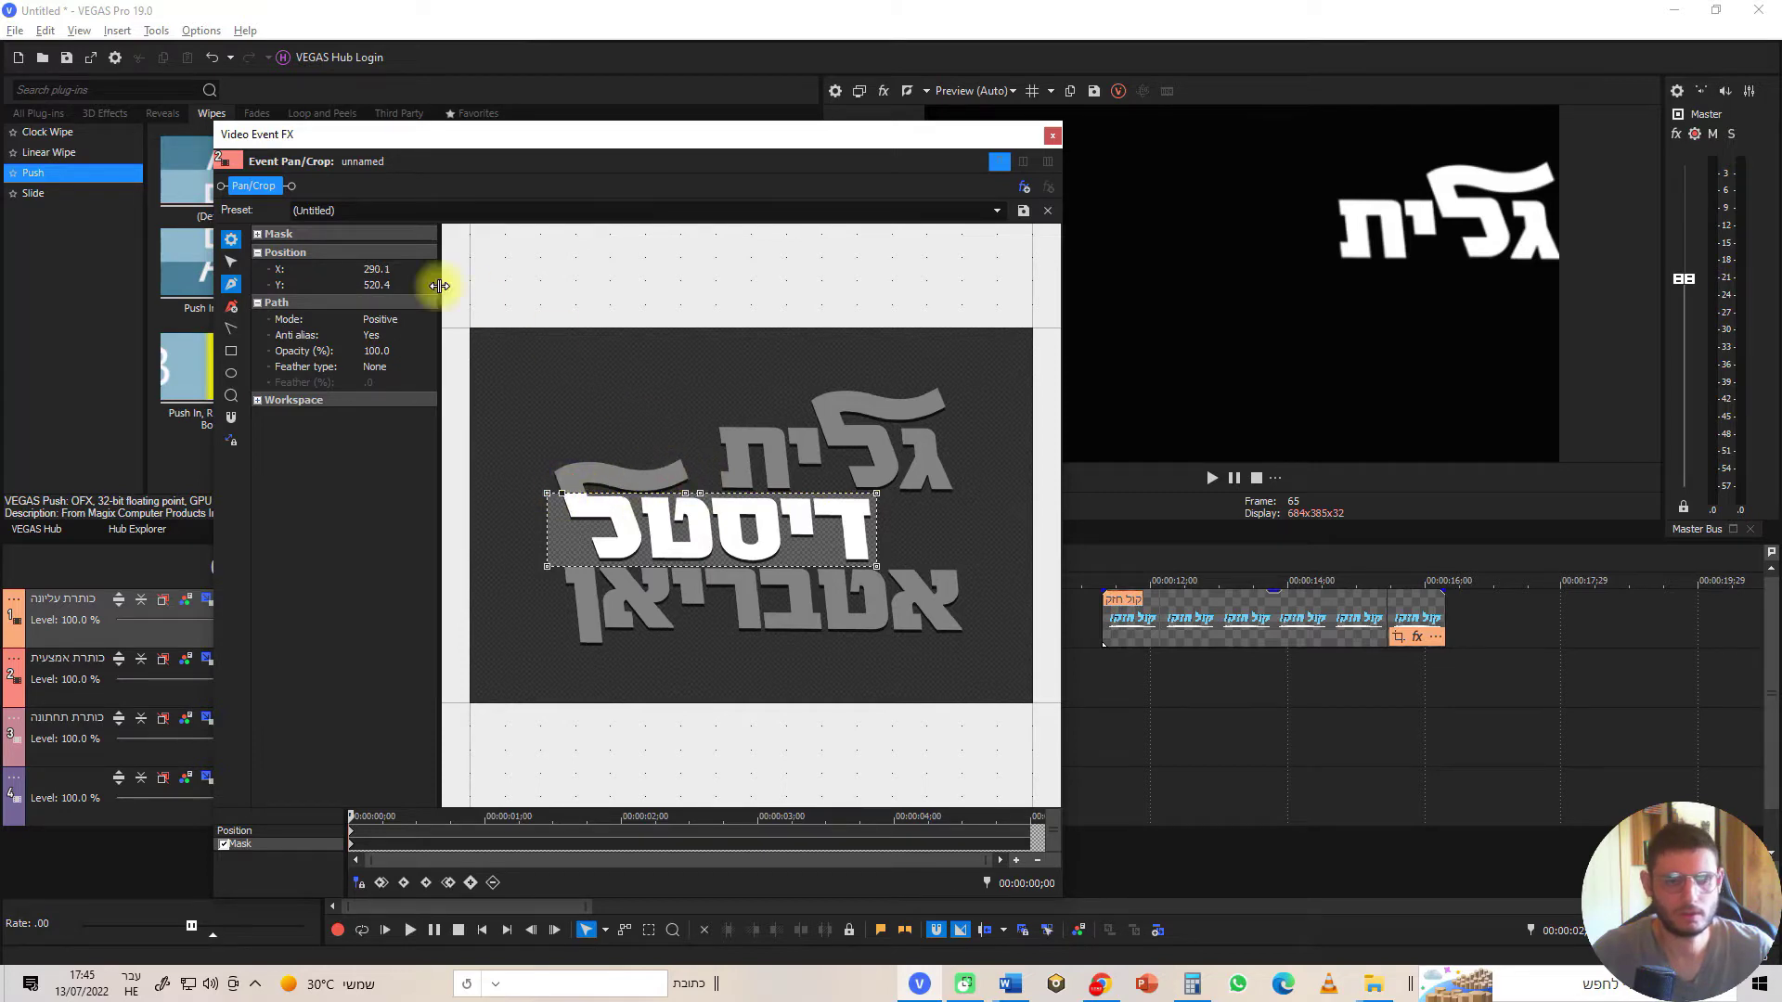
{"action": "left_click", "coordinate": [239, 266]}
{"action": "left_click", "coordinate": [689, 480]}
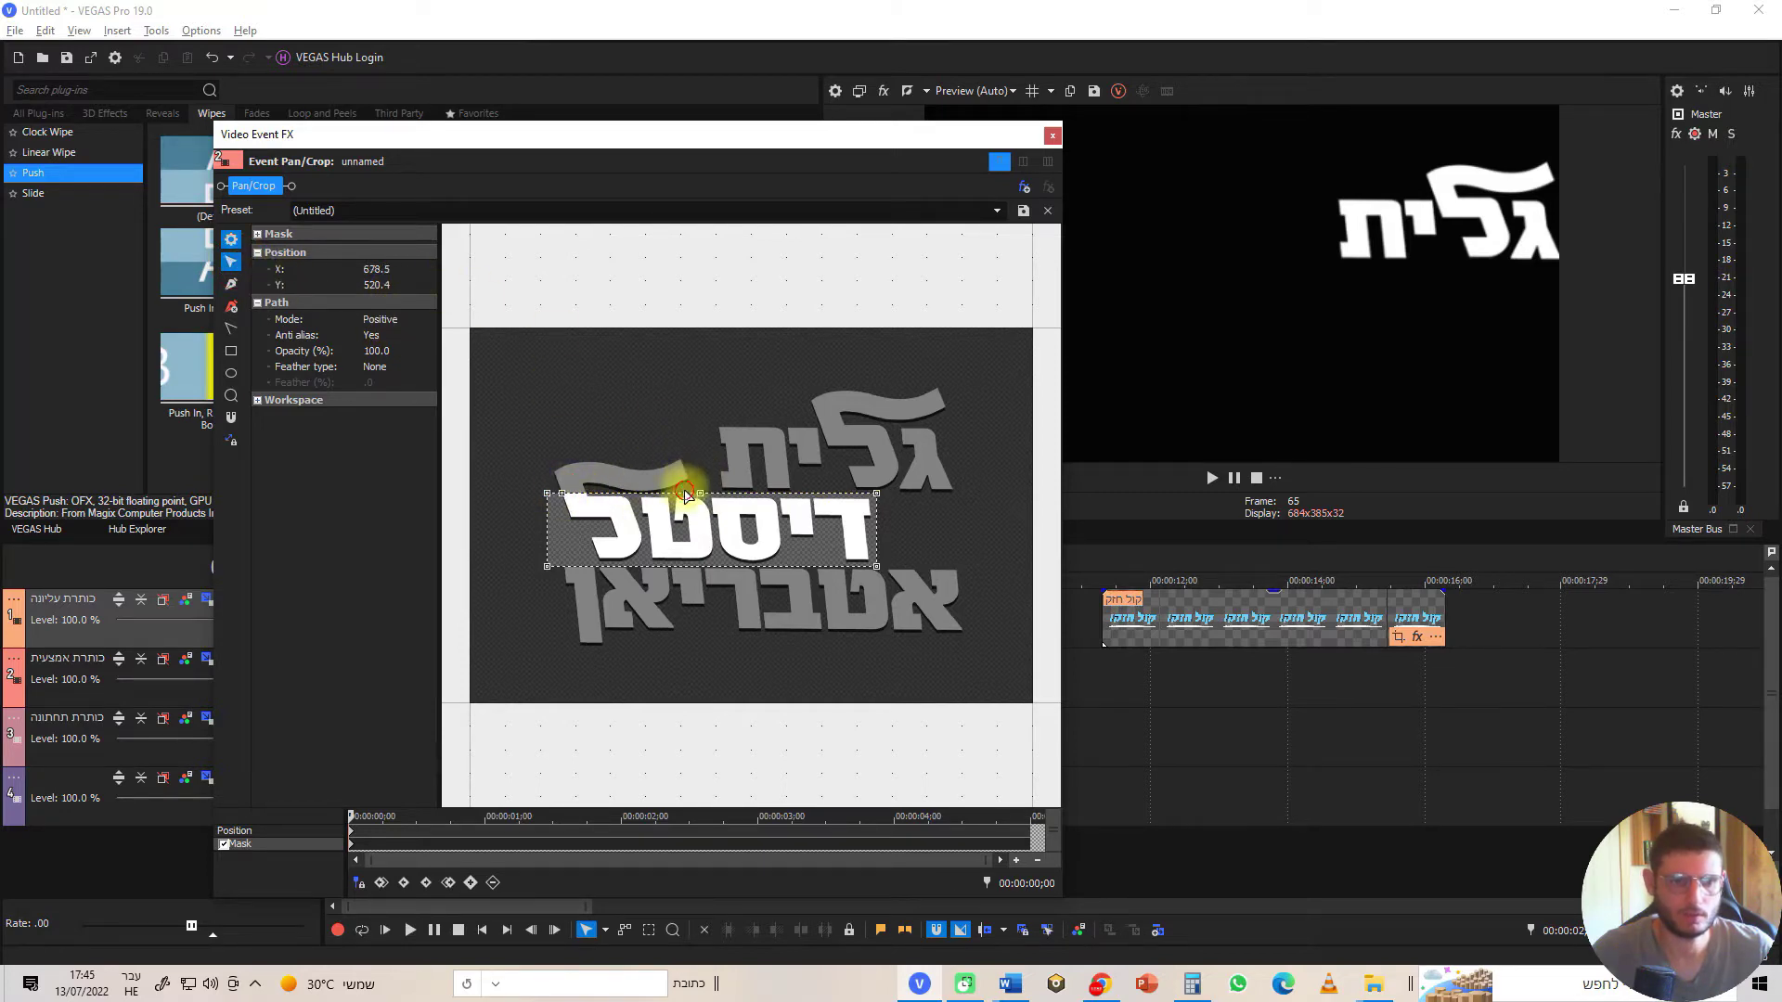
{"action": "left_click_drag", "start_coordinate": [688, 459], "coordinate": [688, 446]}
{"action": "left_click", "coordinate": [578, 504]}
{"action": "left_click_drag", "start_coordinate": [565, 500], "coordinate": [543, 456]}
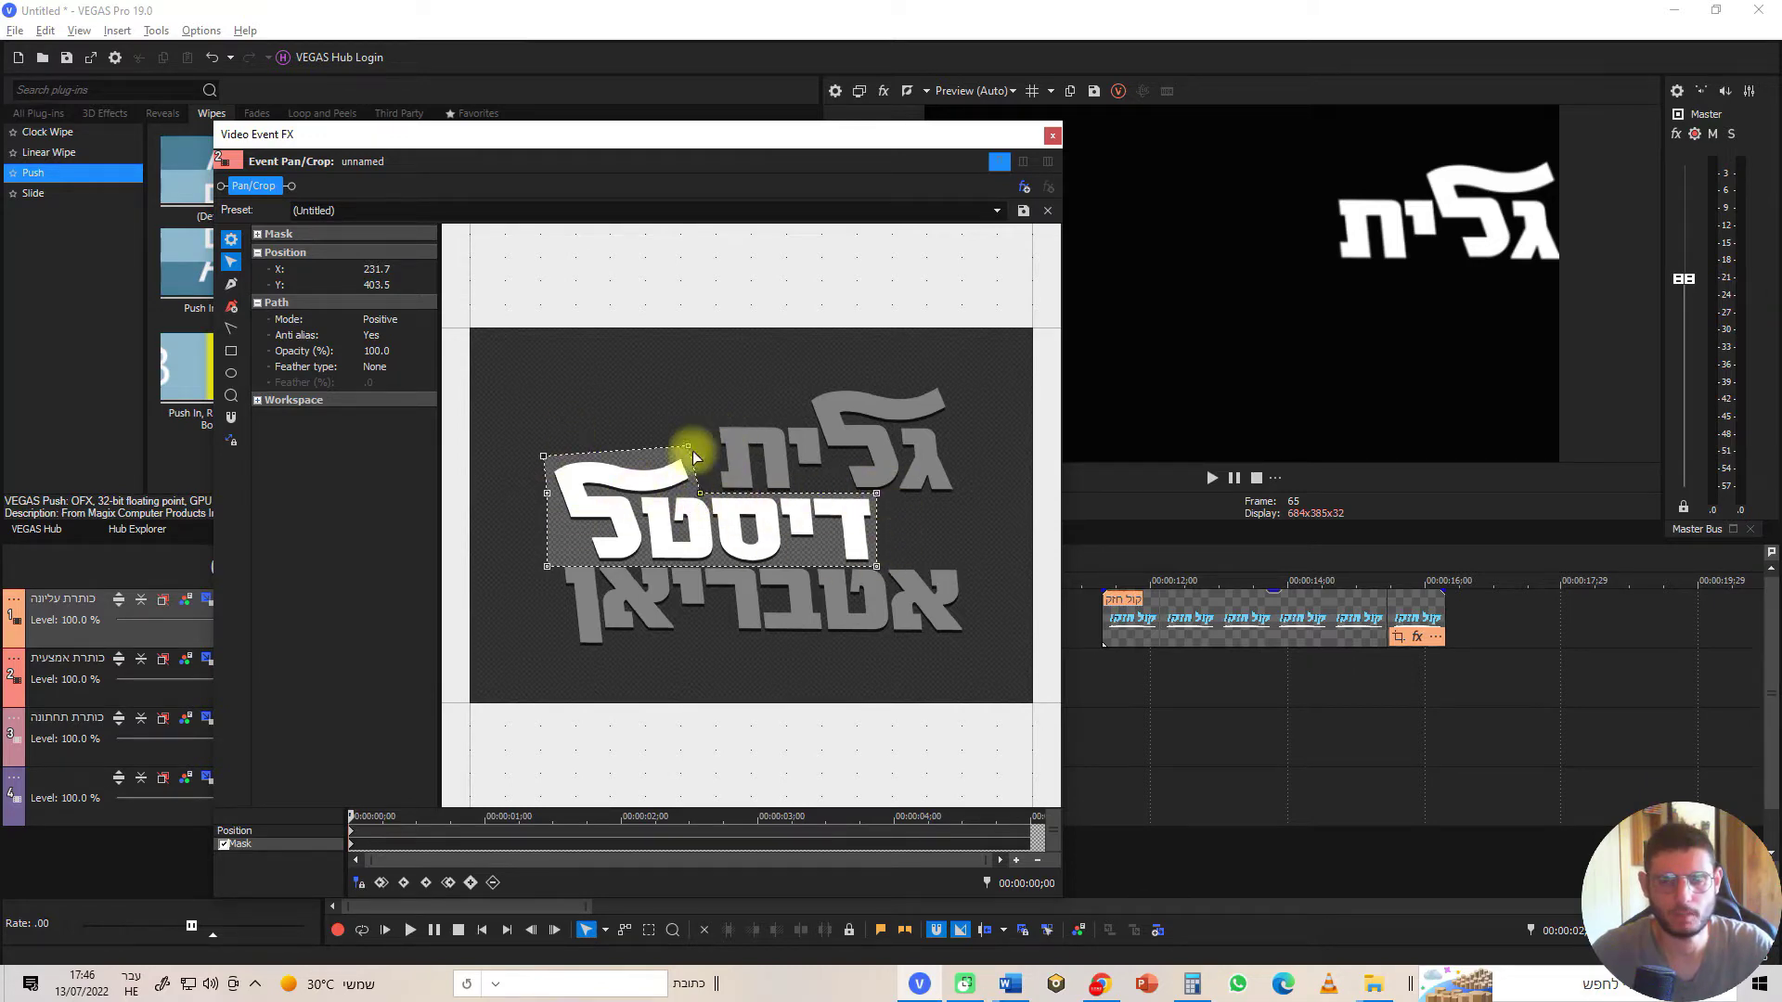
{"action": "left_click", "coordinate": [1053, 135]}
Play back the two-line entrance, move the "כותרת אמצעית" track above the "כותרת עליונה" track, and replay the sequence
{"action": "left_click", "coordinate": [465, 560]}
{"action": "key", "text": "space"}
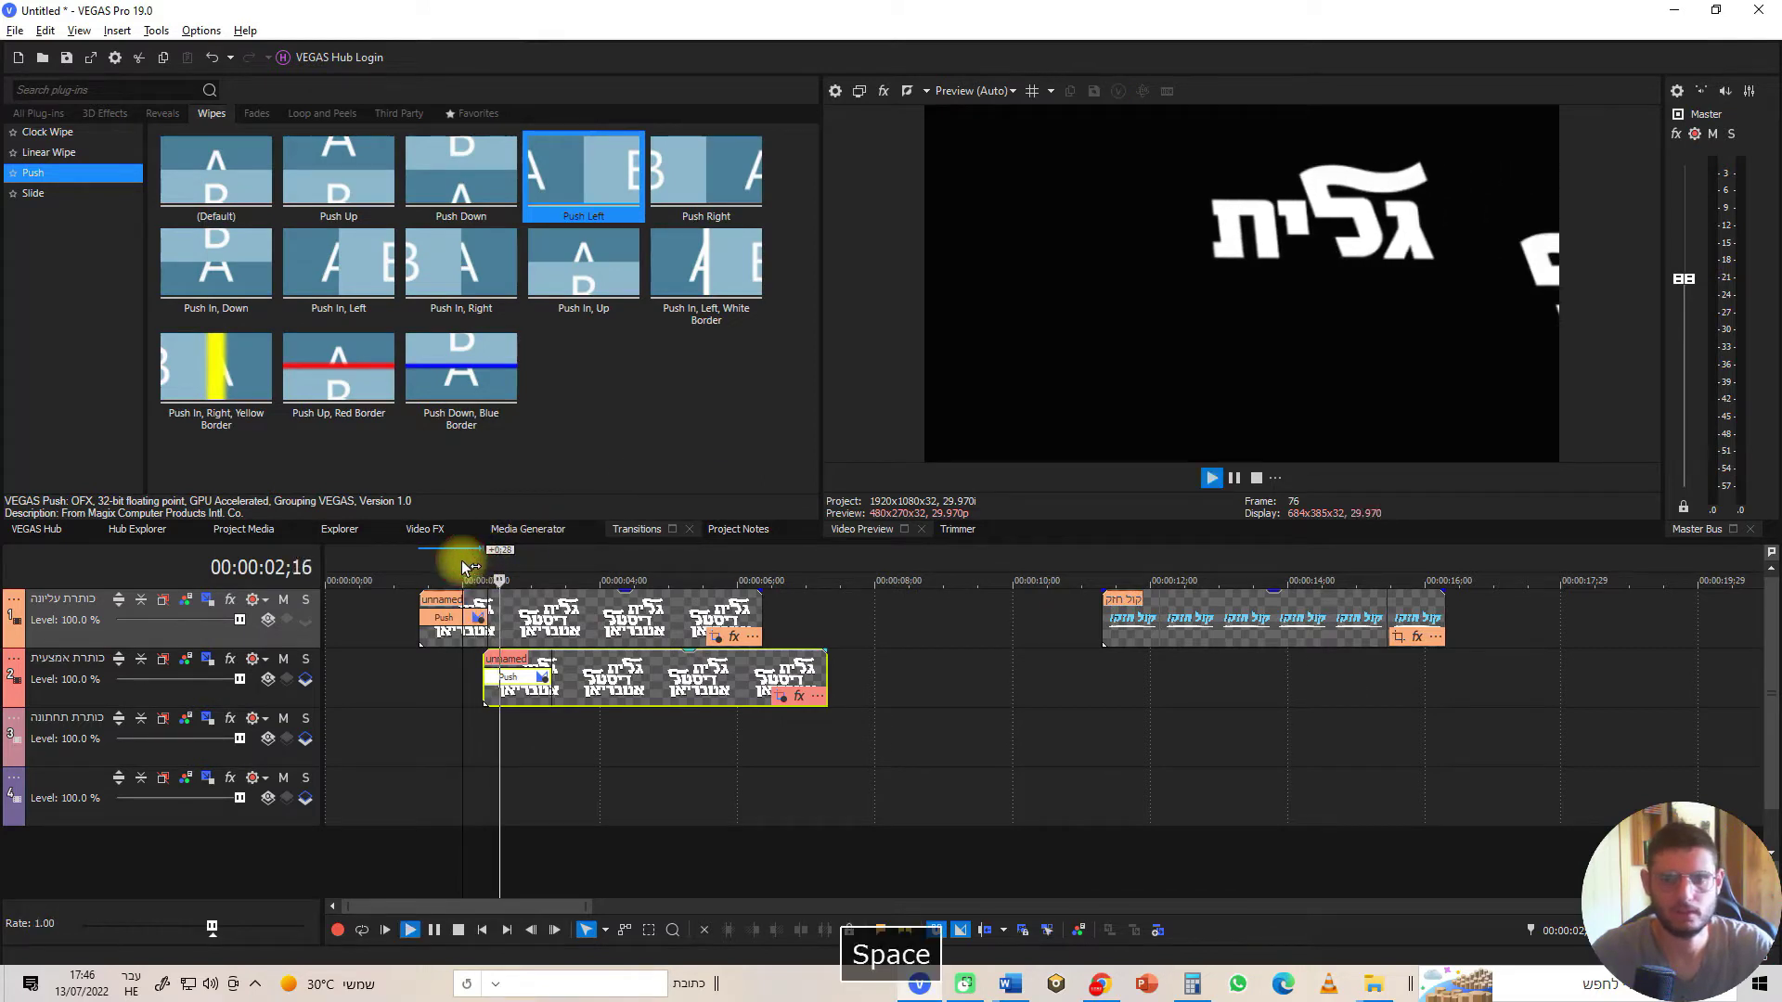
{"action": "key", "text": "space"}
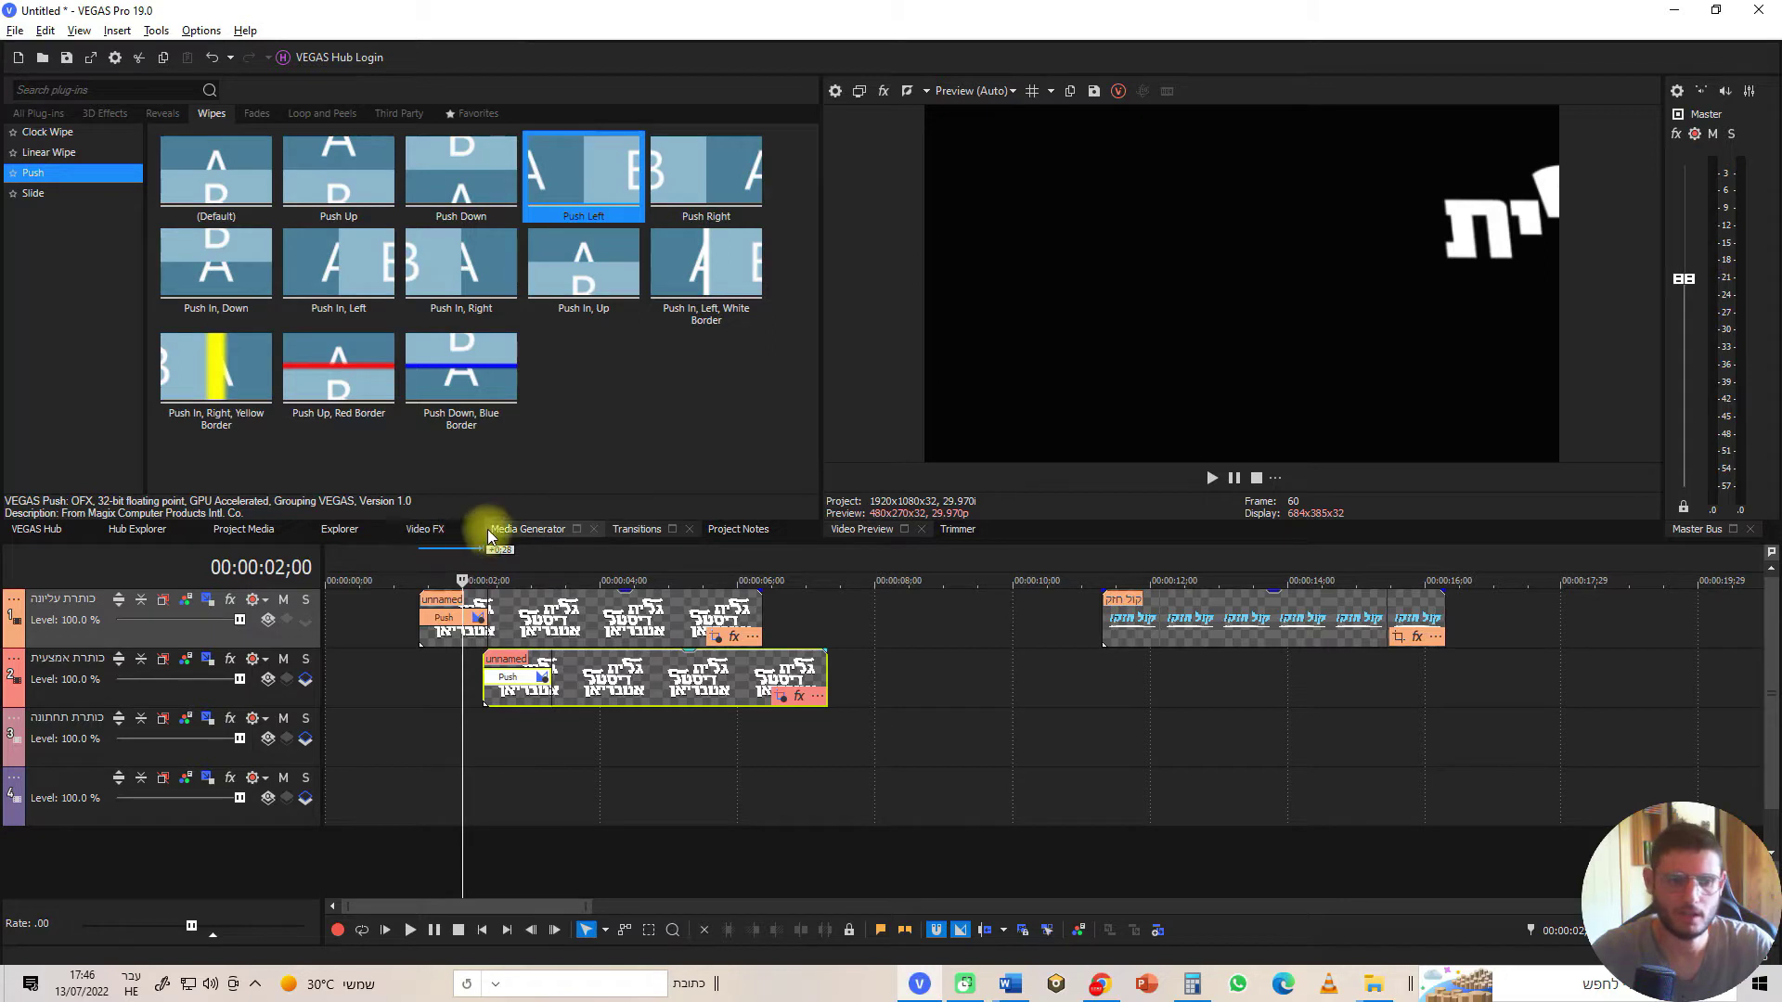
{"action": "left_click_drag", "start_coordinate": [484, 570], "coordinate": [534, 569]}
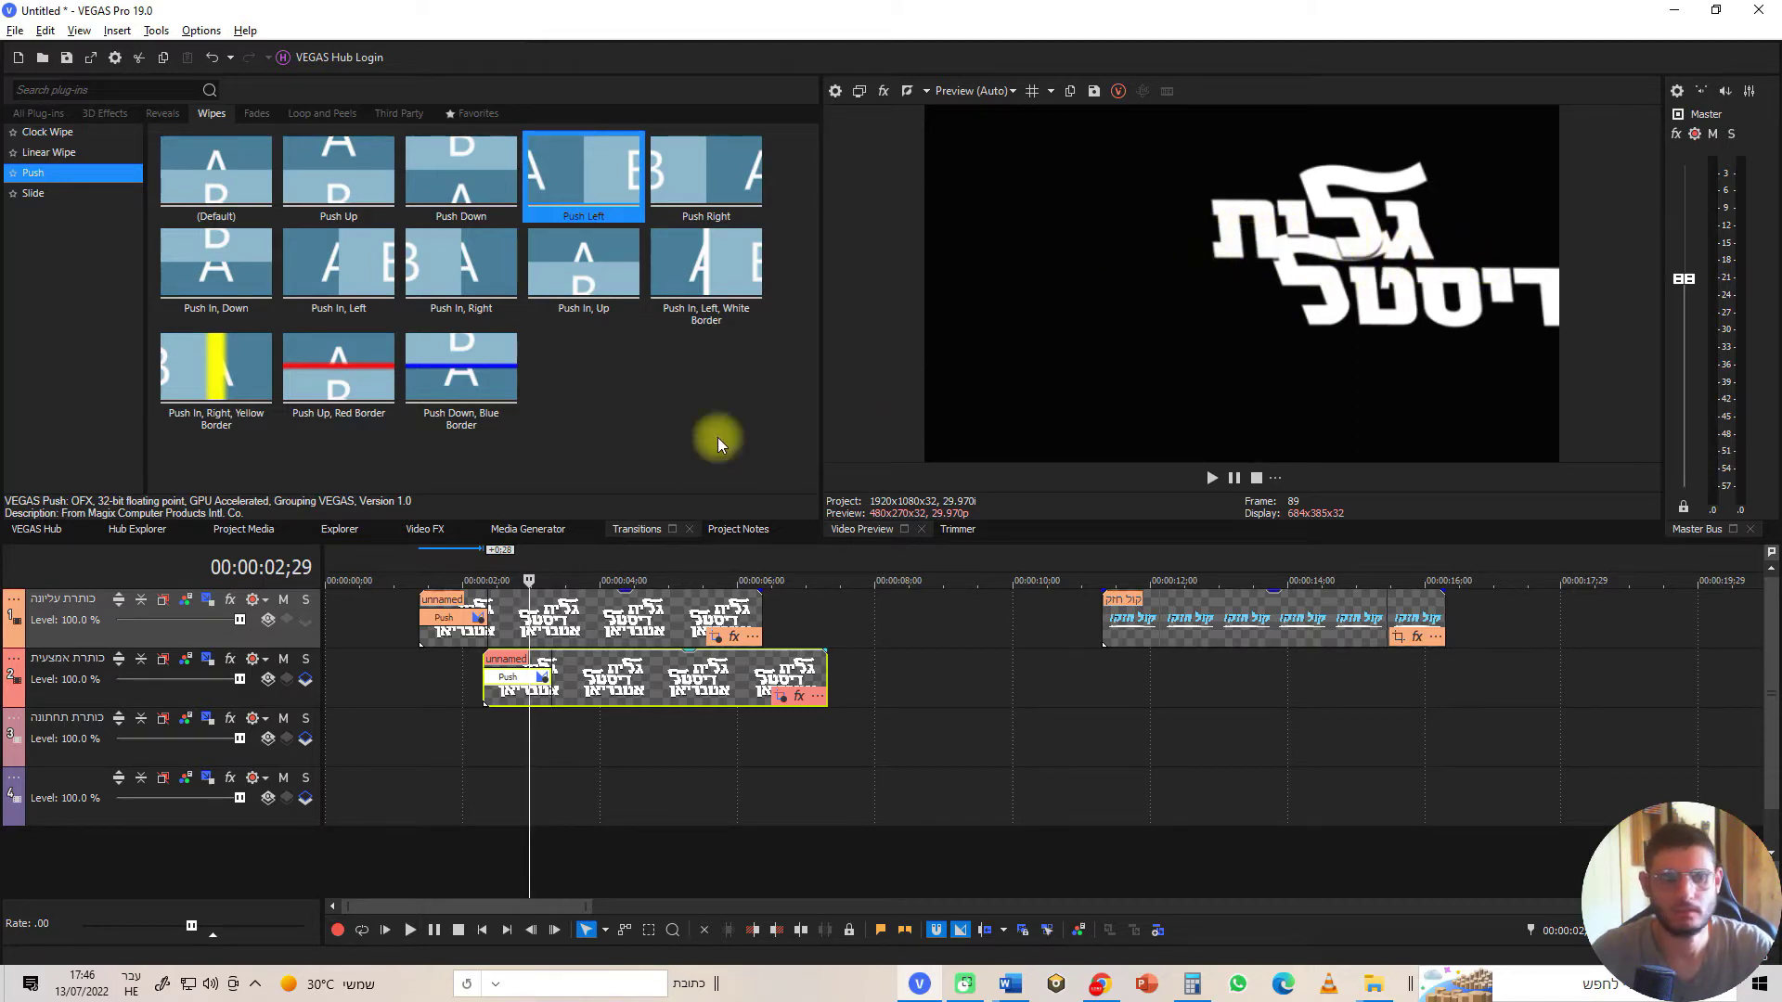
{"action": "left_click_drag", "start_coordinate": [291, 696], "coordinate": [290, 601]}
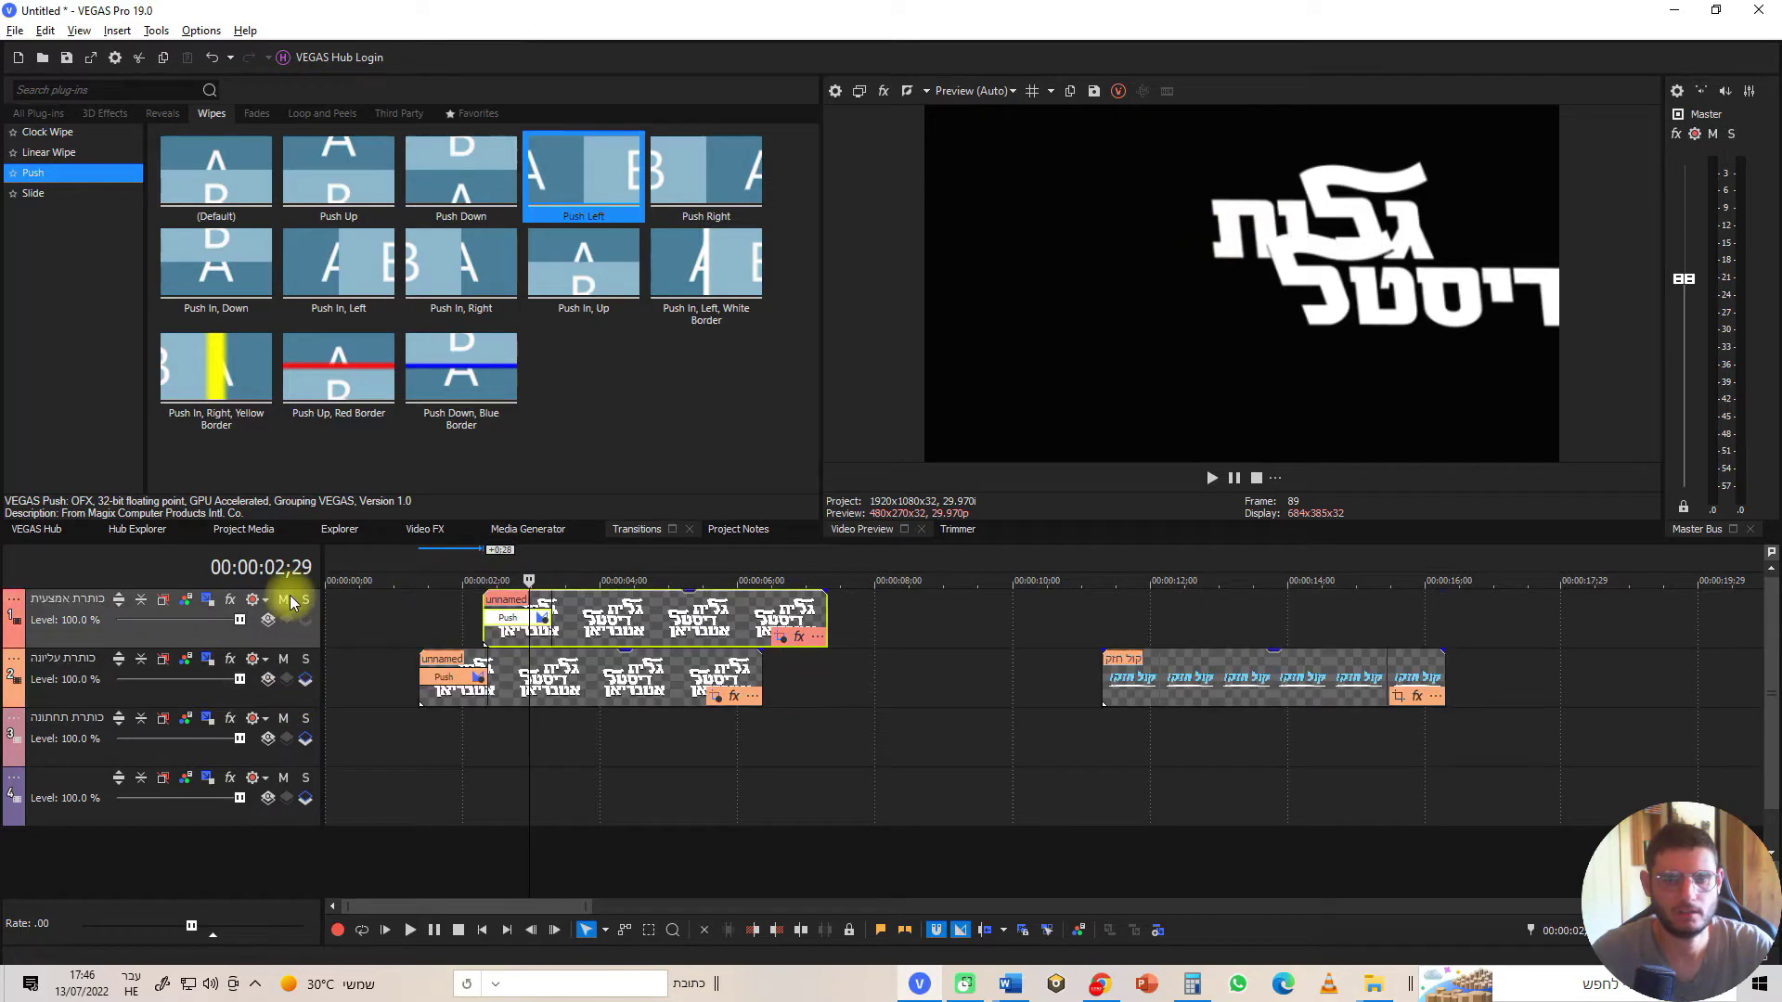
{"action": "left_click", "coordinate": [409, 557]}
{"action": "key", "text": "space"}
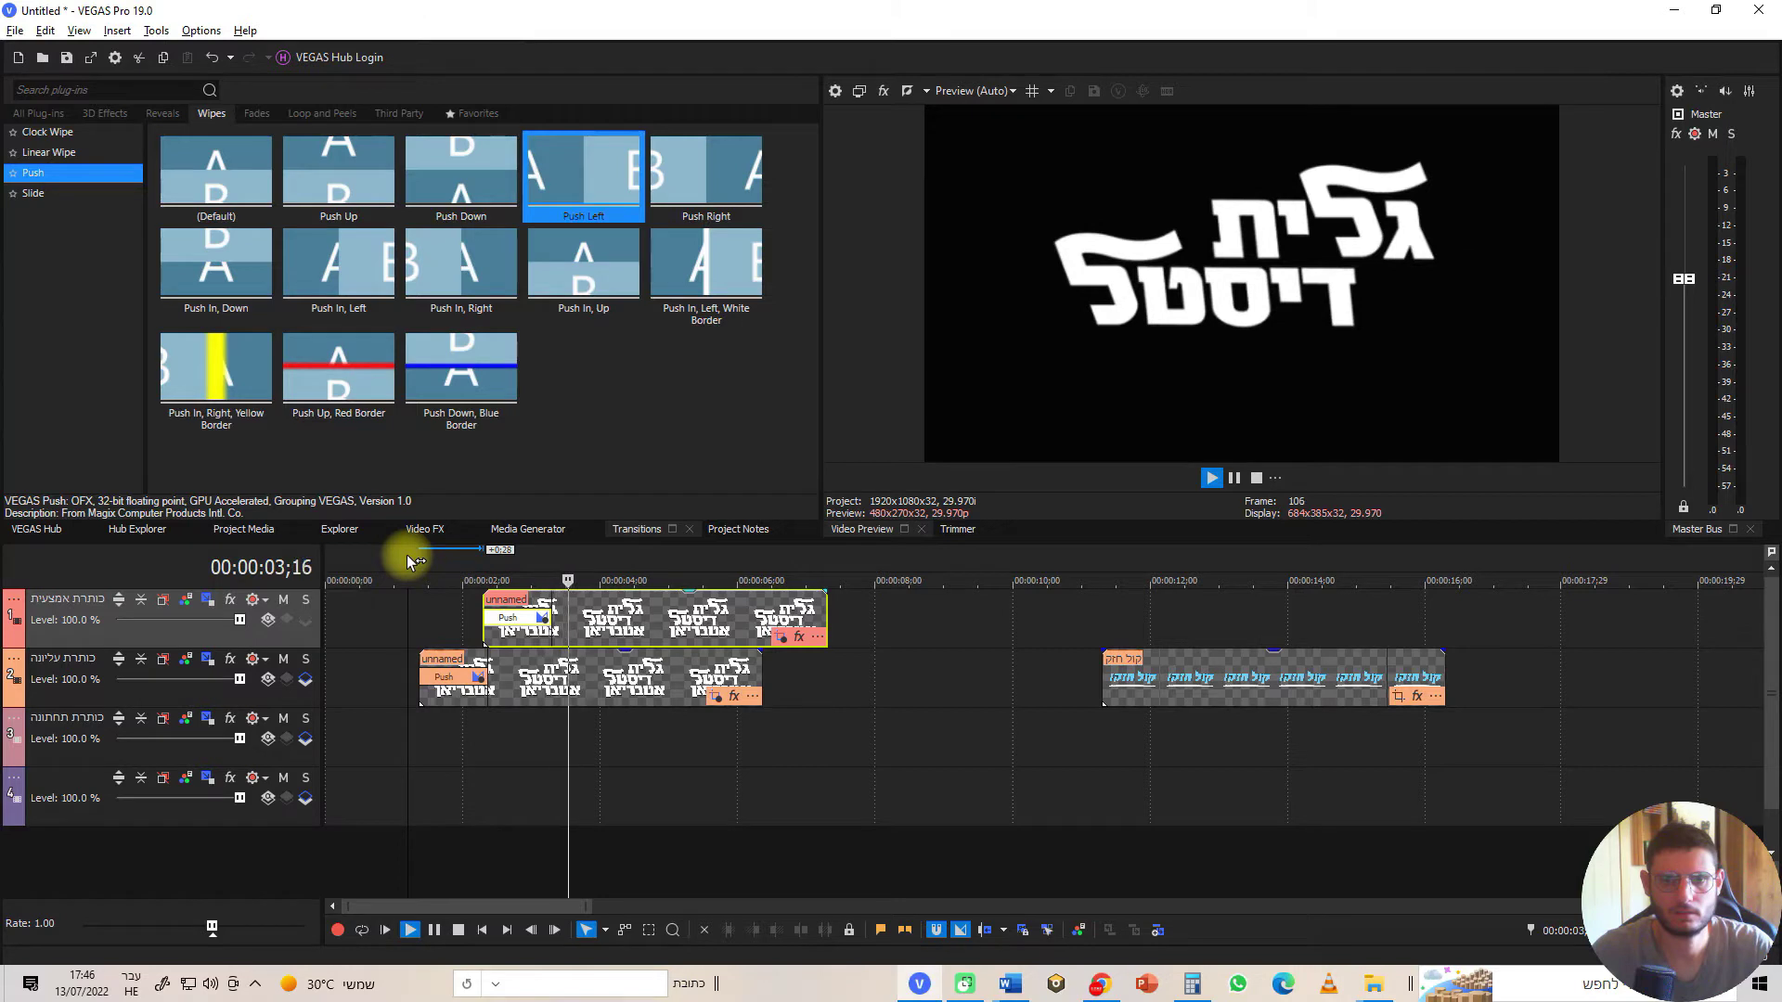
{"action": "key", "text": "space"}
{"action": "key", "text": "space"}
Copy the top-line title clip to the "כותרת תחתונה" track, starting where the middle line's Push transition ends
{"action": "left_click", "coordinate": [658, 585]}
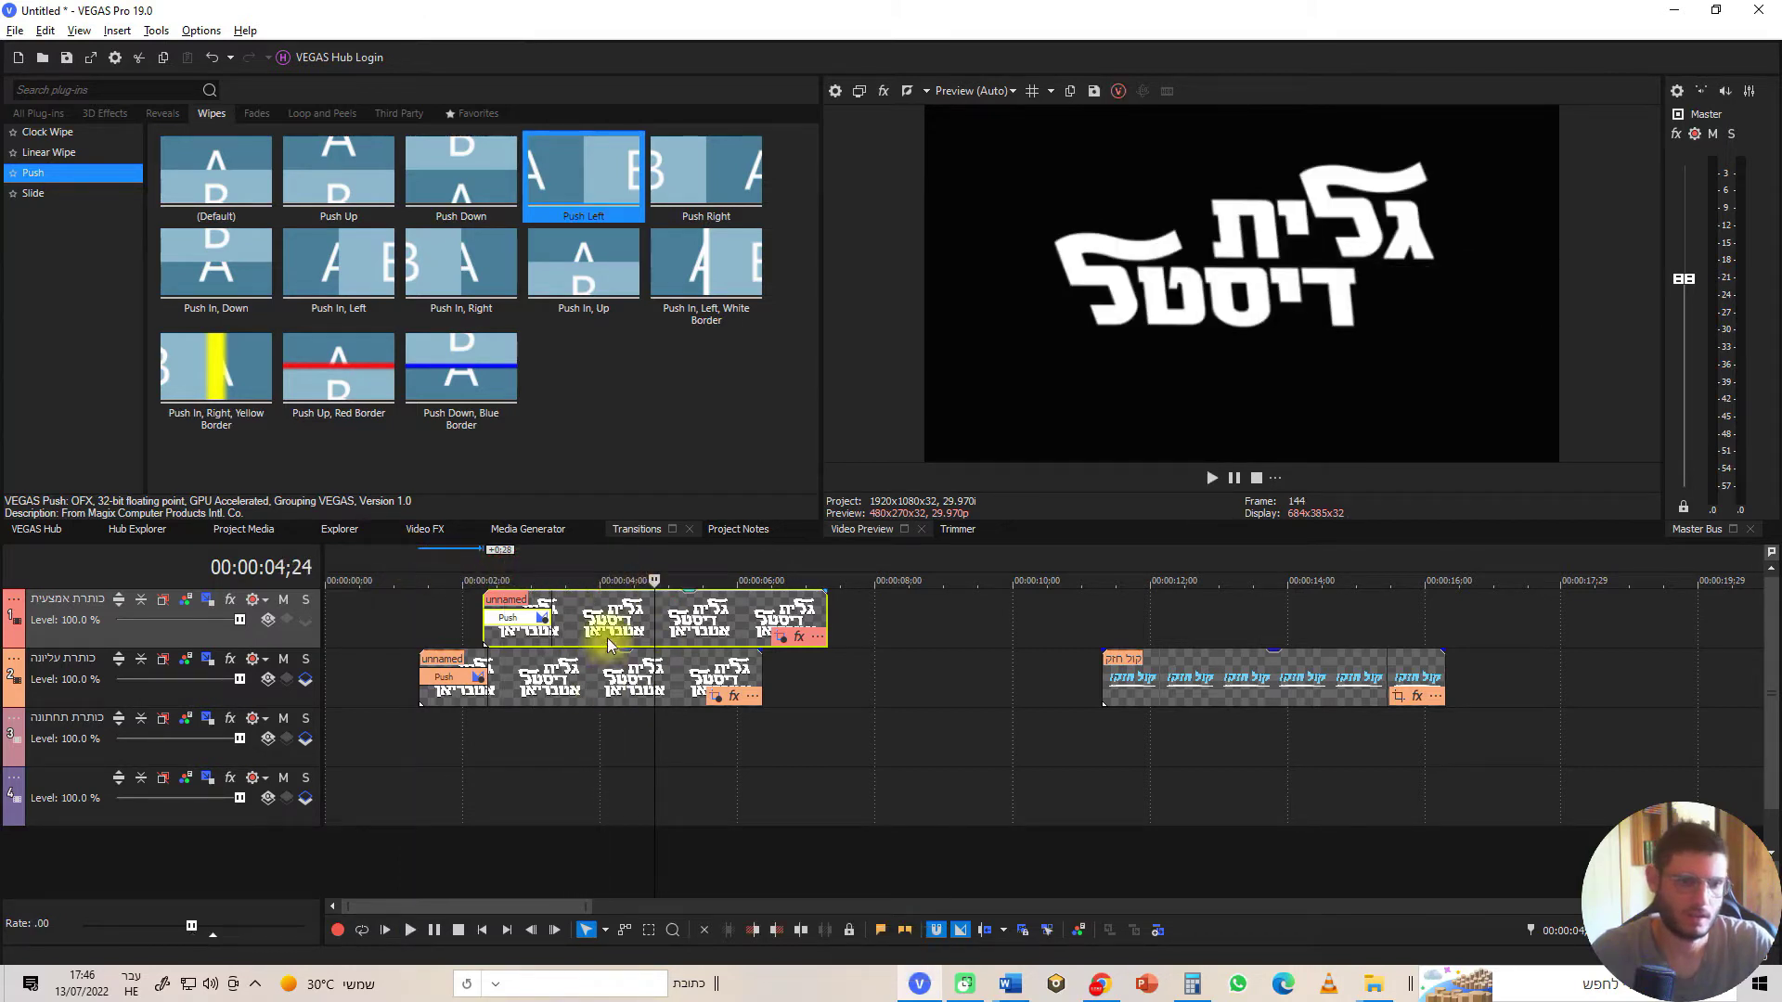
{"action": "left_click", "coordinate": [588, 694]}
{"action": "left_click_drag", "start_coordinate": [568, 686], "coordinate": [695, 726]}
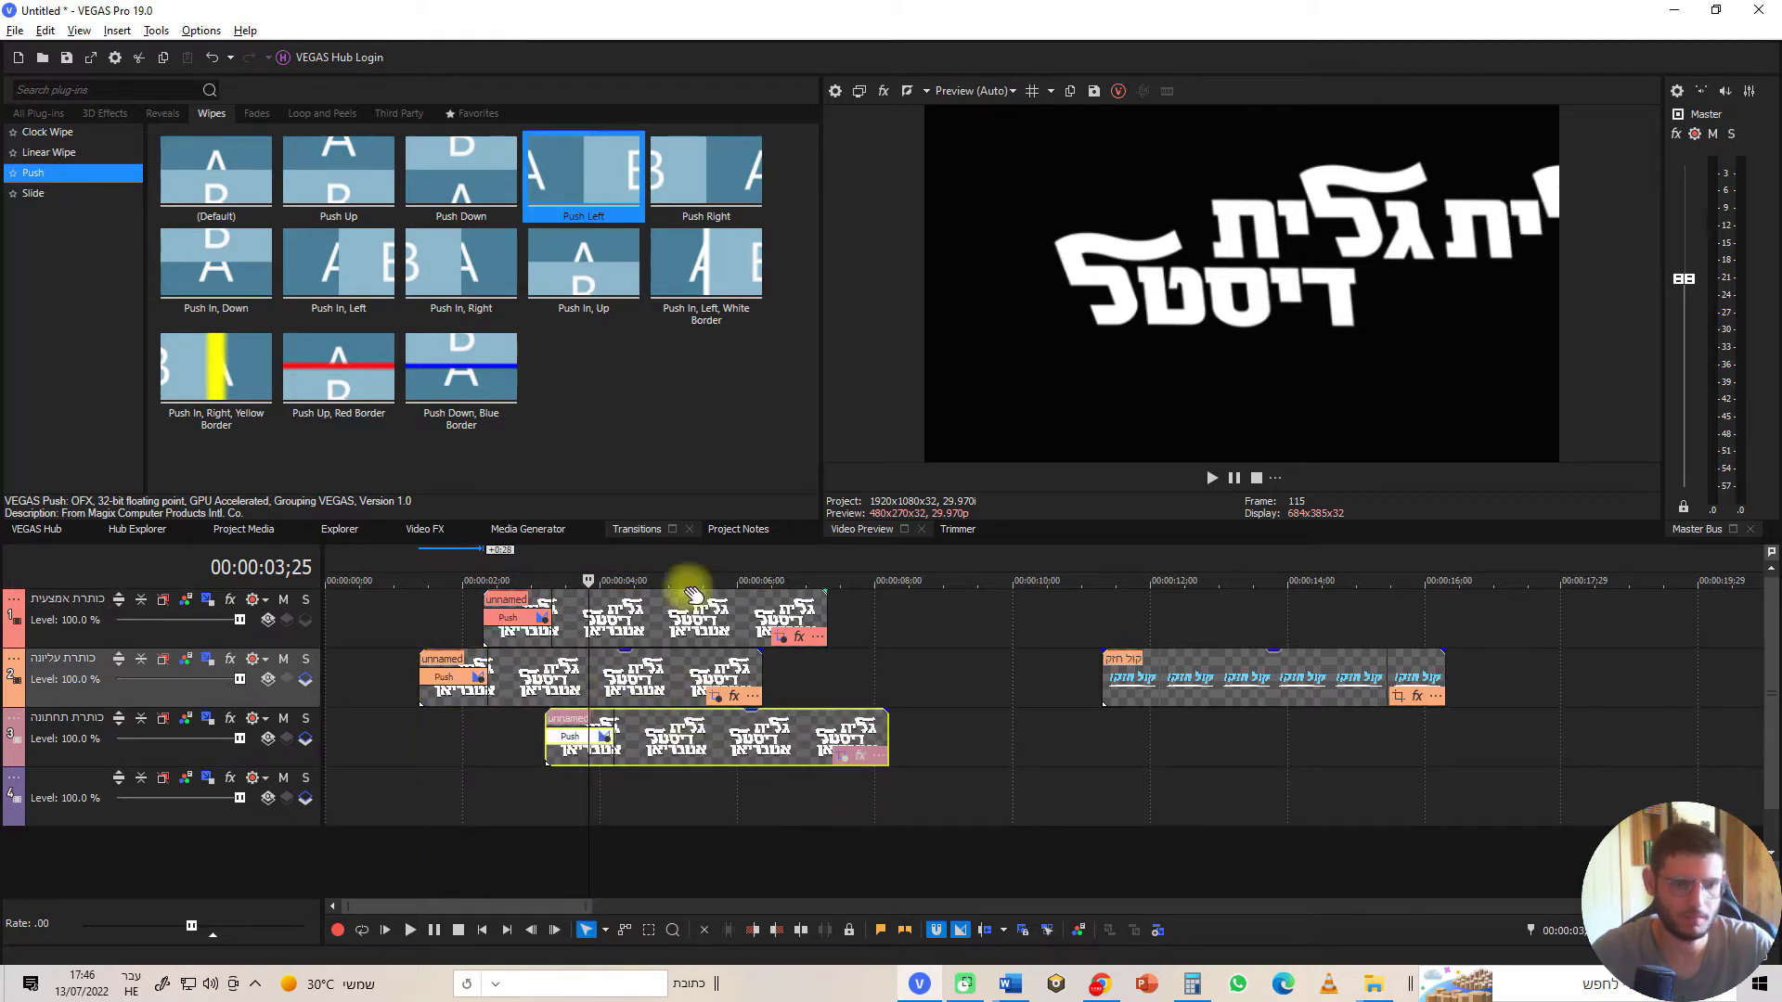
Move the mask of the "כותרת תחתונה" clip down to the title's bottom line and widen it to cover the whole line
{"action": "left_click", "coordinate": [700, 580]}
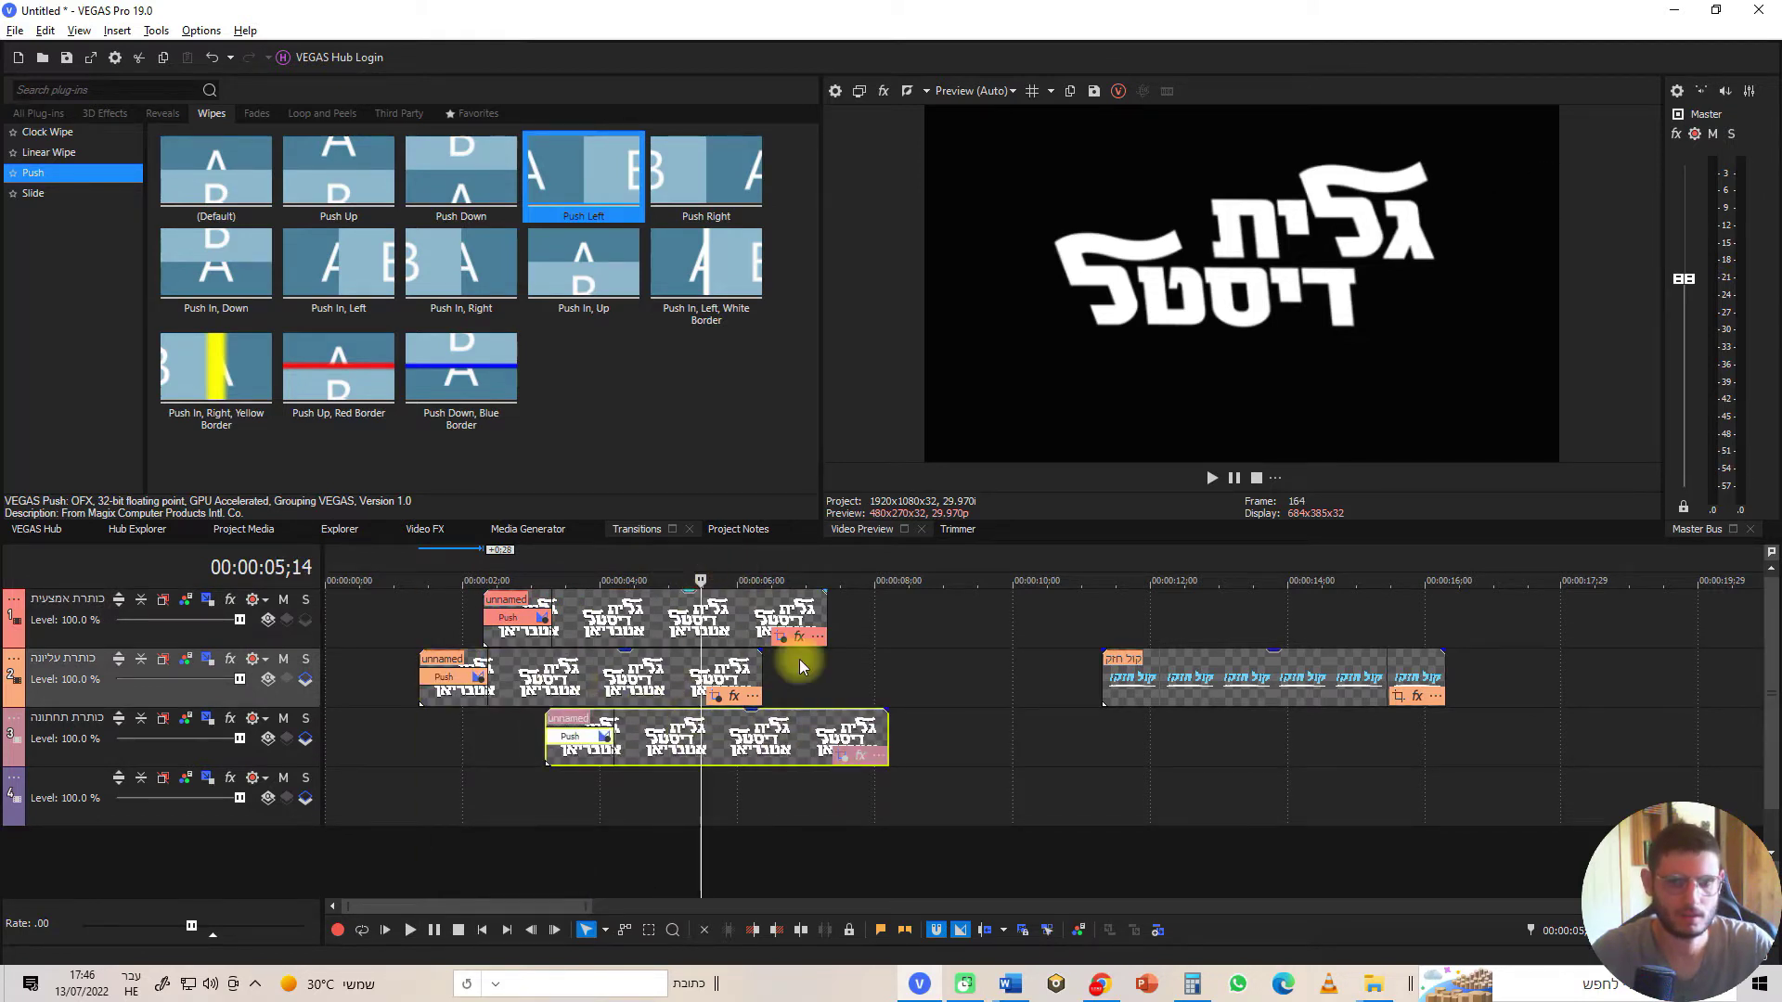
{"action": "left_click", "coordinate": [833, 759]}
{"action": "left_click_drag", "start_coordinate": [876, 459], "coordinate": [846, 652]}
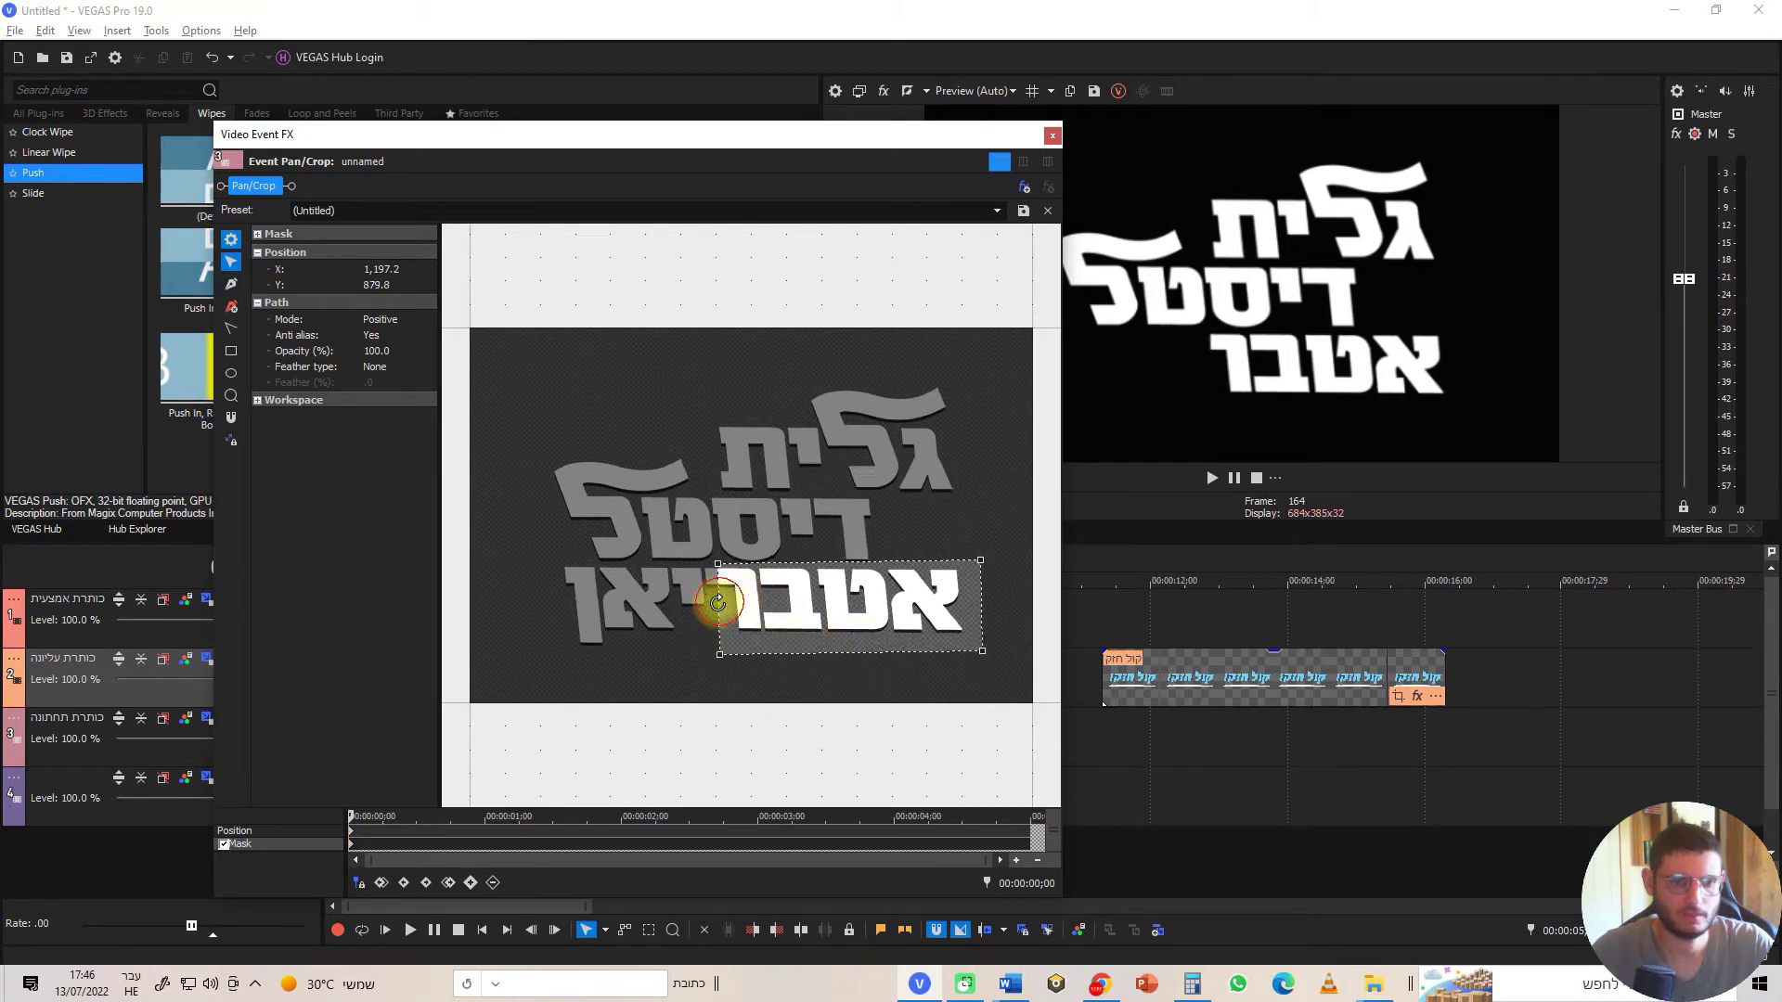
{"action": "left_click_drag", "start_coordinate": [713, 604], "coordinate": [550, 612]}
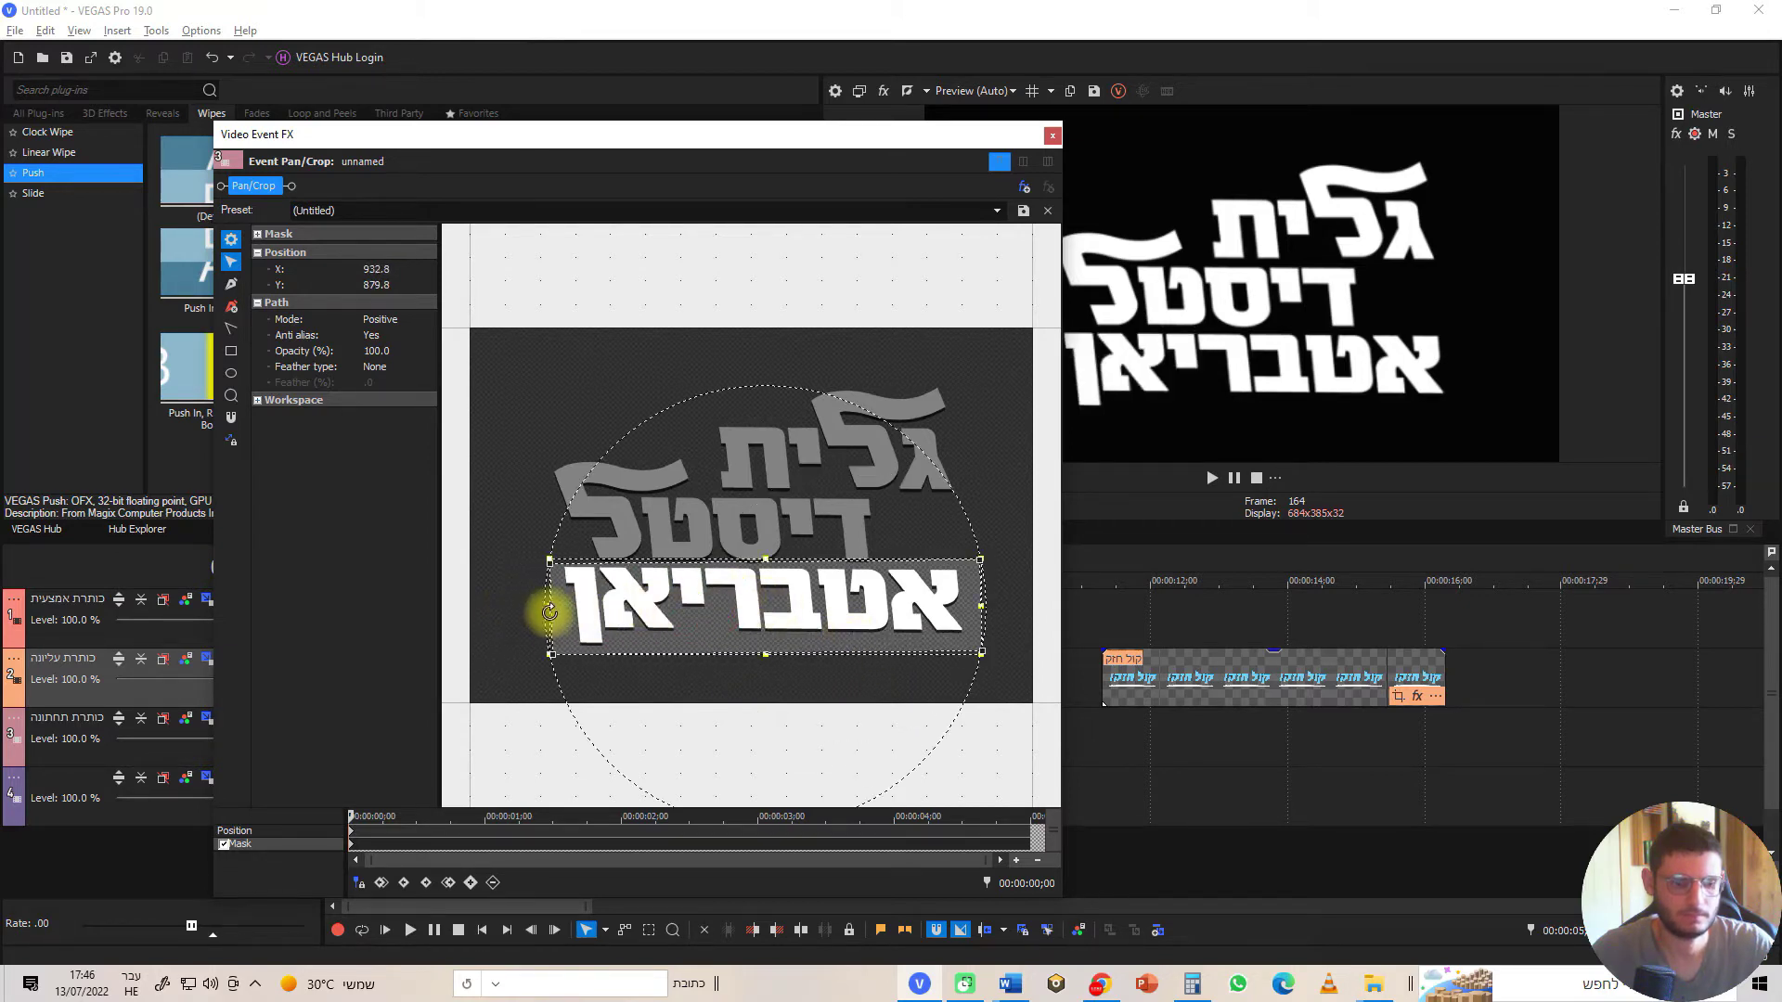
{"action": "key", "text": "ctrl+z"}
{"action": "key", "text": "ctrl+z"}
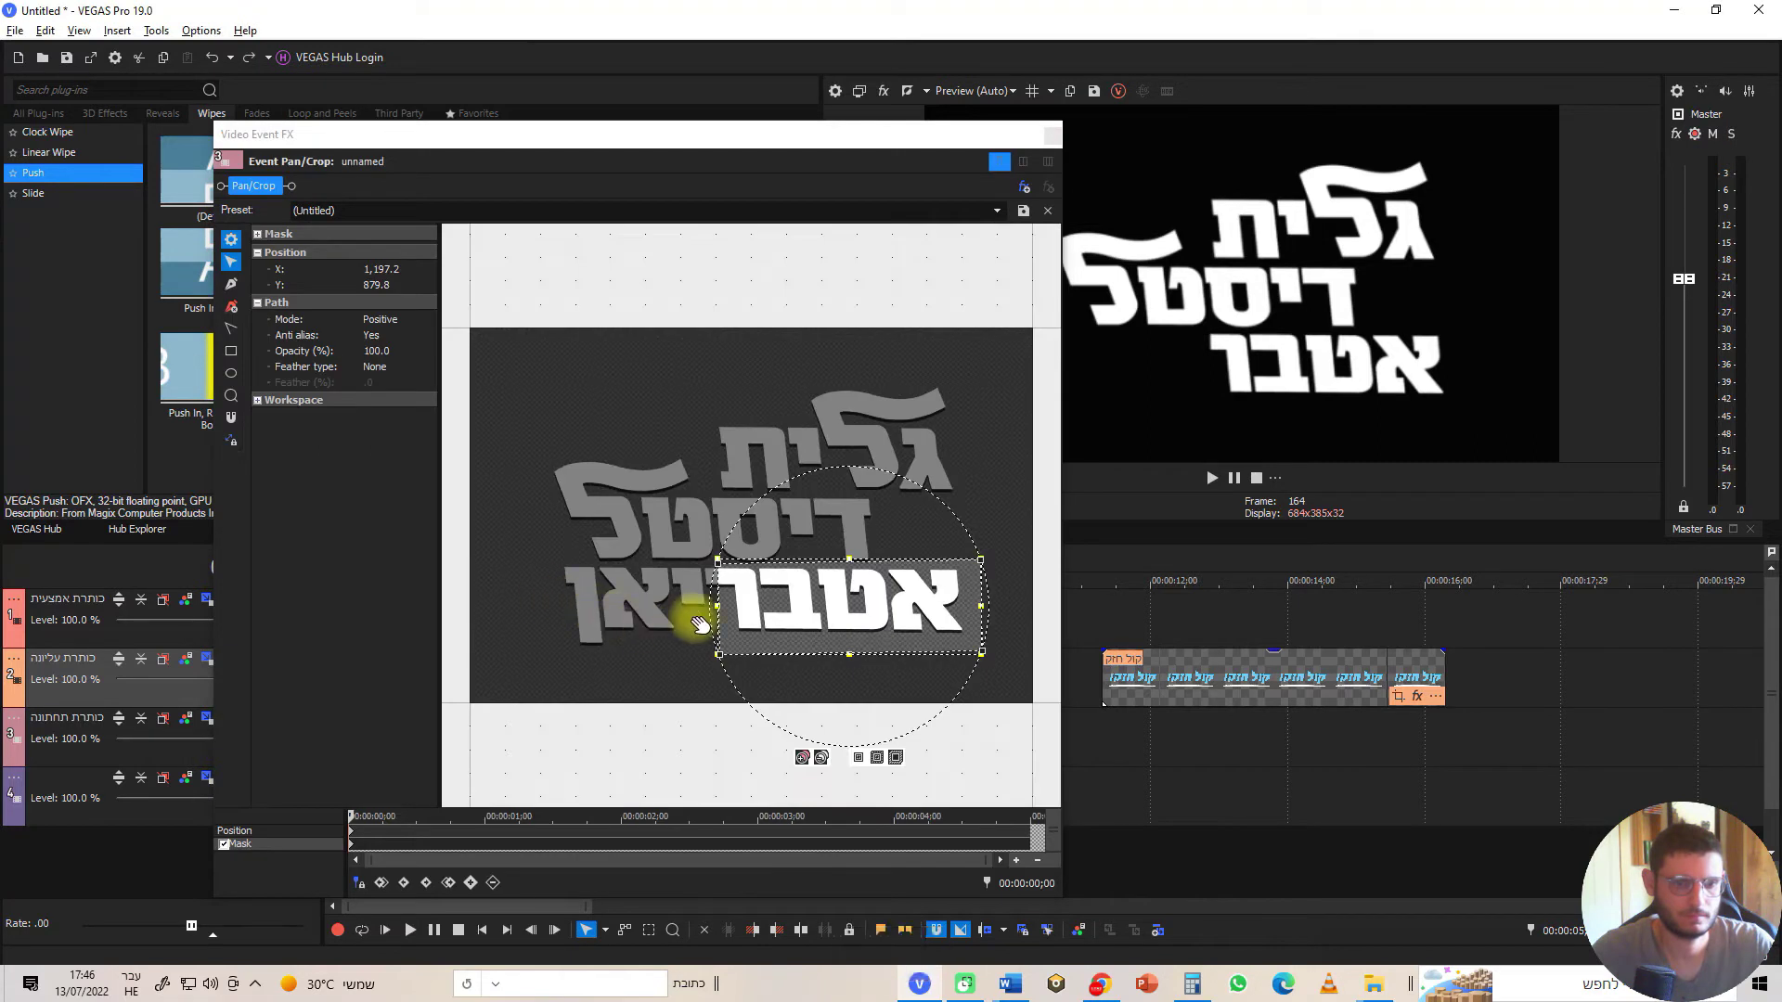
{"action": "left_click_drag", "start_coordinate": [711, 605], "coordinate": [647, 622]}
{"action": "left_click", "coordinate": [1051, 139]}
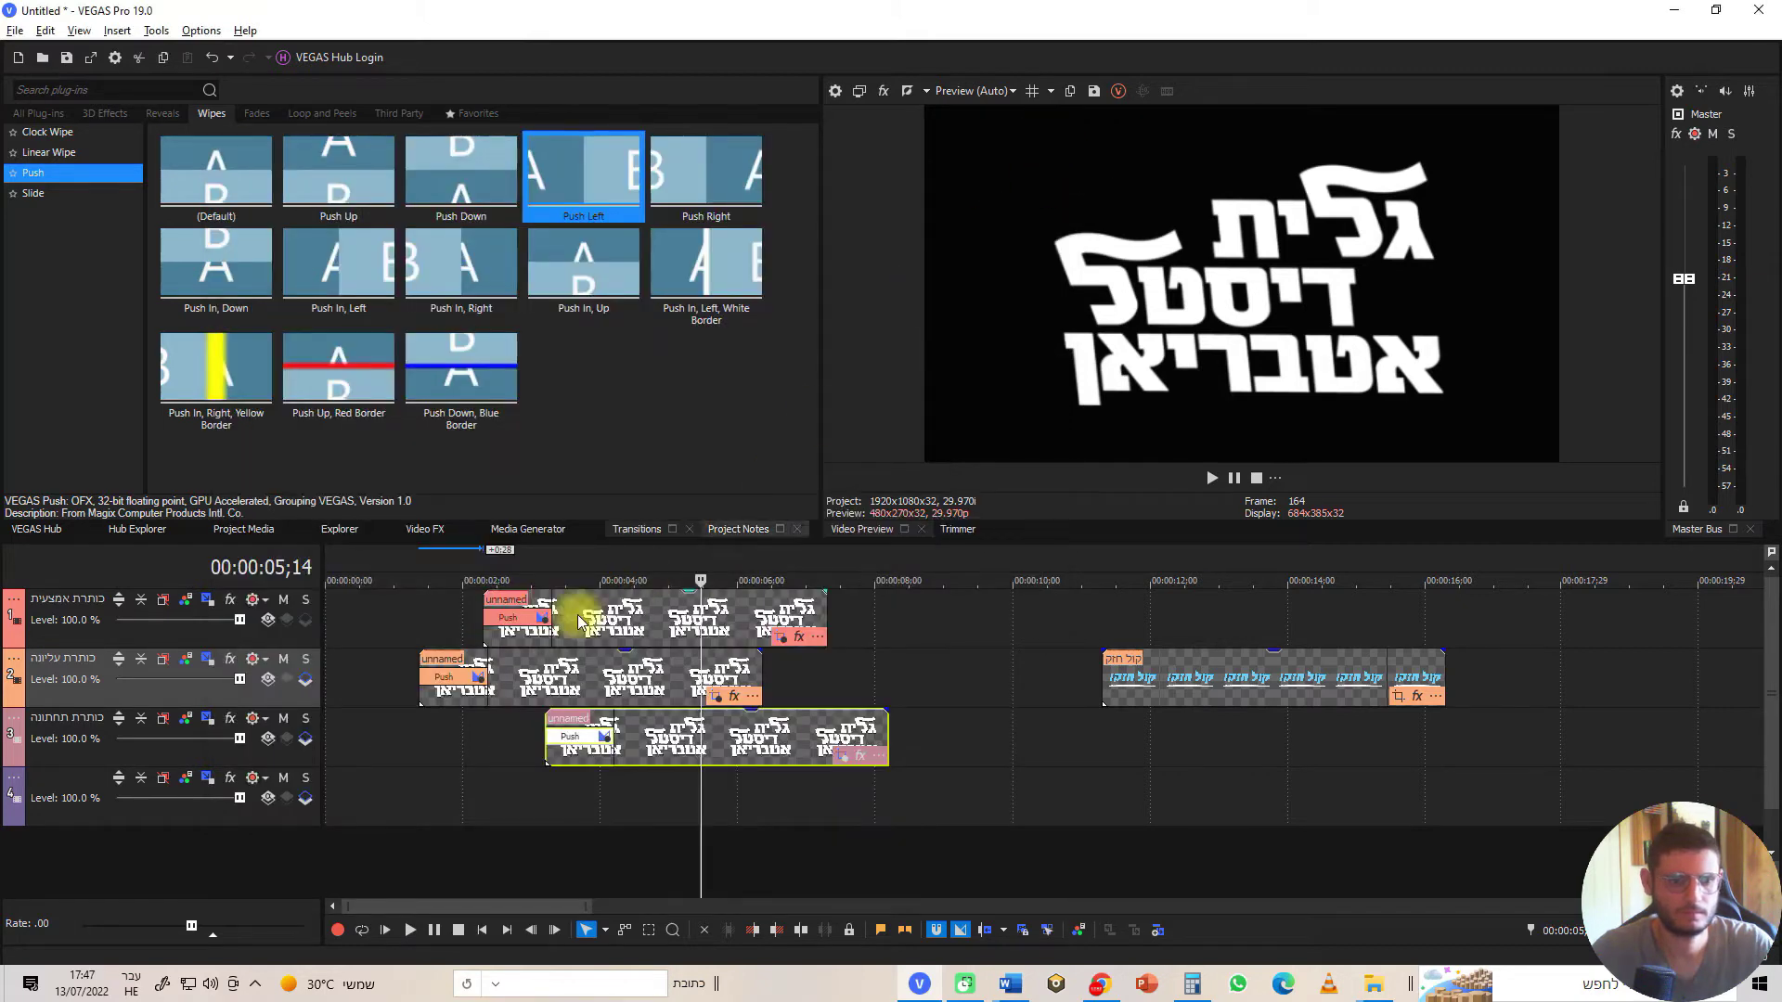
Play back the three-line entrance and trim all three title clips to one common end shortly after the bottom line's Push transition
{"action": "left_click", "coordinate": [418, 561]}
{"action": "key", "text": "space"}
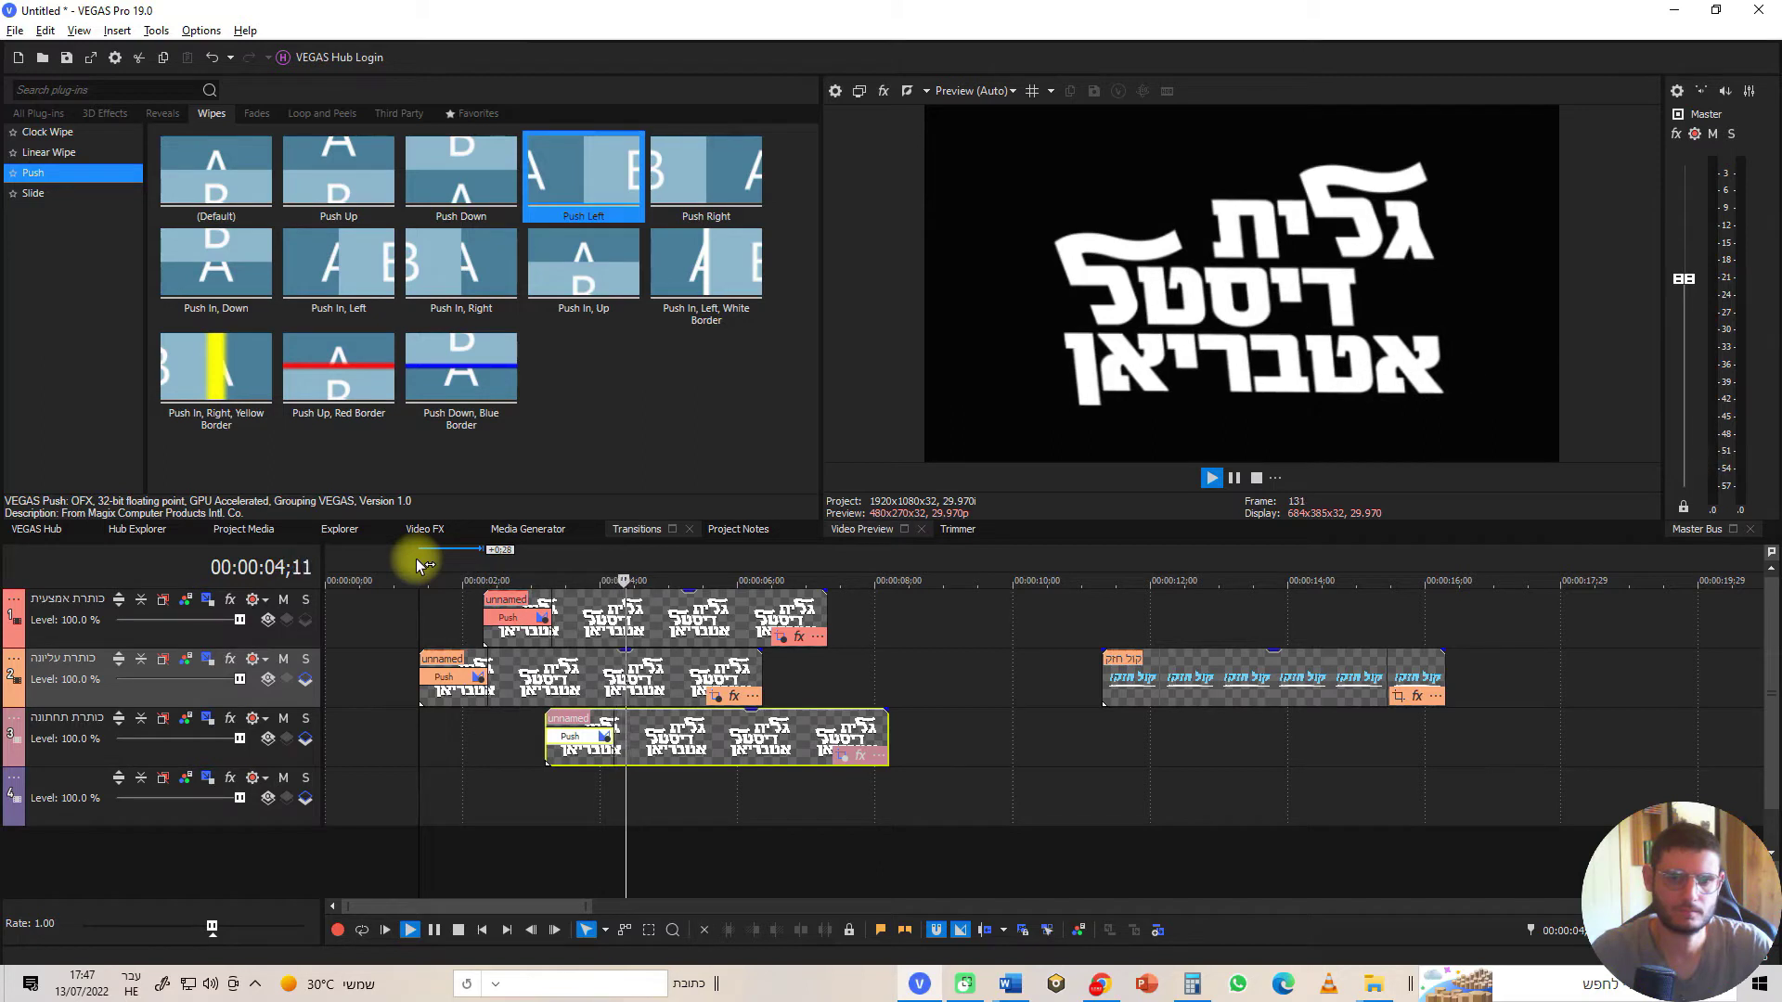
{"action": "key", "text": "space"}
{"action": "left_click_drag", "start_coordinate": [890, 733], "coordinate": [657, 731]}
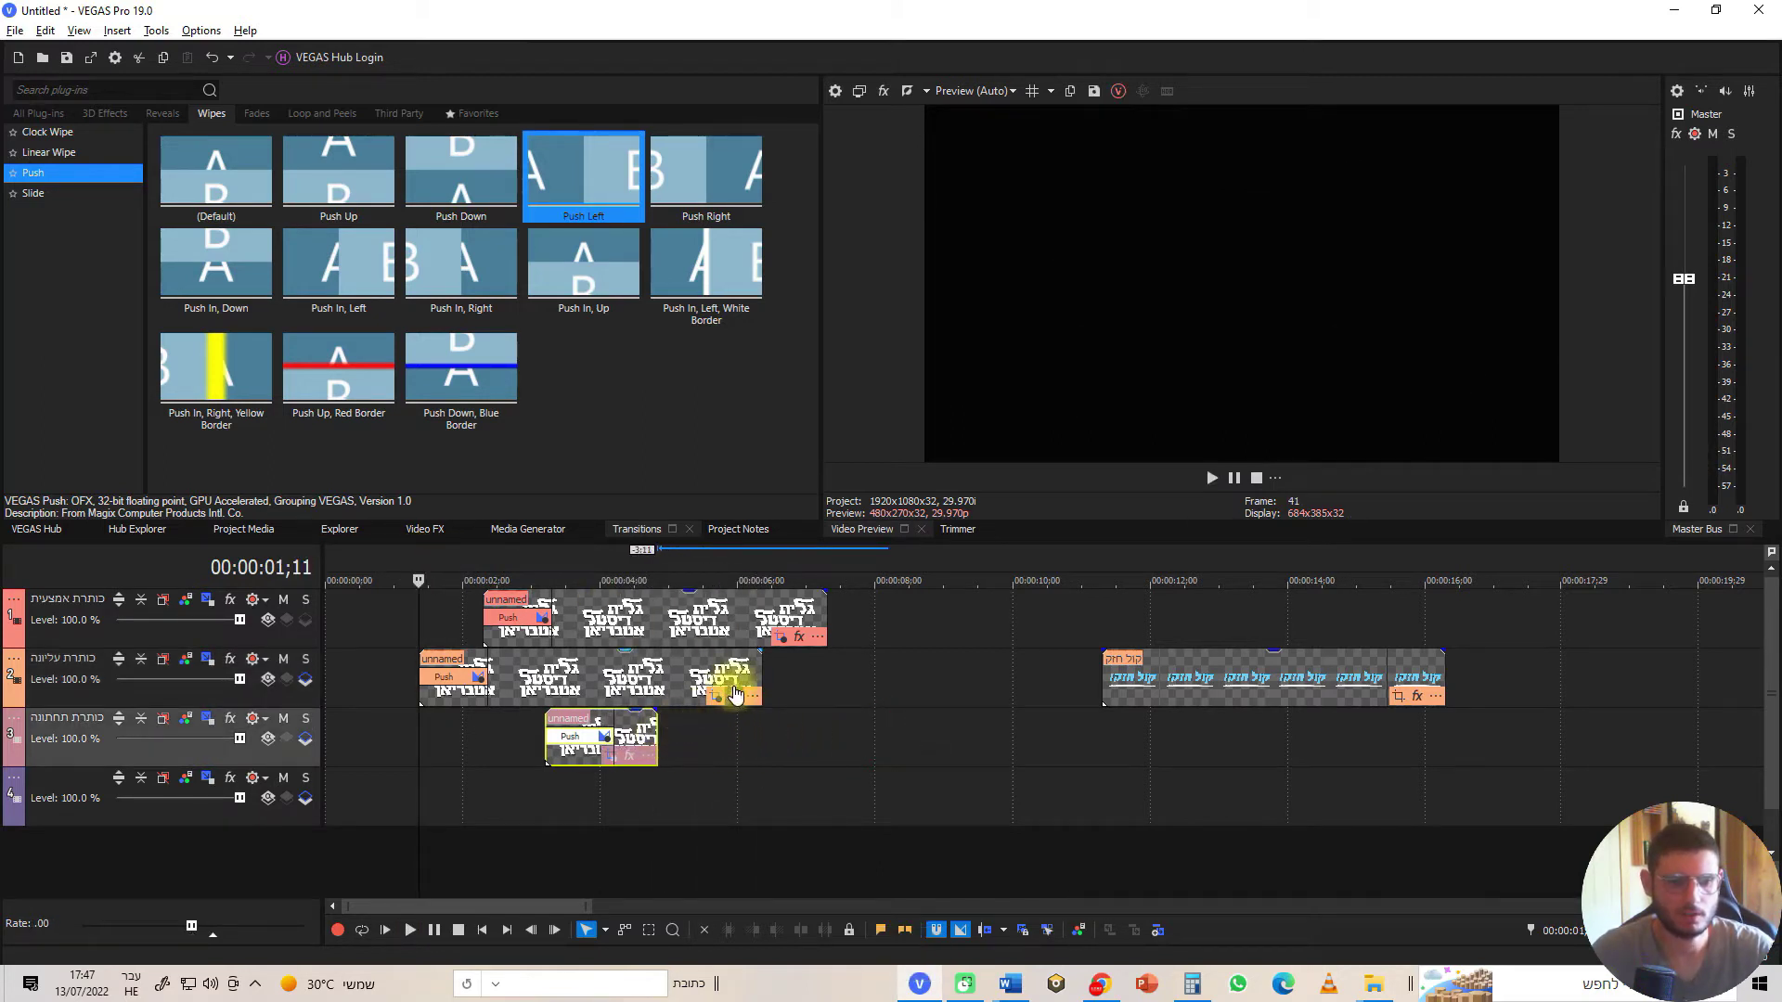
{"action": "left_click_drag", "start_coordinate": [756, 683], "coordinate": [657, 683]}
{"action": "left_click_drag", "start_coordinate": [825, 618], "coordinate": [657, 616]}
Place the complete unnamed.png title on the "כותרת אמצעית" track directly after the trimmed clips and play back the junction
{"action": "left_click", "coordinate": [586, 613]}
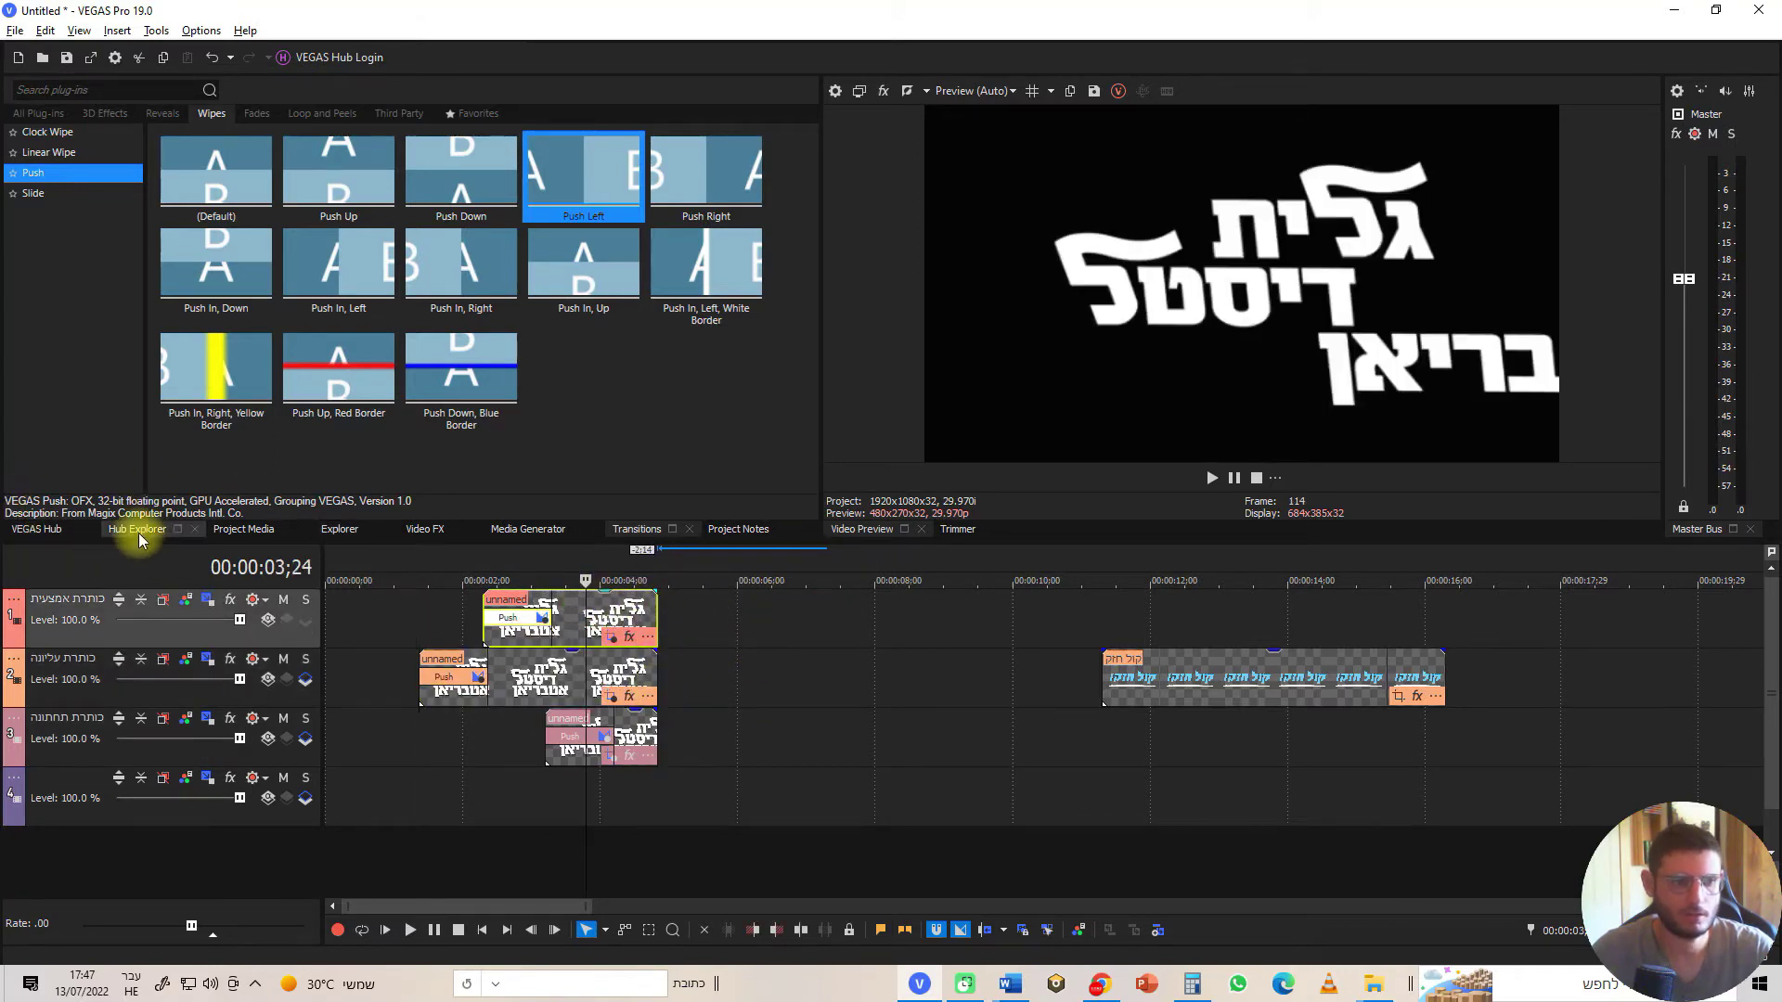
{"action": "left_click", "coordinate": [249, 531]}
{"action": "left_click_drag", "start_coordinate": [223, 148], "coordinate": [670, 620]}
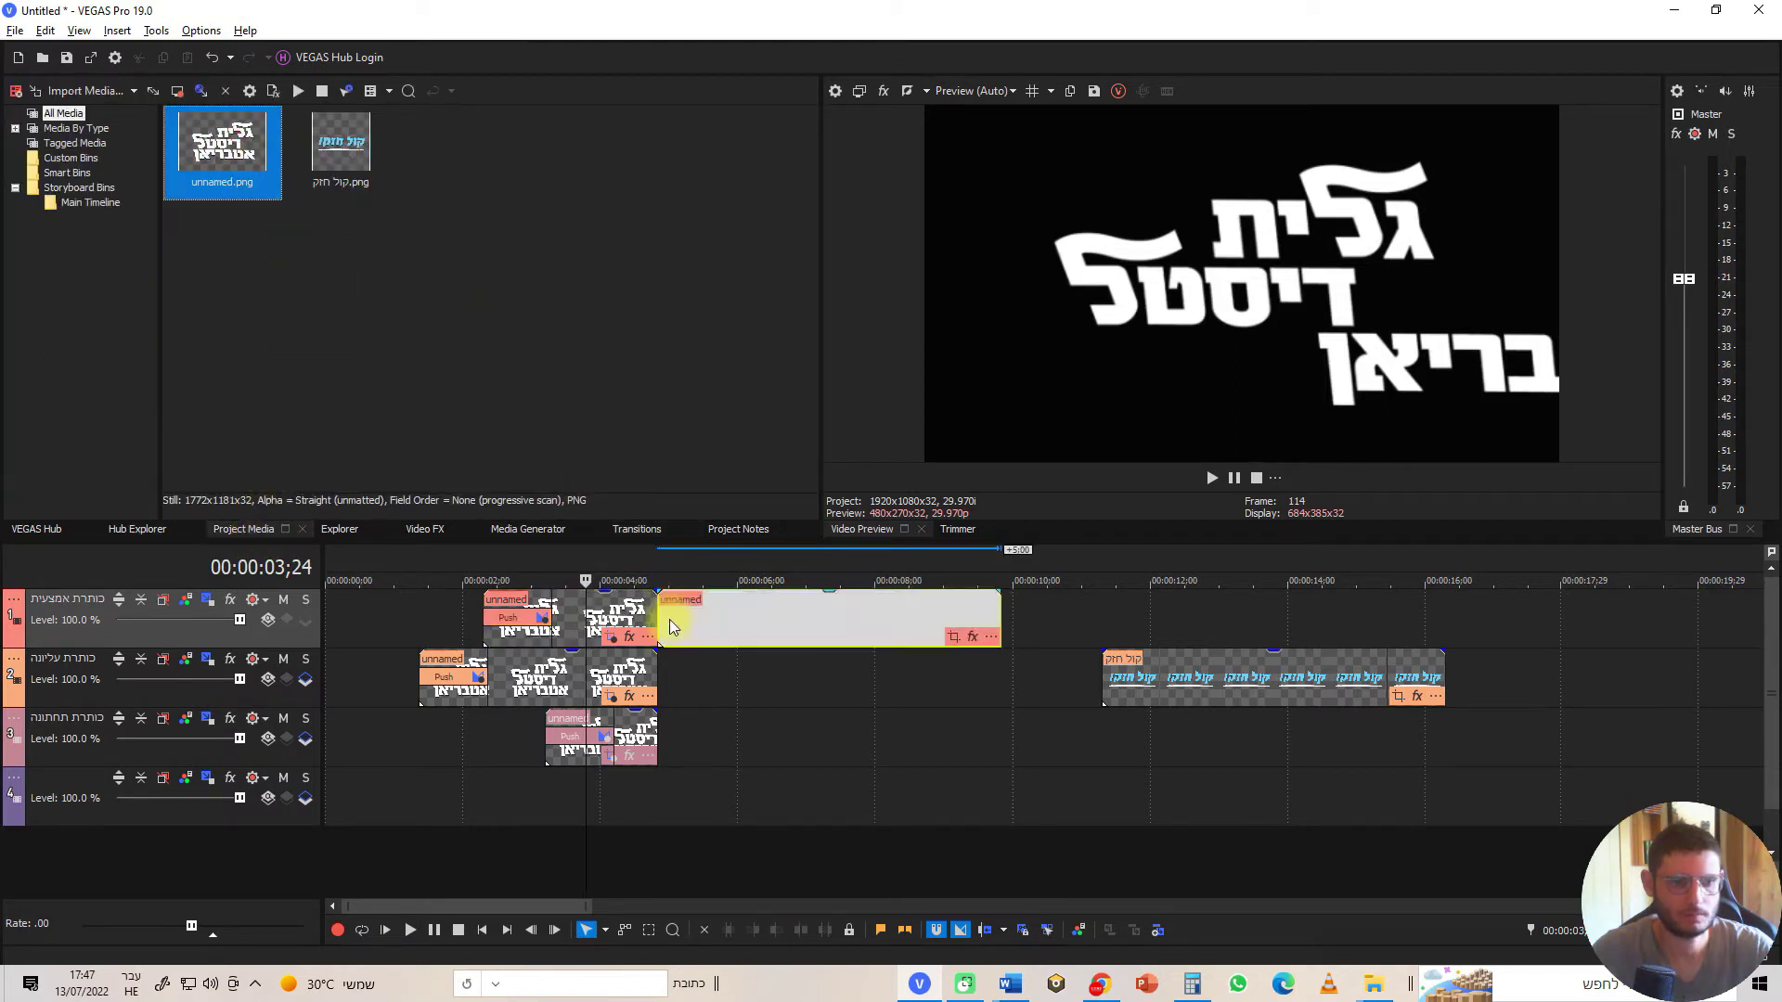
{"action": "left_click", "coordinate": [622, 566]}
{"action": "key", "text": "space"}
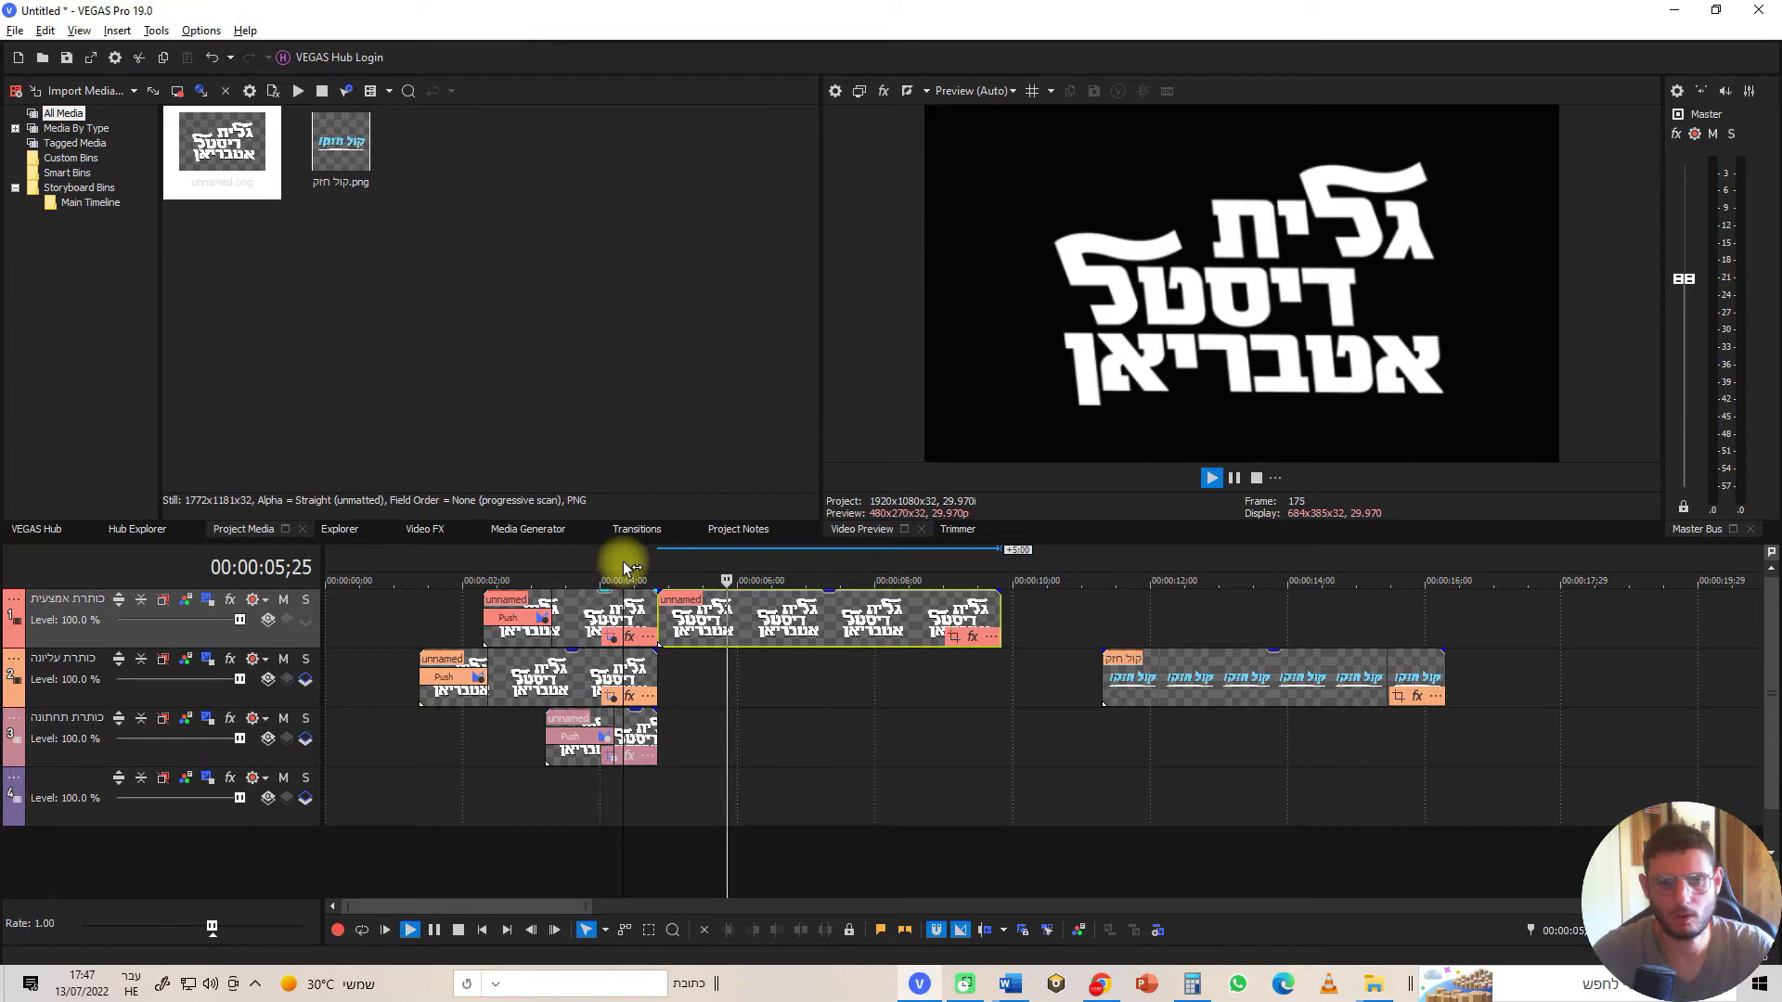
{"action": "key", "text": "space"}
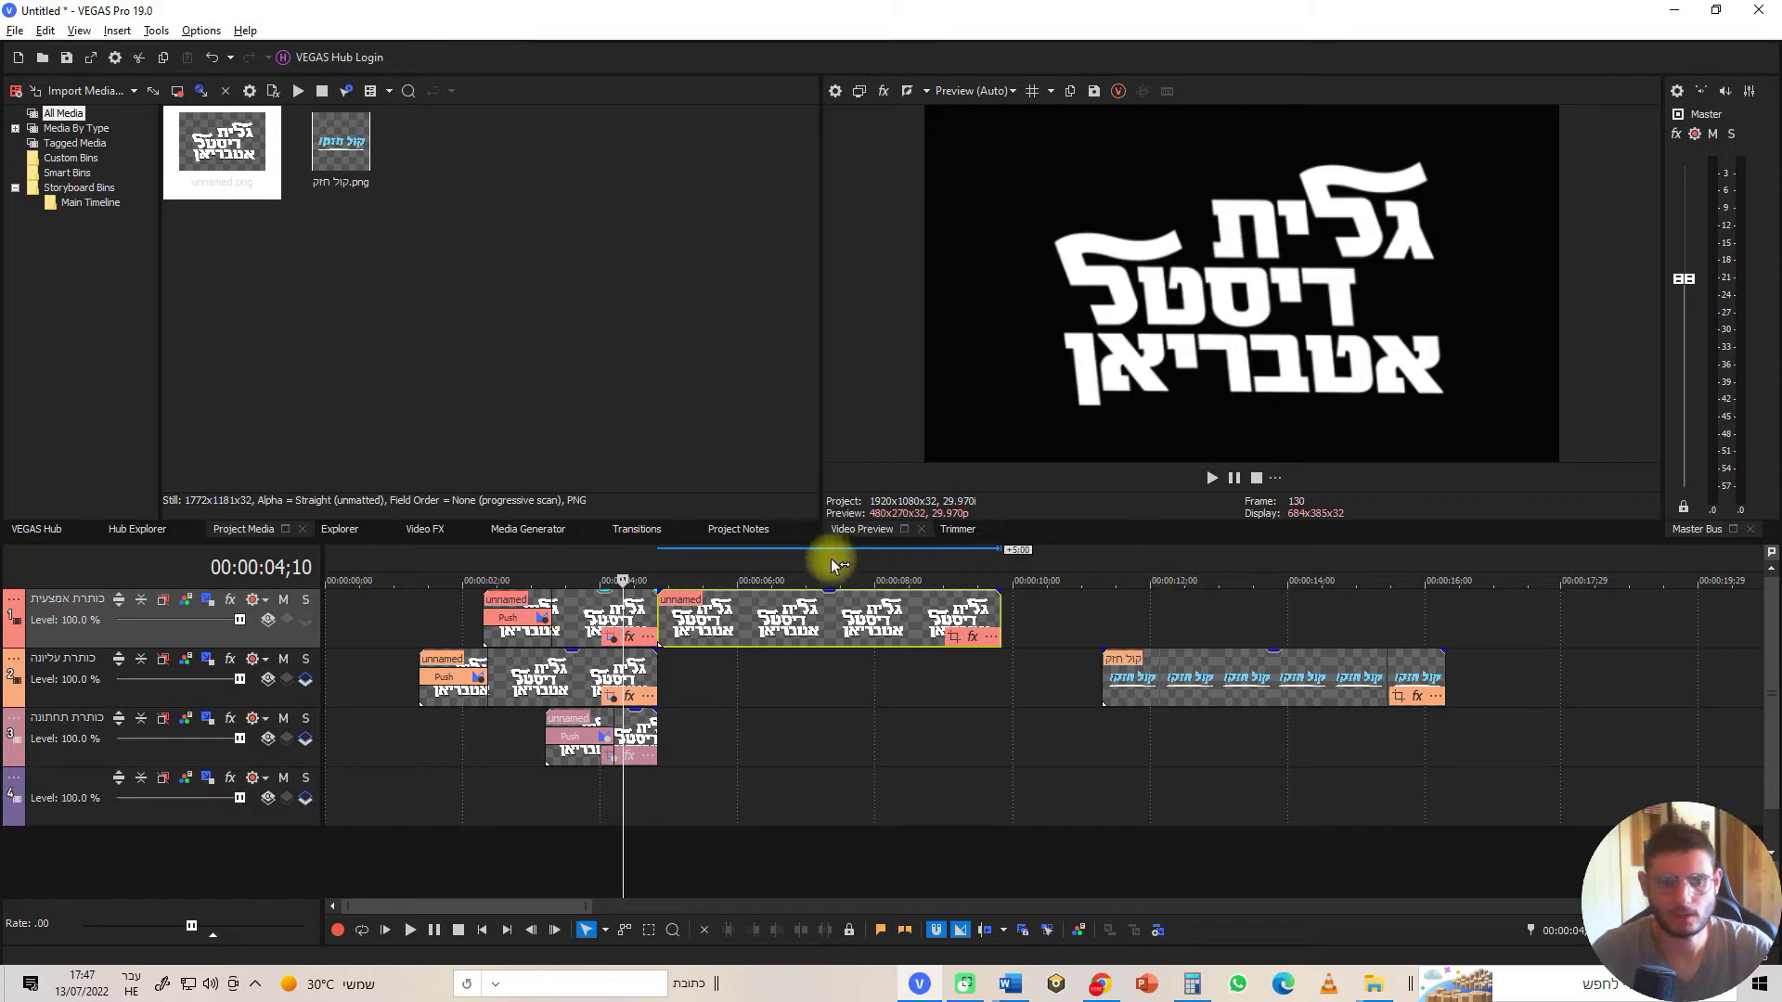
Add a Pan/Crop keyframe at 1 second on the full title clip with a frame about 2,526 × 1,684, centred at about 895, 818
{"action": "left_click", "coordinate": [967, 640]}
{"action": "left_click", "coordinate": [351, 835]}
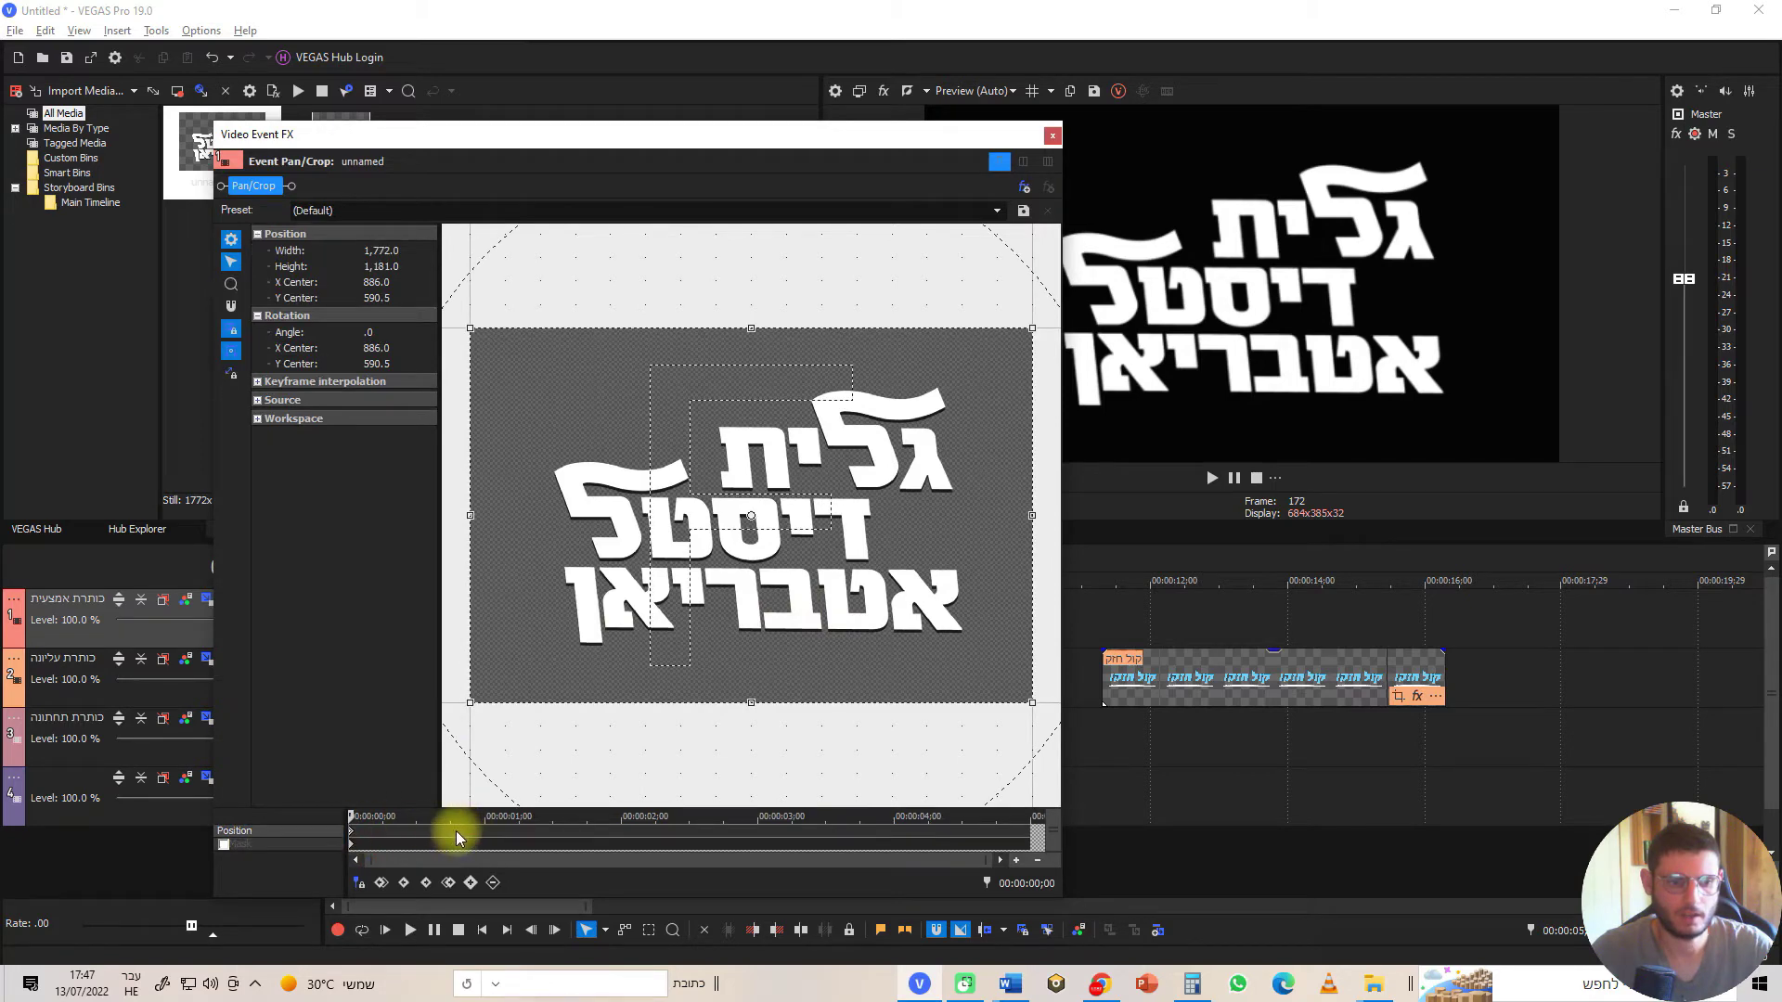
{"action": "left_click", "coordinate": [484, 835]}
{"action": "left_click_drag", "start_coordinate": [913, 327], "coordinate": [979, 247]}
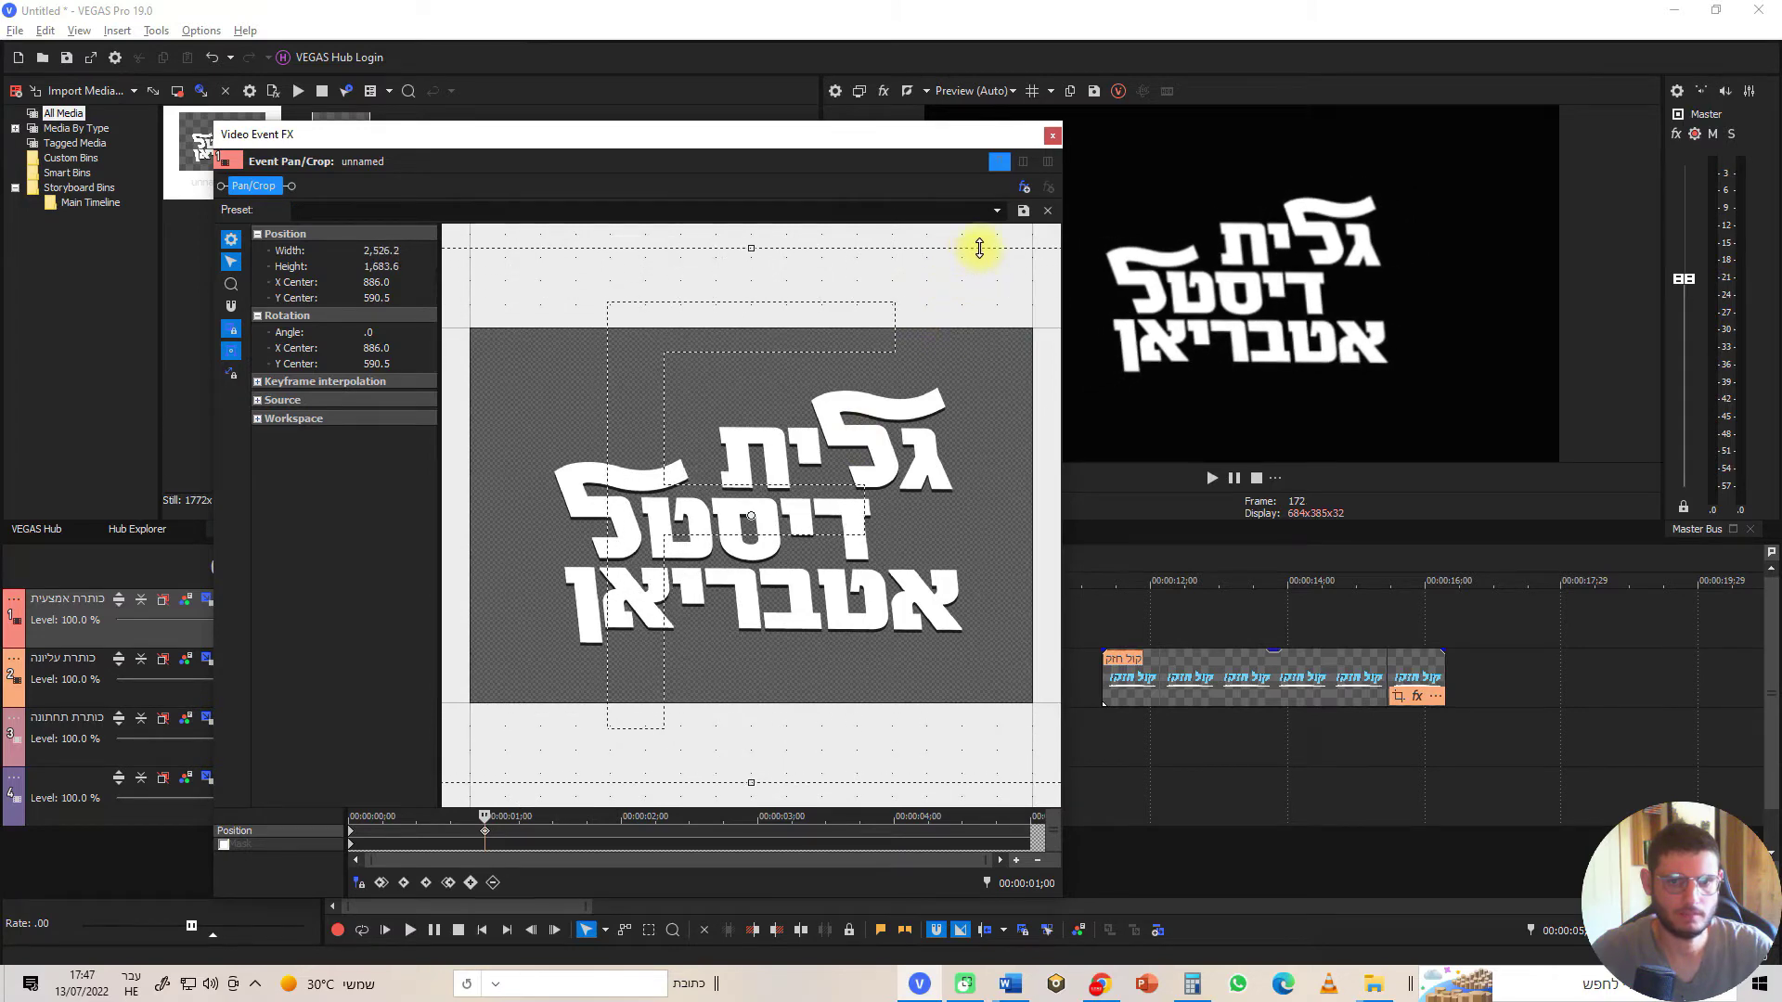
{"action": "left_click_drag", "start_coordinate": [947, 330], "coordinate": [949, 406]}
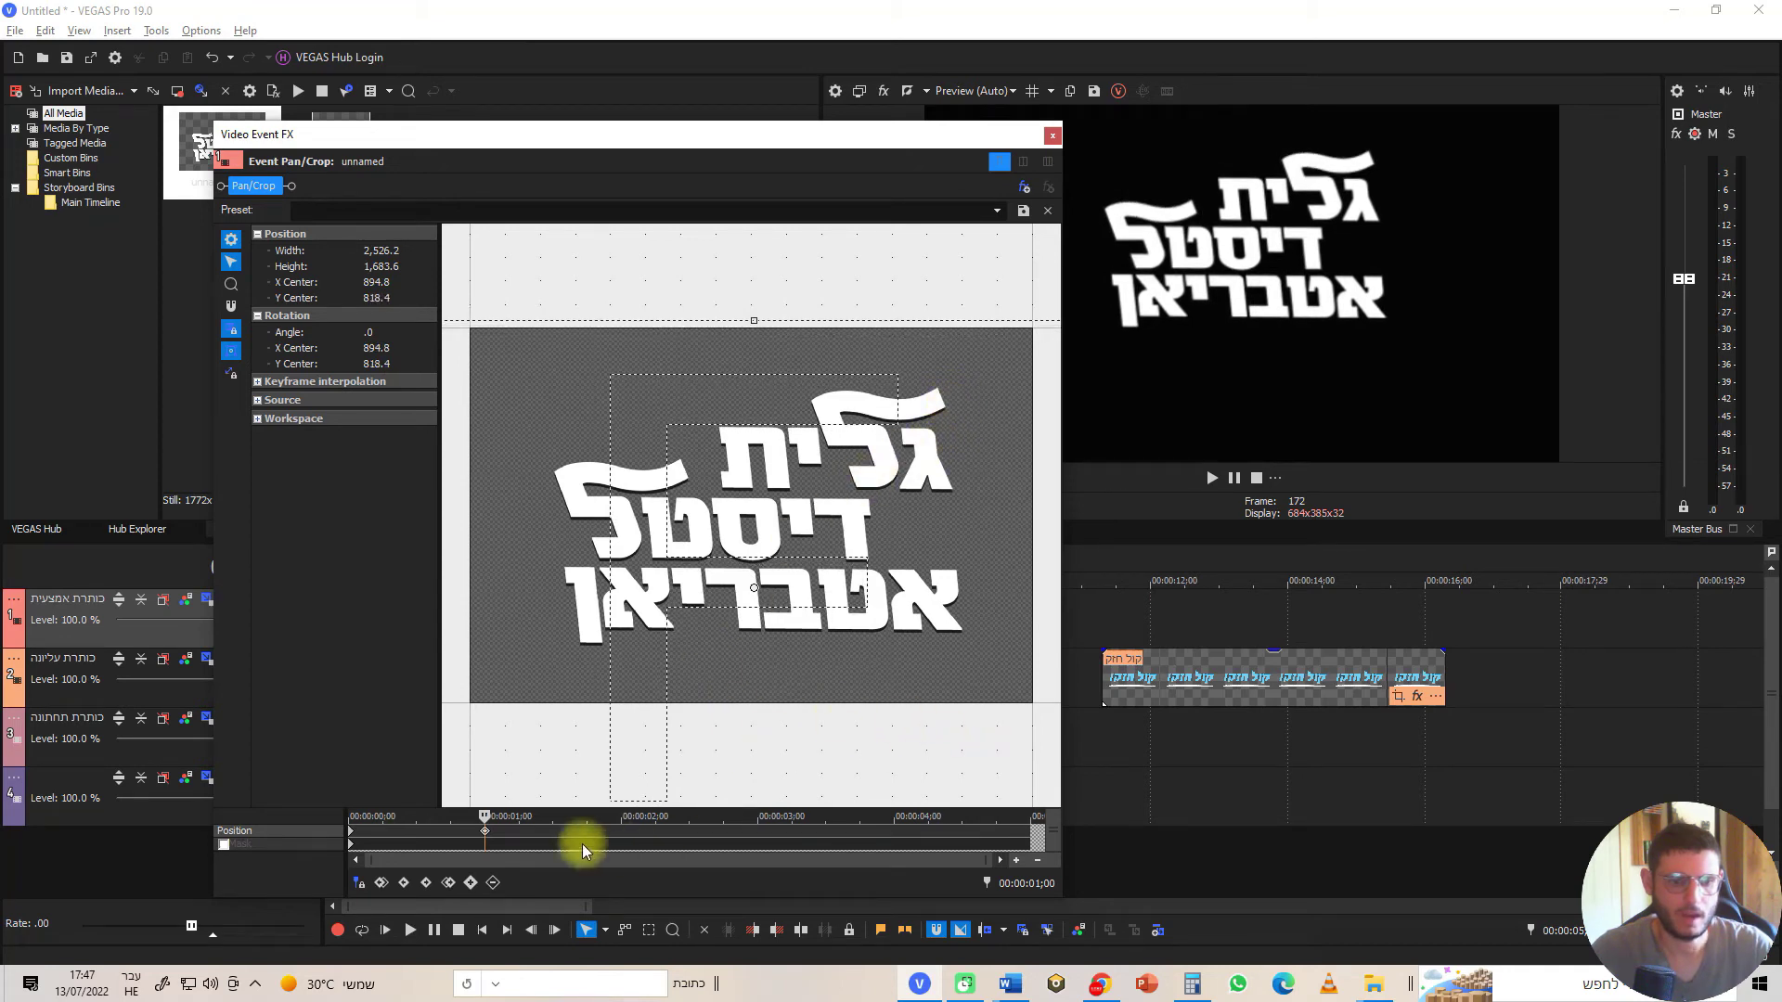
Set both Pan/Crop position keyframes of the full title clip to Smooth interpolation and close the Event Pan/Crop window
{"action": "right_click", "coordinate": [486, 831]}
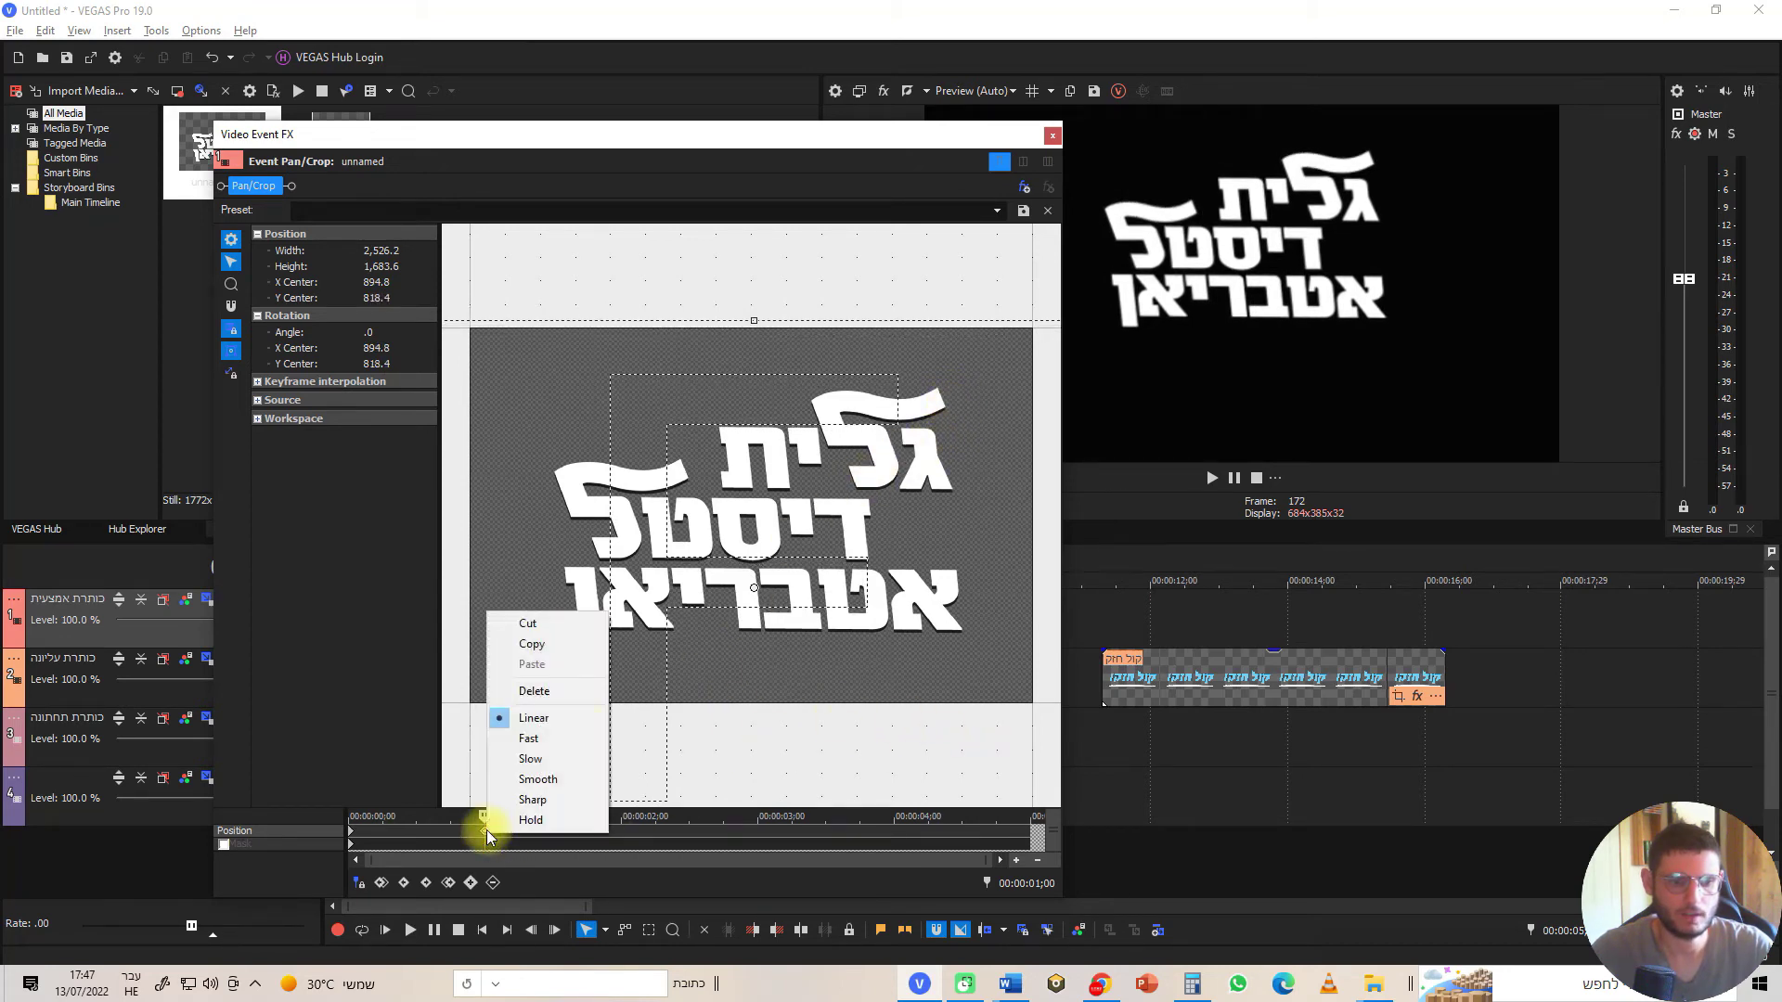
{"action": "left_click", "coordinate": [561, 780]}
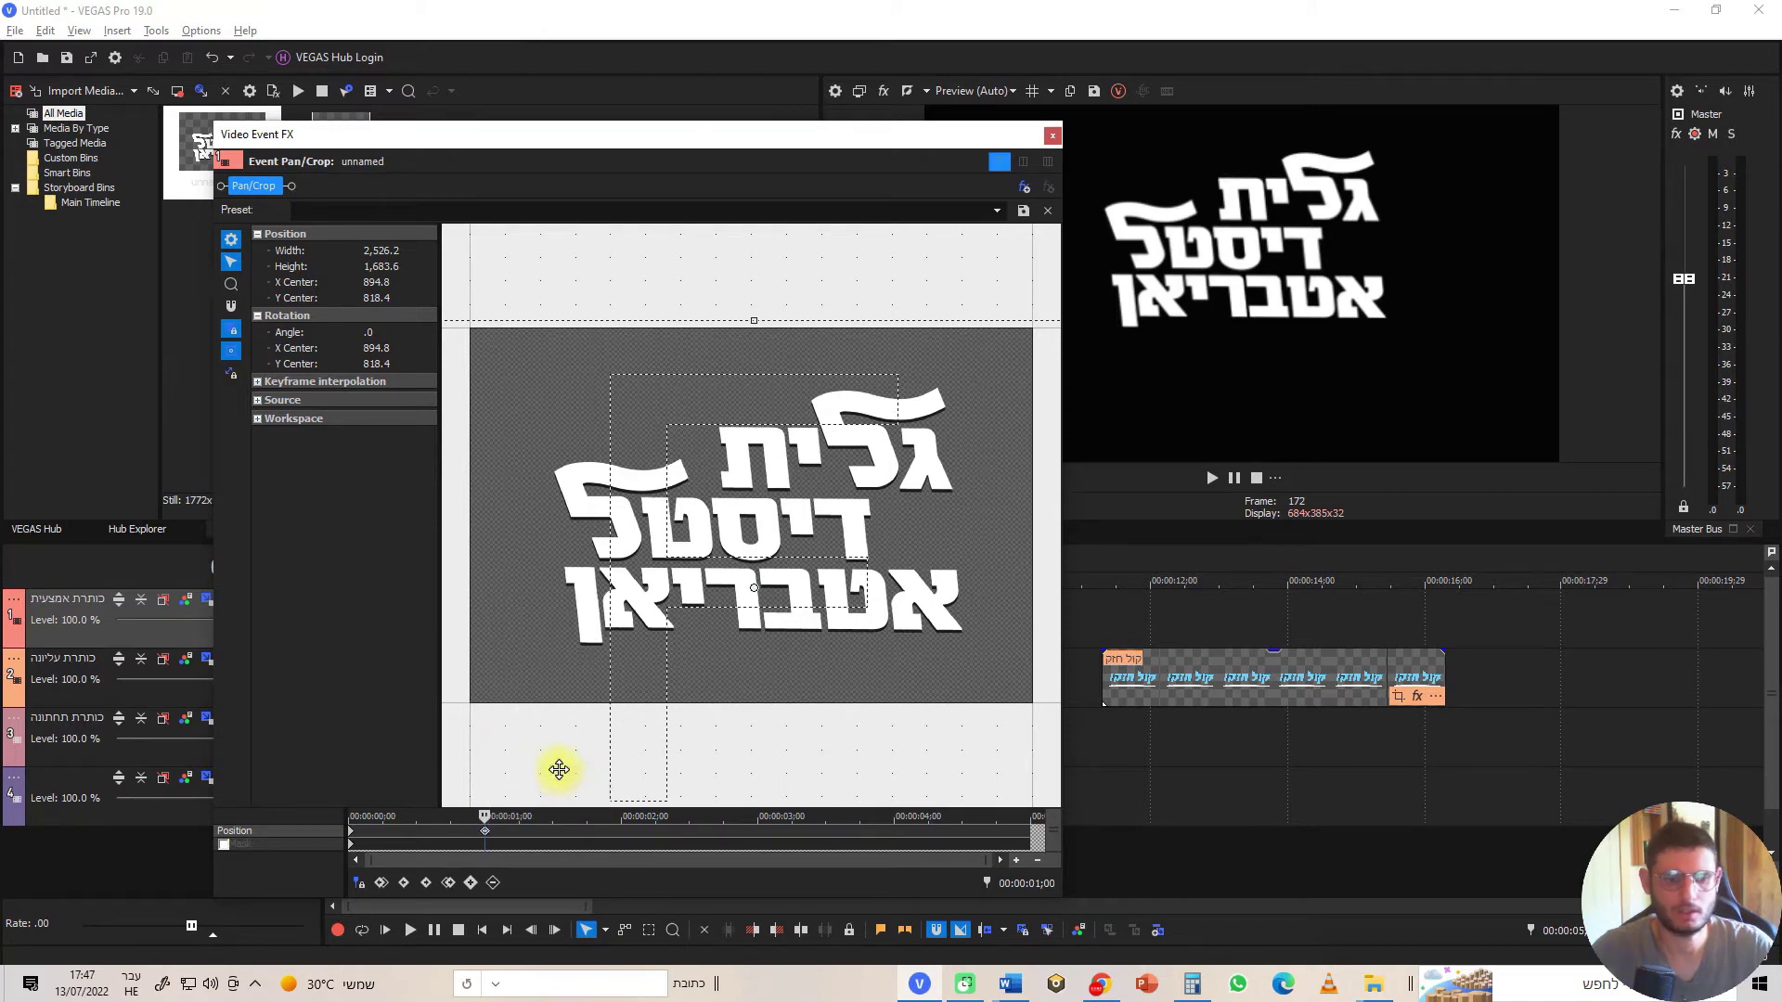
{"action": "left_click", "coordinate": [354, 832]}
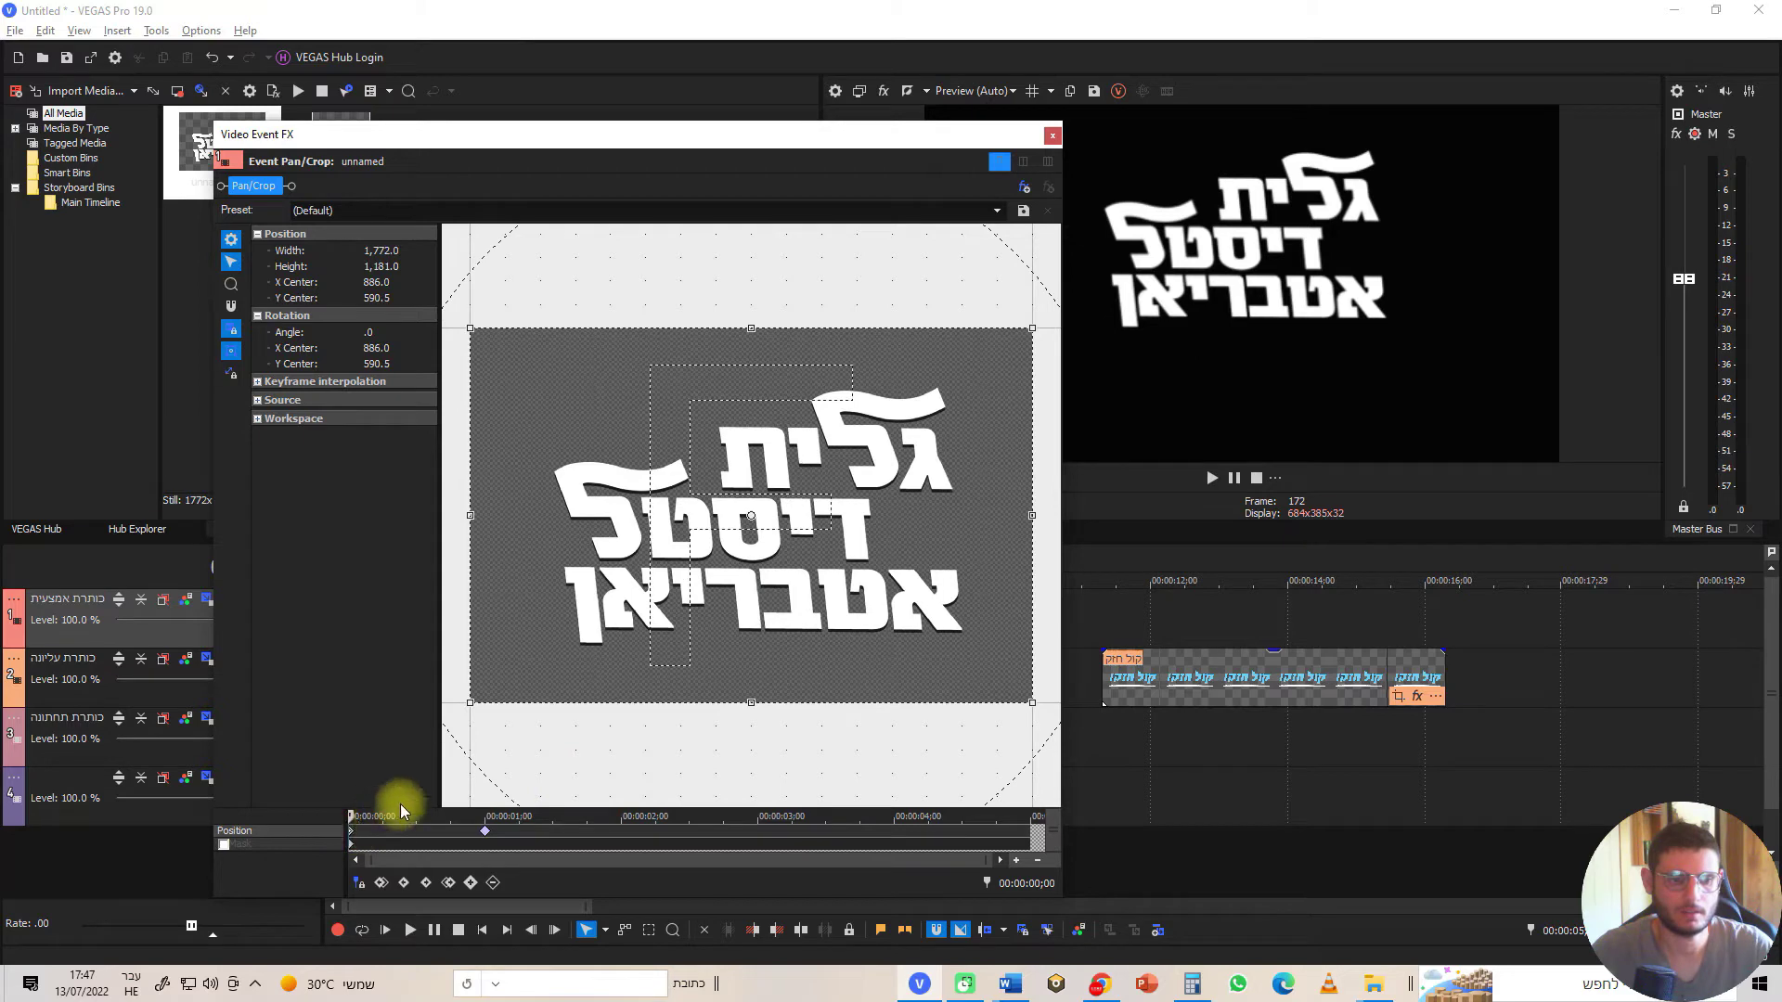
{"action": "right_click", "coordinate": [354, 833]}
{"action": "left_click", "coordinate": [410, 776]}
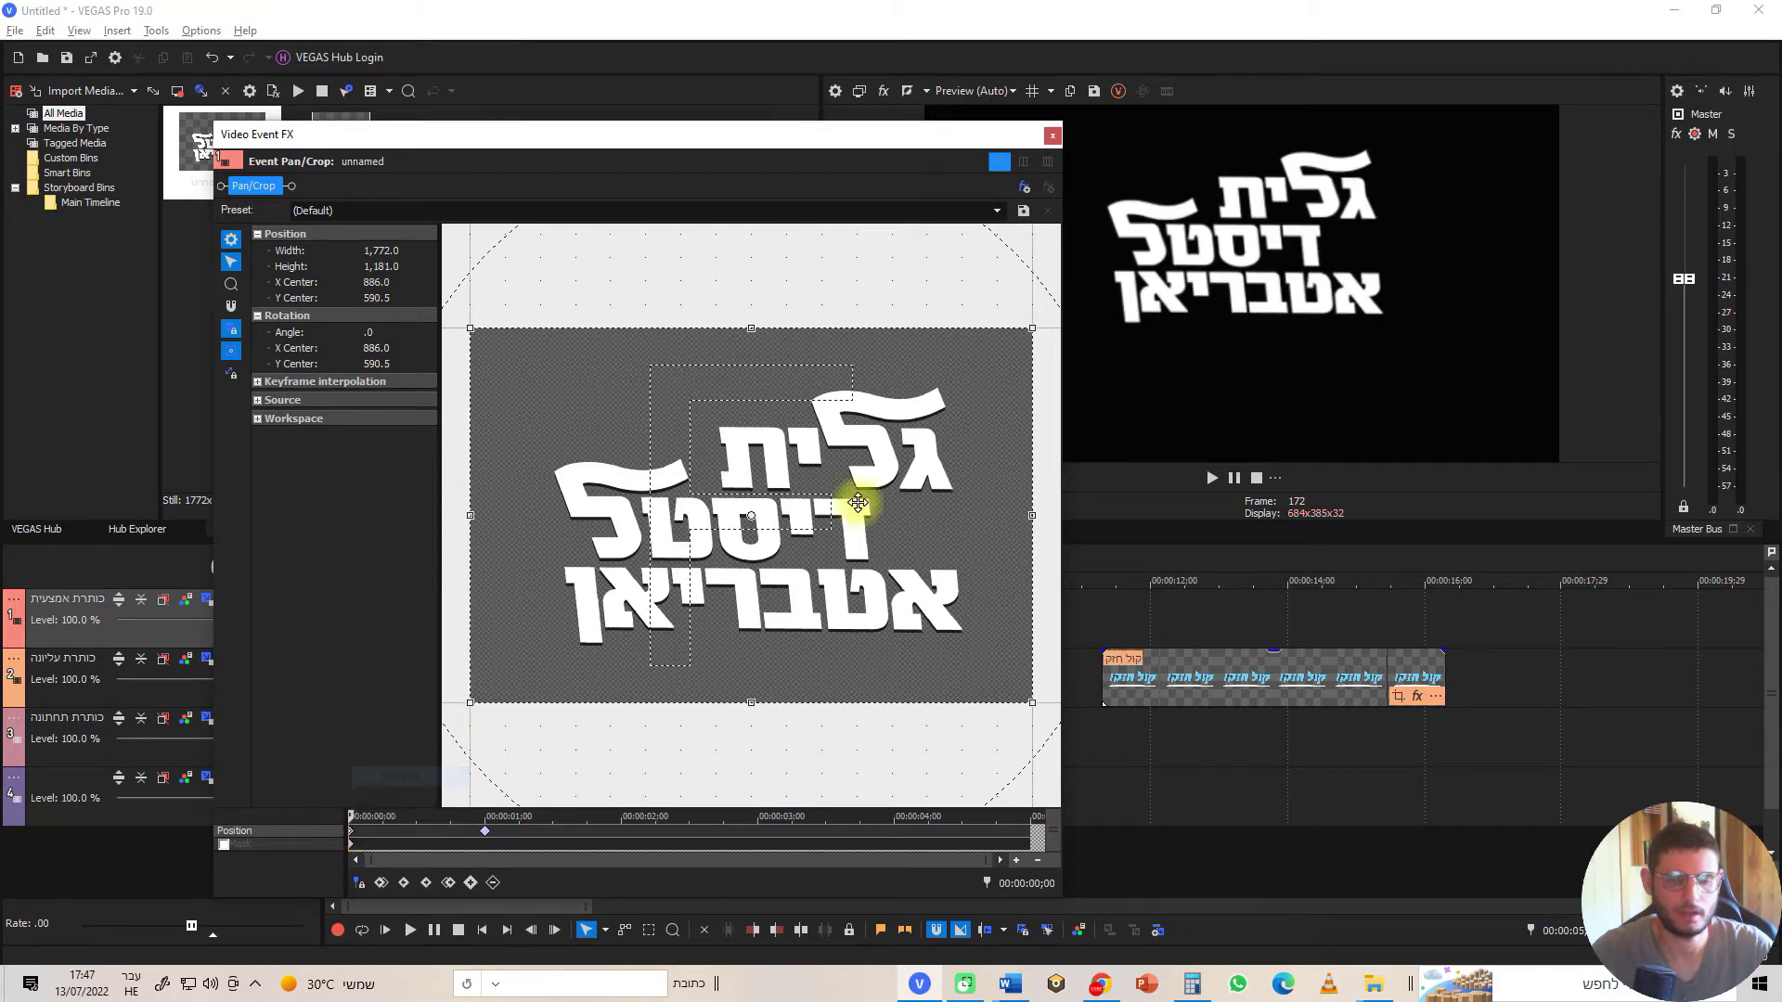
{"action": "left_click", "coordinate": [1053, 136]}
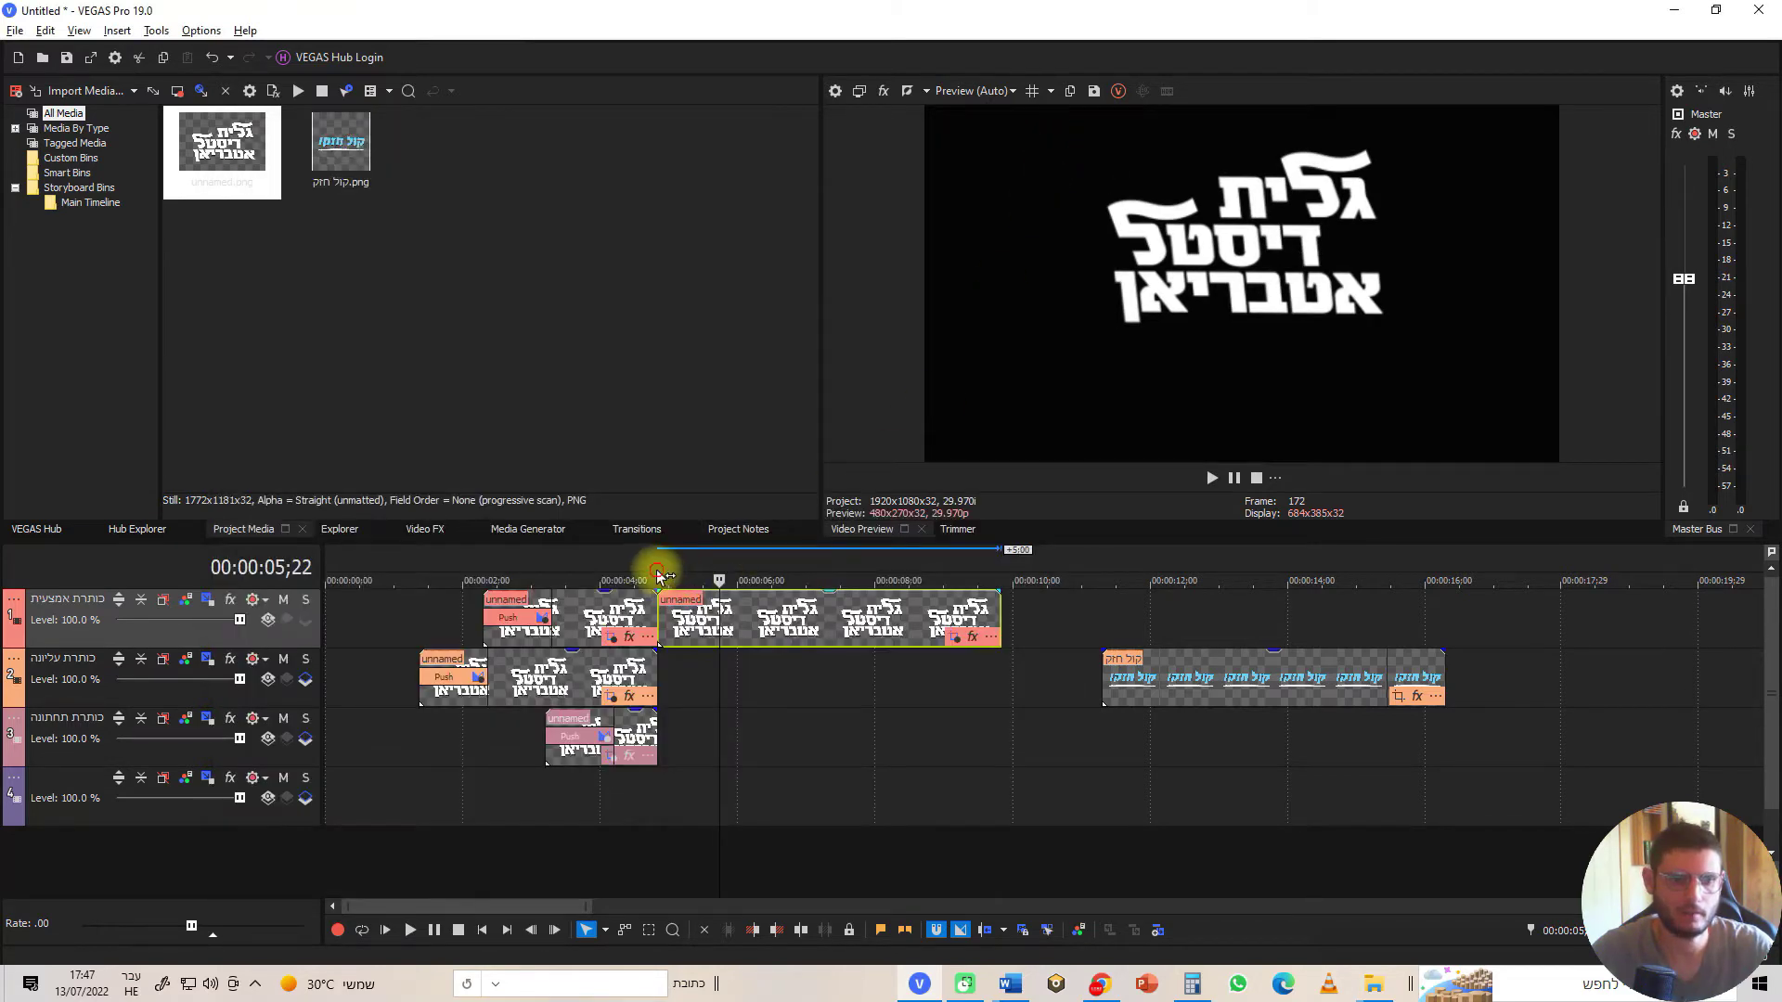
Play back the full title clip repeatedly from its start and examine how it eases while shrinking and rising
{"action": "left_click", "coordinate": [656, 574]}
{"action": "key", "text": "space"}
{"action": "key", "text": "space"}
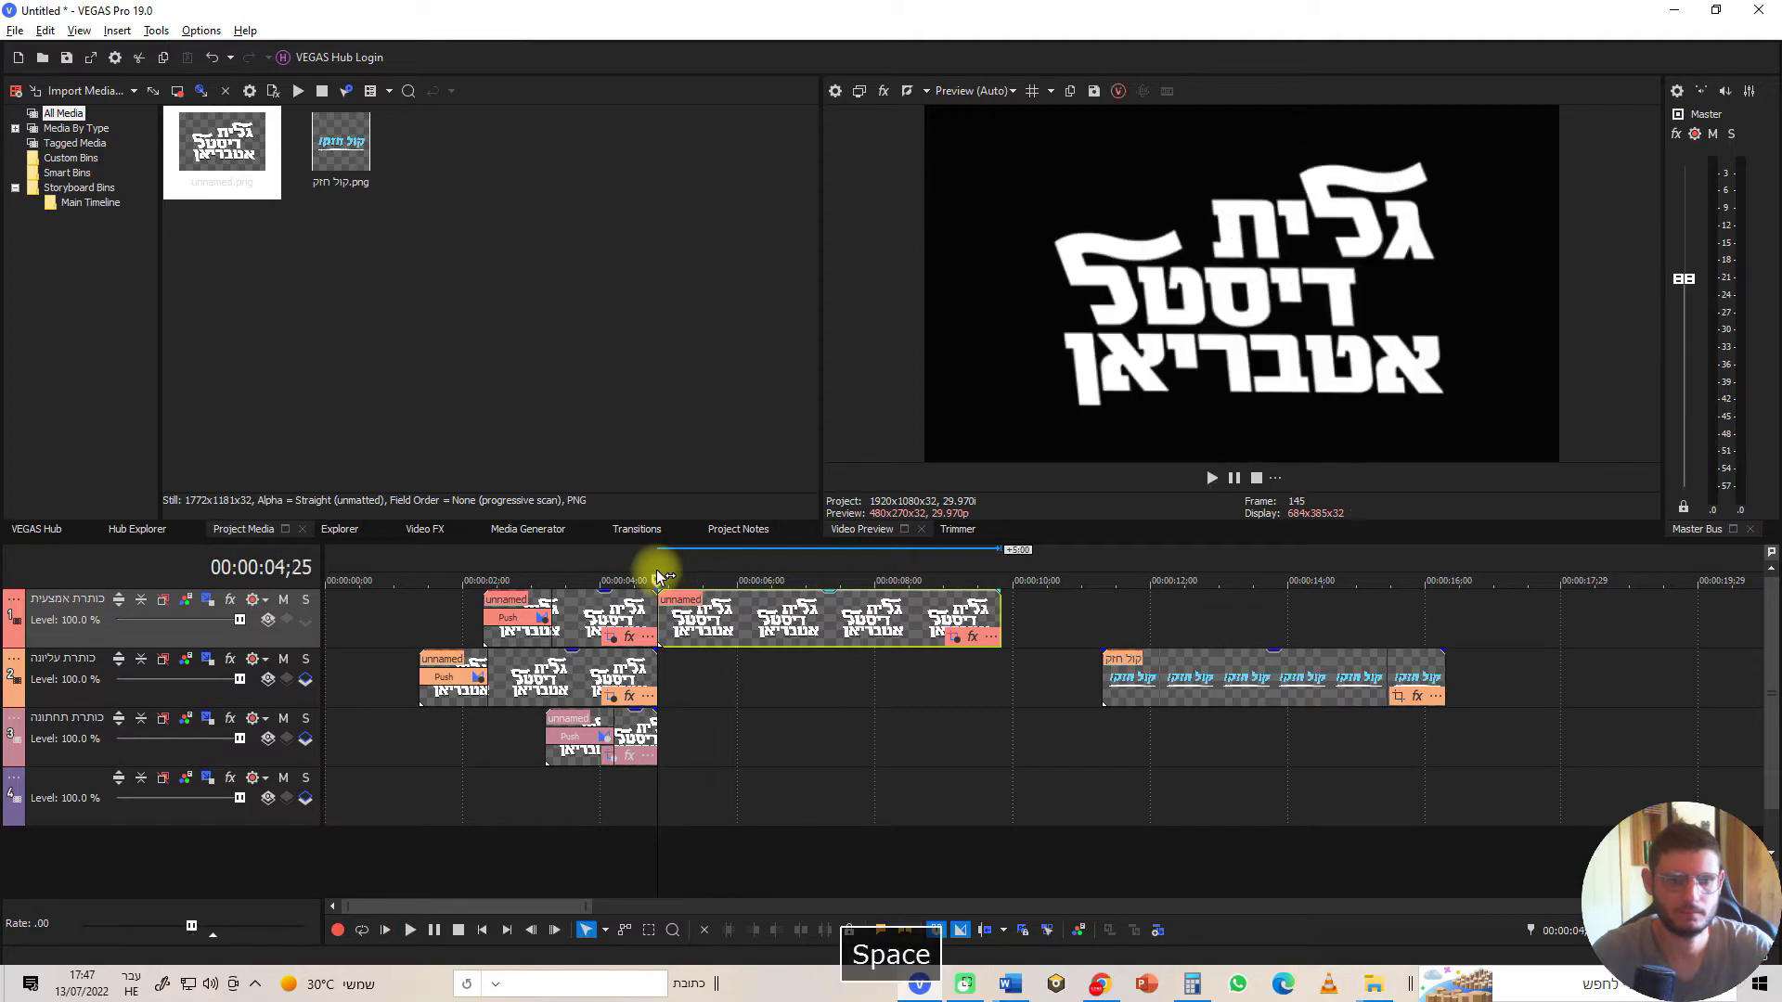
{"action": "key", "text": "space"}
{"action": "key", "text": "space"}
{"action": "key", "text": "space"}
{"action": "key", "text": "space"}
Try Linear interpolation on both Pan/Crop position keyframes of the full title clip and close the Event Pan/Crop window
{"action": "left_click", "coordinate": [956, 637]}
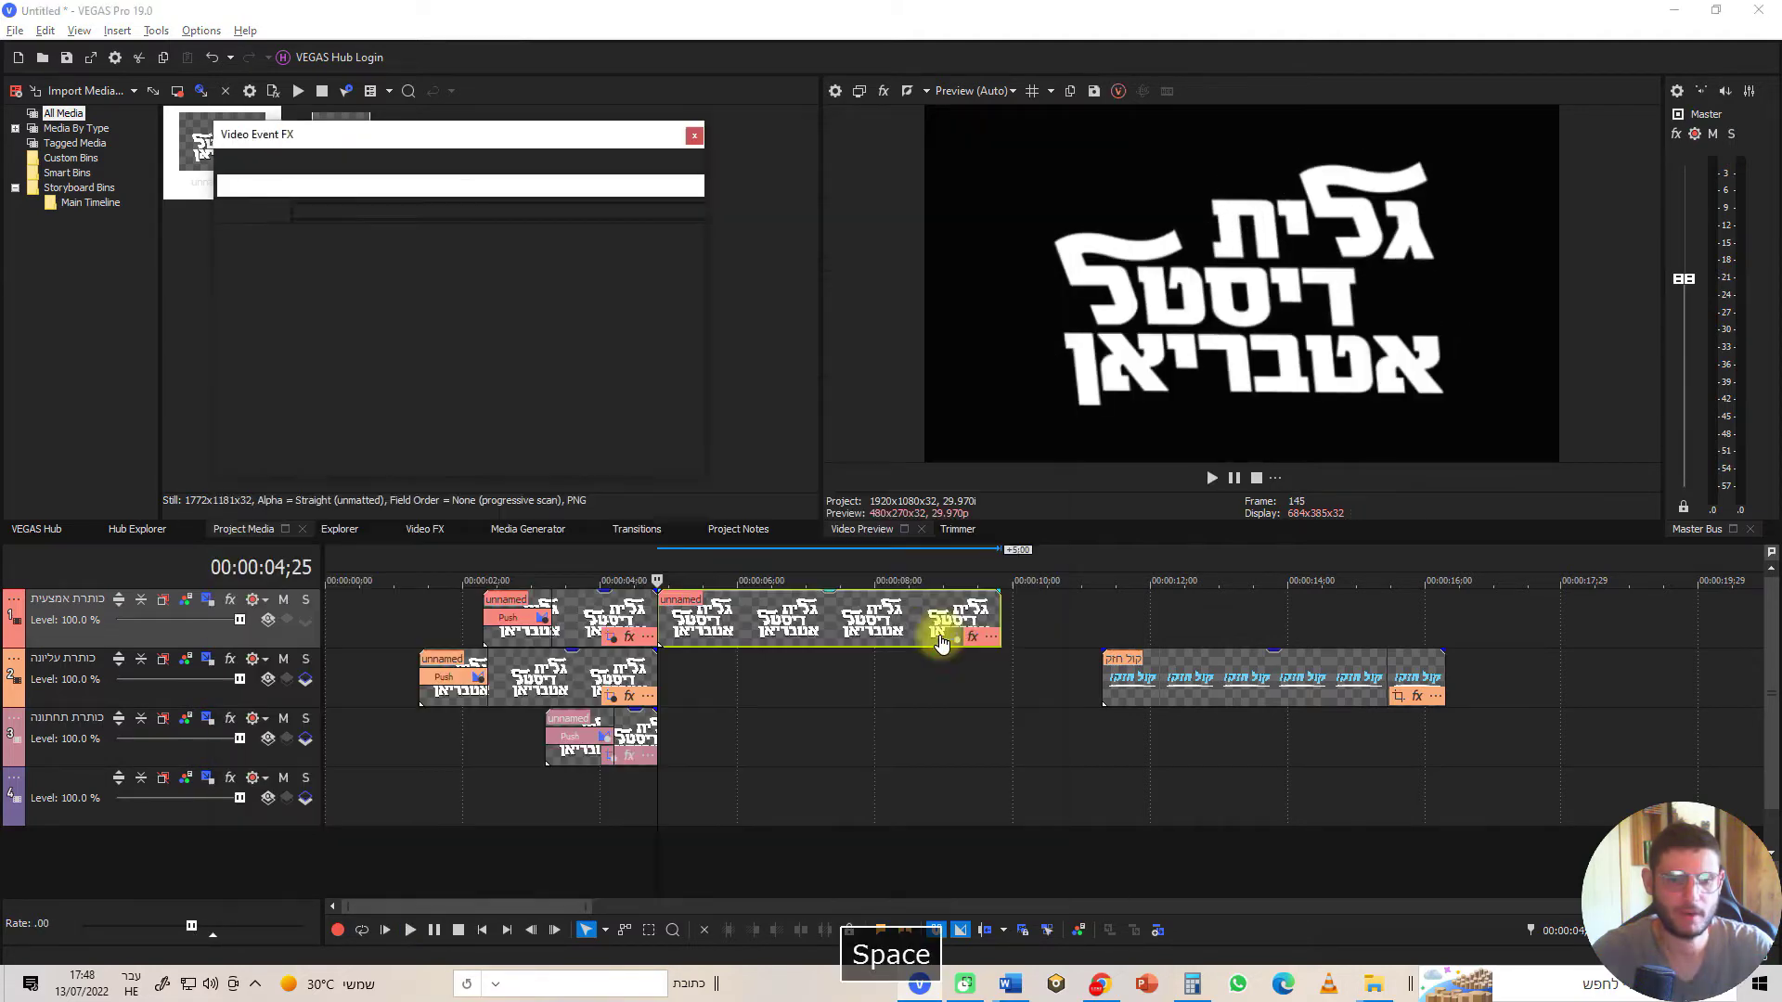
{"action": "right_click", "coordinate": [352, 829]}
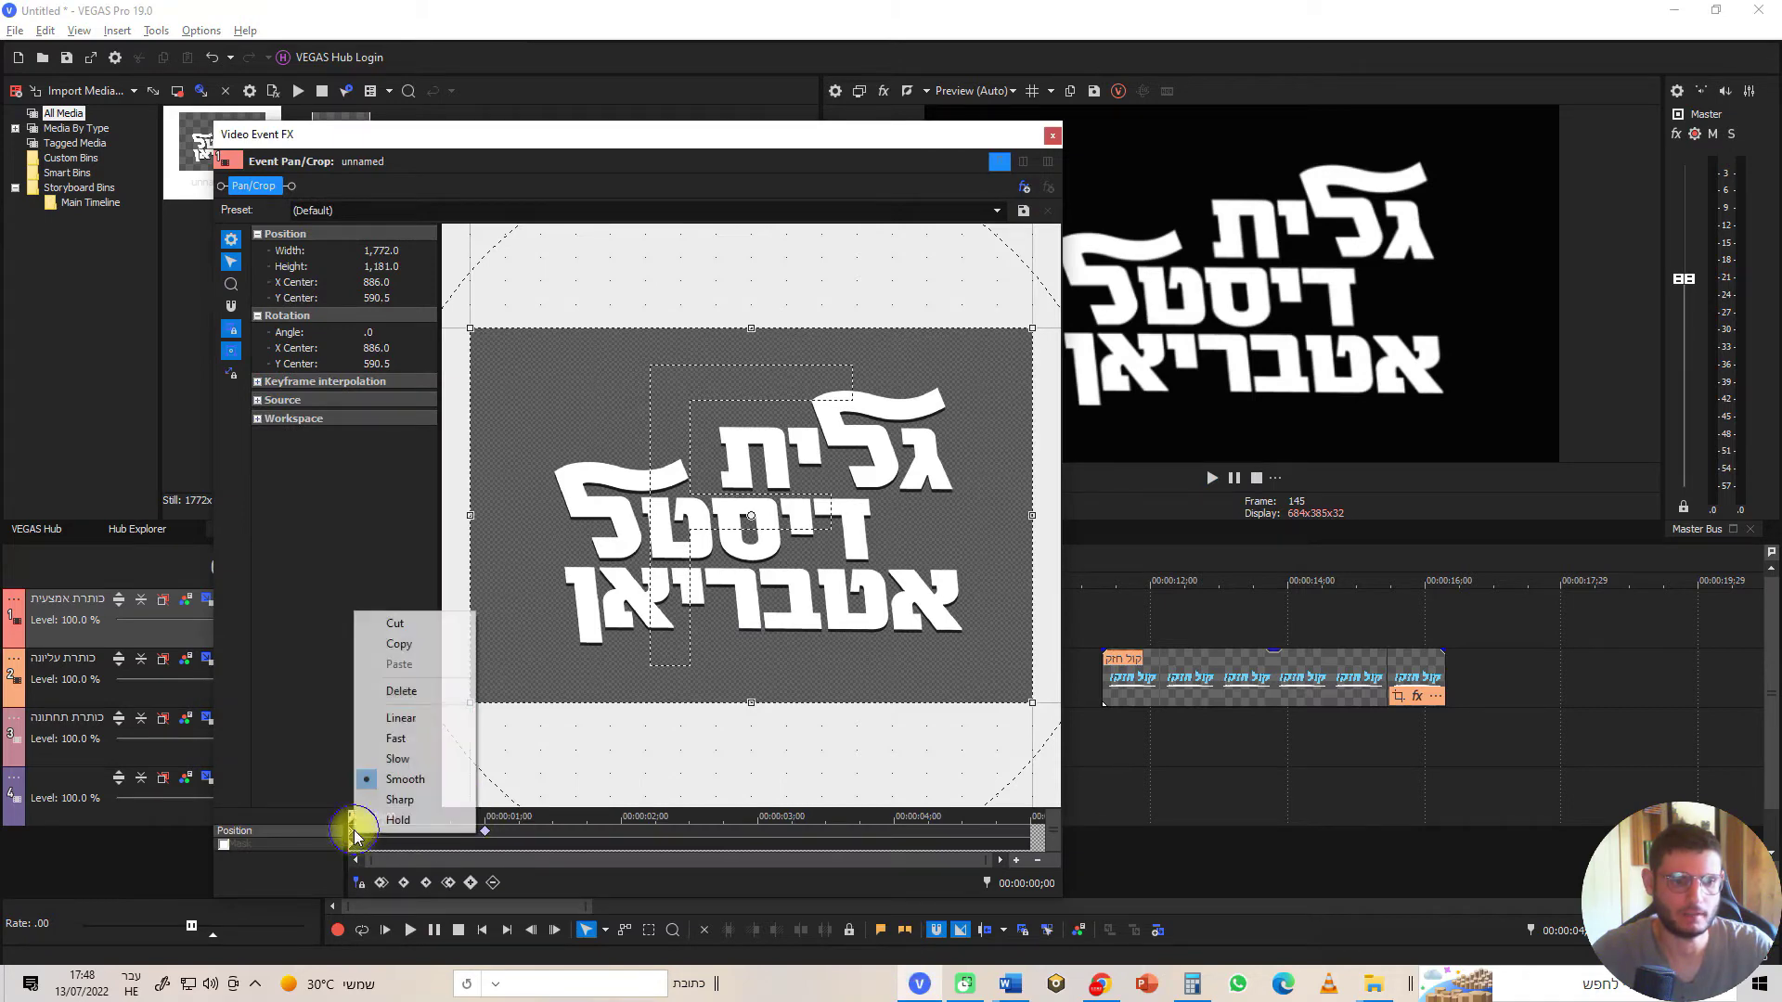
{"action": "left_click", "coordinate": [401, 718]}
{"action": "right_click", "coordinate": [485, 831]}
{"action": "left_click", "coordinate": [569, 715]}
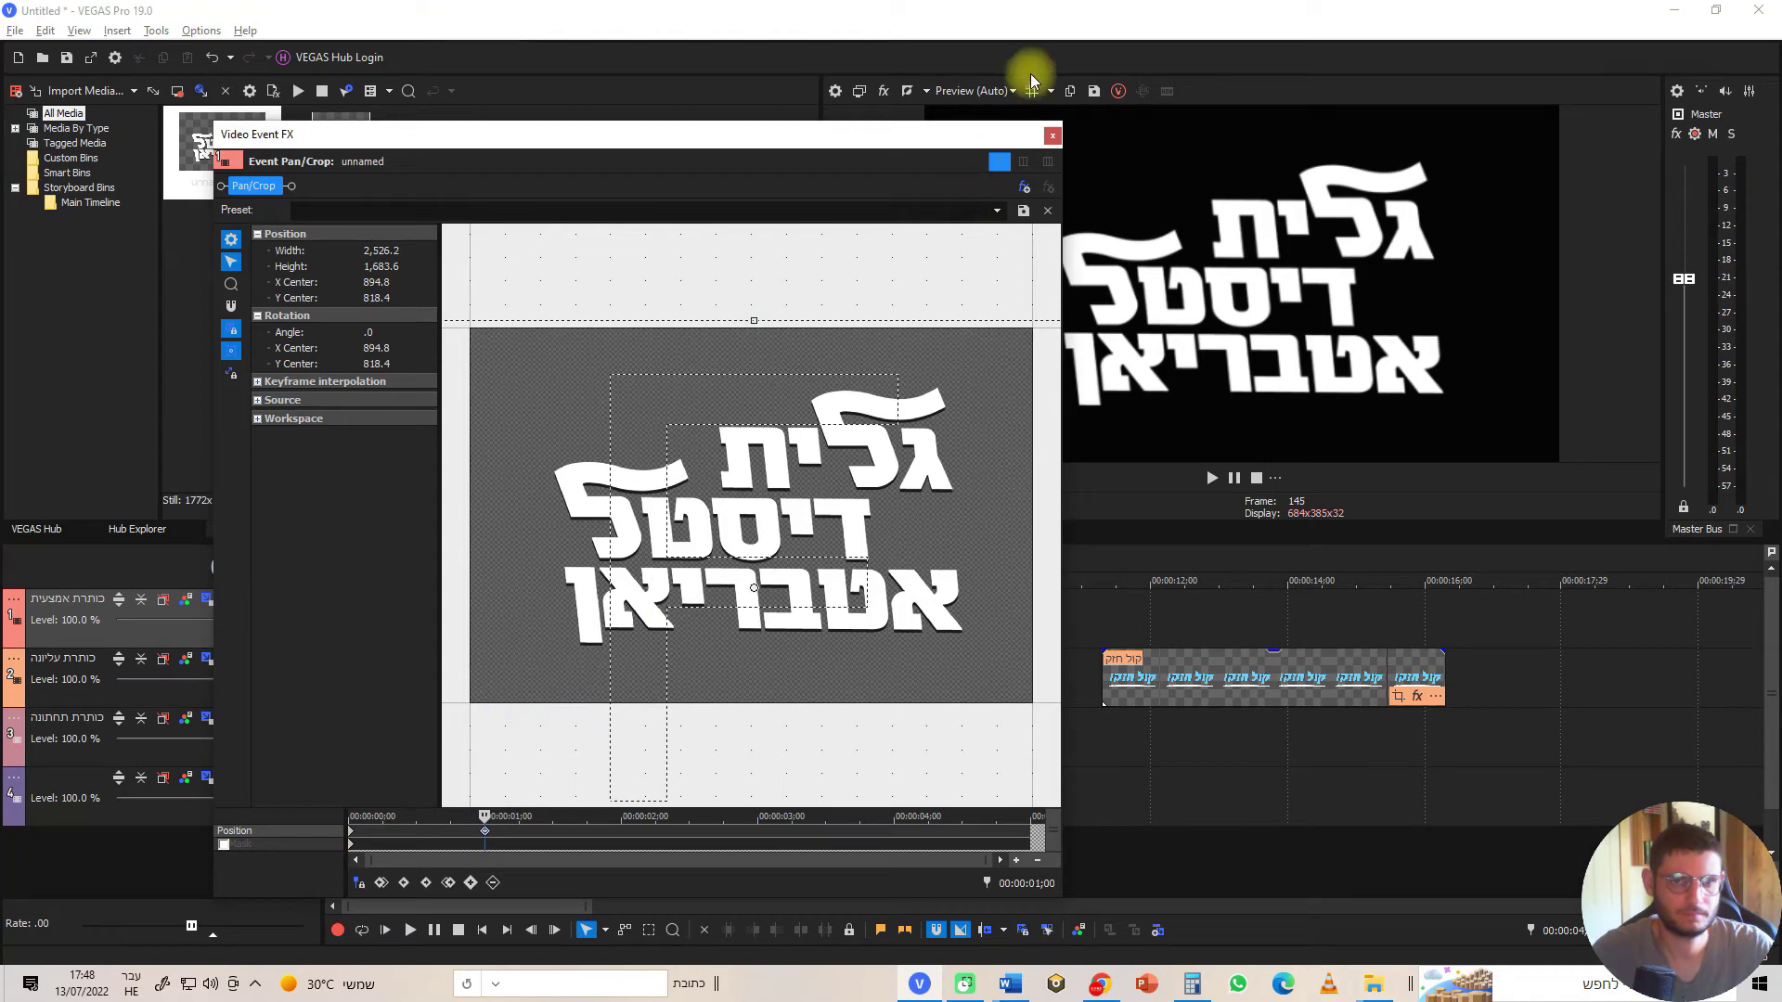
{"action": "left_click", "coordinate": [1052, 135]}
Play back the full title clip several times to compare its movement with Linear keyframe interpolation
{"action": "key", "text": "space"}
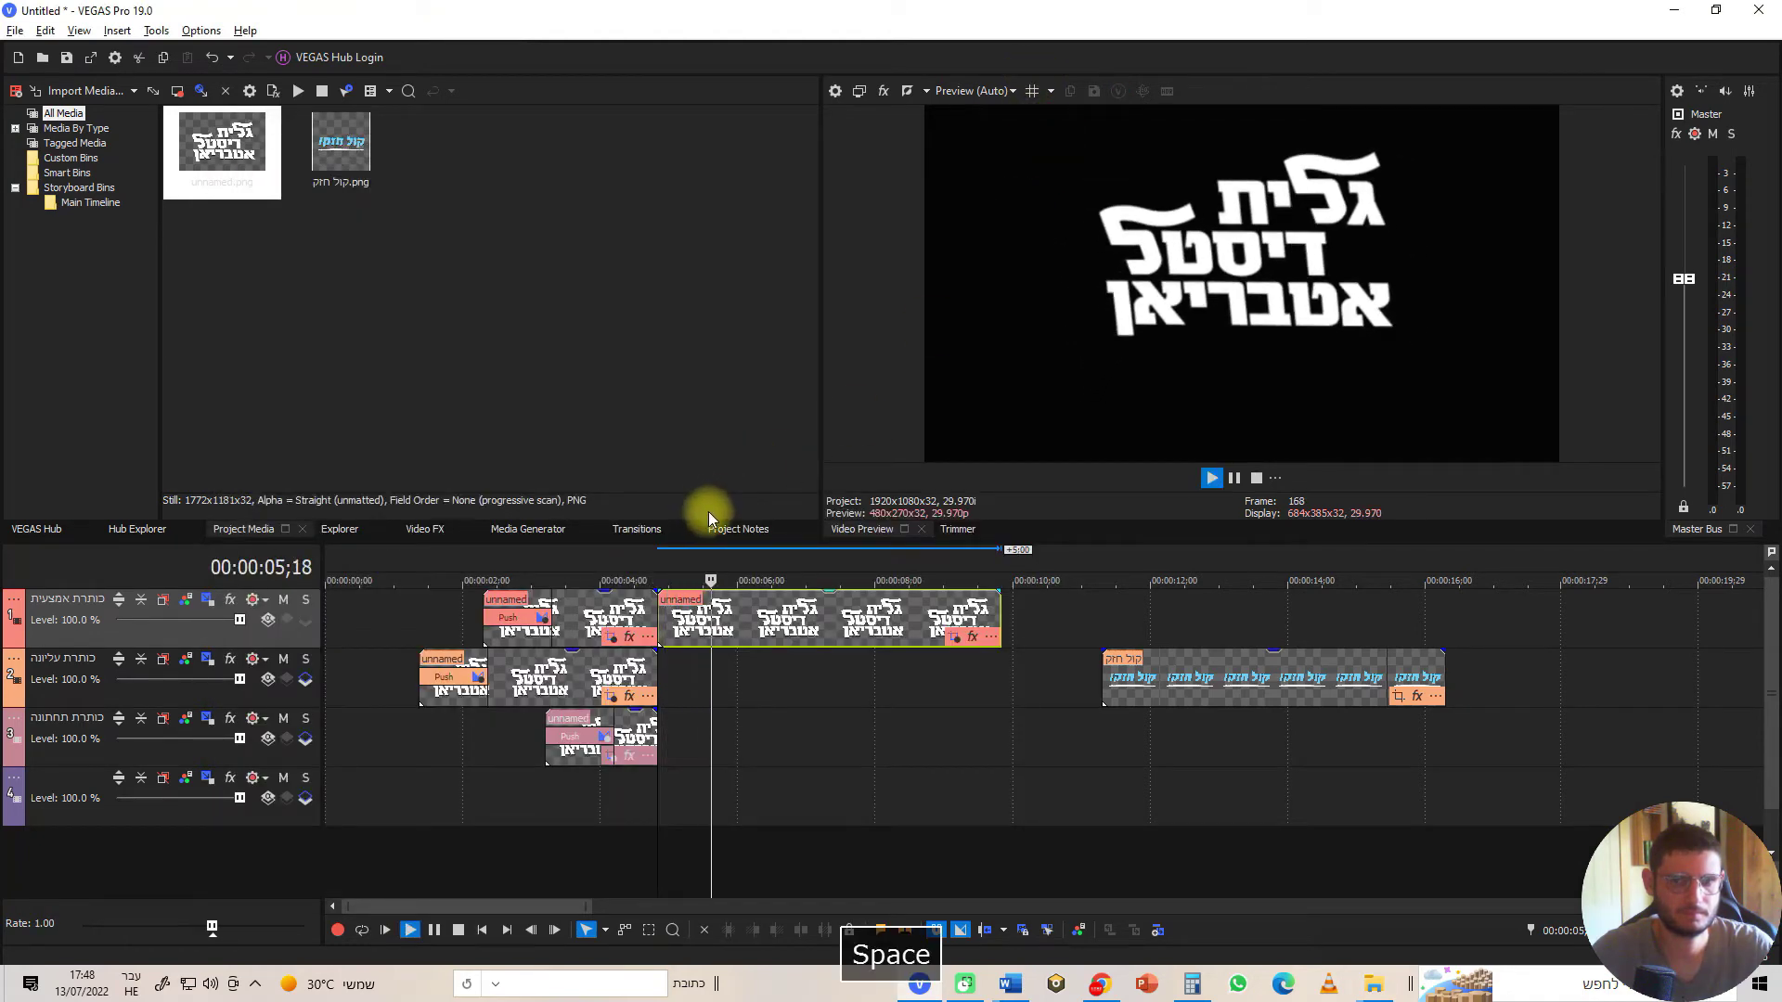
{"action": "key", "text": "space"}
{"action": "key", "text": "space"}
{"action": "key", "text": "space"}
{"action": "key", "text": "space"}
{"action": "key", "text": "space"}
{"action": "key", "text": "space"}
{"action": "key", "text": "space"}
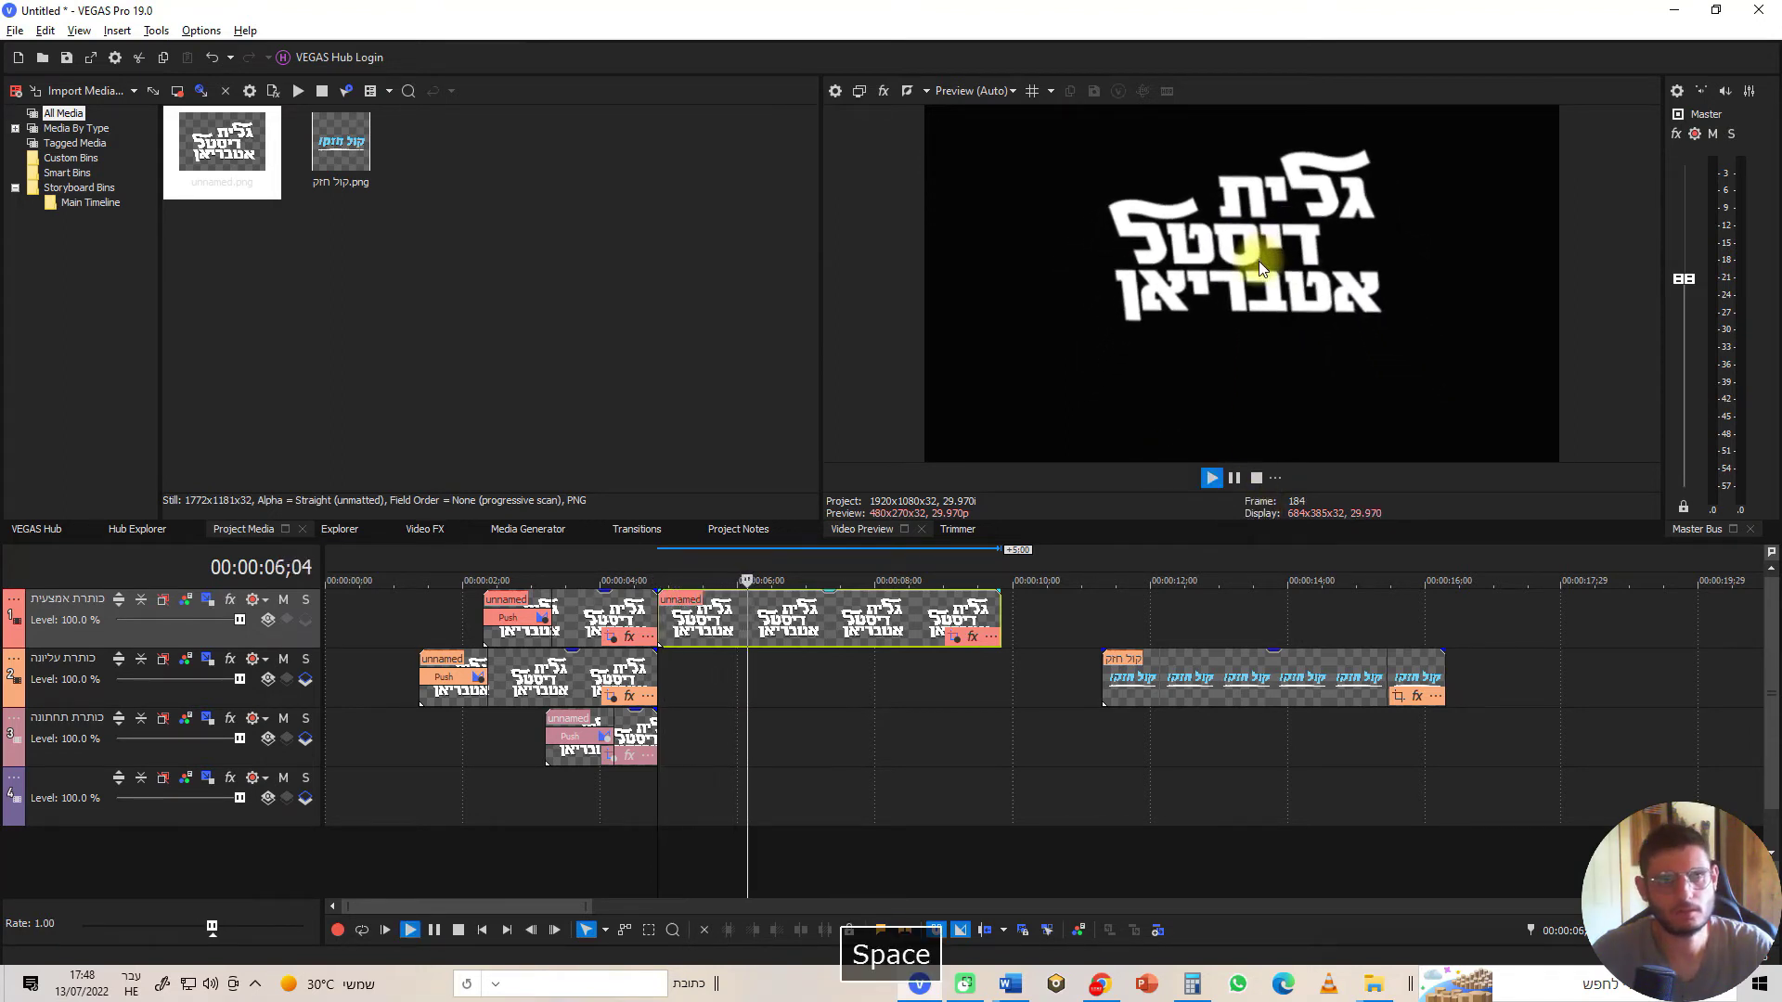
{"action": "key", "text": "space"}
Set both Pan/Crop position keyframes of the full title clip back to Smooth interpolation and close the window
{"action": "left_click", "coordinate": [956, 636]}
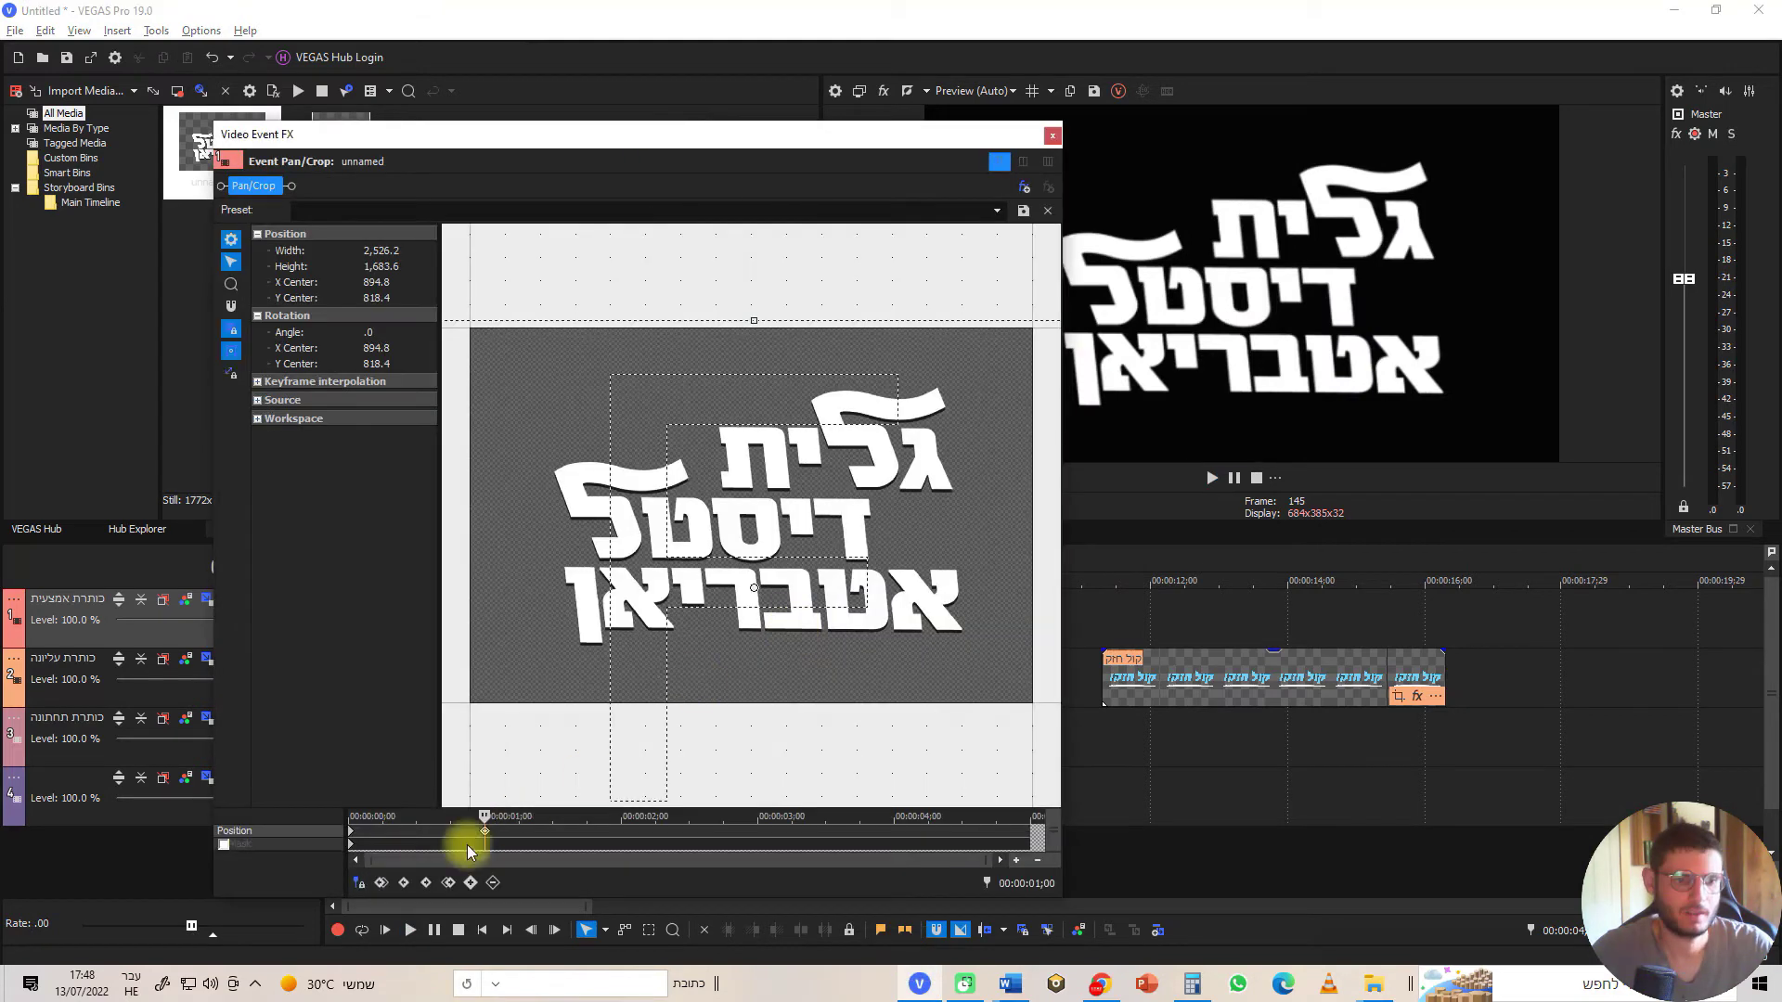
{"action": "right_click", "coordinate": [484, 831]}
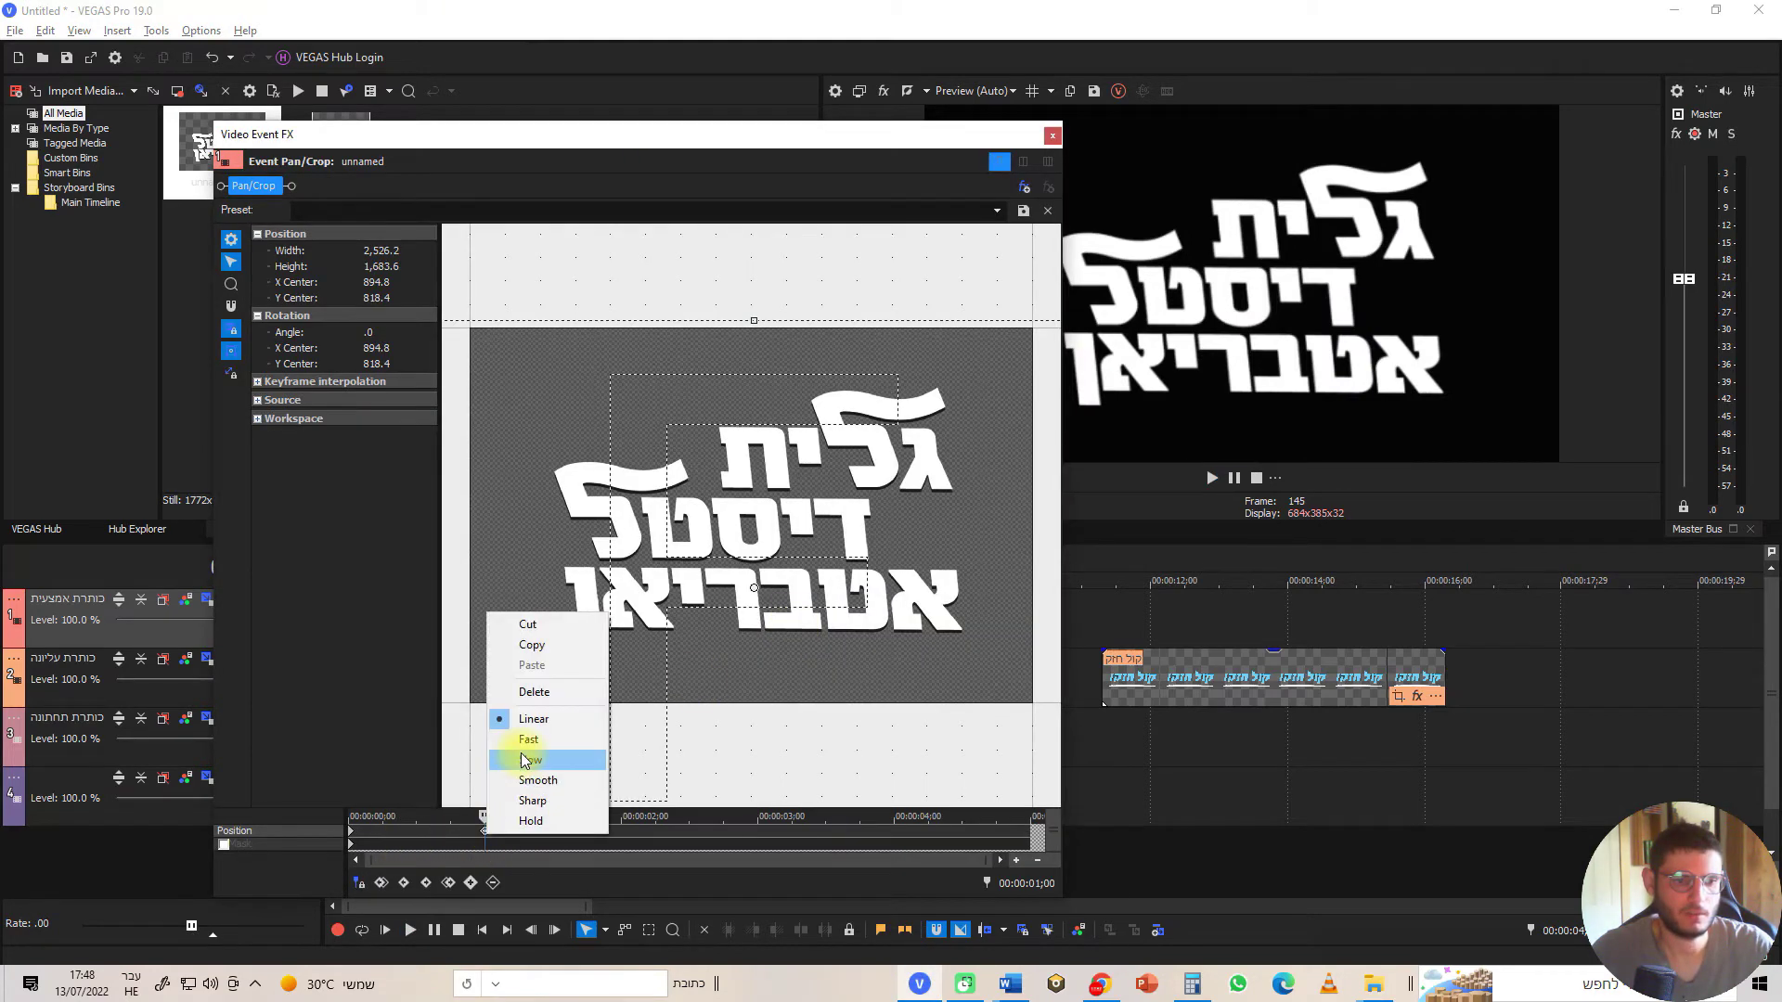
{"action": "left_click", "coordinate": [525, 783]}
{"action": "right_click", "coordinate": [353, 831]}
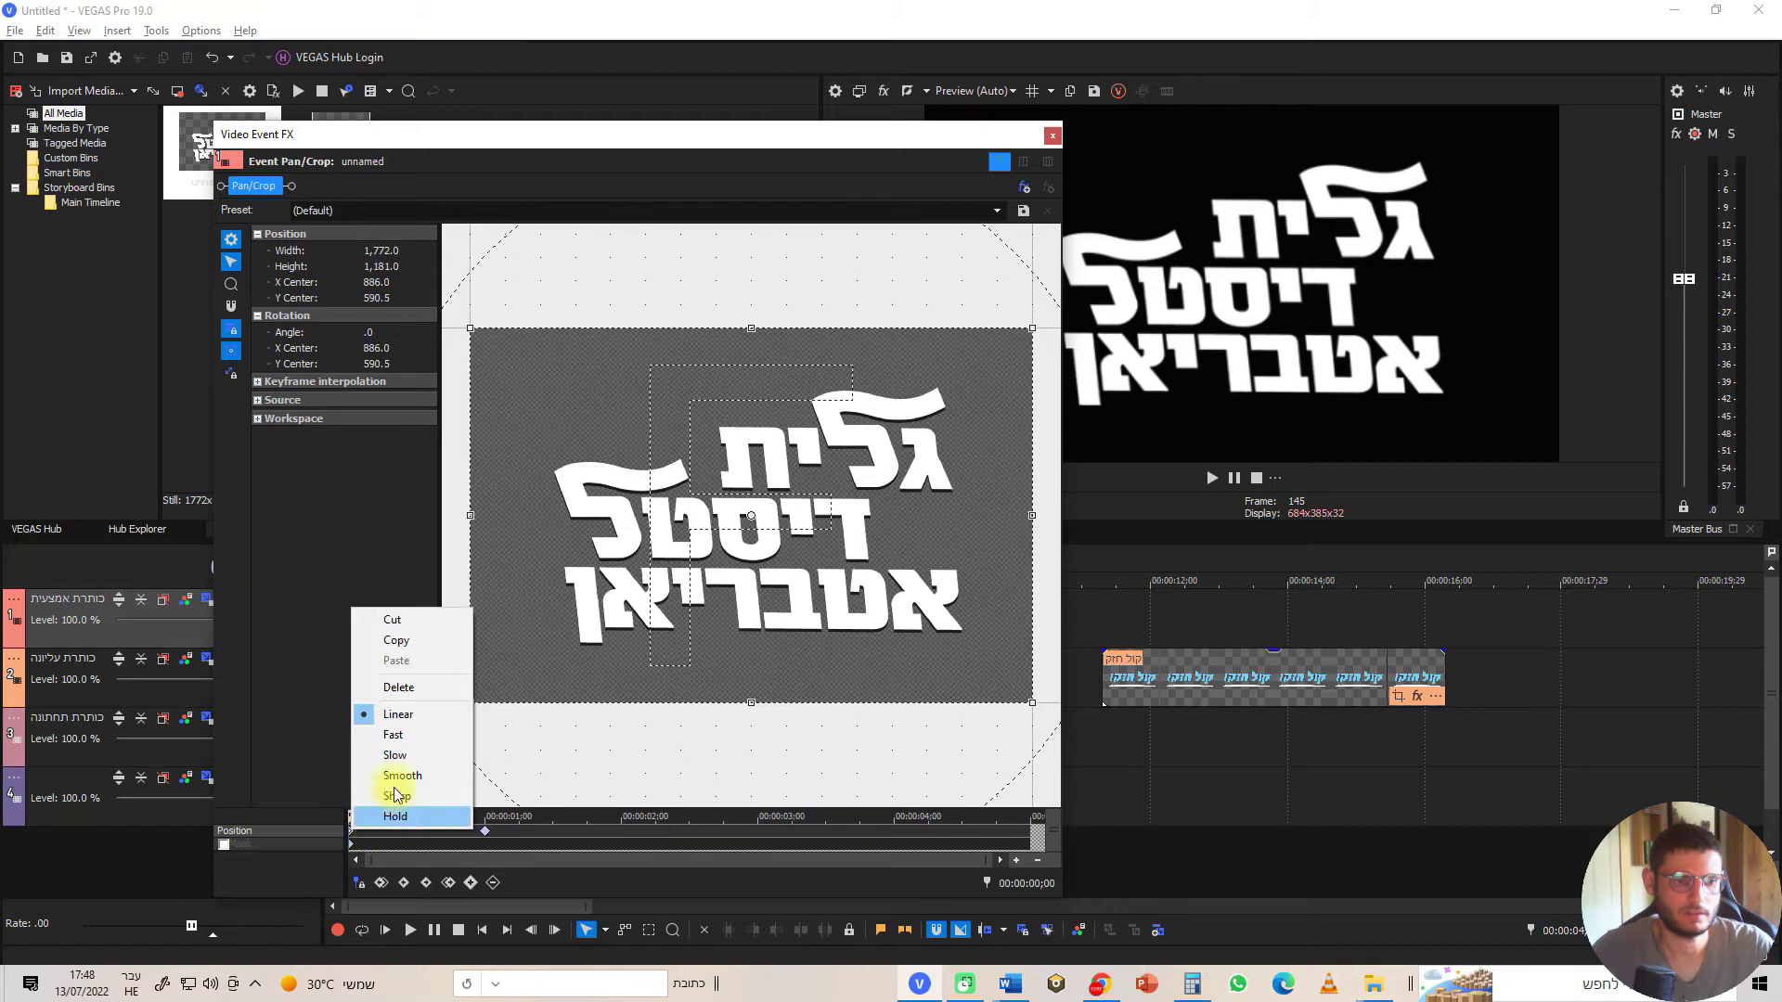
{"action": "left_click", "coordinate": [402, 775]}
{"action": "left_click", "coordinate": [1053, 138]}
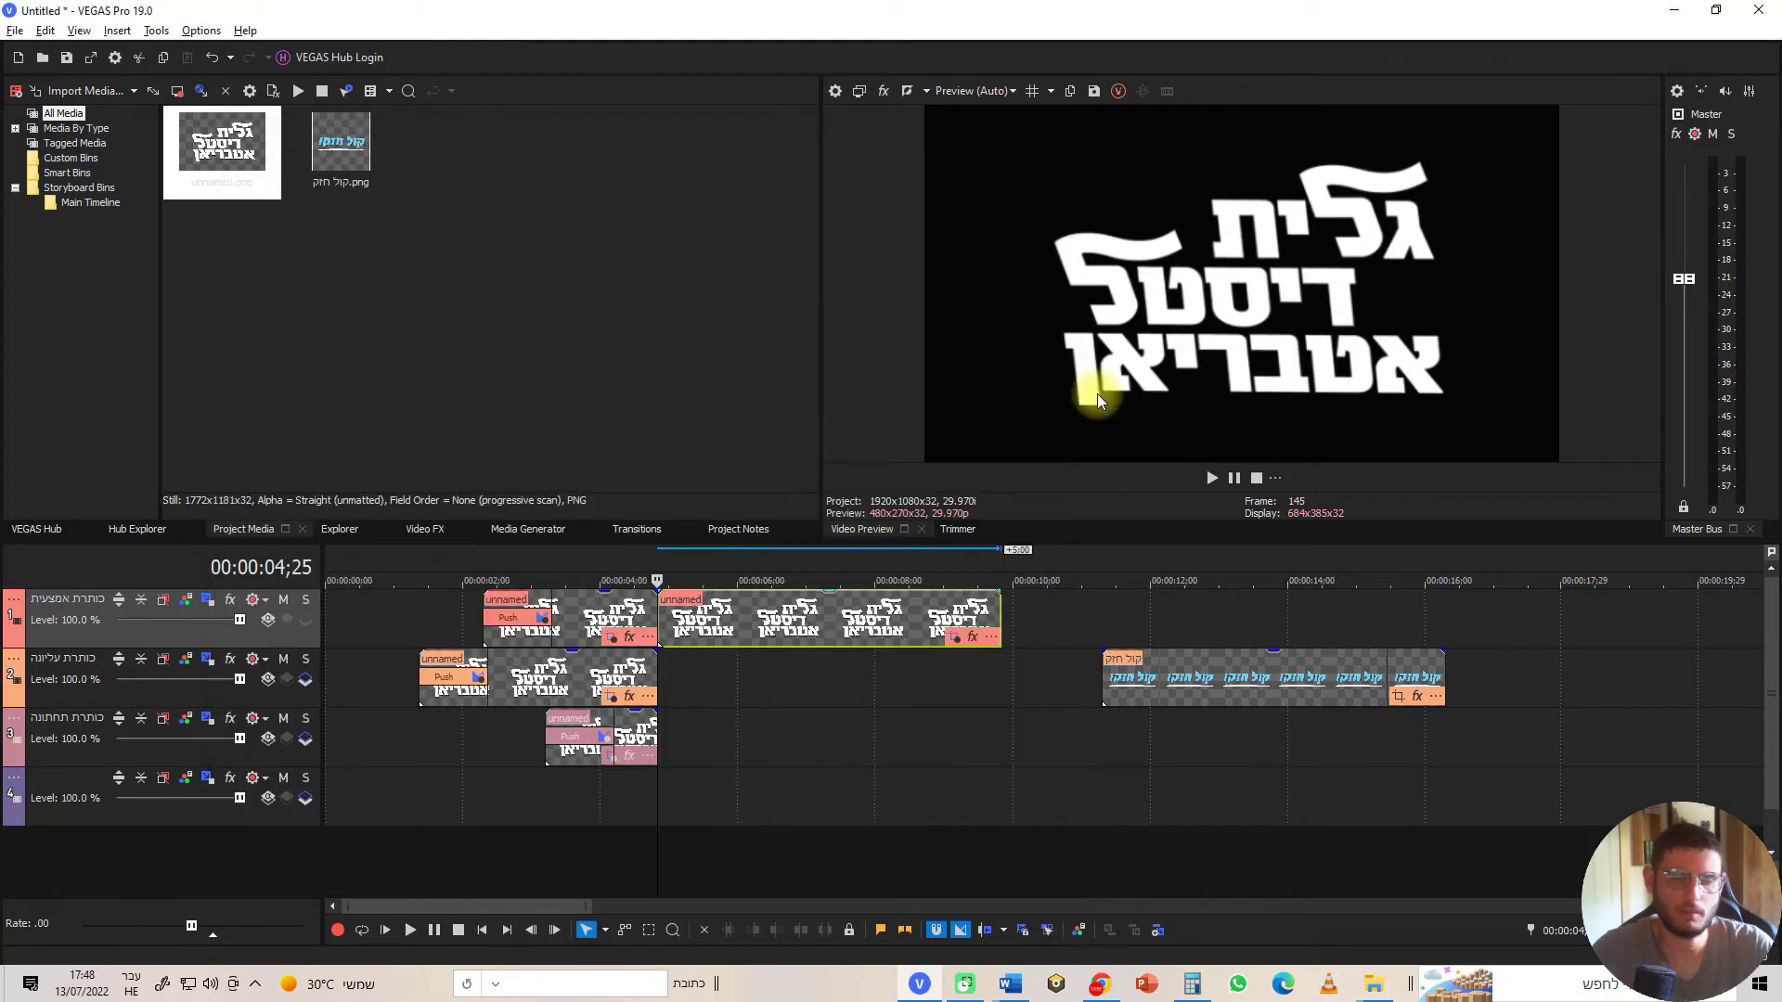
Play back the Smooth title movement, including the junction between the trimmed line clips and the full title clip
{"action": "key", "text": "space"}
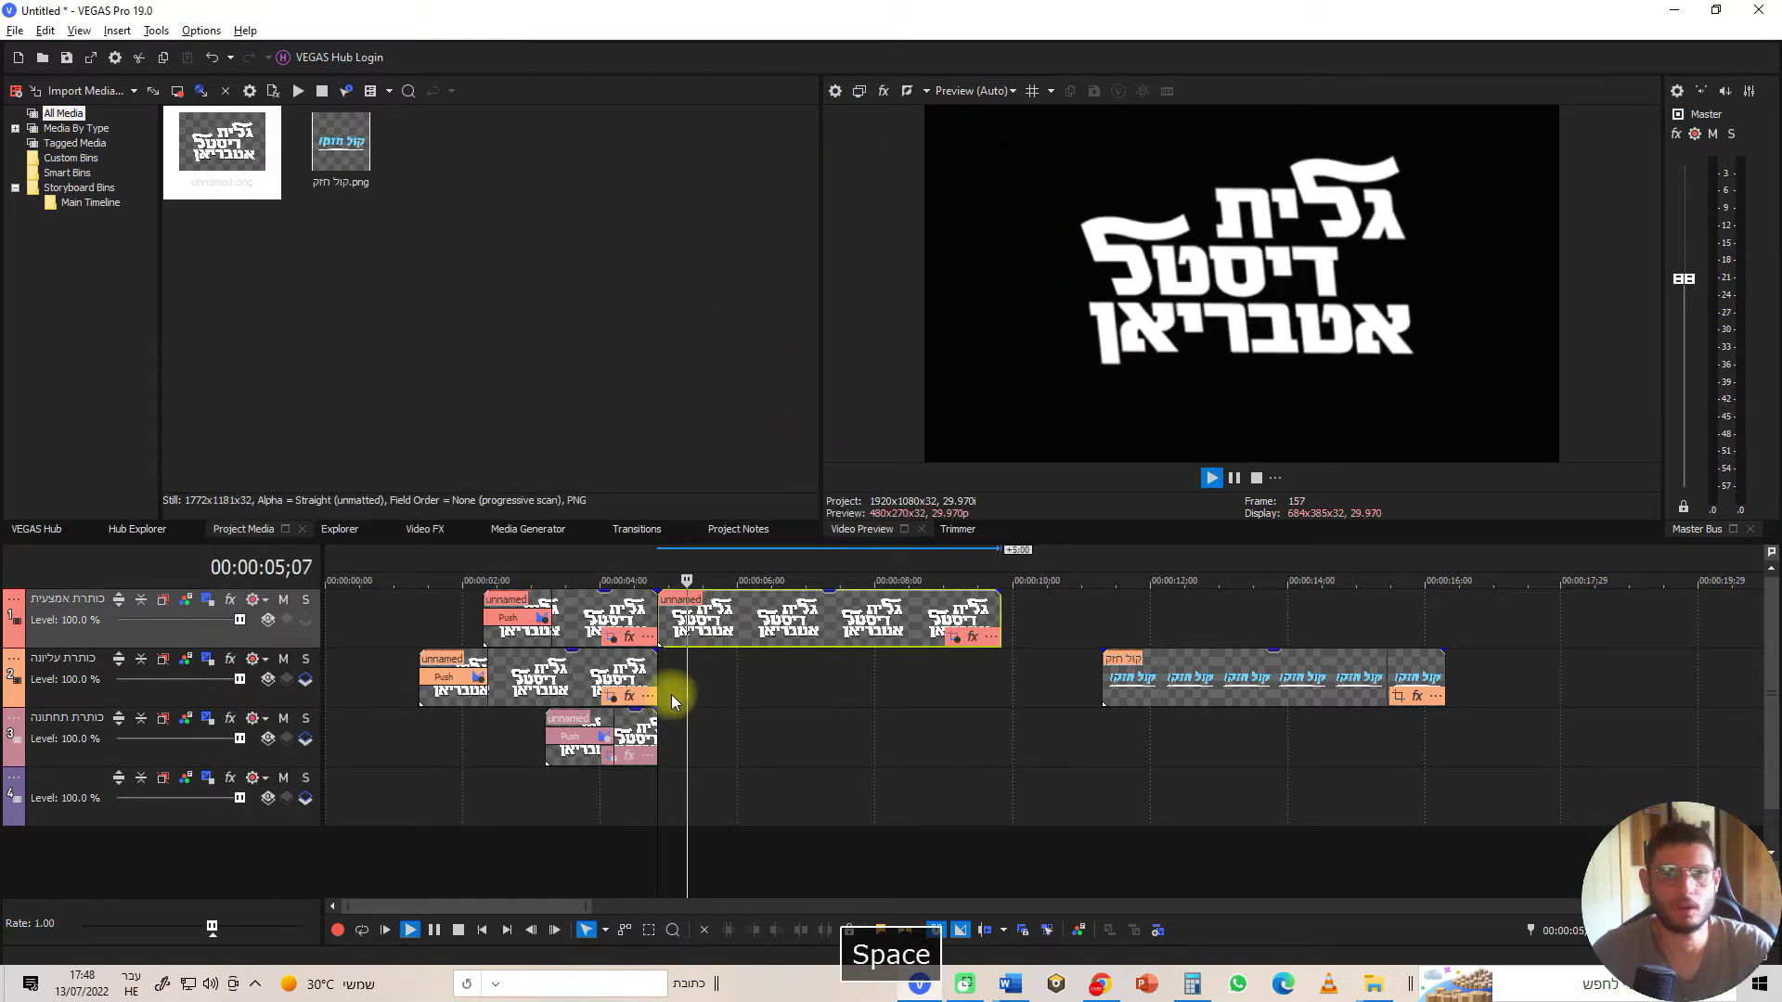
{"action": "key", "text": "space"}
{"action": "key", "text": "space"}
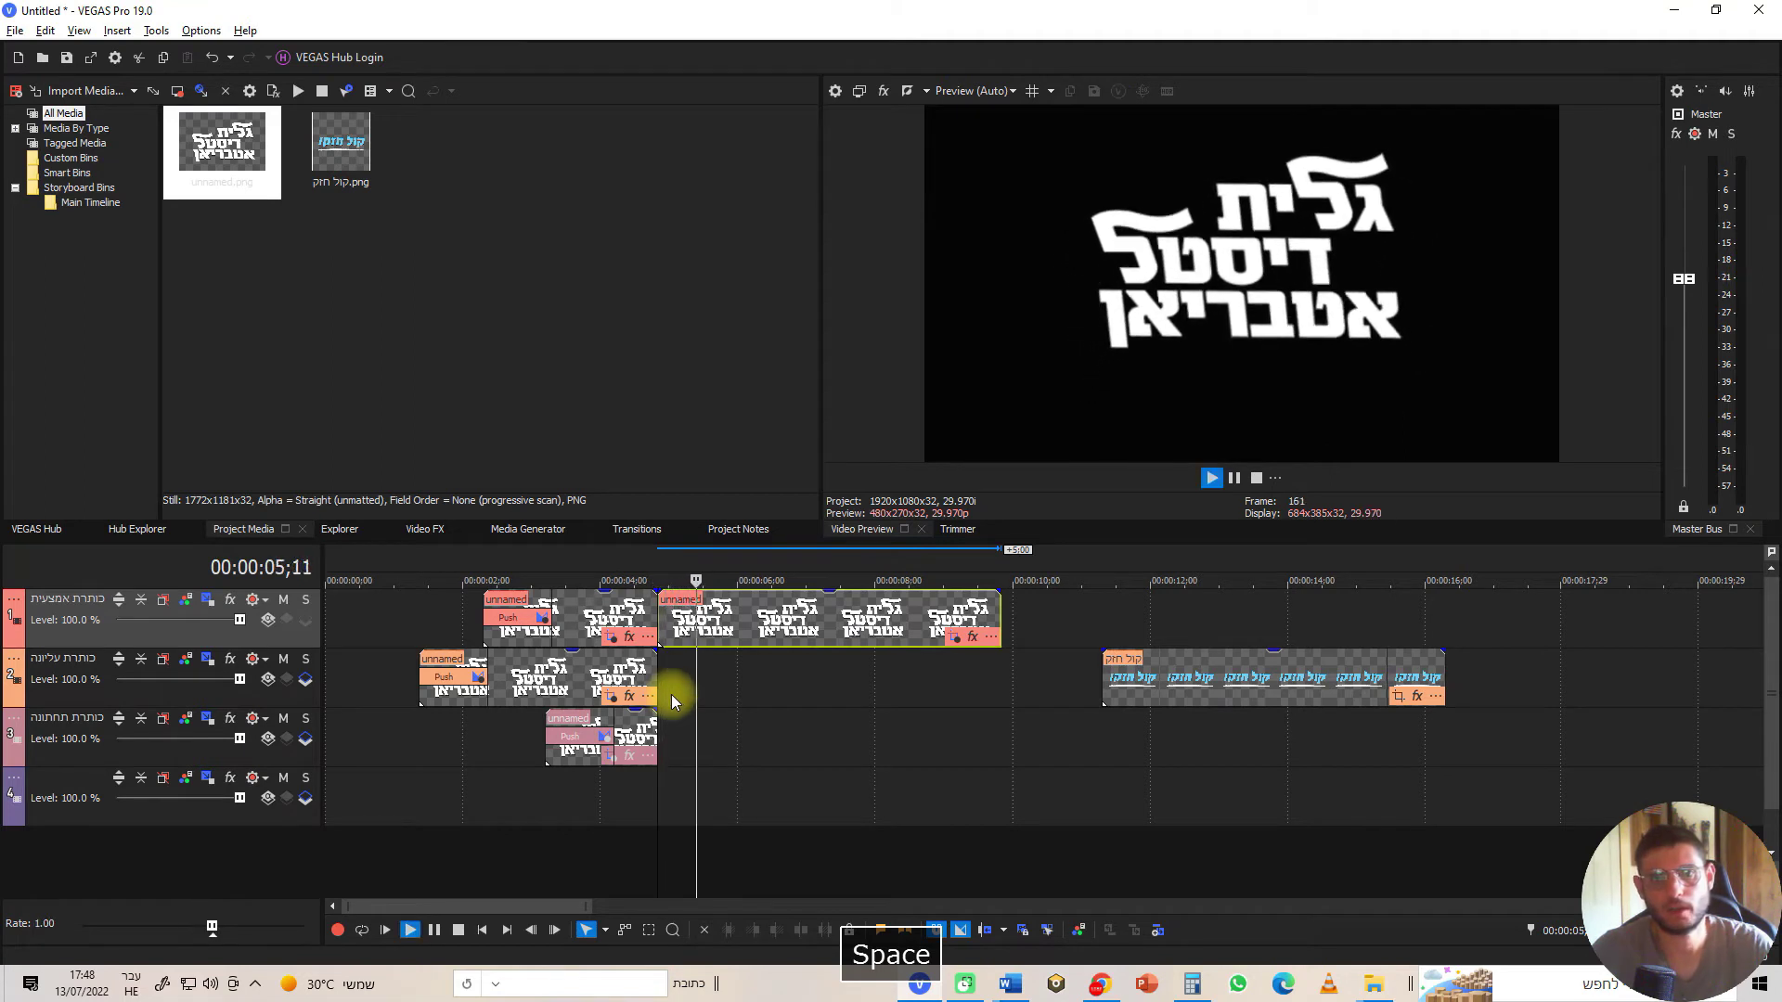
{"action": "key", "text": "space"}
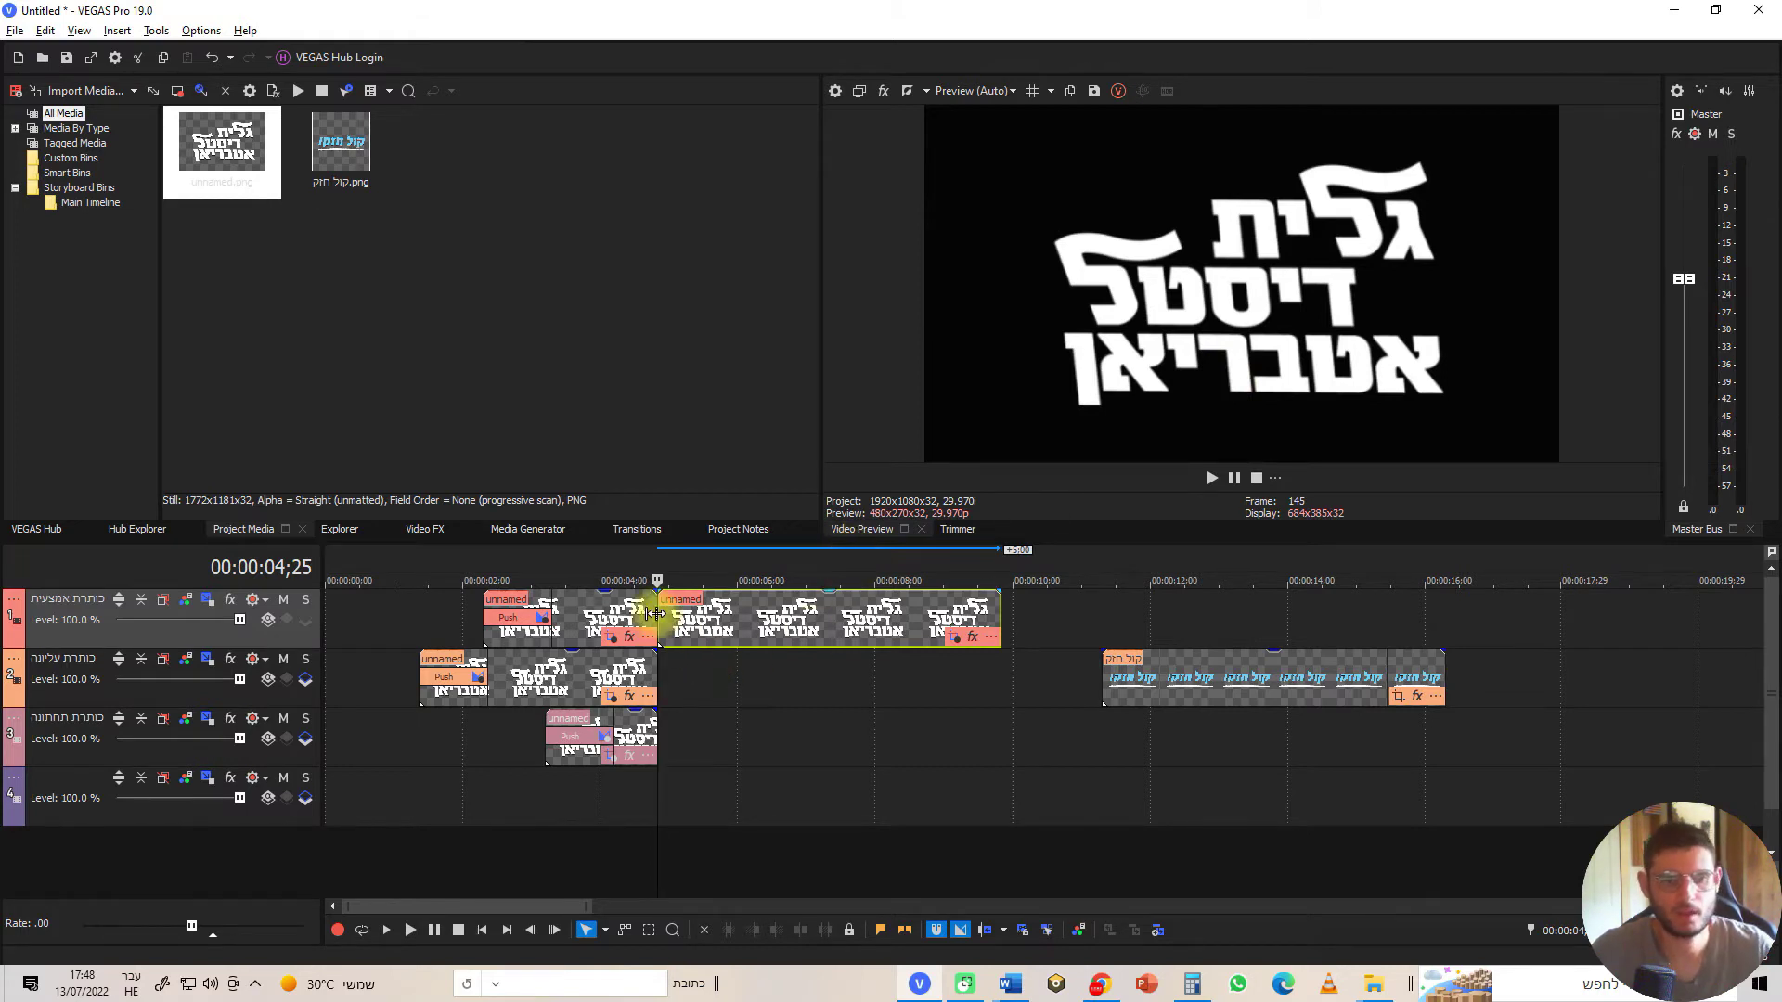
{"action": "left_click", "coordinate": [624, 559]}
{"action": "key", "text": "space"}
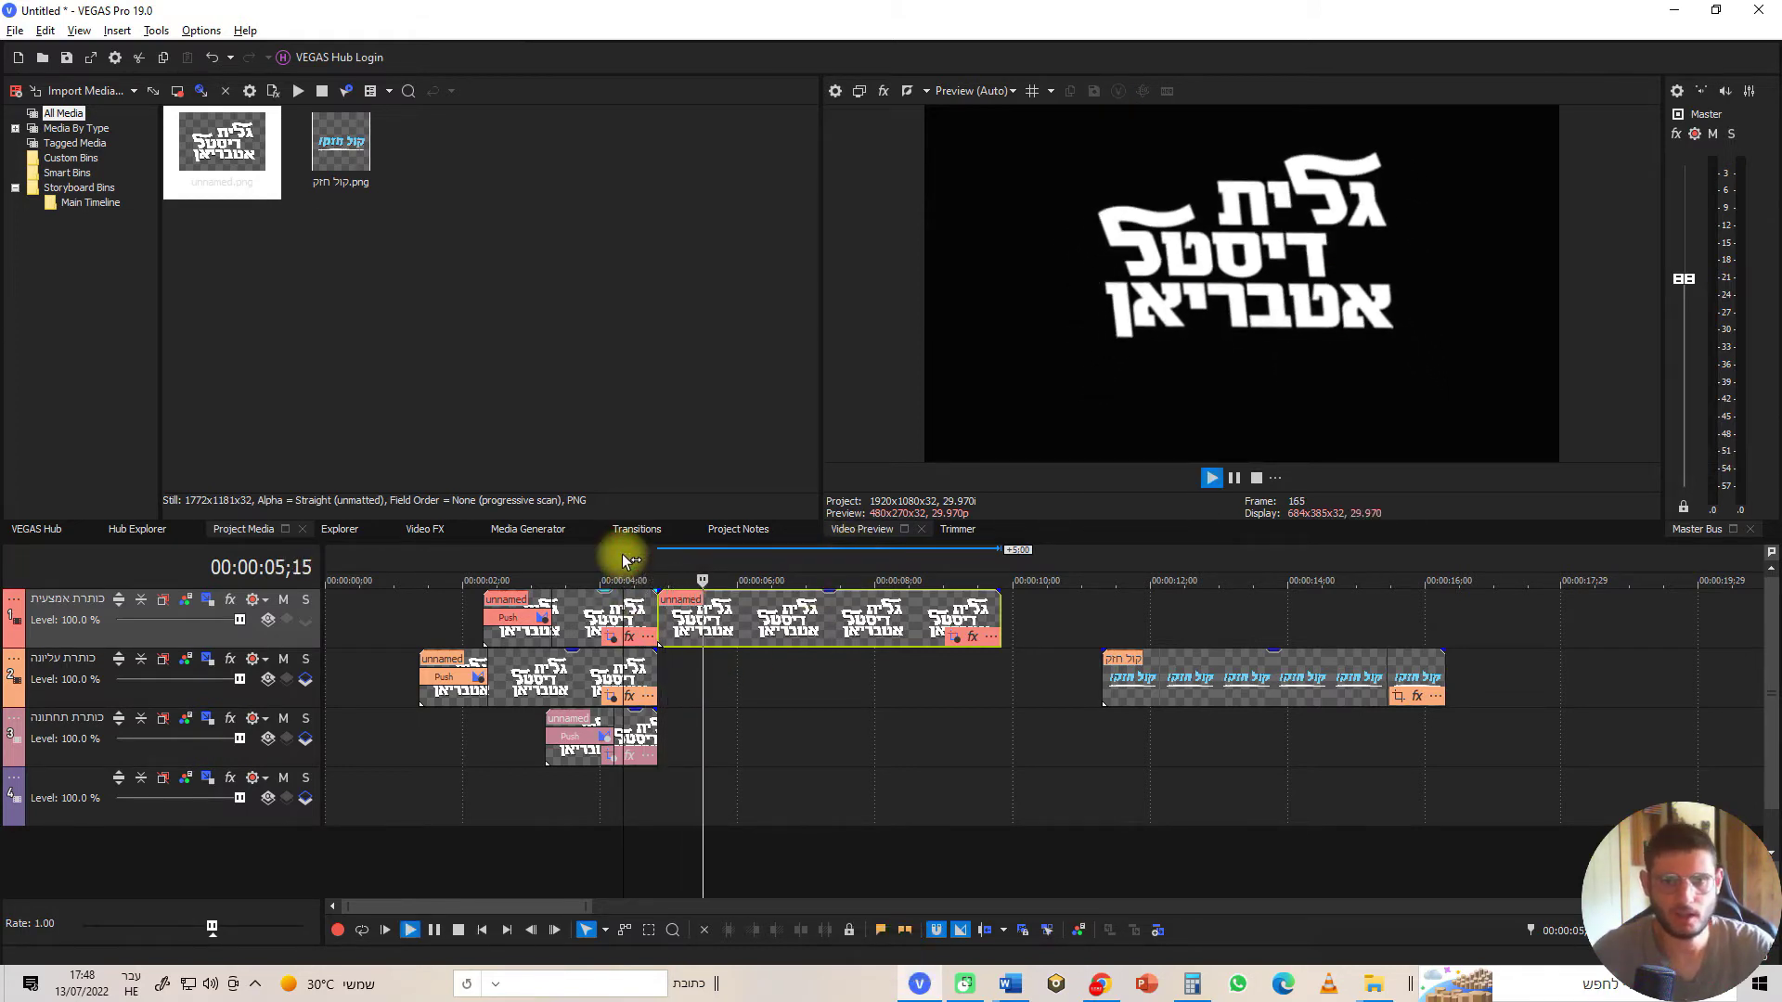
{"action": "key", "text": "space"}
Move the קול חזק clip to the empty fourth track, aligned with the full title clip's start, and name the track "סיסמה"
{"action": "left_click_drag", "start_coordinate": [1186, 694], "coordinate": [735, 791]}
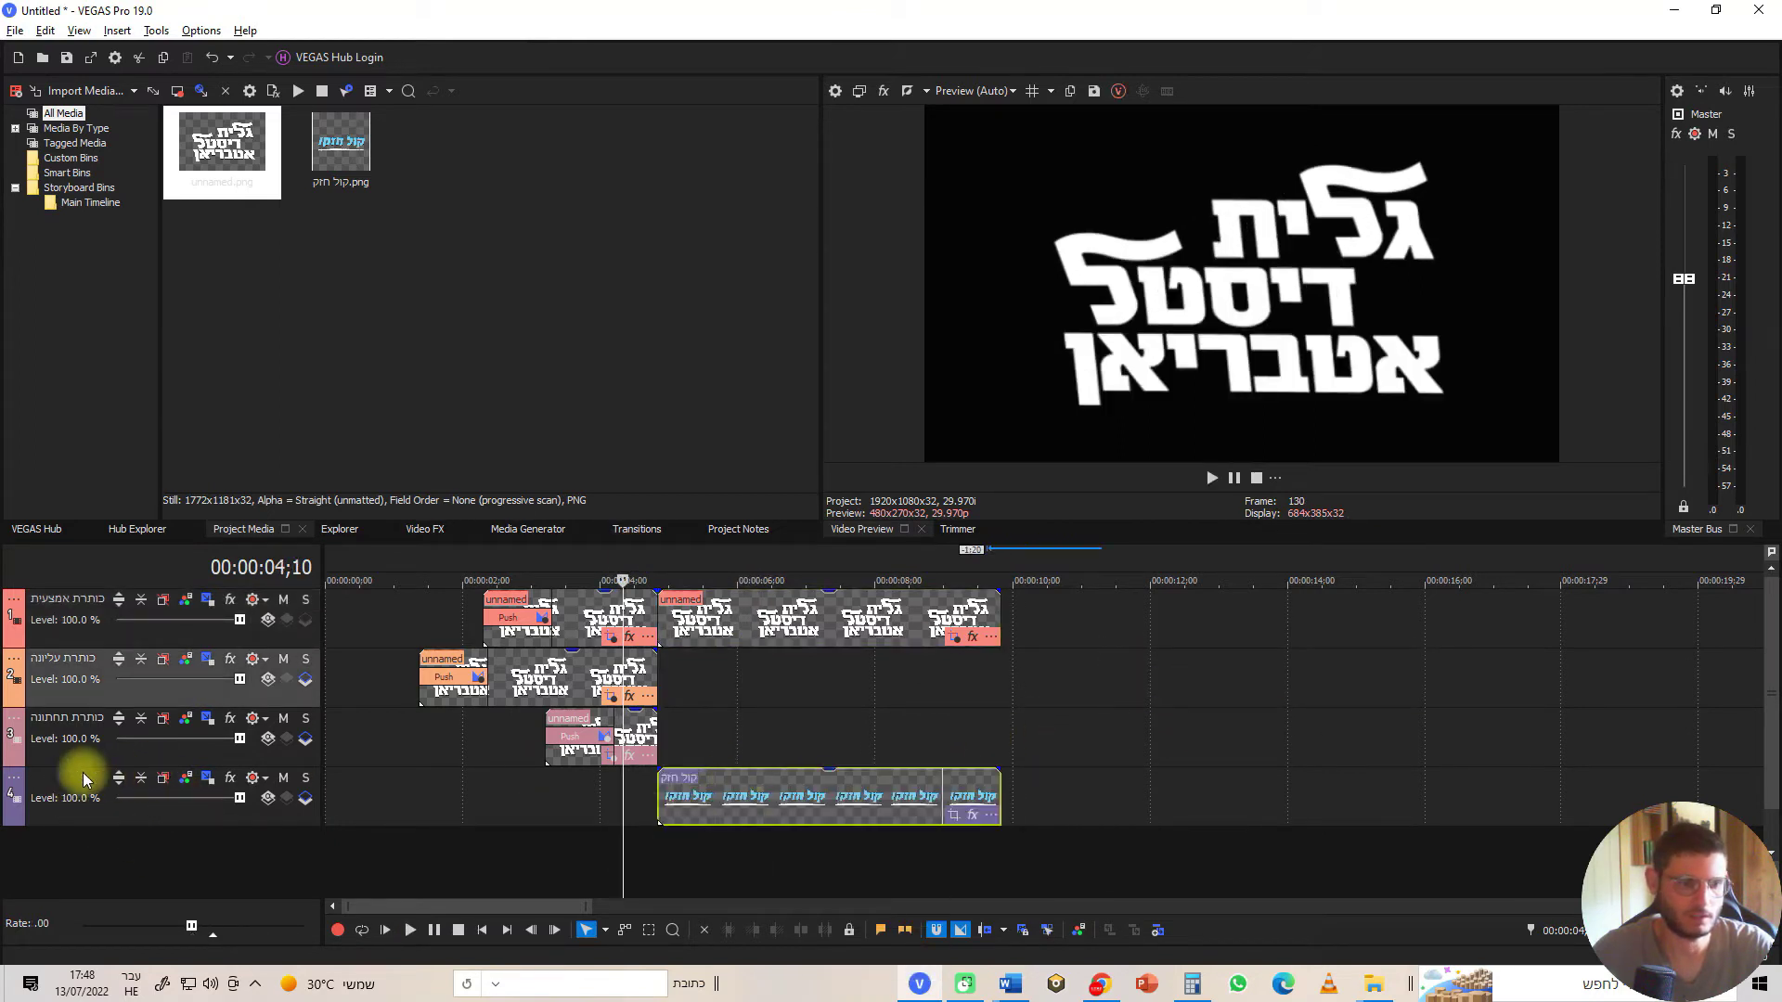
{"action": "double_click", "coordinate": [71, 778]}
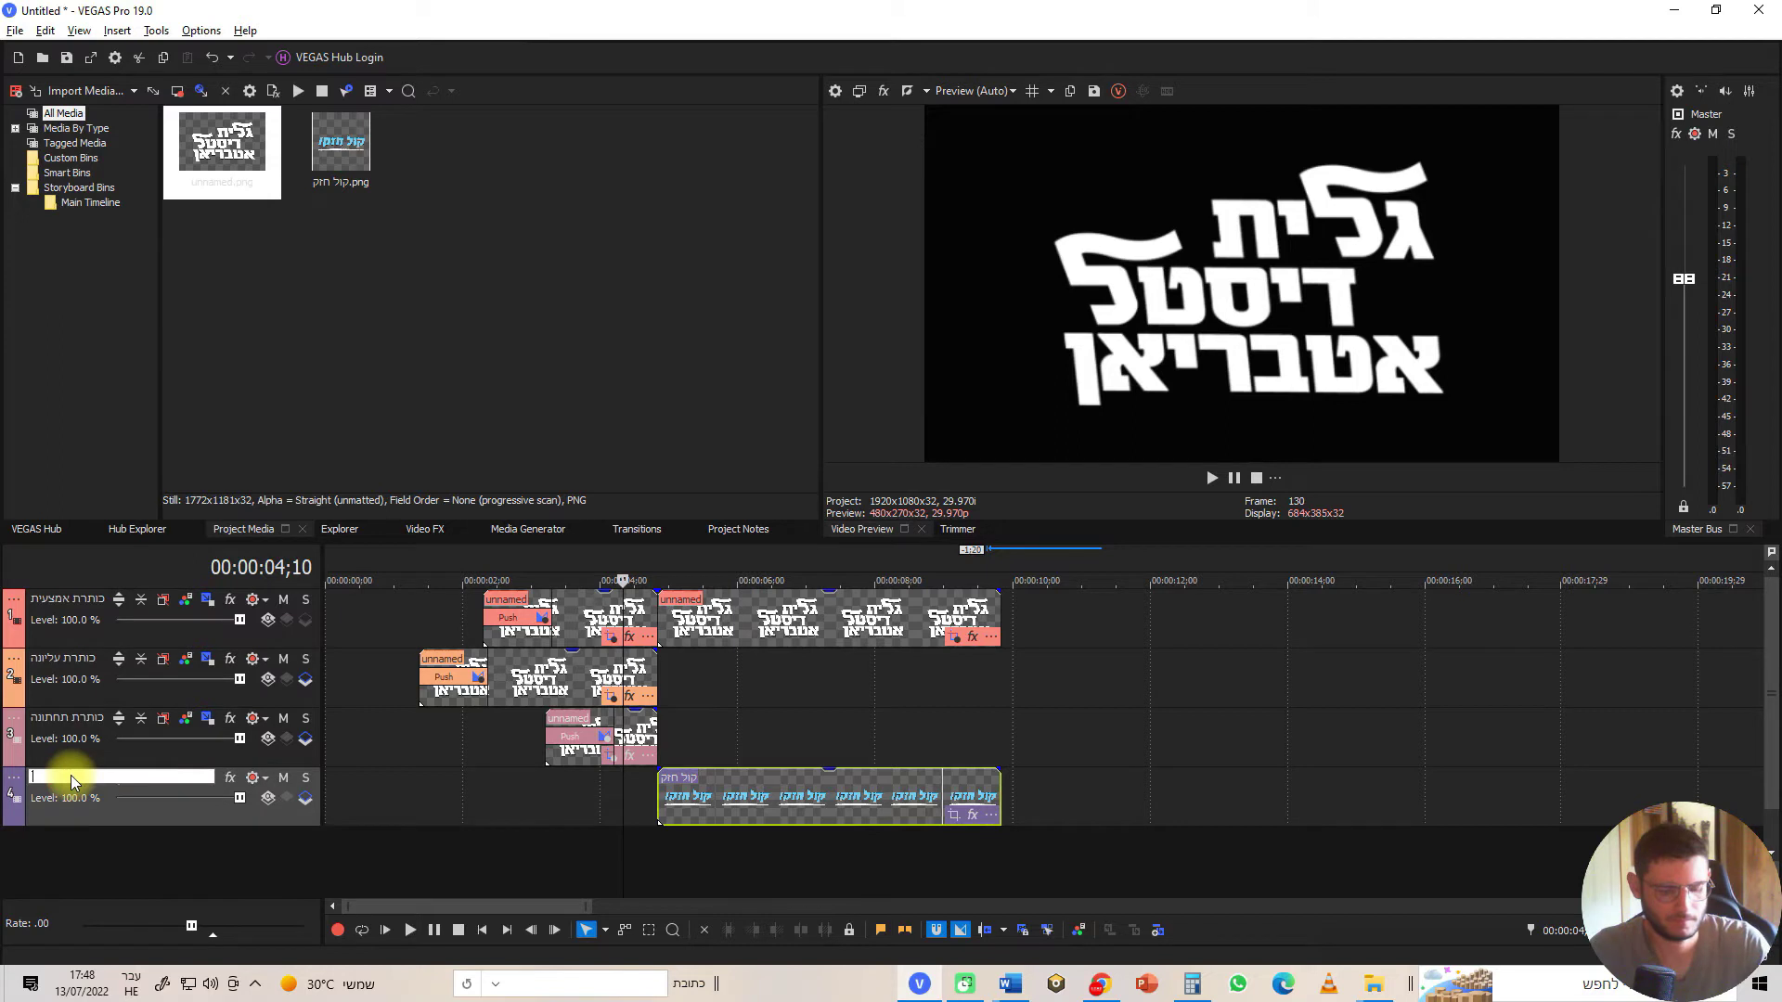
{"action": "type", "text": "סיסמה"}
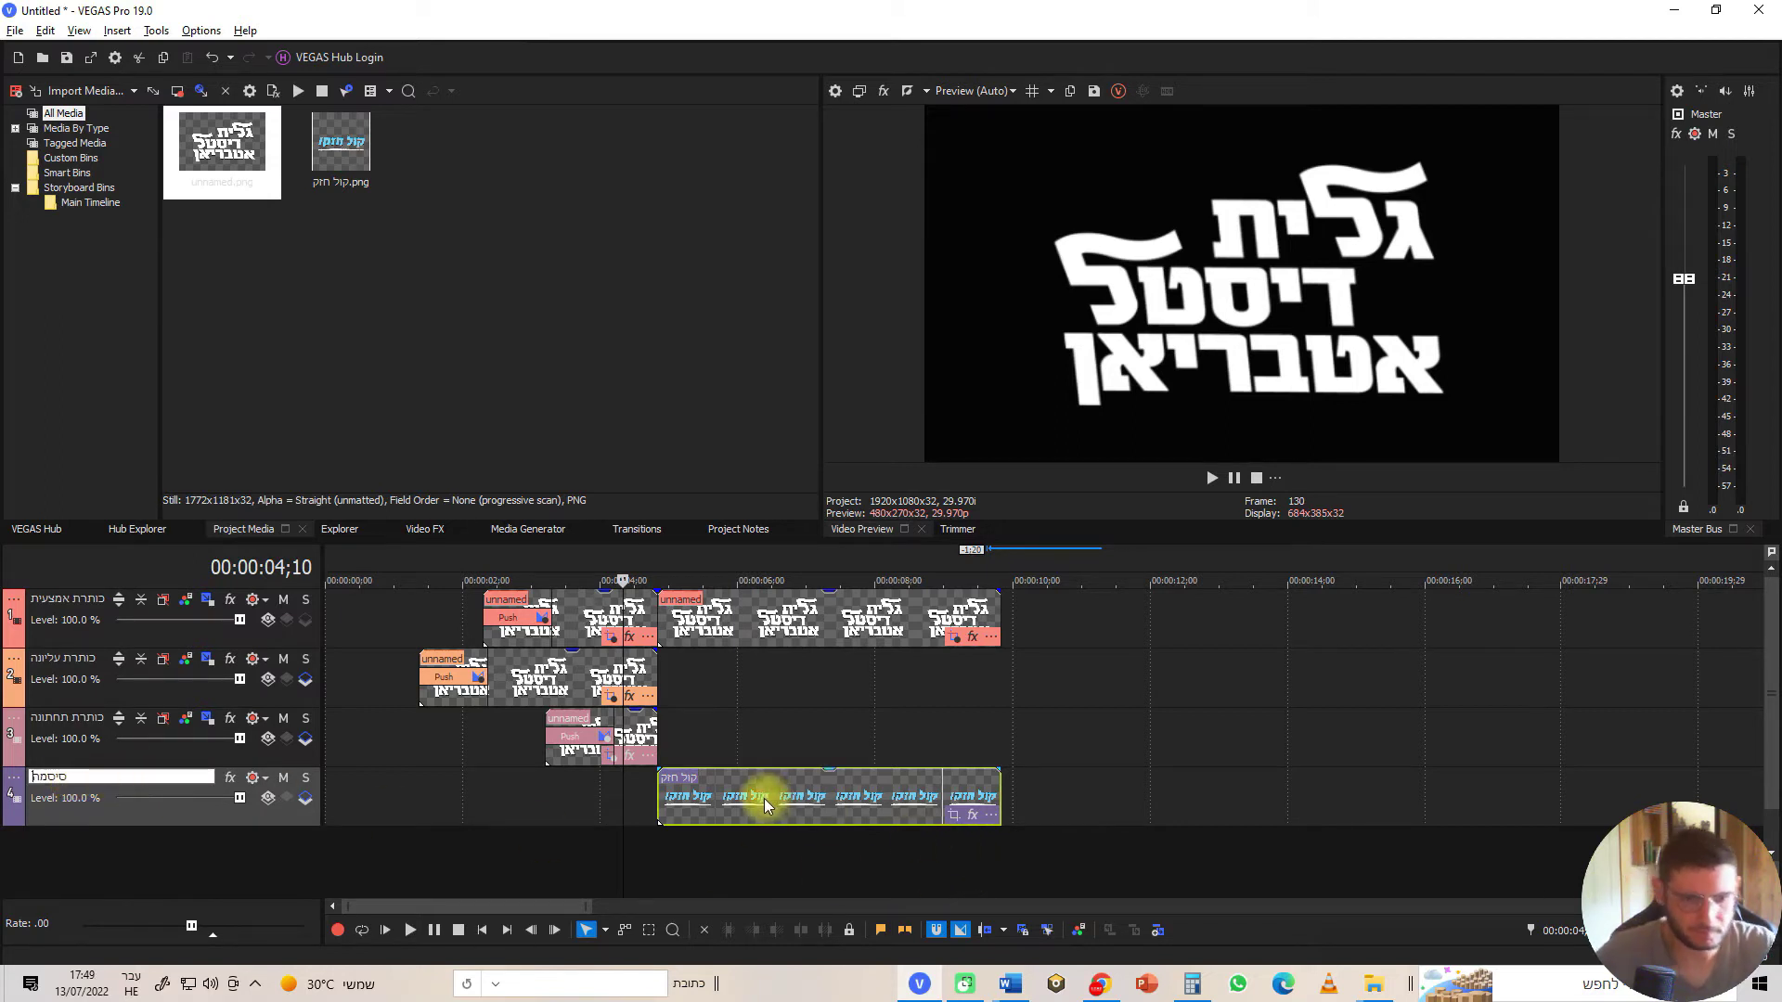
With the playhead at 6;02, lower the slogan beneath the title by moving its Pan/Crop frame to a Y Center of about 810
{"action": "left_click", "coordinate": [743, 797]}
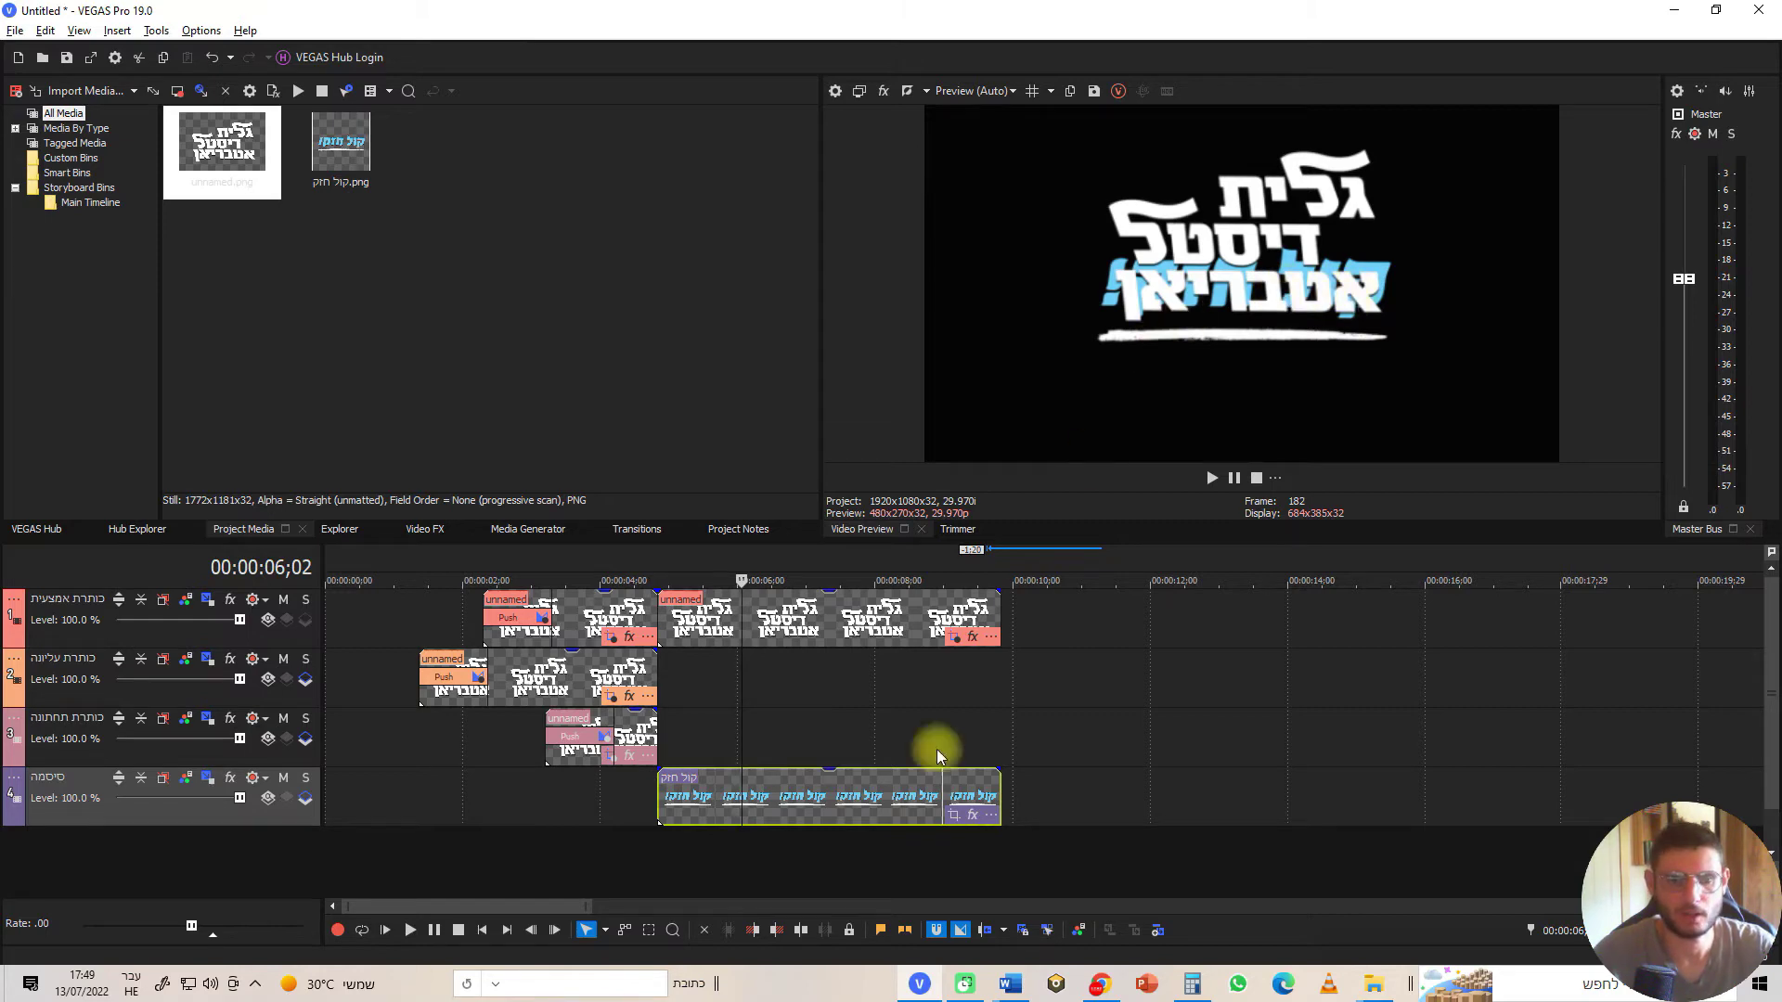
{"action": "left_click", "coordinate": [956, 819]}
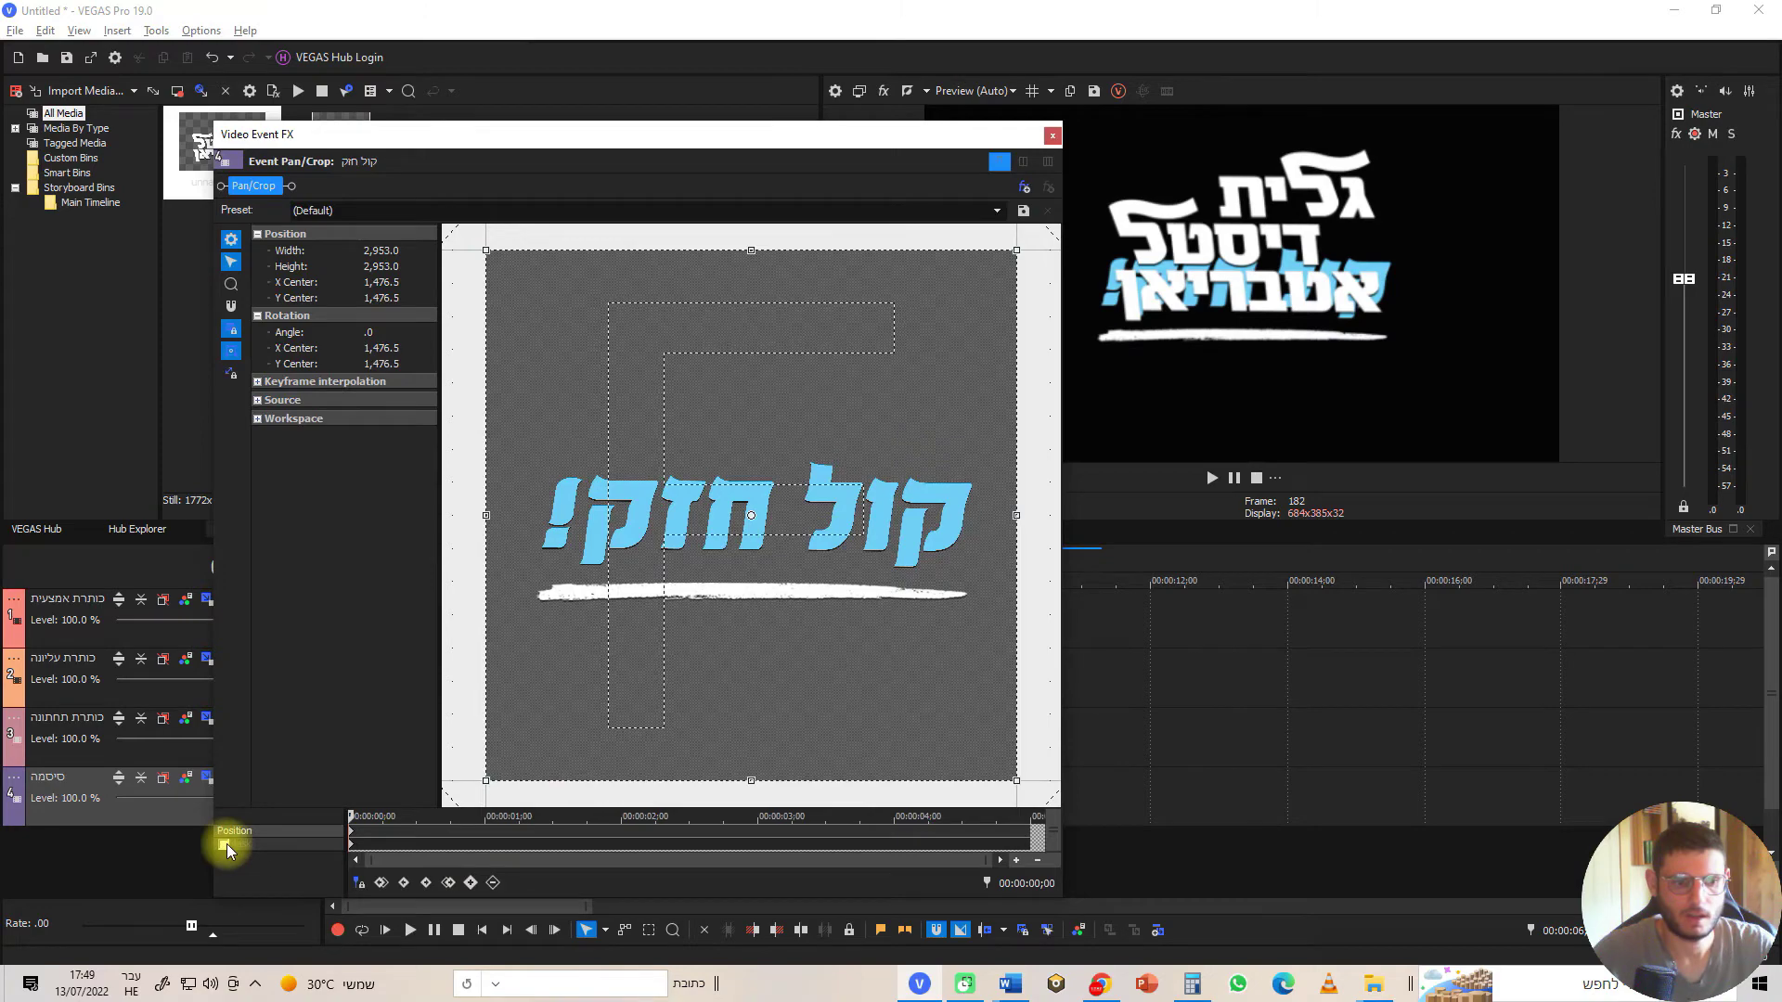
{"action": "left_click_drag", "start_coordinate": [792, 718], "coordinate": [792, 596]}
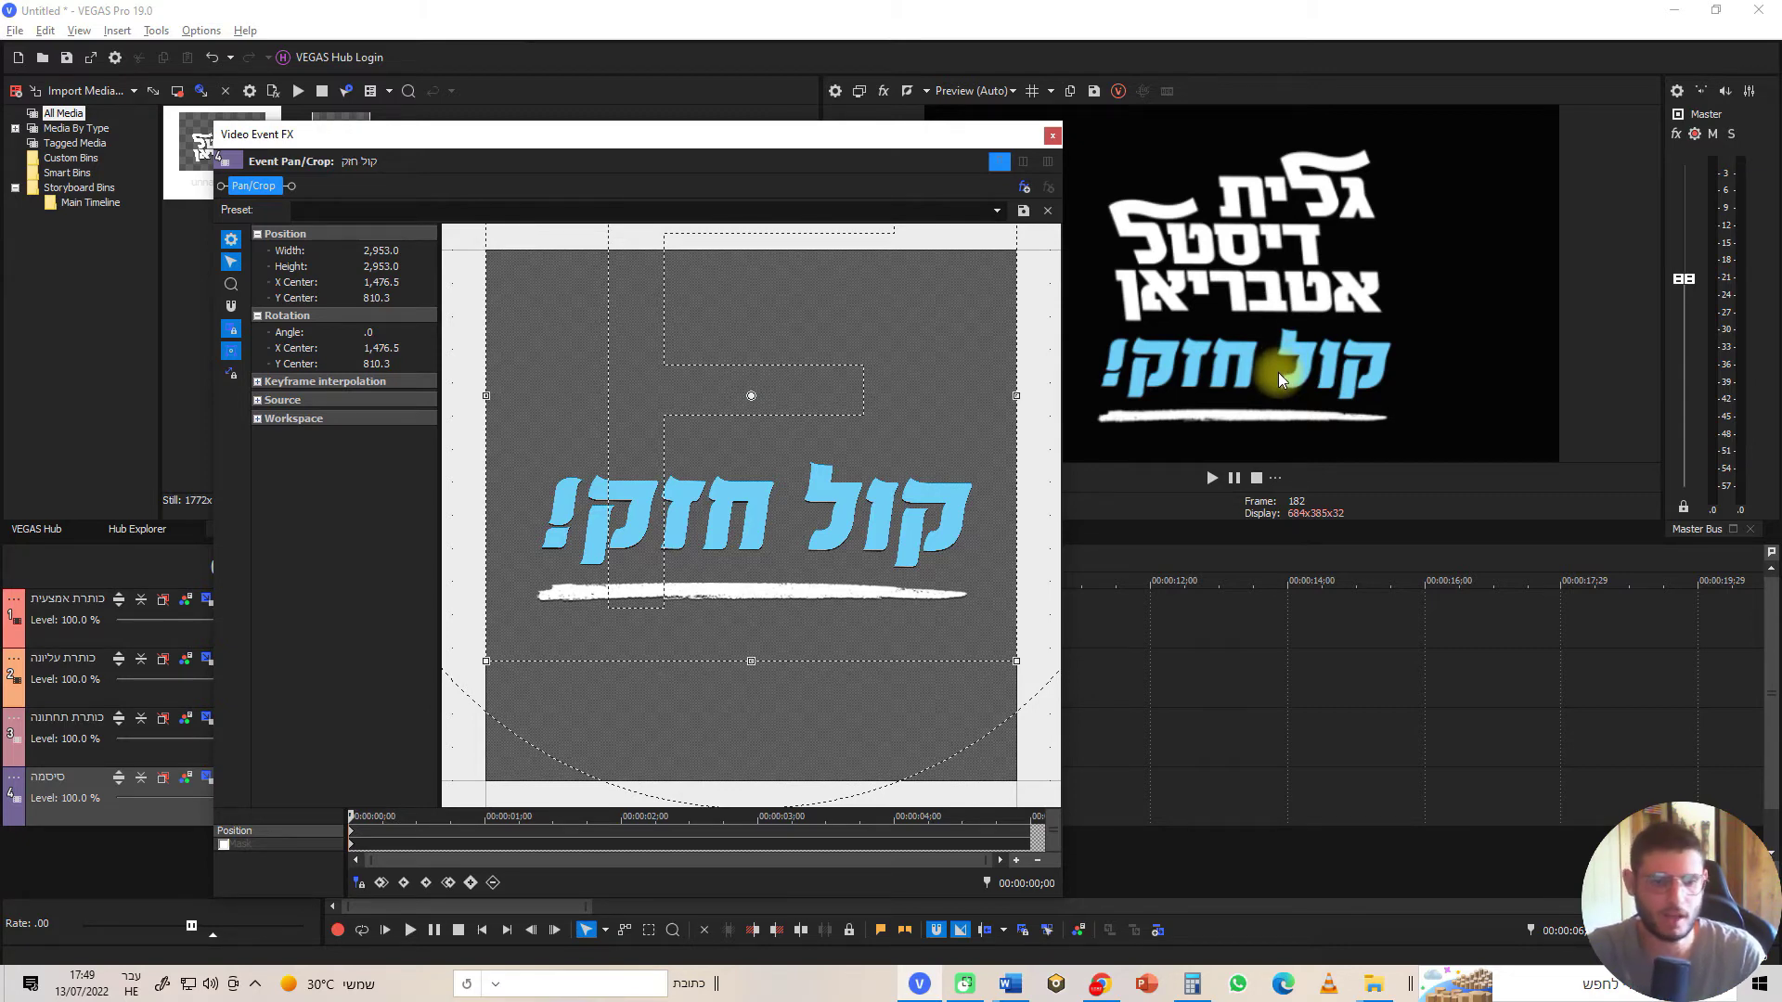
Enable masking on the slogan clip, draw a positive rectangular mask around the letter ק, tilt and enlarge it slightly, and close the window
{"action": "left_click", "coordinate": [224, 845]}
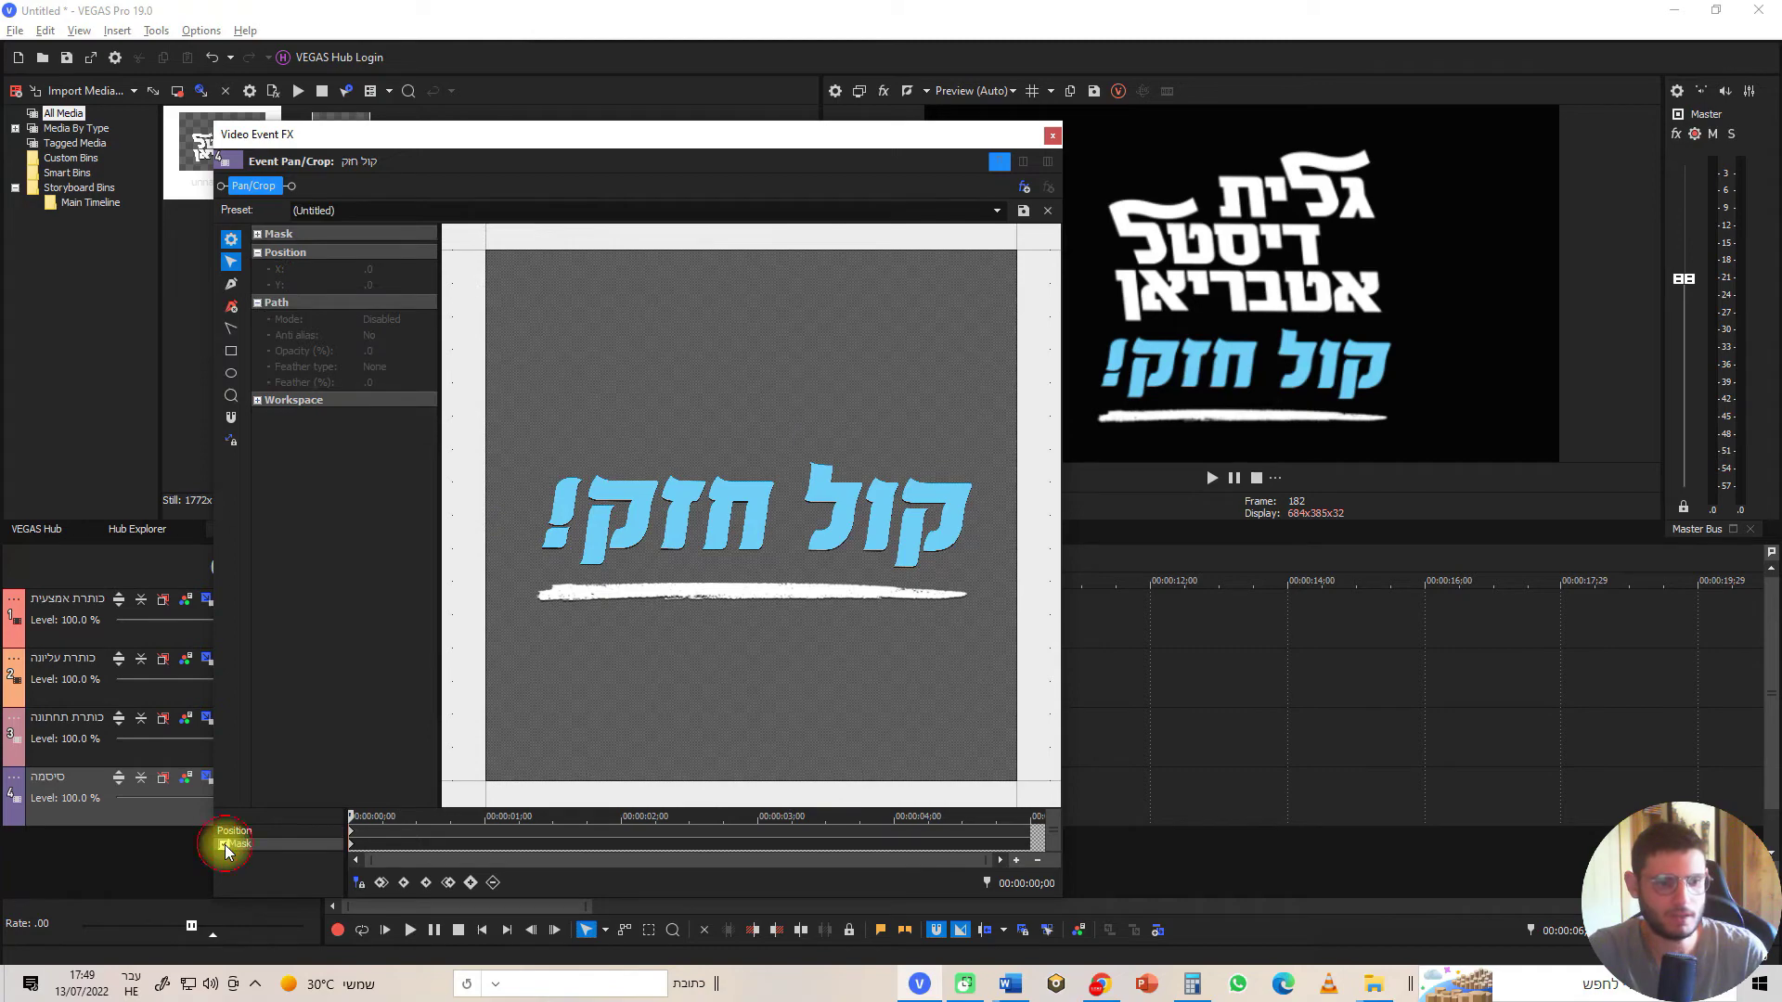
{"action": "left_click", "coordinate": [230, 350]}
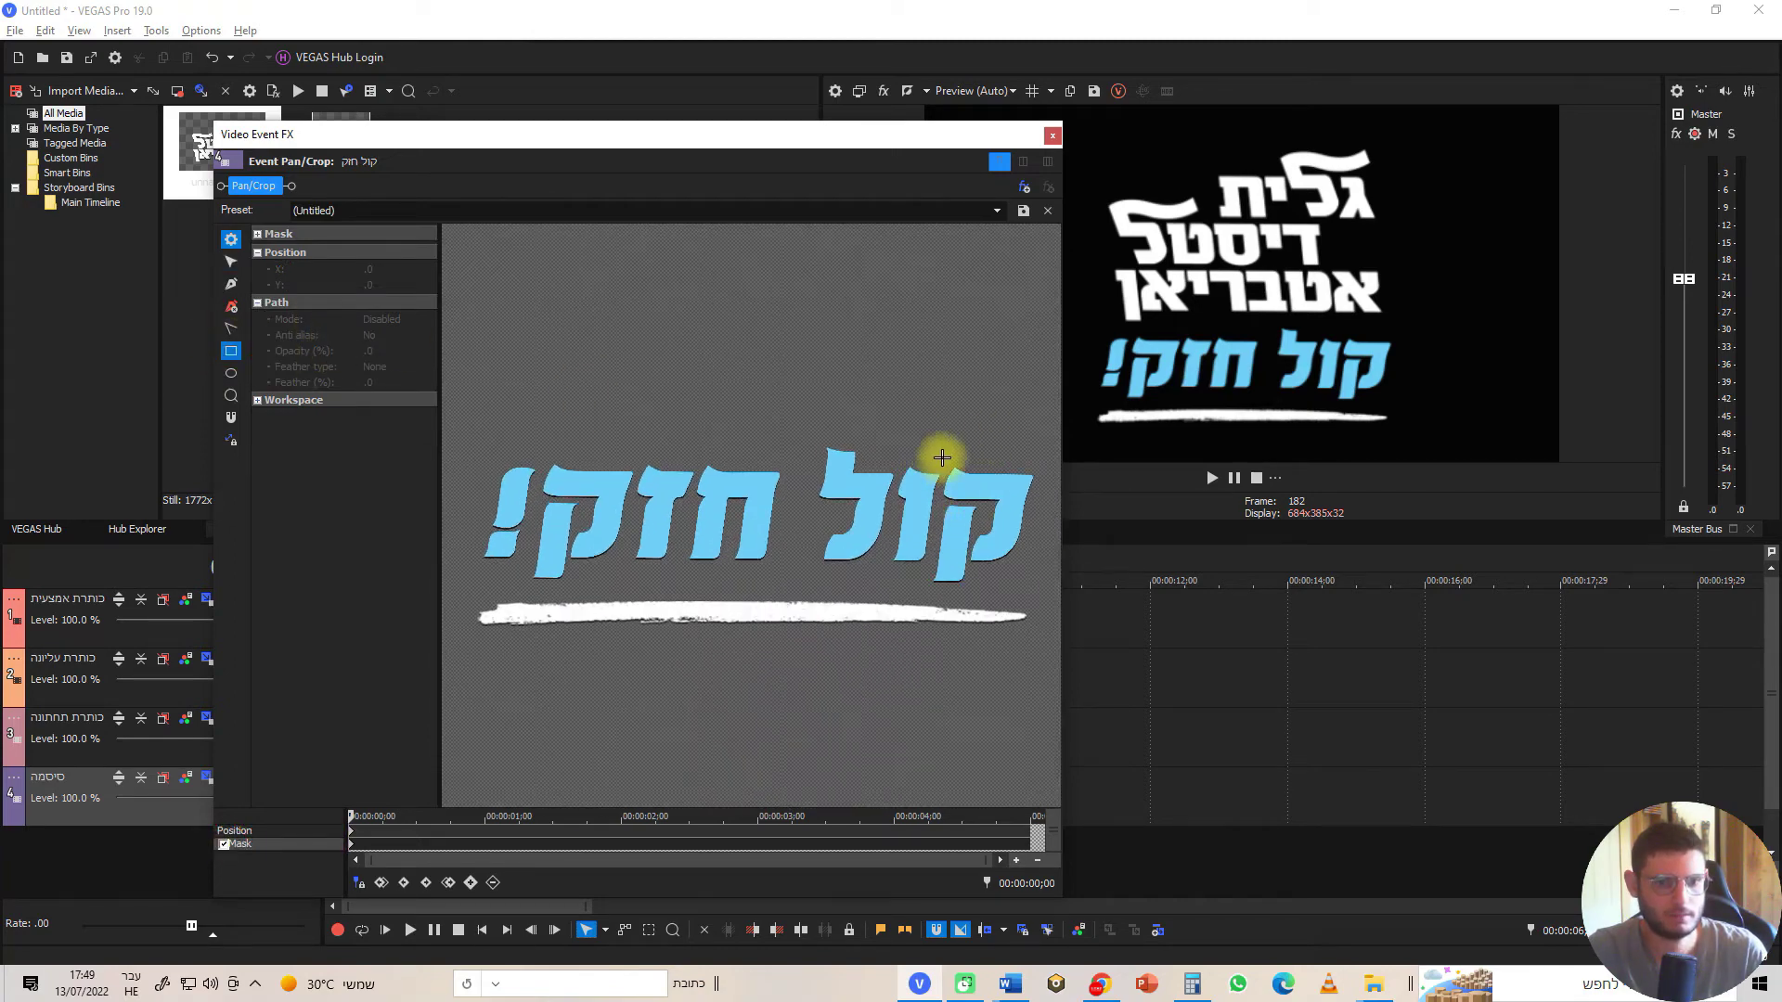
{"action": "left_click_drag", "start_coordinate": [936, 457], "coordinate": [1037, 598]}
{"action": "left_click_drag", "start_coordinate": [998, 530], "coordinate": [996, 535]}
{"action": "left_click", "coordinate": [994, 533]}
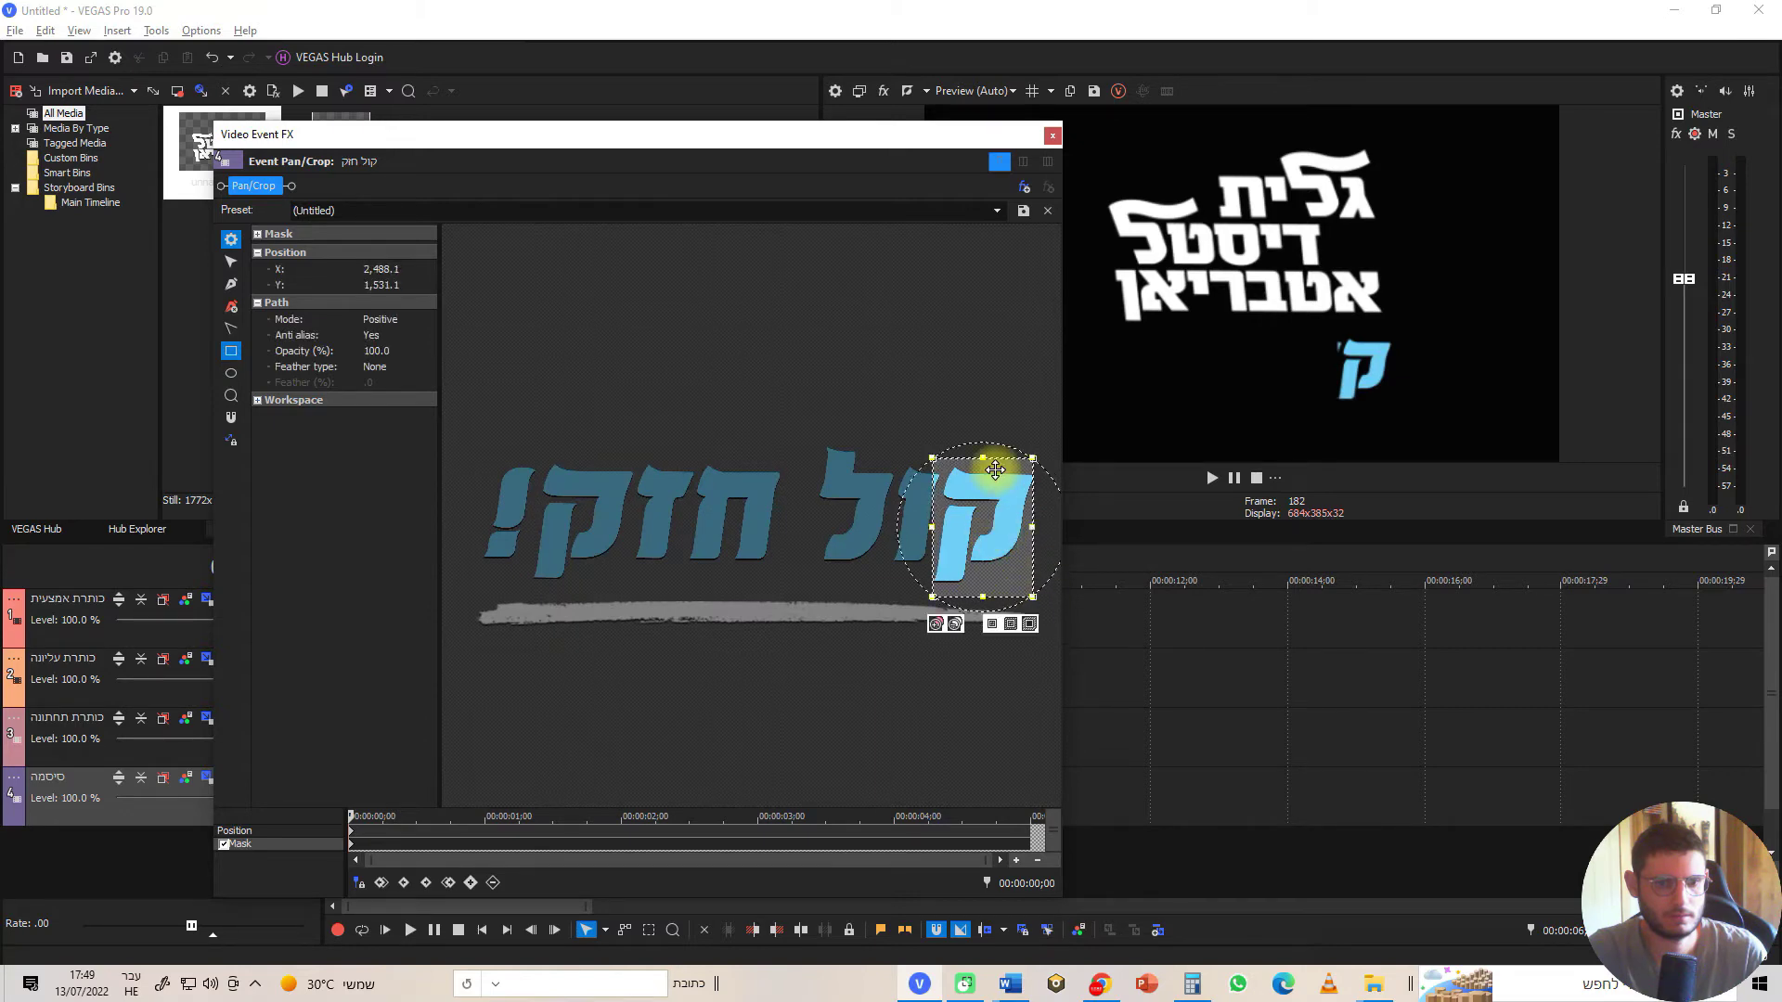
{"action": "left_click_drag", "start_coordinate": [990, 445], "coordinate": [1002, 453]}
{"action": "left_click_drag", "start_coordinate": [985, 601], "coordinate": [984, 599]}
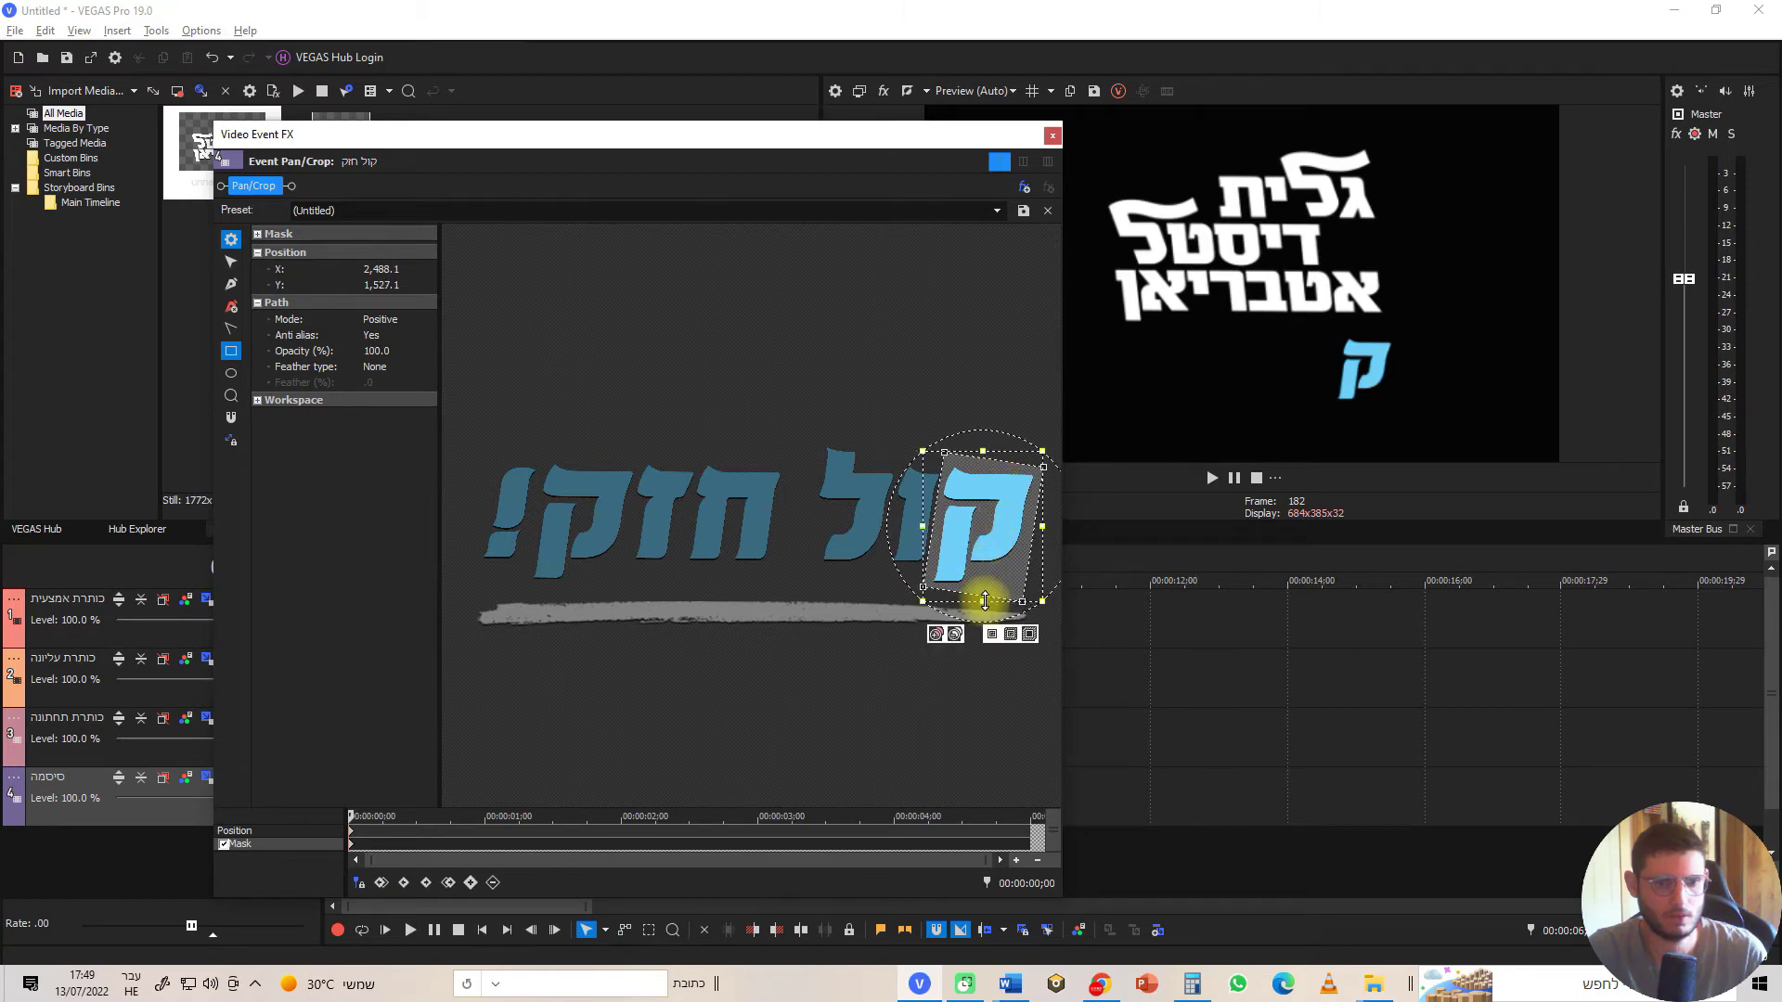
{"action": "left_click", "coordinate": [1052, 140]}
Shift the slogan clip to start at about 5;21, around the end of the title's movement, checking the timing with playback
{"action": "left_click", "coordinate": [688, 795]}
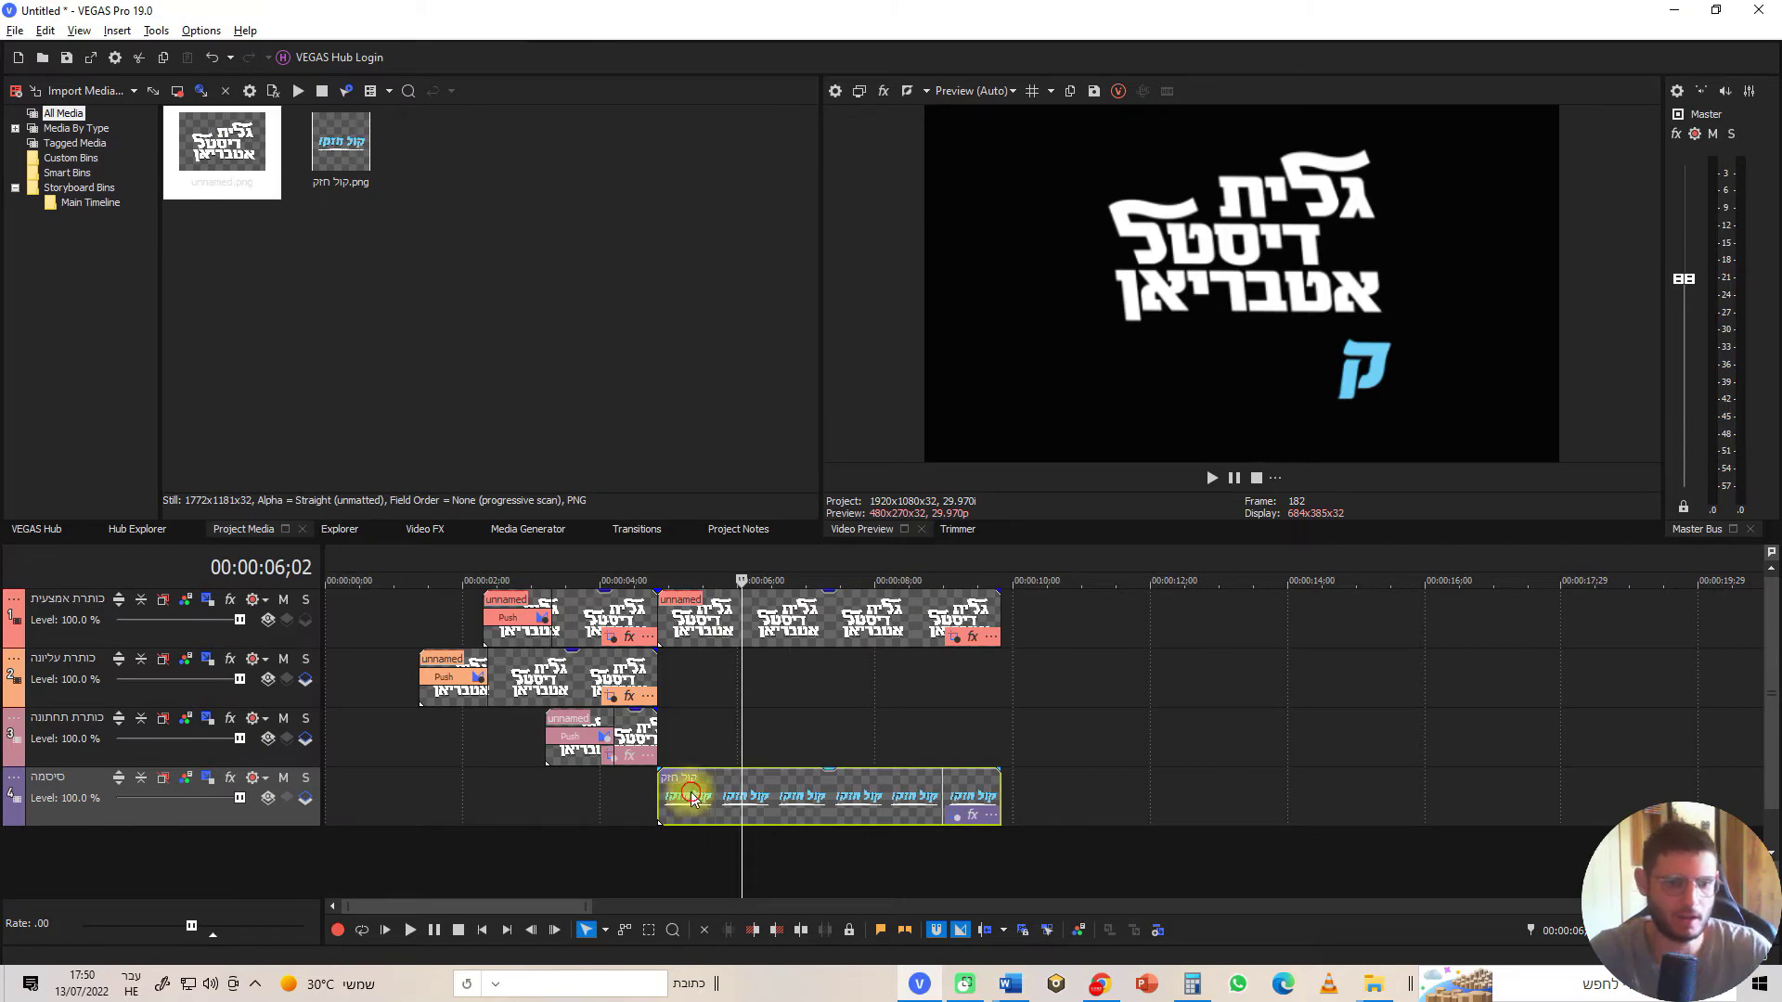
{"action": "left_click", "coordinate": [684, 795]}
{"action": "scroll", "coordinate": [993, 844], "scroll_direction": "up", "scroll_amount": 5}
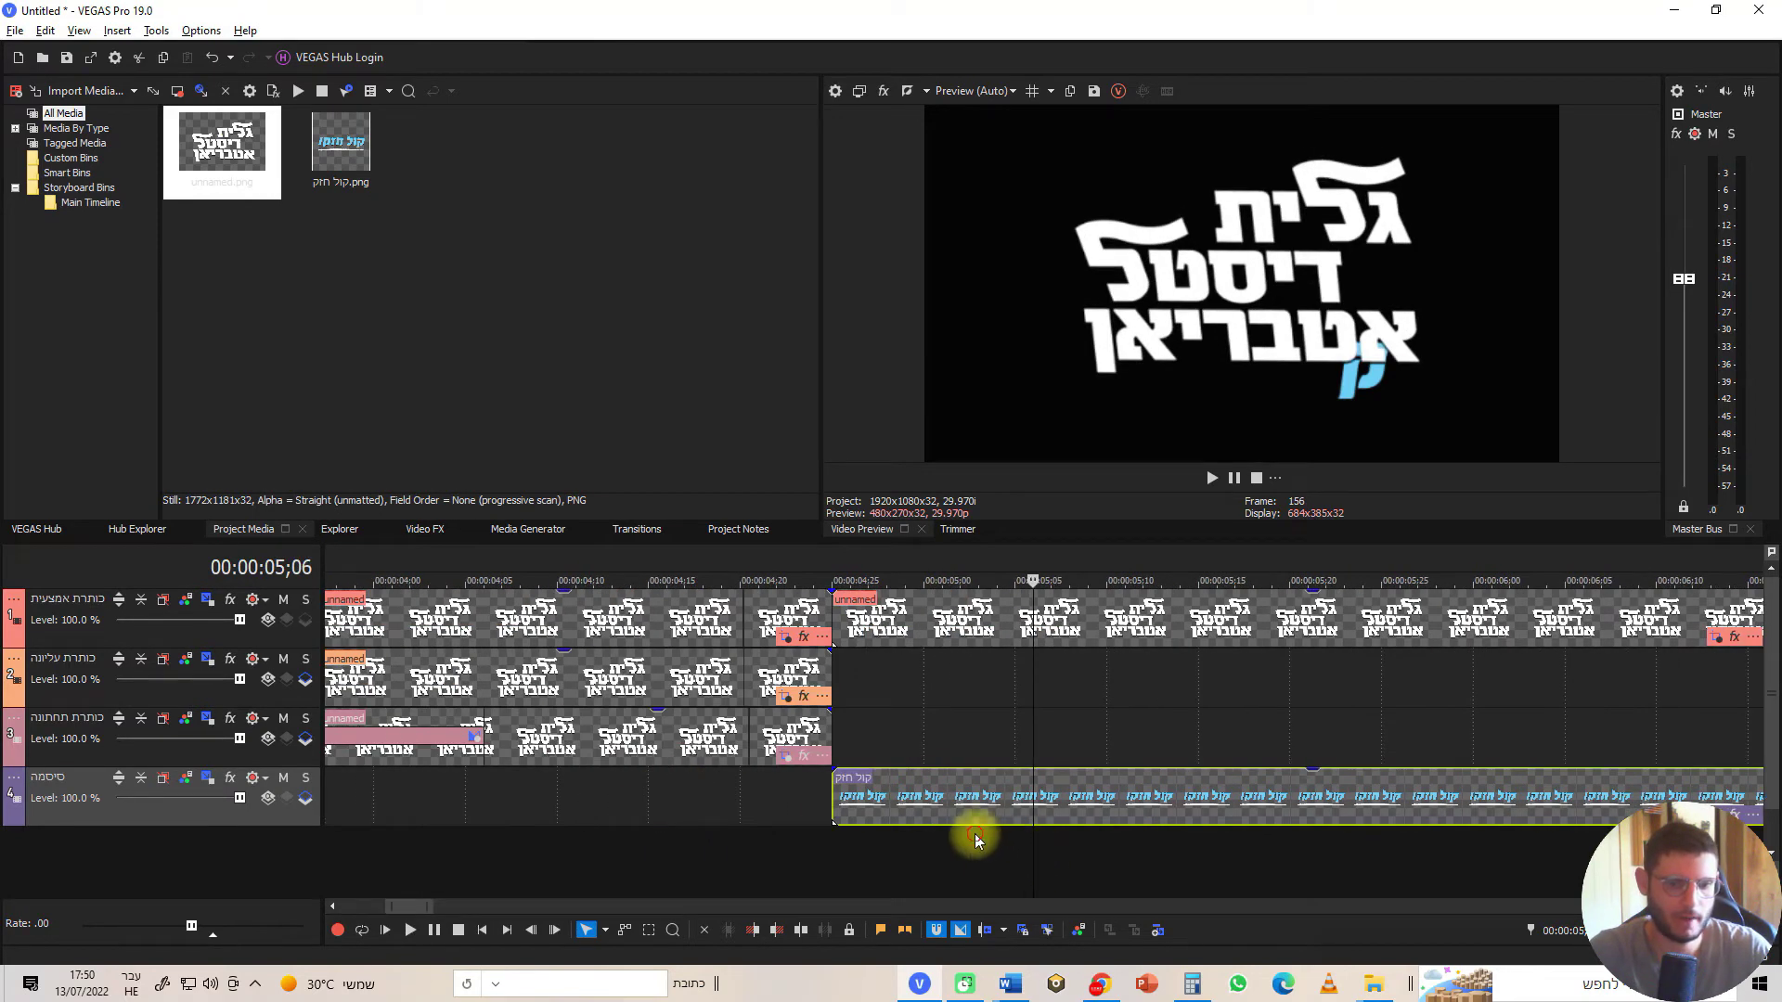
{"action": "left_click", "coordinate": [887, 813]}
{"action": "left_click_drag", "start_coordinate": [868, 819], "coordinate": [1285, 798]}
{"action": "key", "text": "space"}
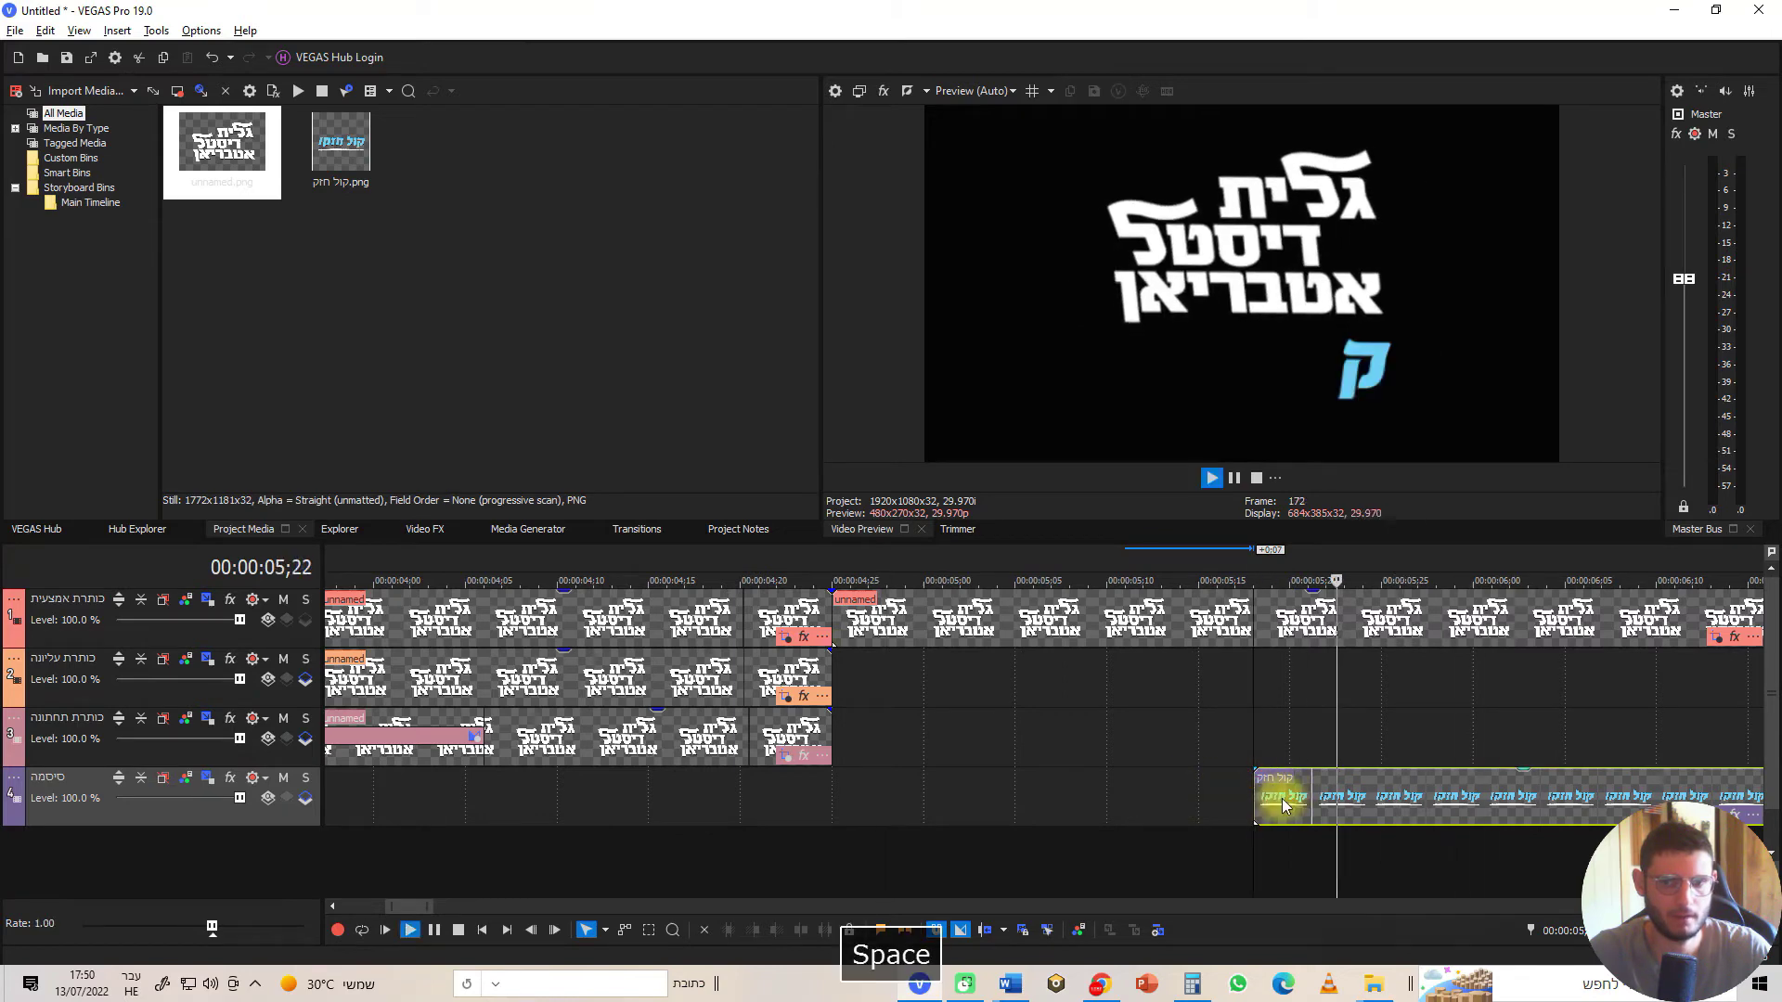
{"action": "left_click_drag", "start_coordinate": [1284, 804], "coordinate": [1341, 808]}
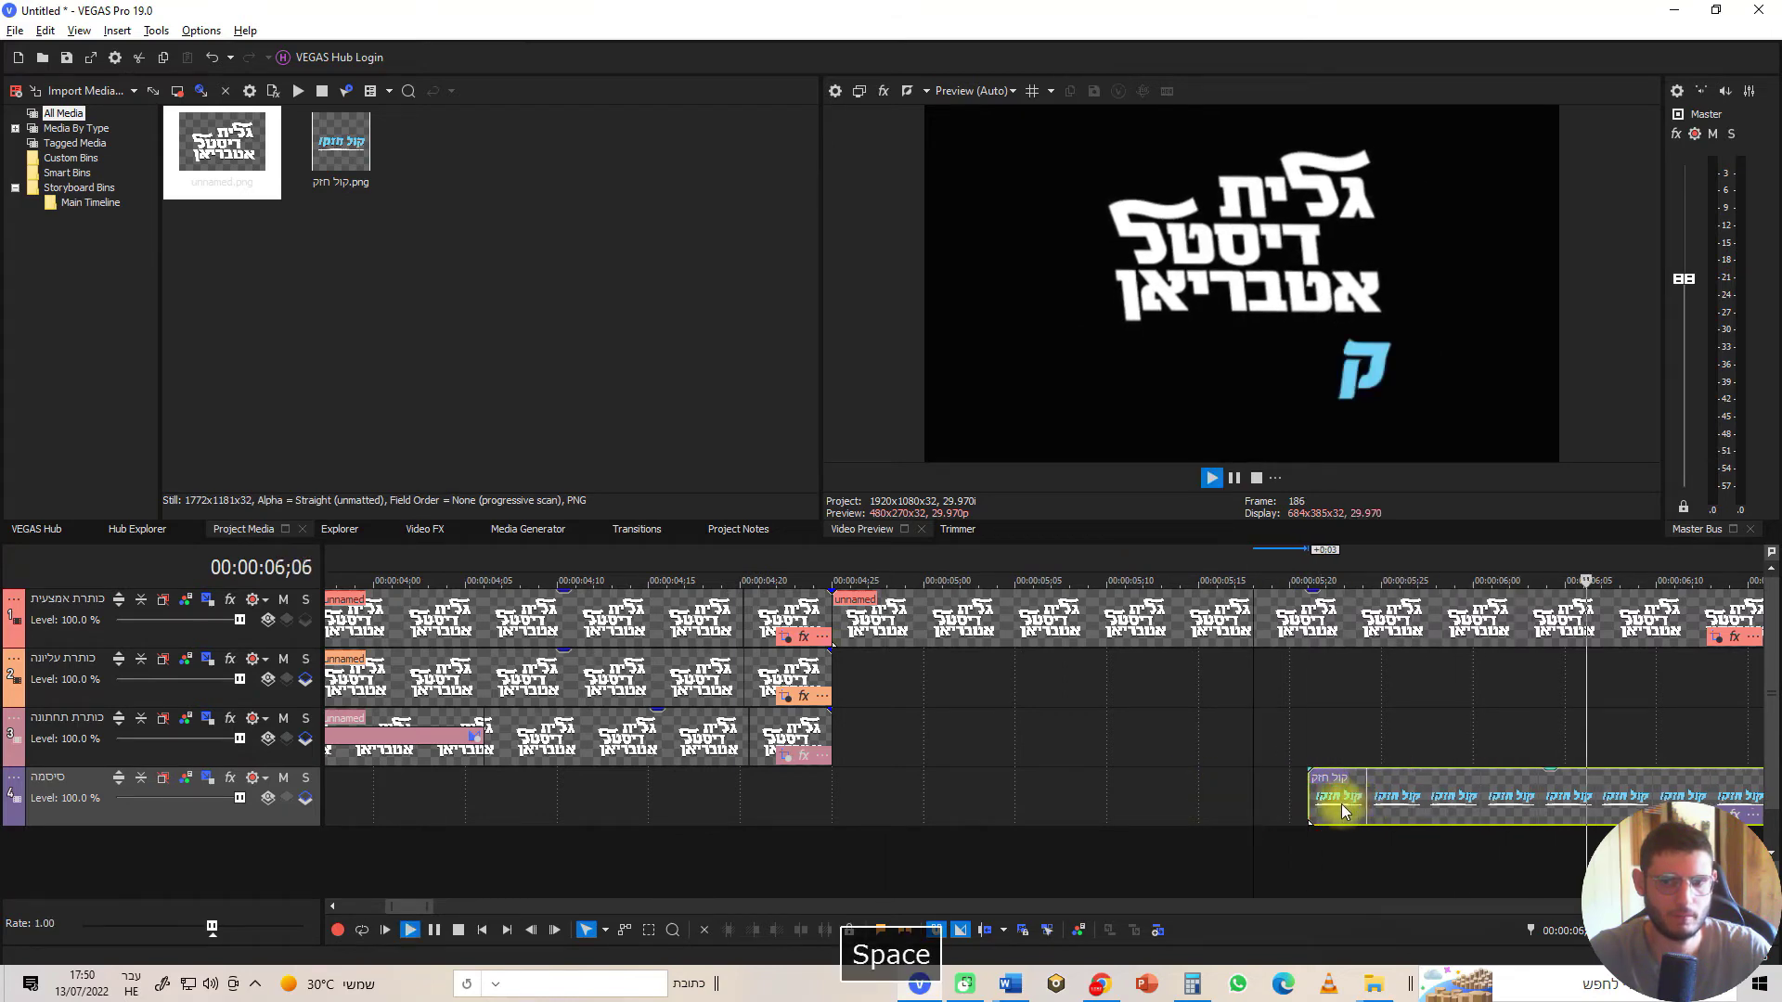
{"action": "key", "text": "space"}
{"action": "scroll", "coordinate": [1301, 785], "scroll_direction": "down", "scroll_amount": 5}
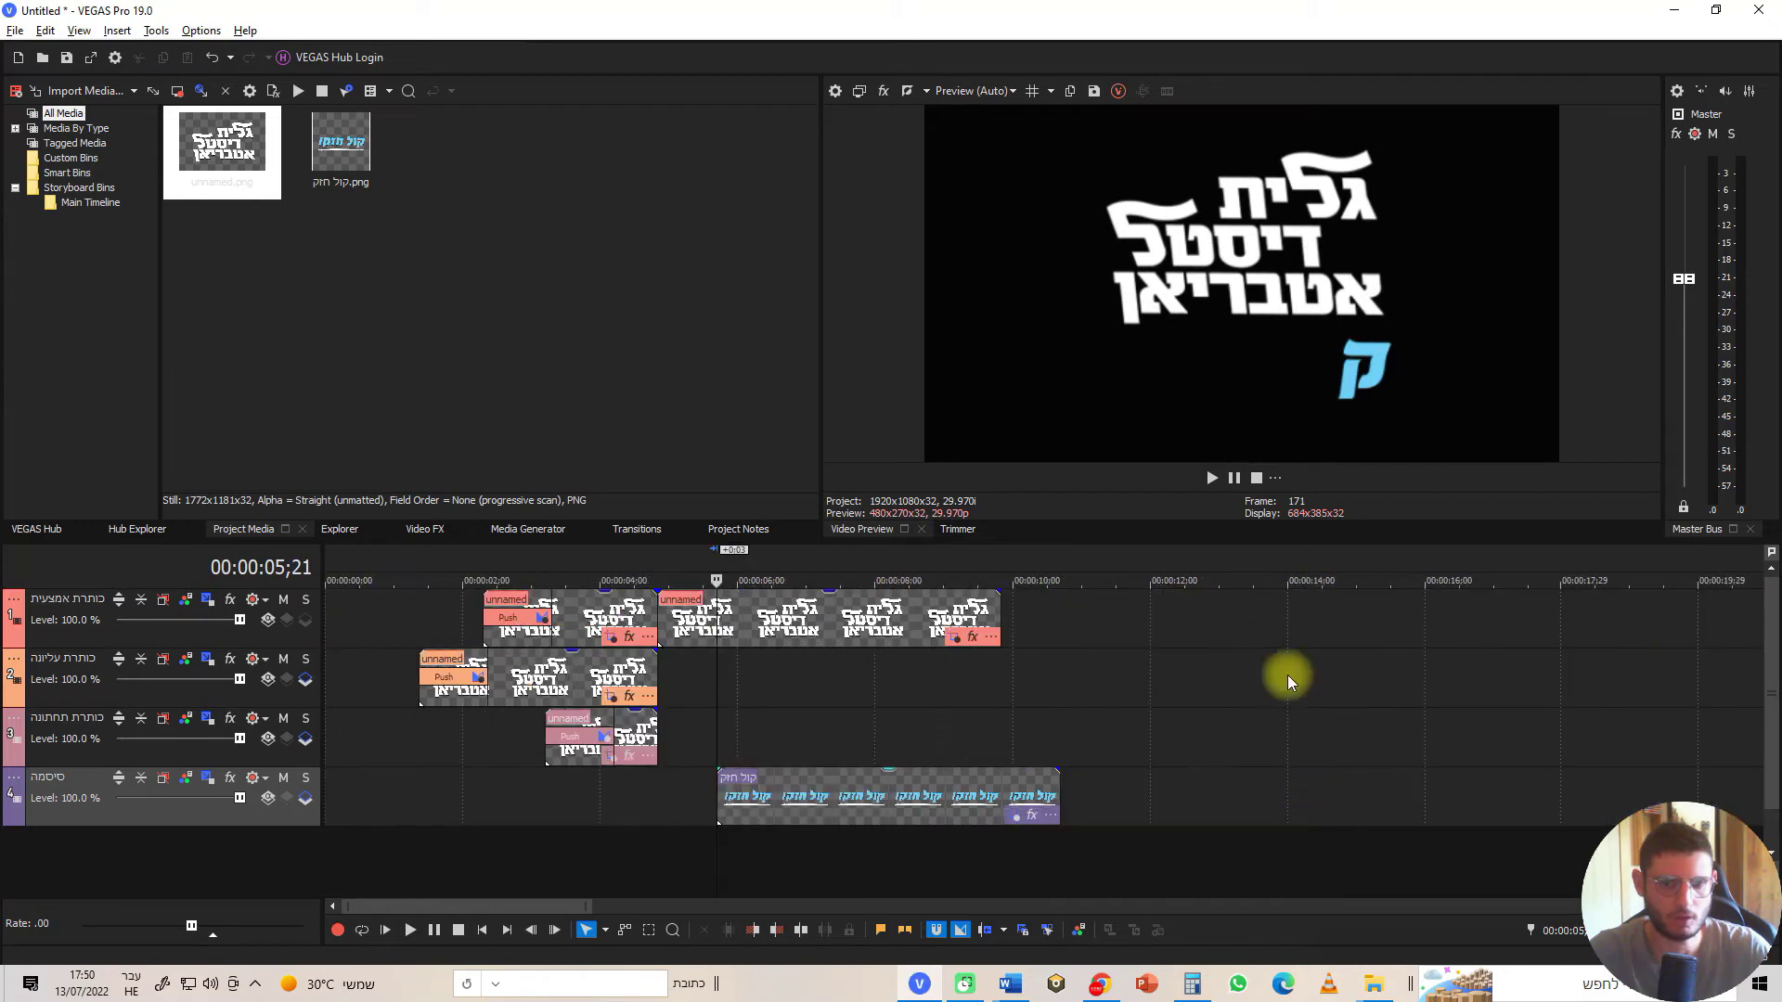
Align the slogan clip's start with the full title clip's 1-second Pan/Crop keyframe at 5;25 and play back its entrance
{"action": "left_click", "coordinate": [952, 639]}
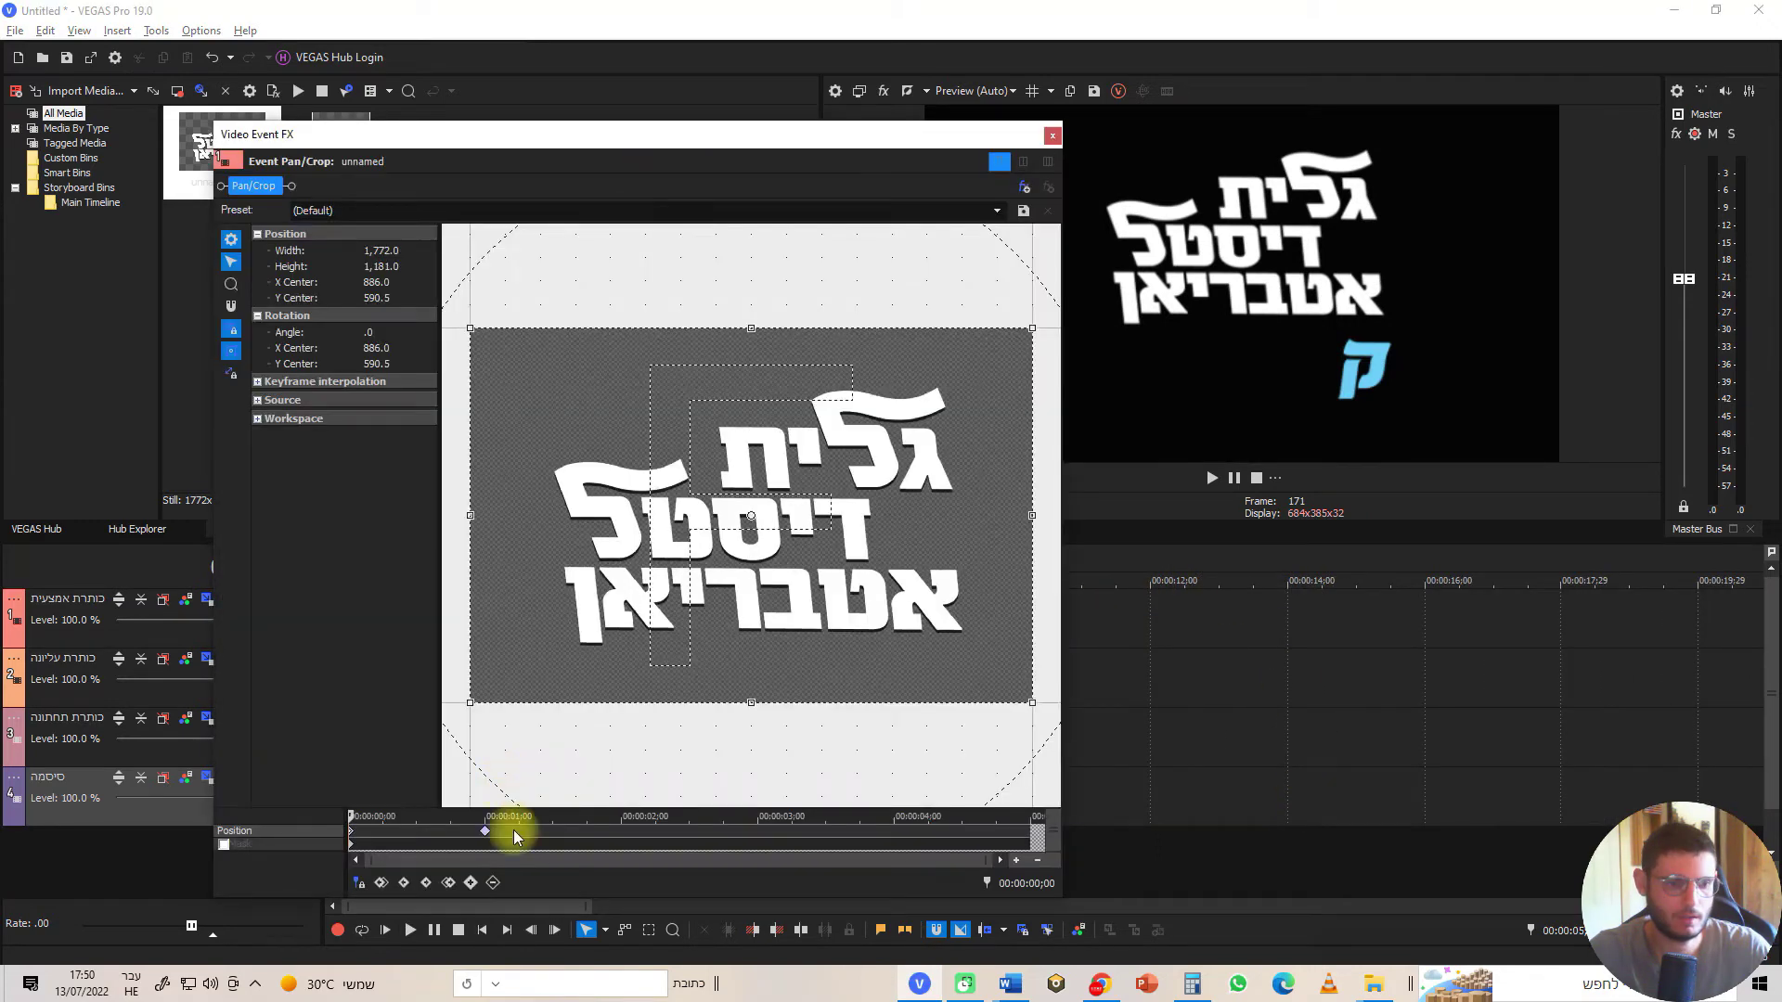
{"action": "left_click", "coordinate": [481, 819]}
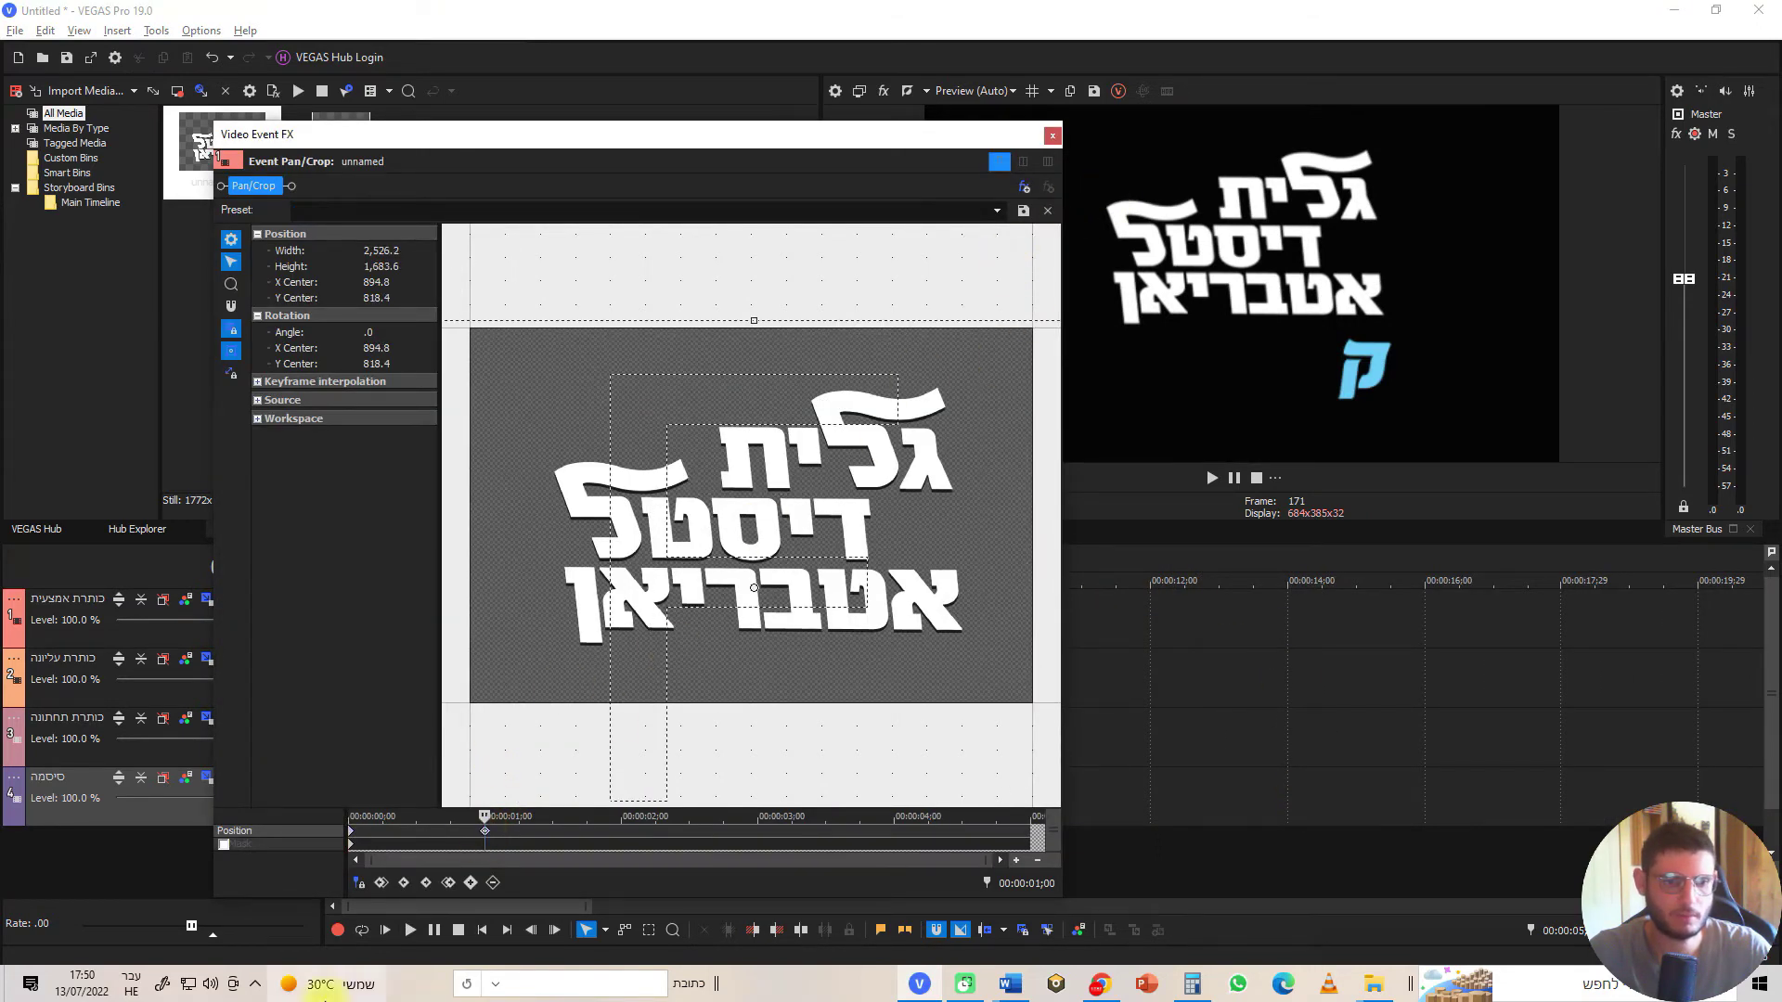
{"action": "left_click", "coordinate": [360, 883]}
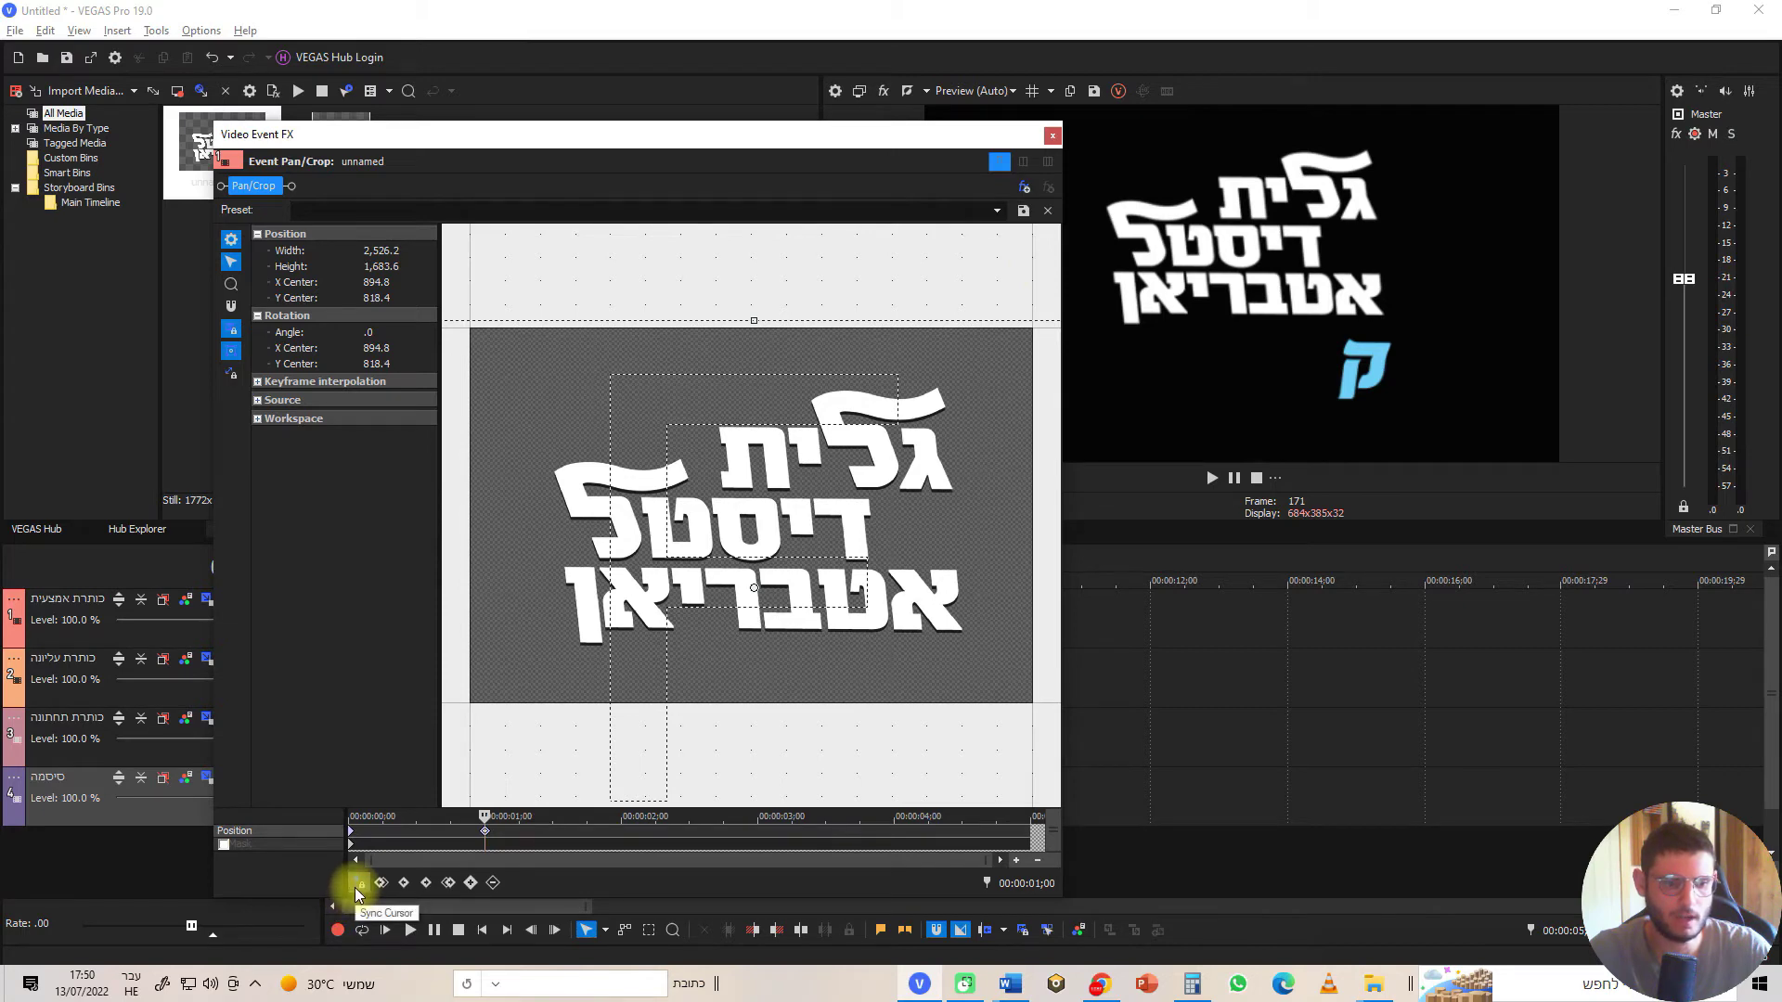
{"action": "left_click", "coordinate": [486, 838]}
{"action": "left_click", "coordinate": [1052, 136]}
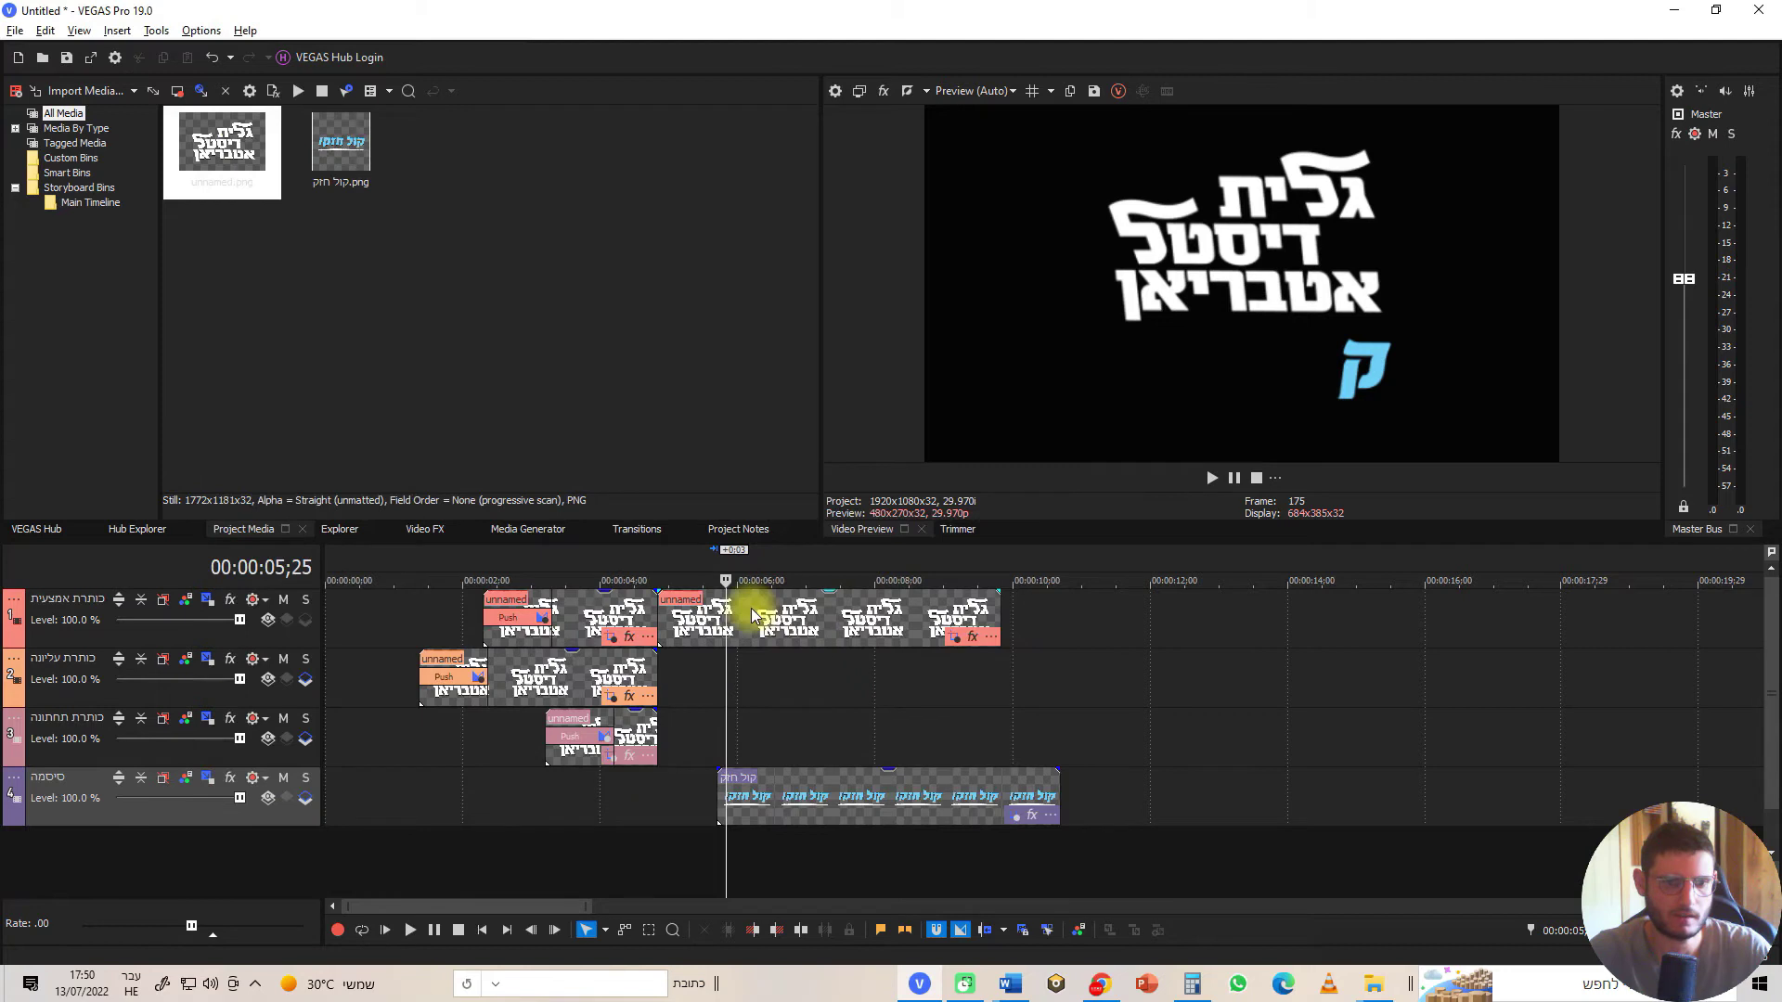
{"action": "left_click_drag", "start_coordinate": [732, 795], "coordinate": [741, 795]}
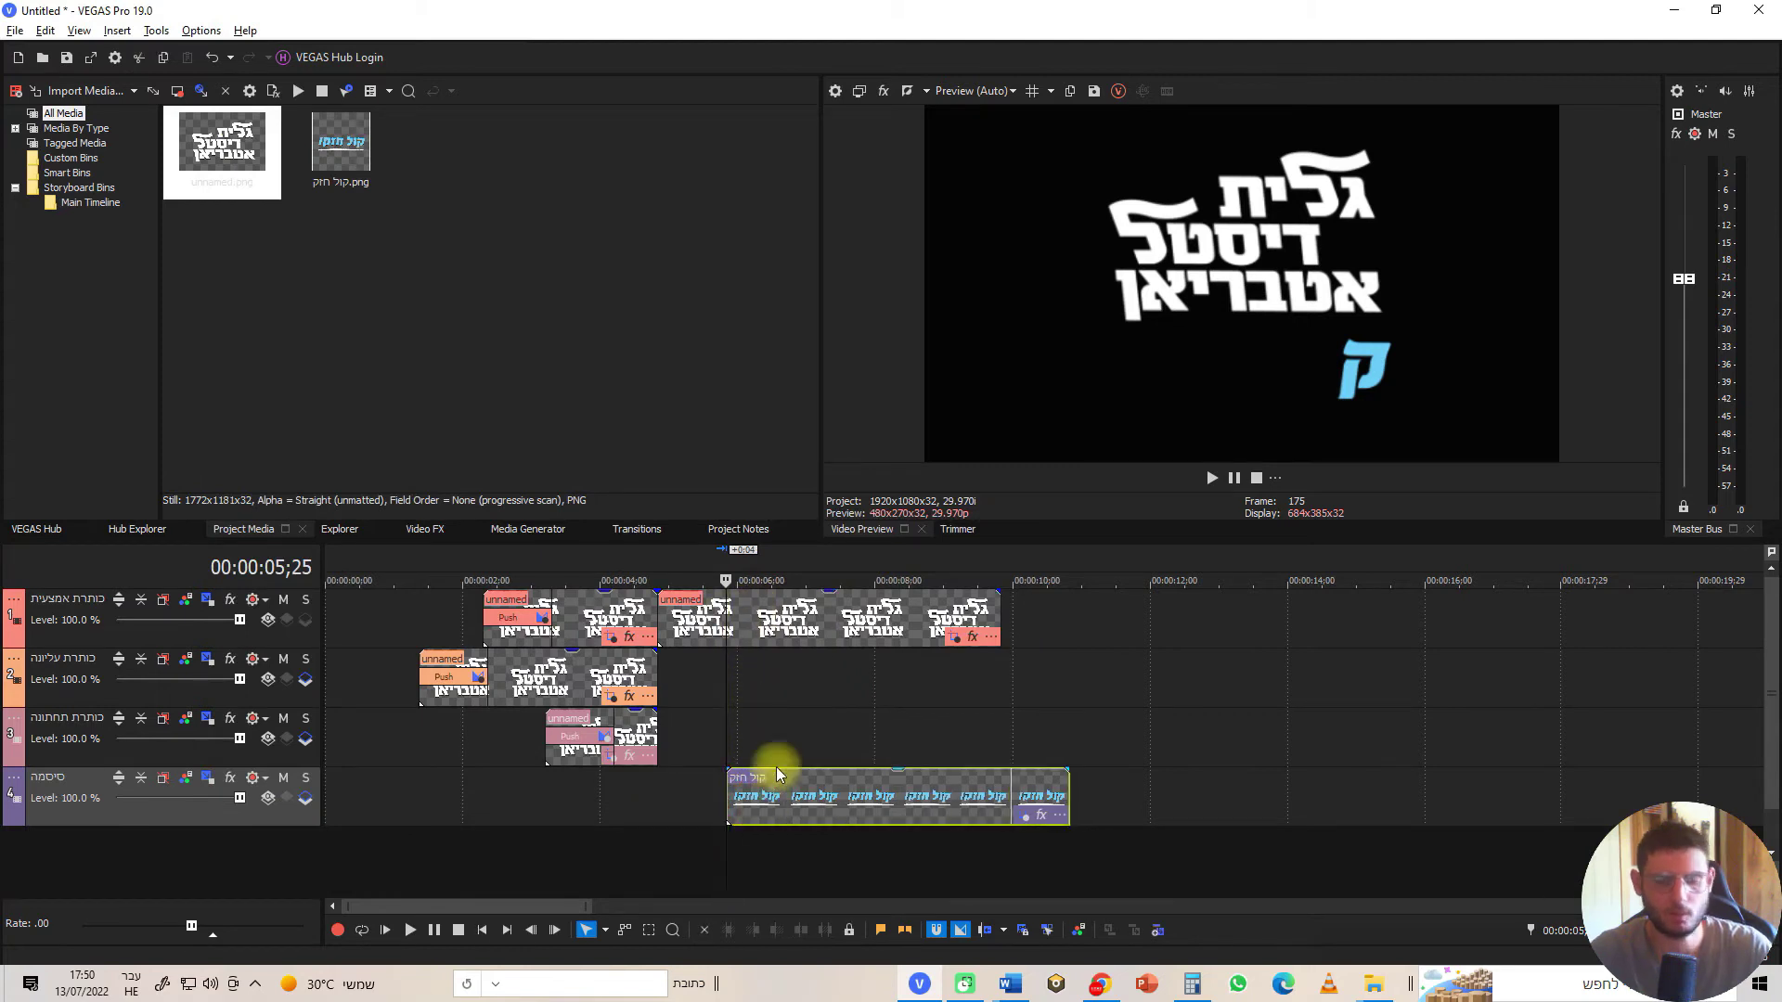
{"action": "left_click", "coordinate": [685, 560]}
{"action": "key", "text": "space"}
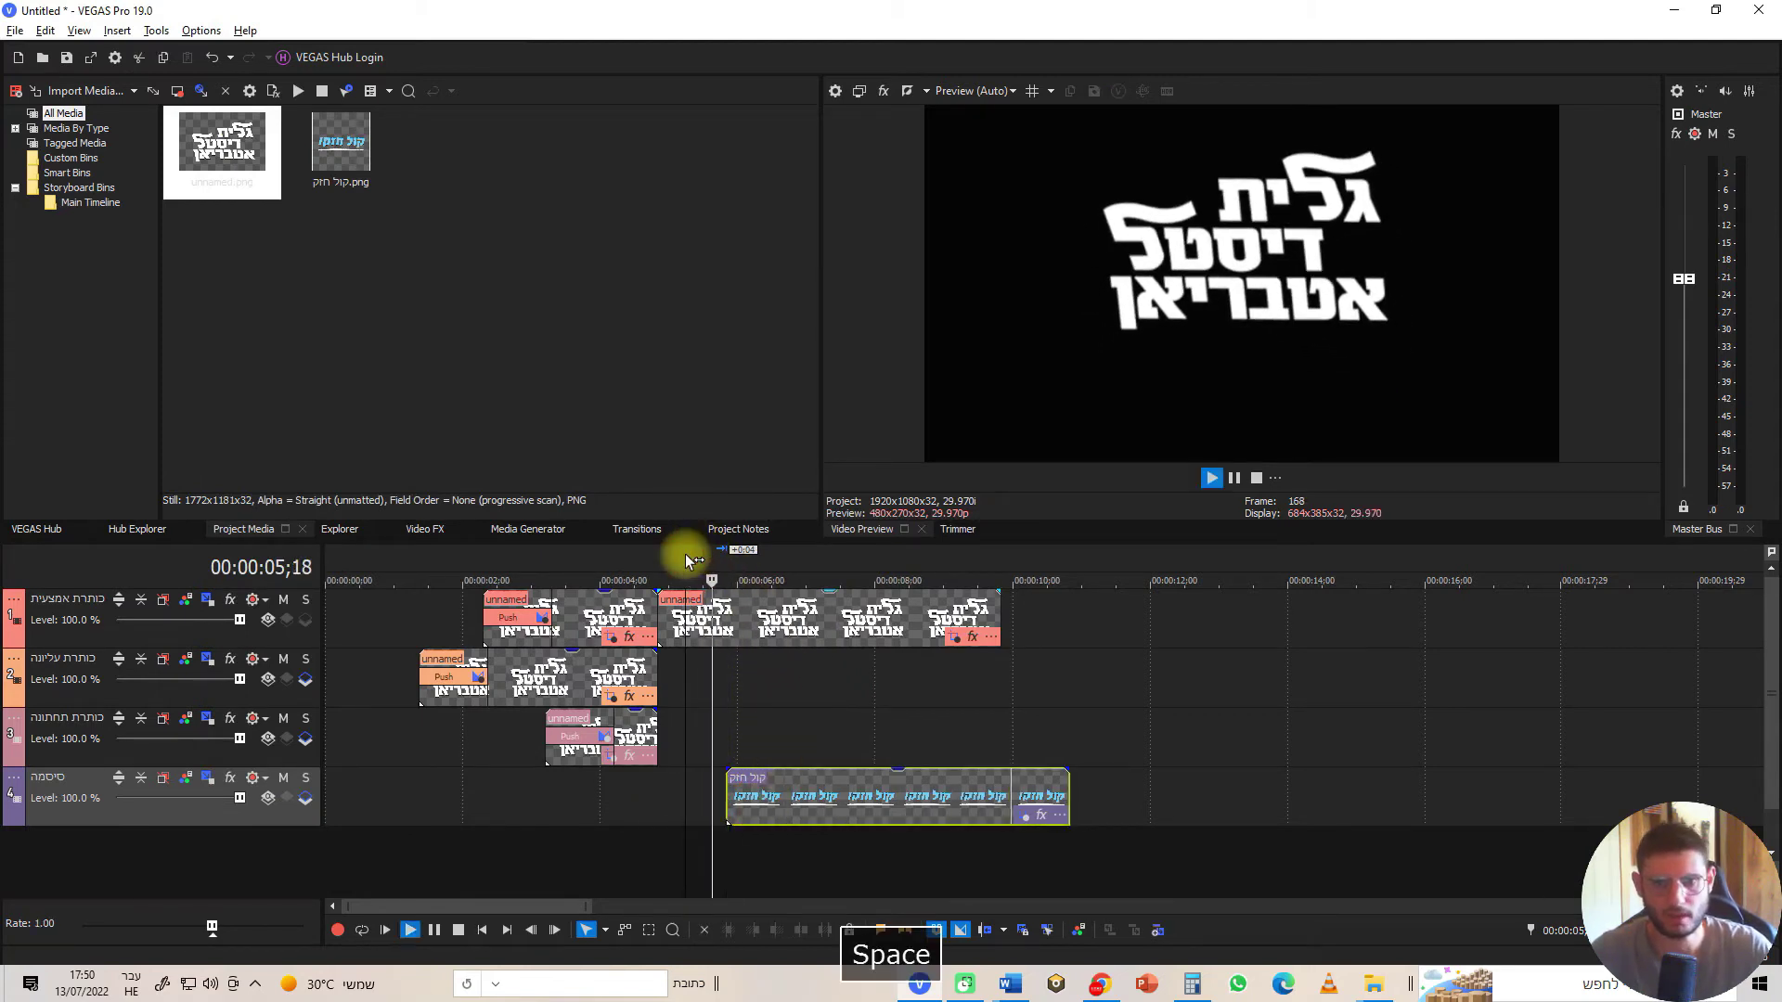
Play back the slogan's entrance from its start at 5;25, then split the slogan clip at 6;03
{"action": "key", "text": "space"}
{"action": "left_click", "coordinate": [729, 561]}
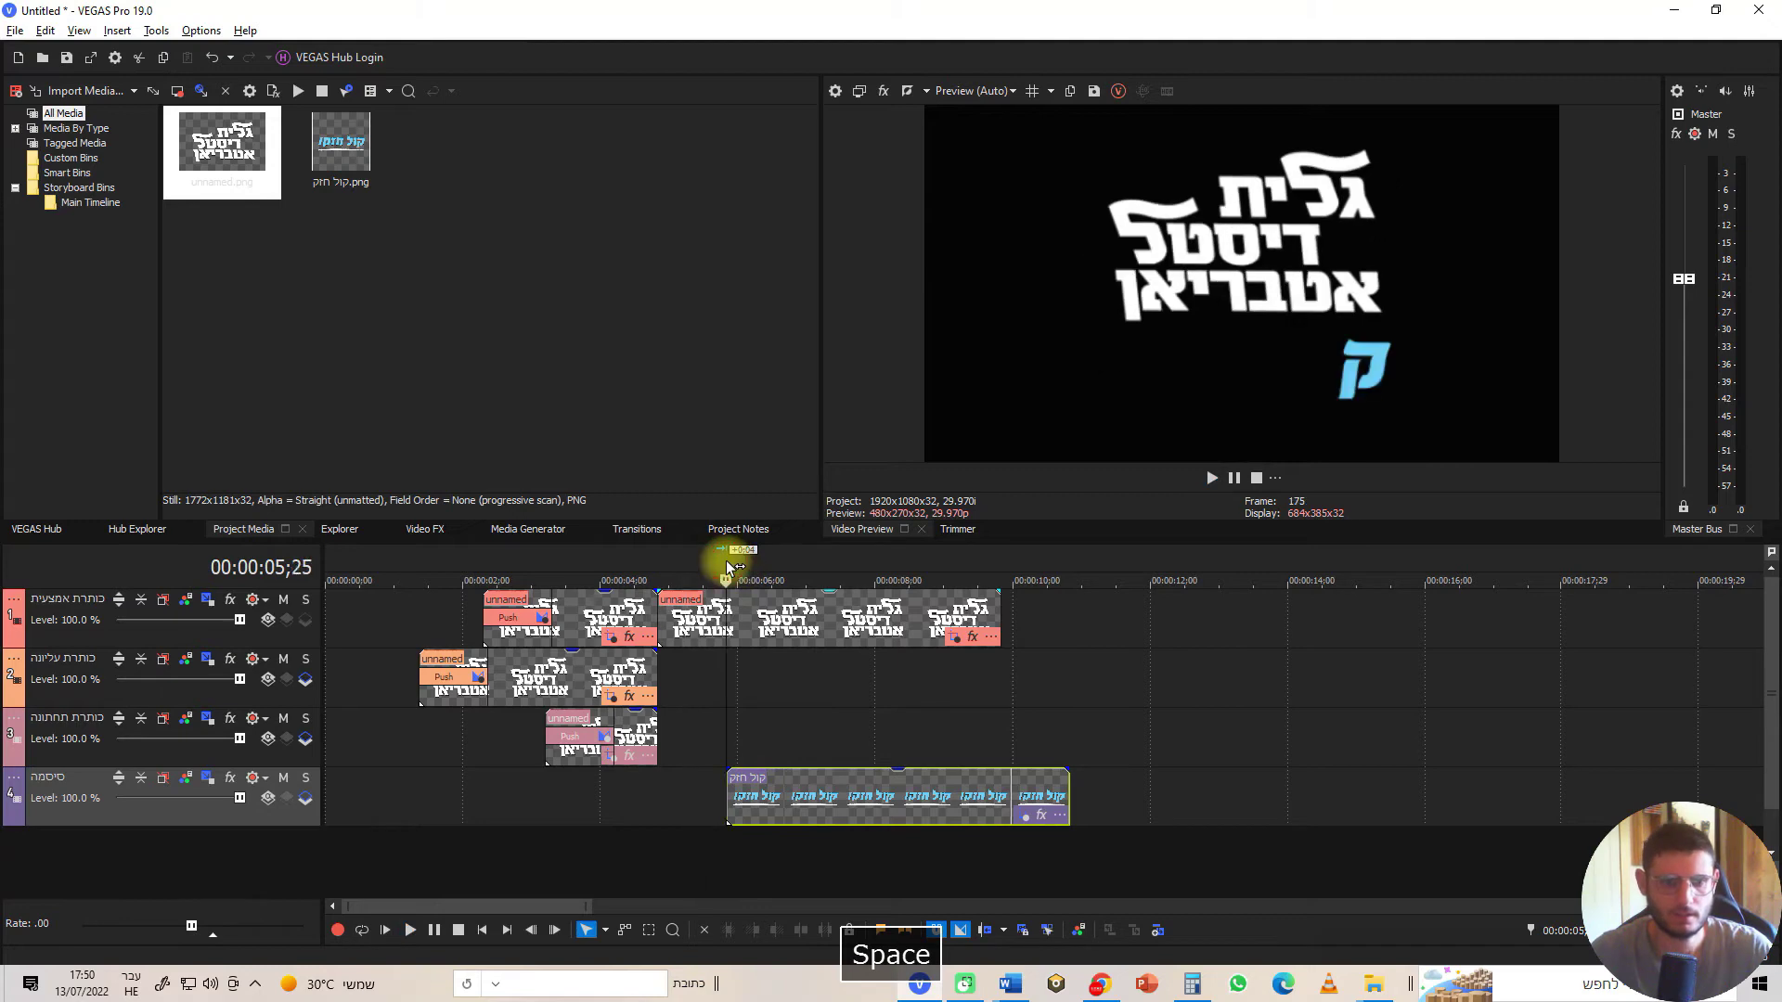
{"action": "scroll", "coordinate": [900, 692], "scroll_direction": "up", "scroll_amount": 4}
{"action": "scroll", "coordinate": [899, 693], "scroll_direction": "up", "scroll_amount": 1}
{"action": "left_click", "coordinate": [1130, 795]}
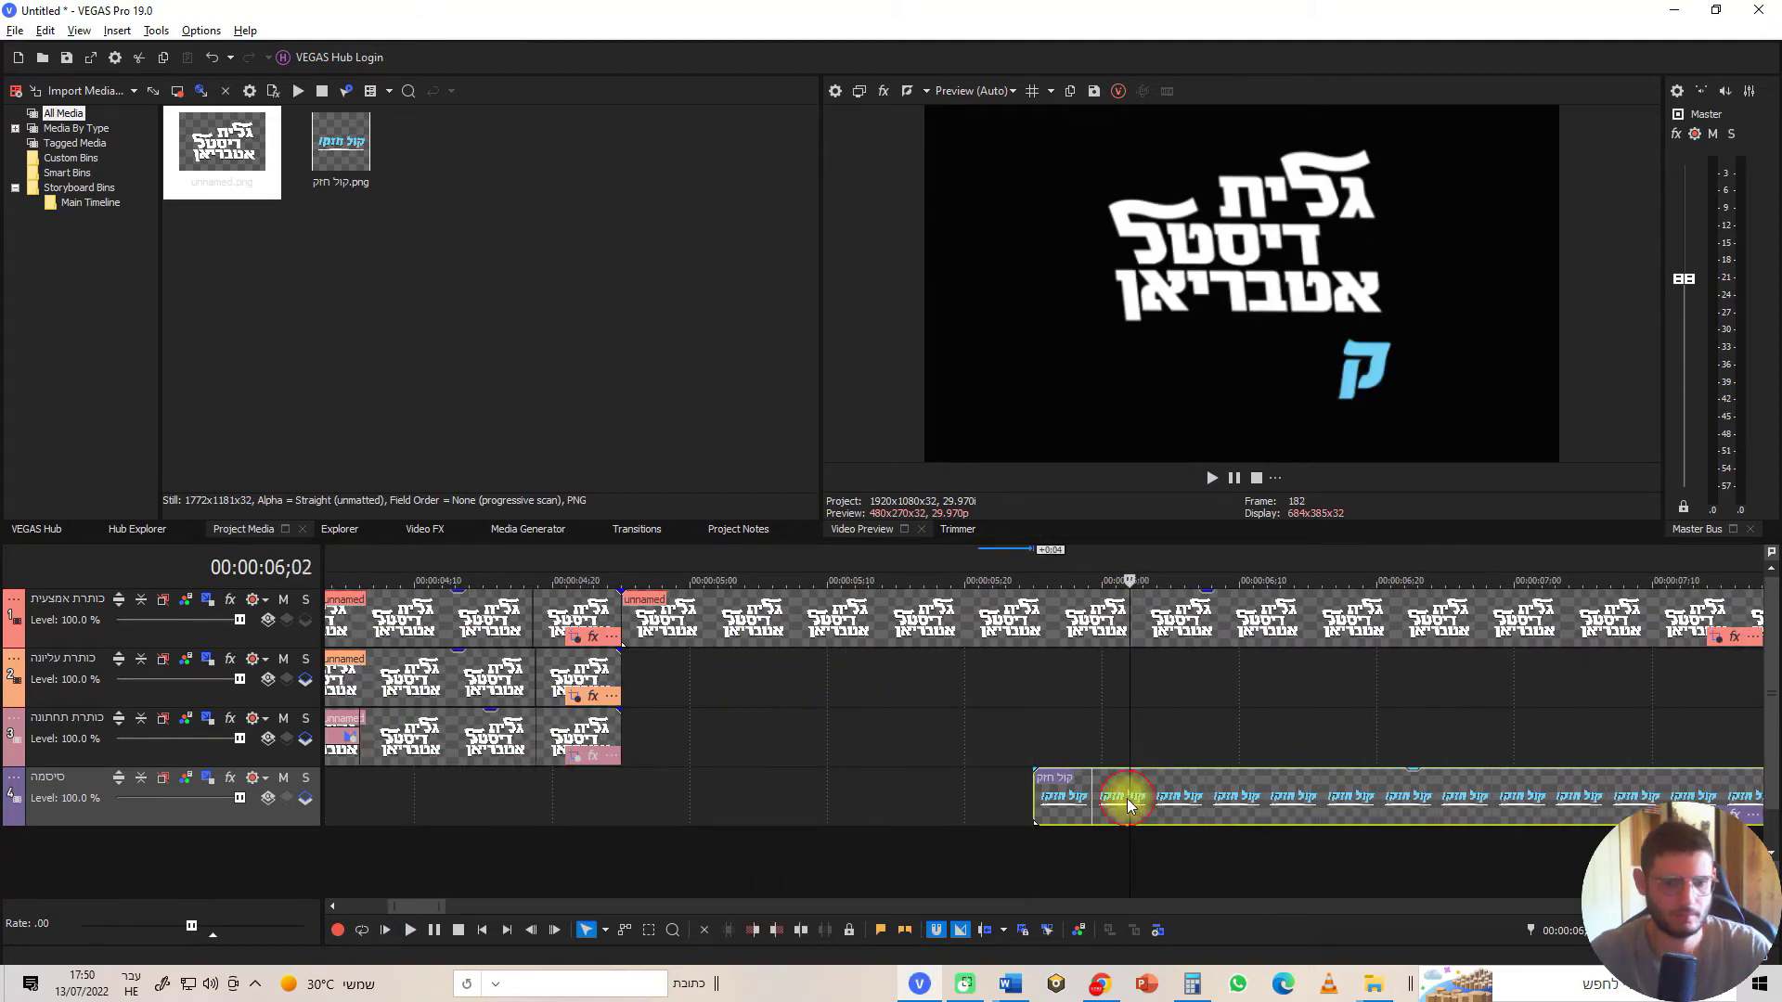
{"action": "left_click", "coordinate": [1027, 792]}
{"action": "key", "text": "space"}
{"action": "key", "text": "space"}
{"action": "left_click", "coordinate": [1127, 803]}
{"action": "left_click", "coordinate": [1141, 808]}
{"action": "key", "text": "s"}
{"action": "scroll", "coordinate": [1142, 799], "scroll_direction": "down", "scroll_amount": 1}
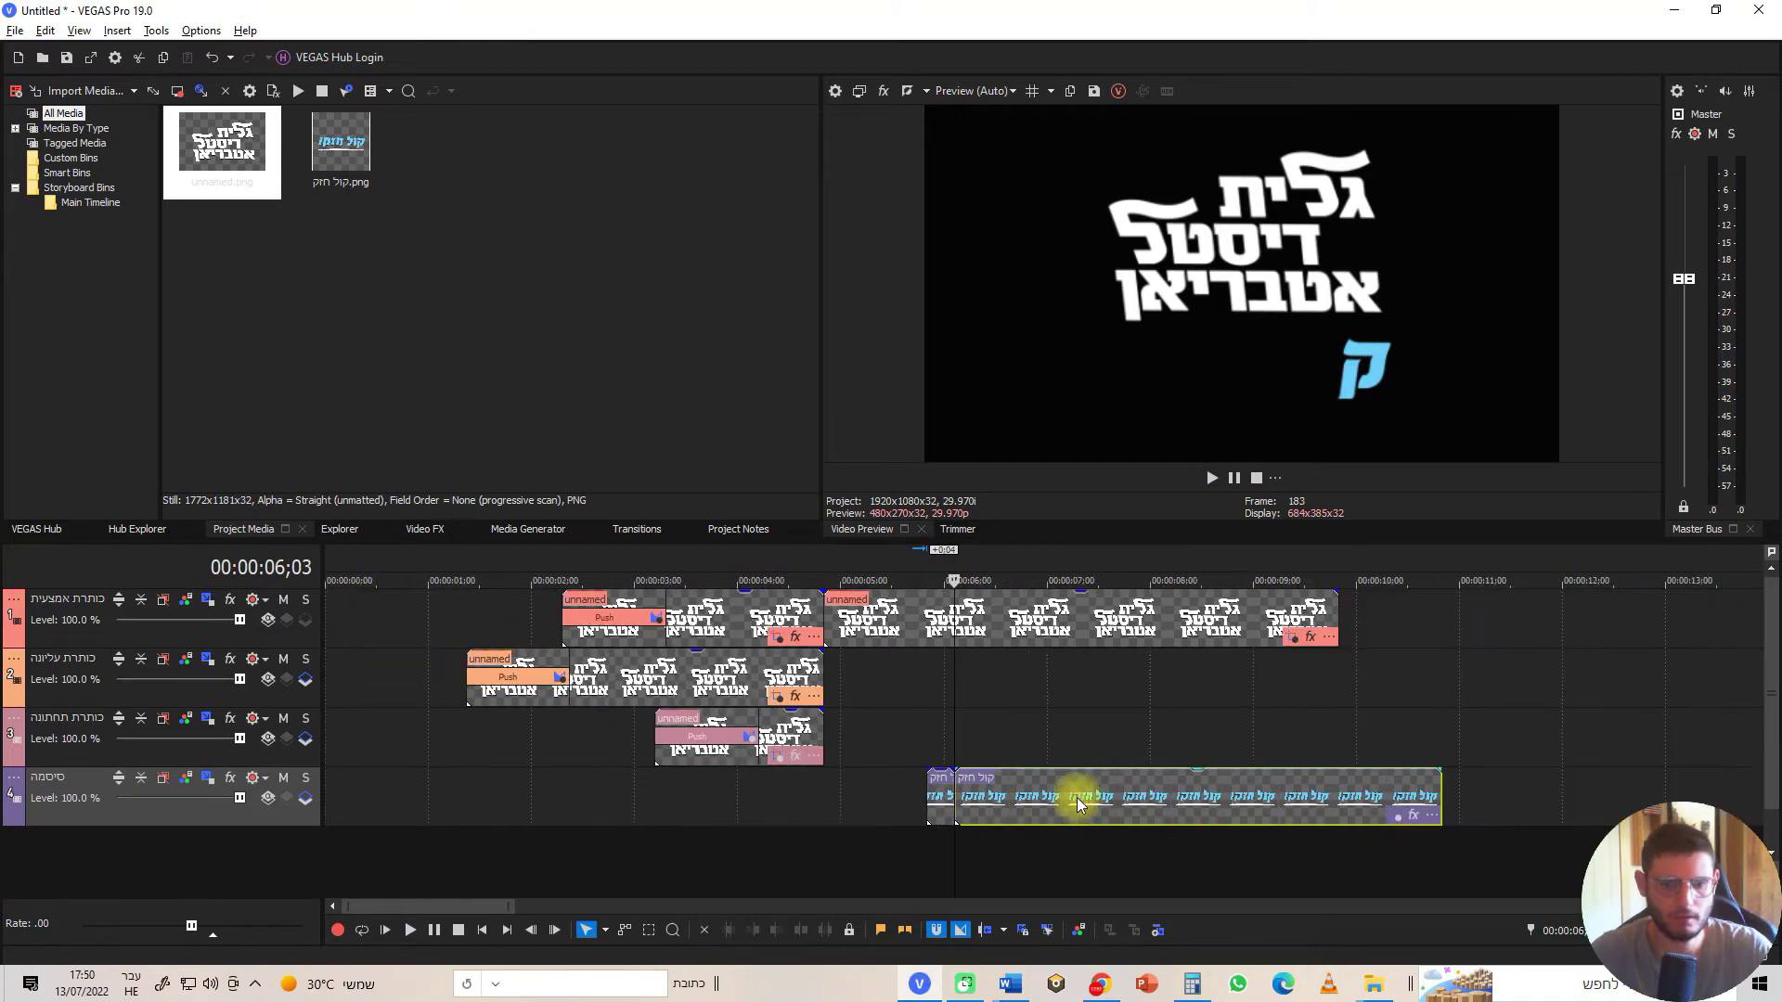
{"action": "scroll", "coordinate": [1235, 783], "scroll_direction": "down", "scroll_amount": 3}
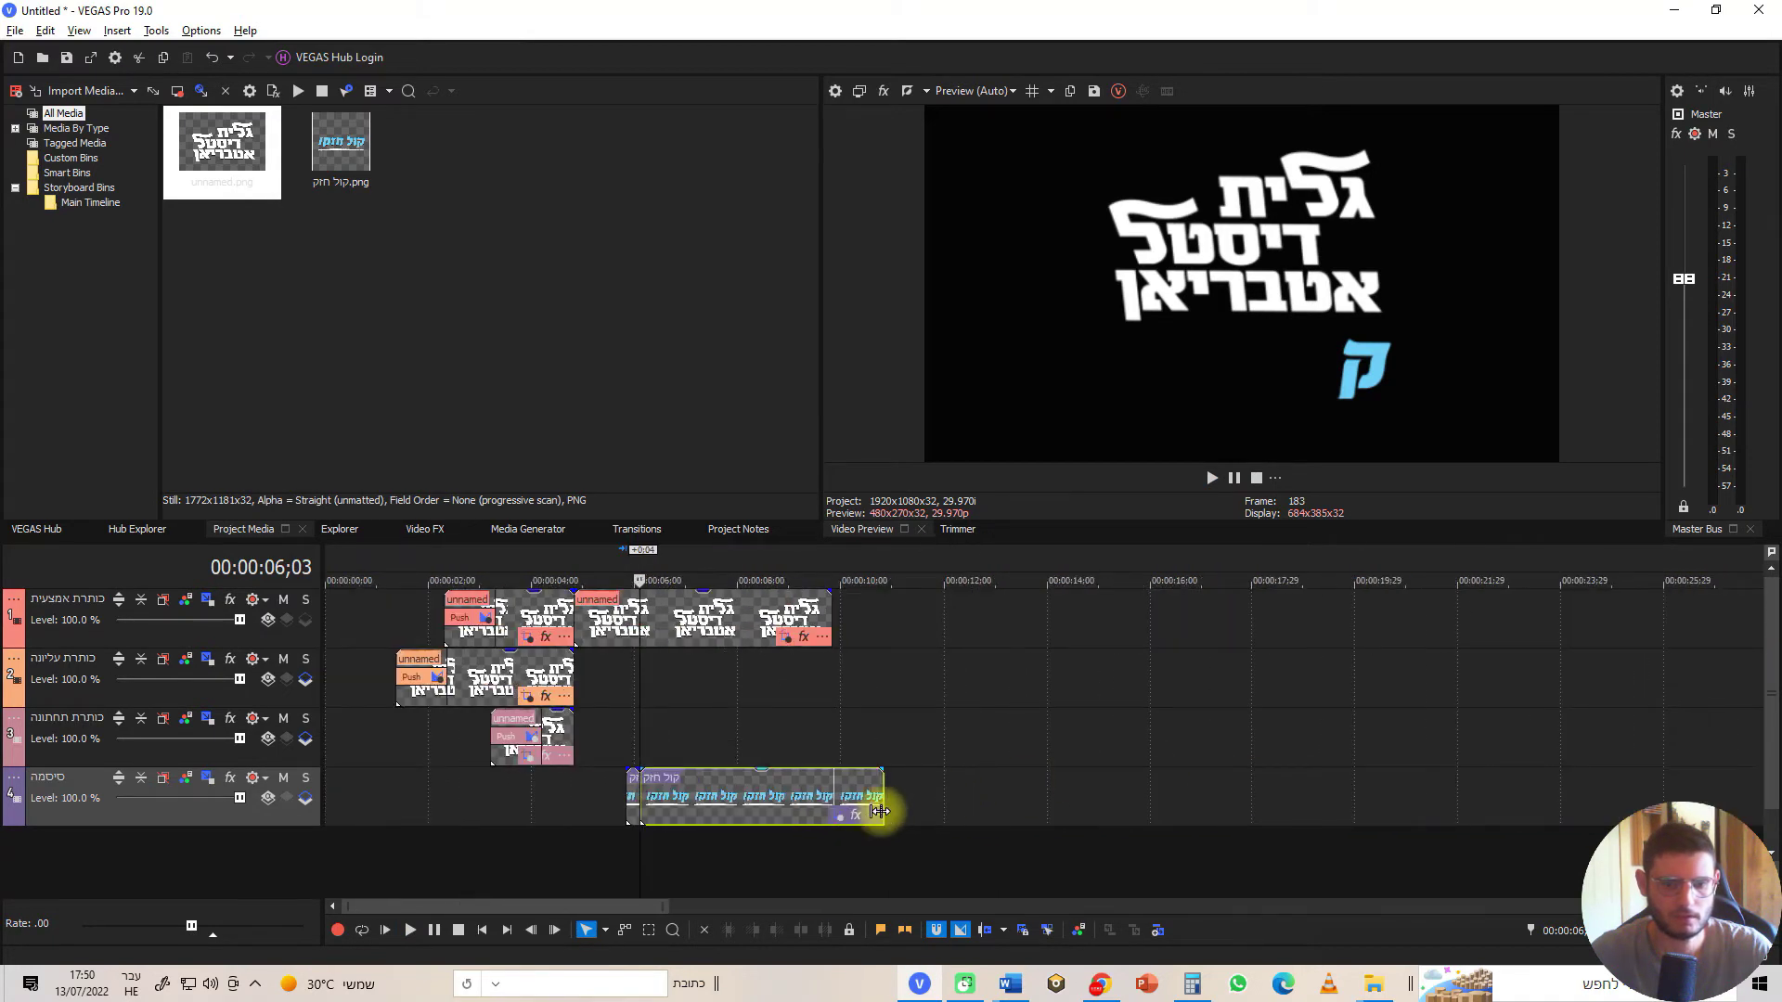
In the second slogan section's Pan/Crop, widen the mask to reveal the letters קו and close the window
{"action": "left_click", "coordinate": [844, 815]}
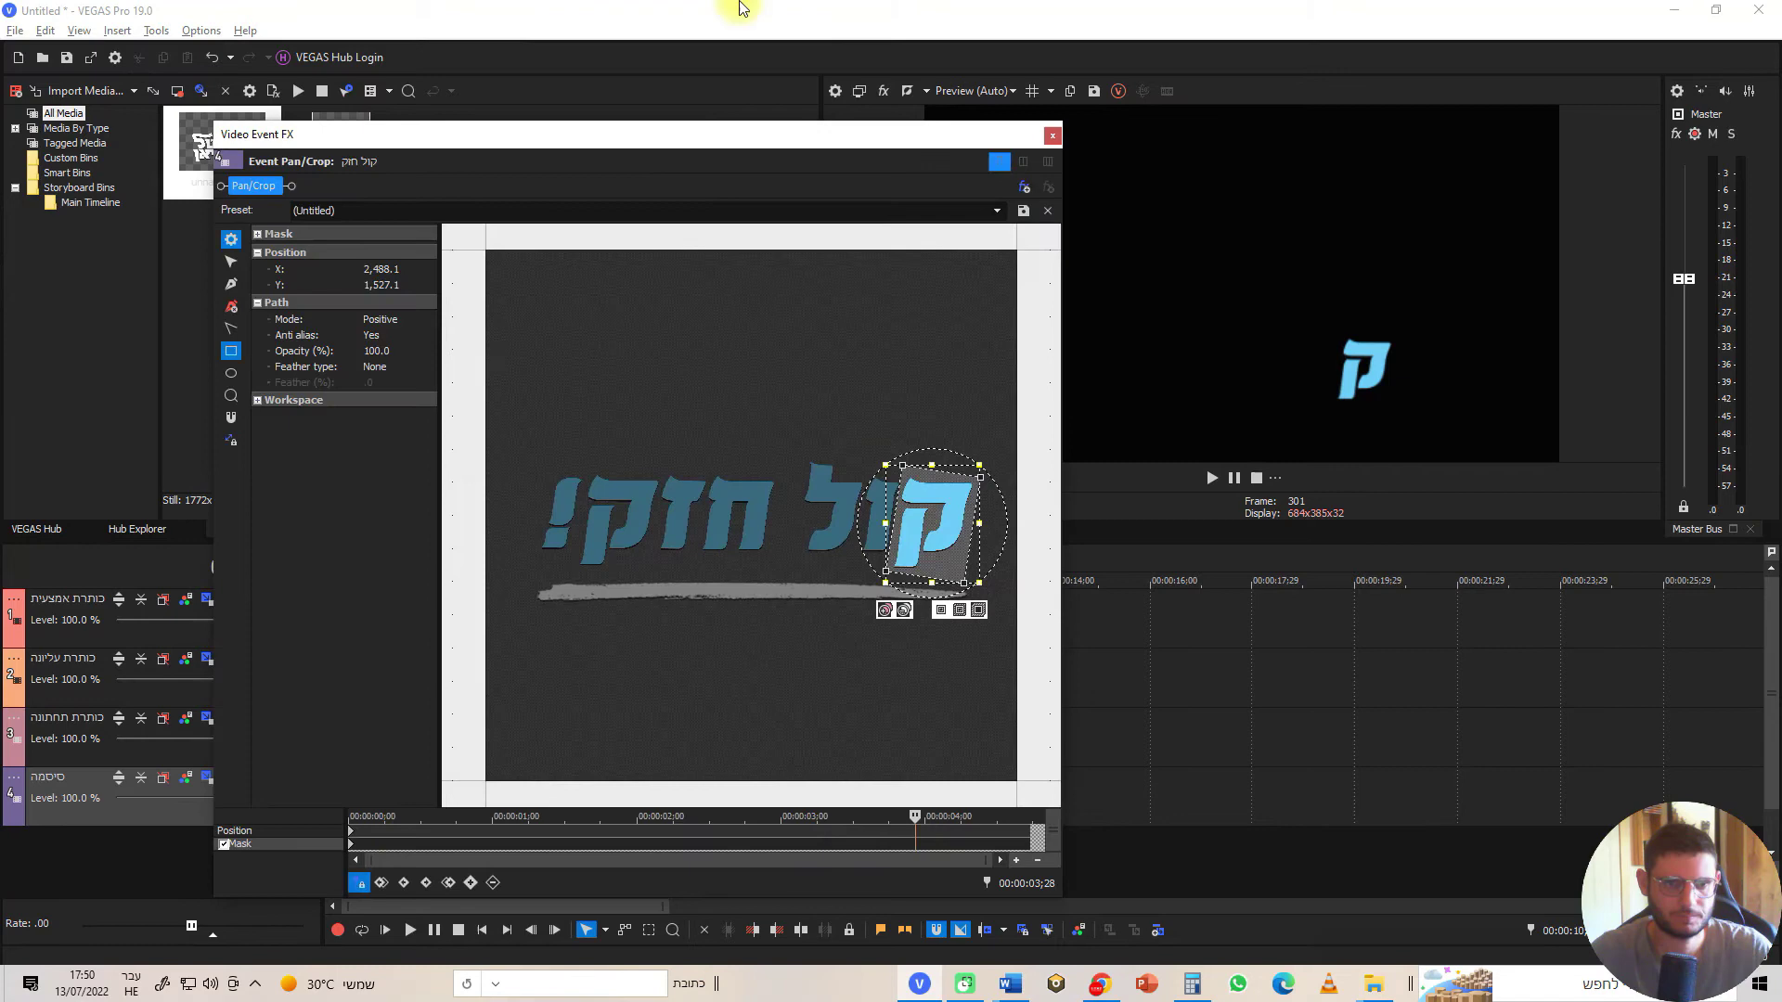
{"action": "left_click_drag", "start_coordinate": [708, 130], "coordinate": [782, 726]}
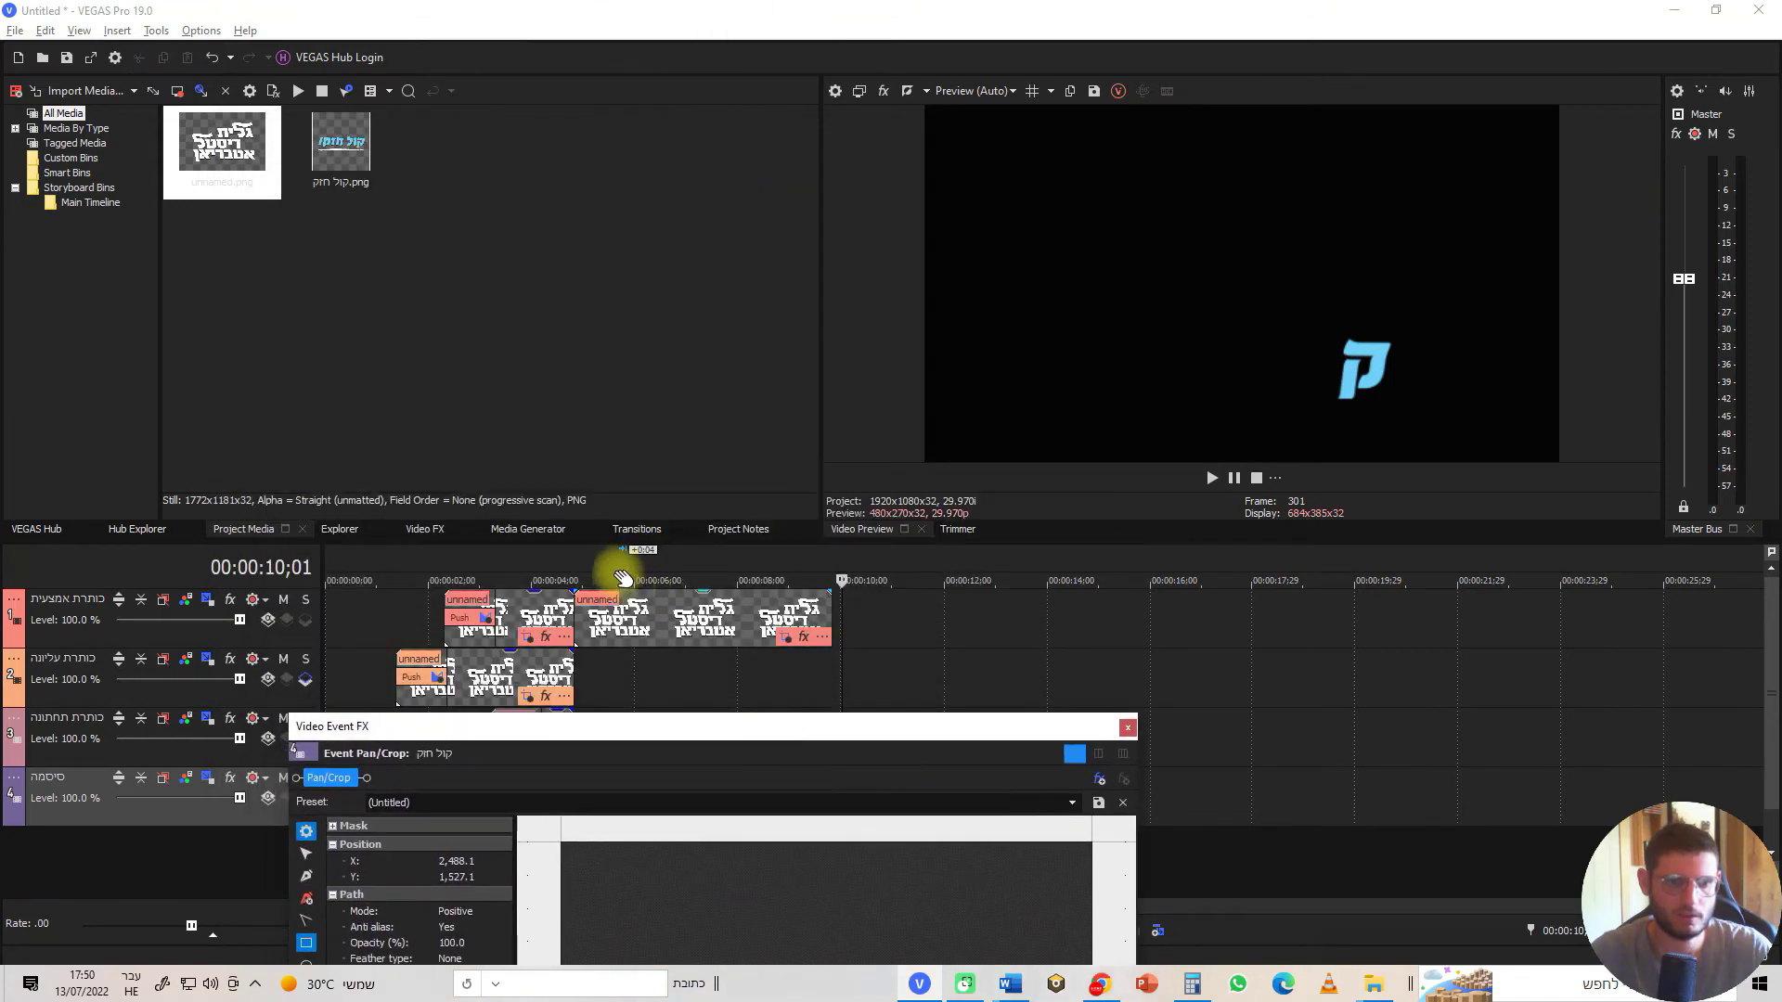
{"action": "left_click_drag", "start_coordinate": [667, 725], "coordinate": [668, 47]}
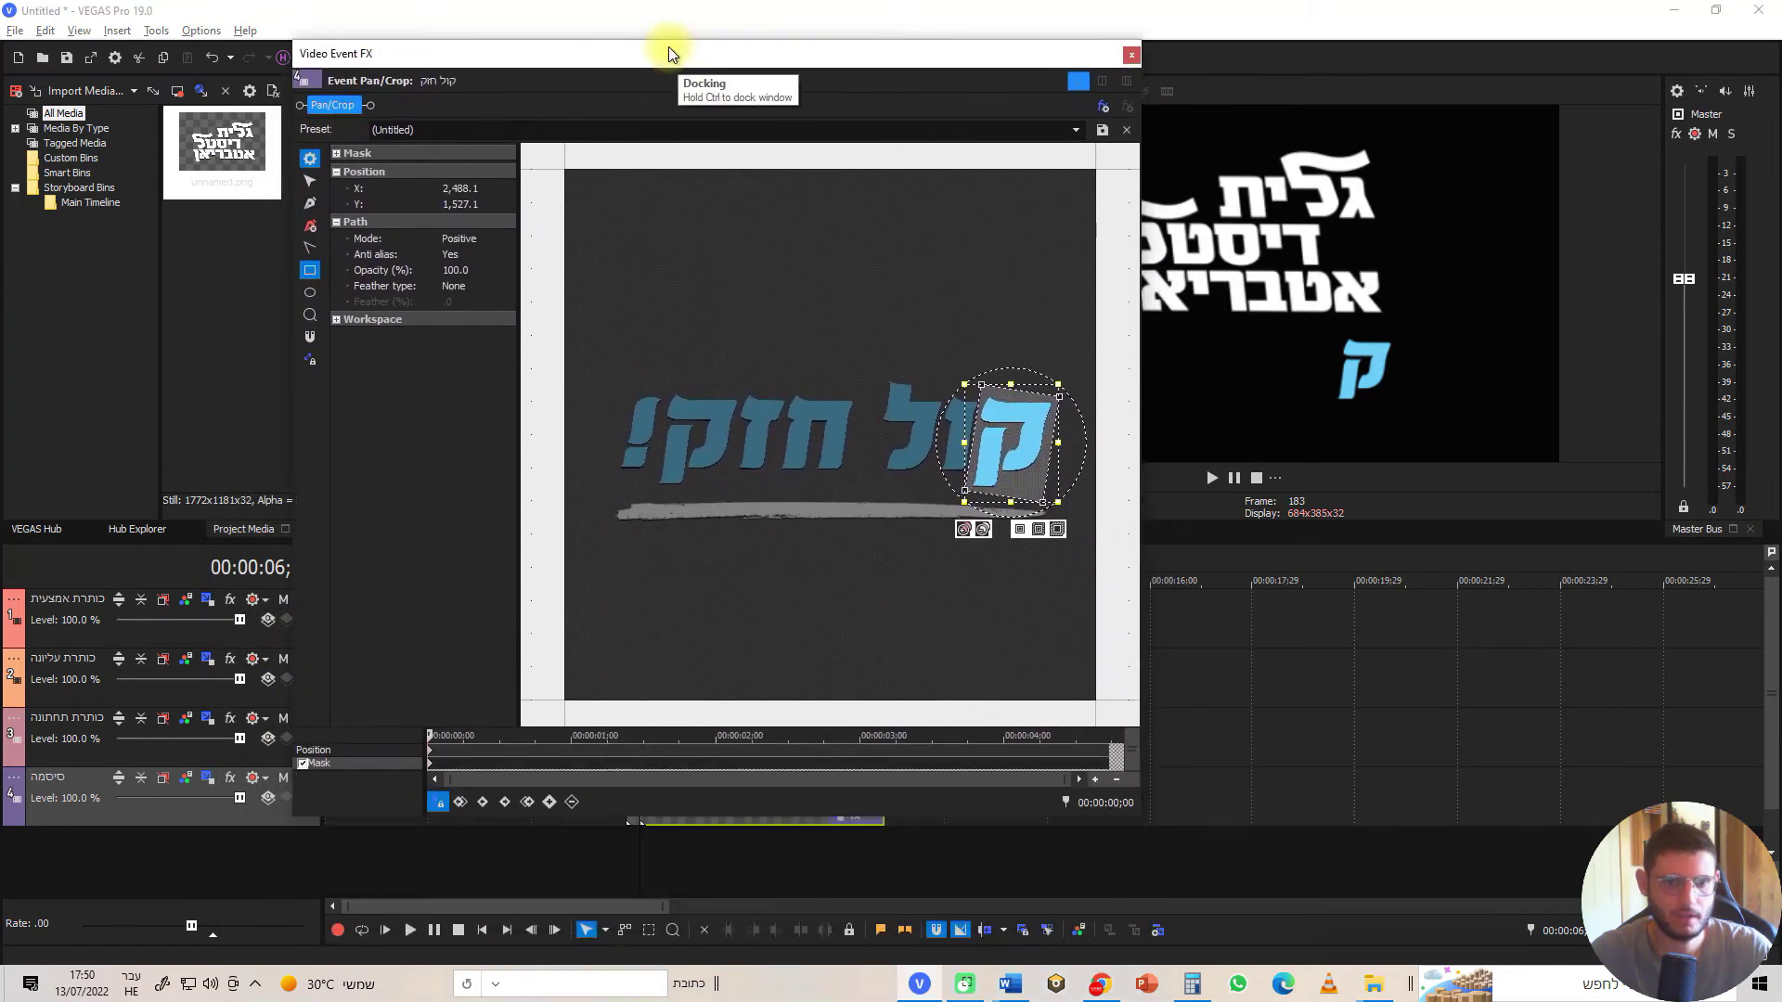
{"action": "scroll", "coordinate": [1013, 470], "scroll_direction": "up", "scroll_amount": 1}
{"action": "mouse_move", "coordinate": [1020, 448]}
{"action": "left_mouse_down"}
{"action": "mouse_move", "coordinate": [956, 440]}
{"action": "mouse_move", "coordinate": [1022, 449]}
{"action": "left_mouse_up"}
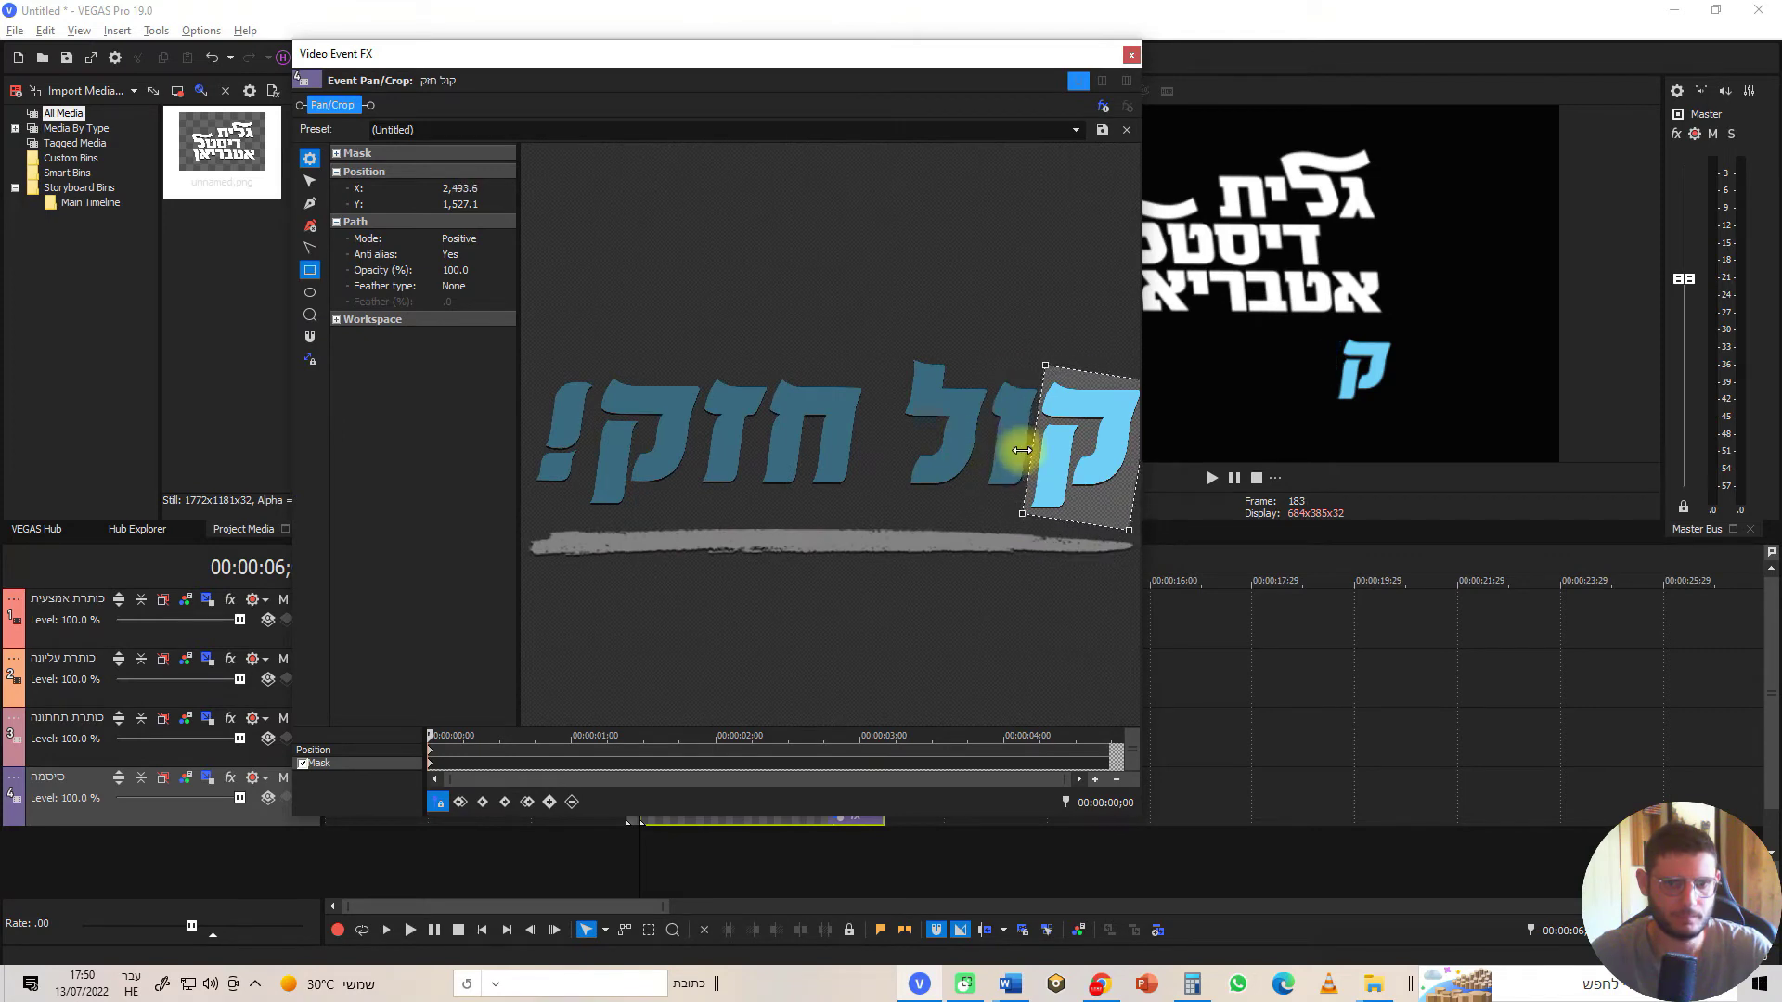
{"action": "left_click", "coordinate": [1022, 449]}
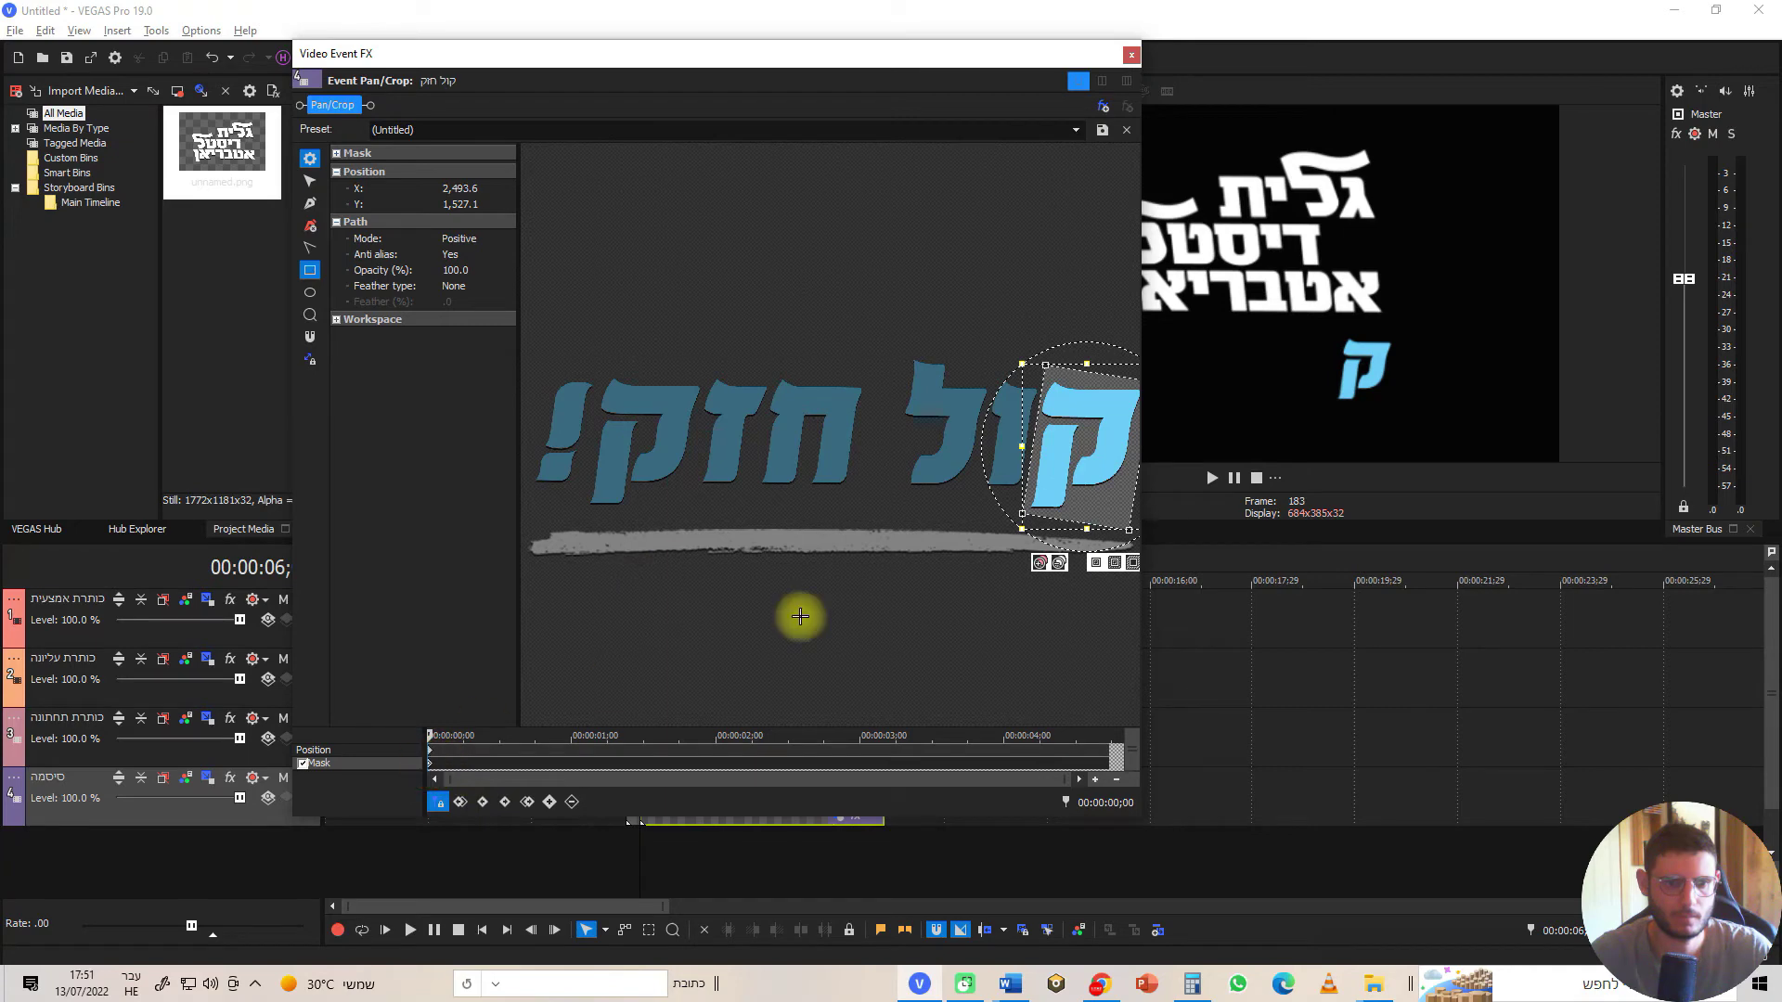
{"action": "left_click_drag", "start_coordinate": [1022, 445], "coordinate": [961, 458]}
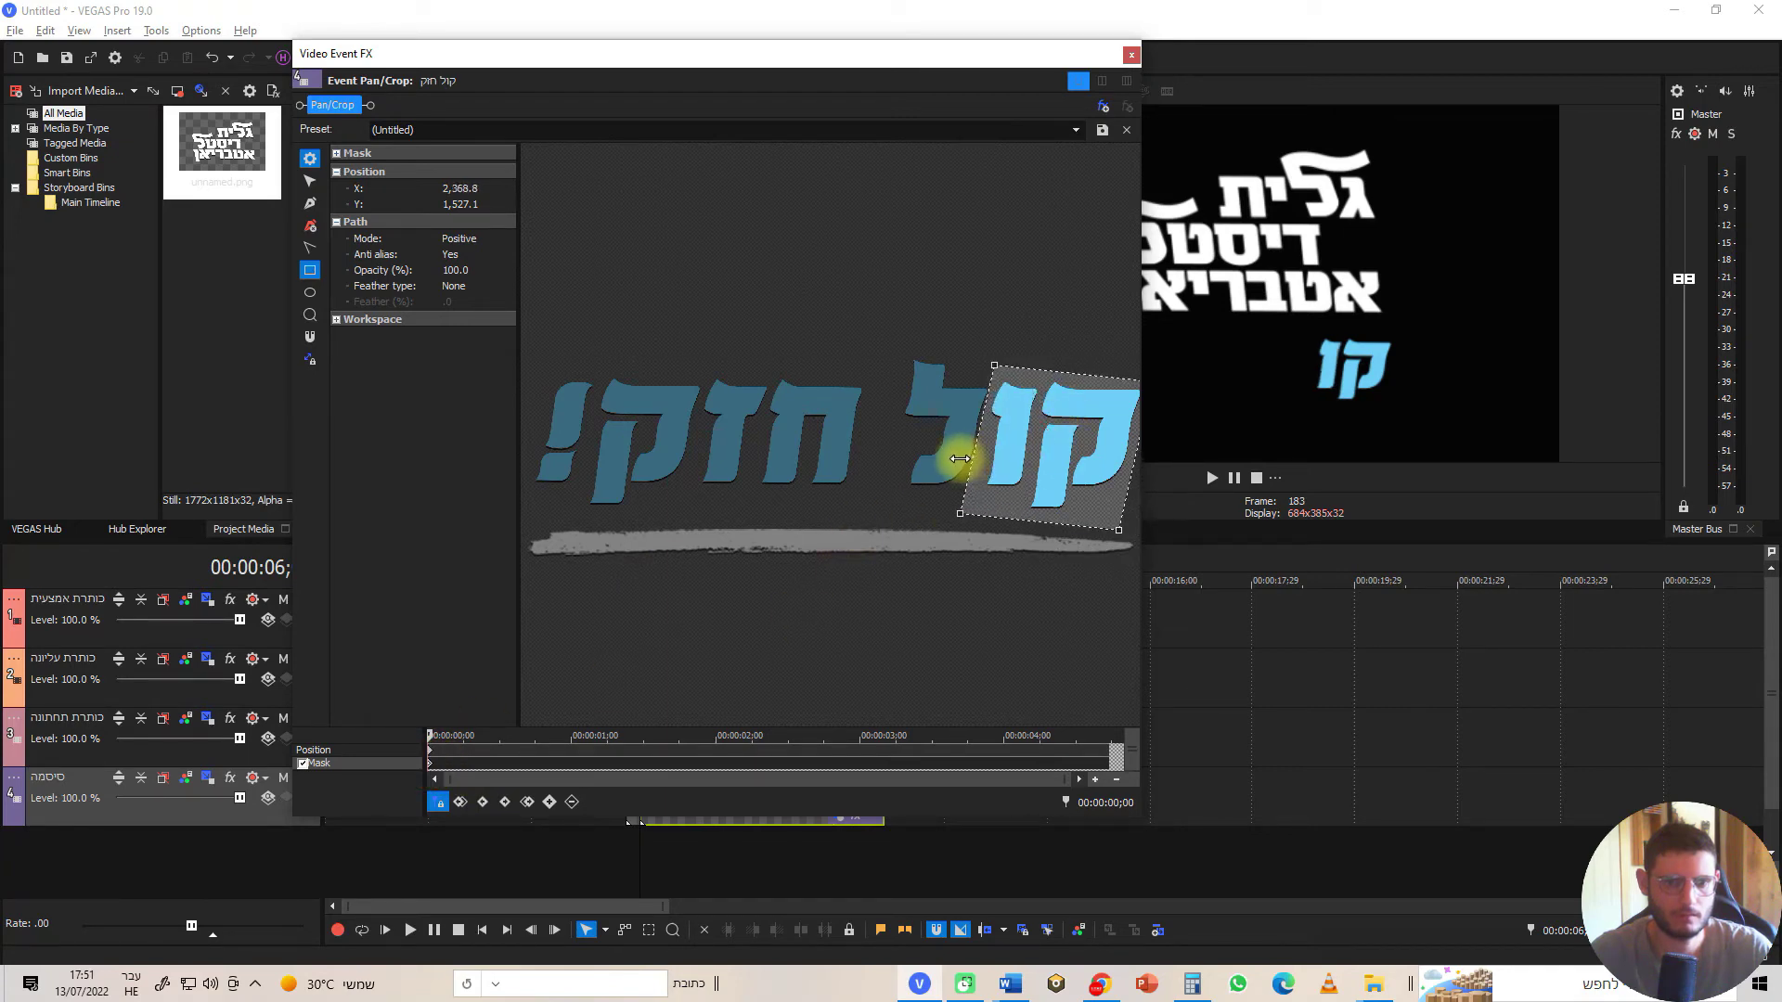
{"action": "left_click", "coordinate": [963, 459]}
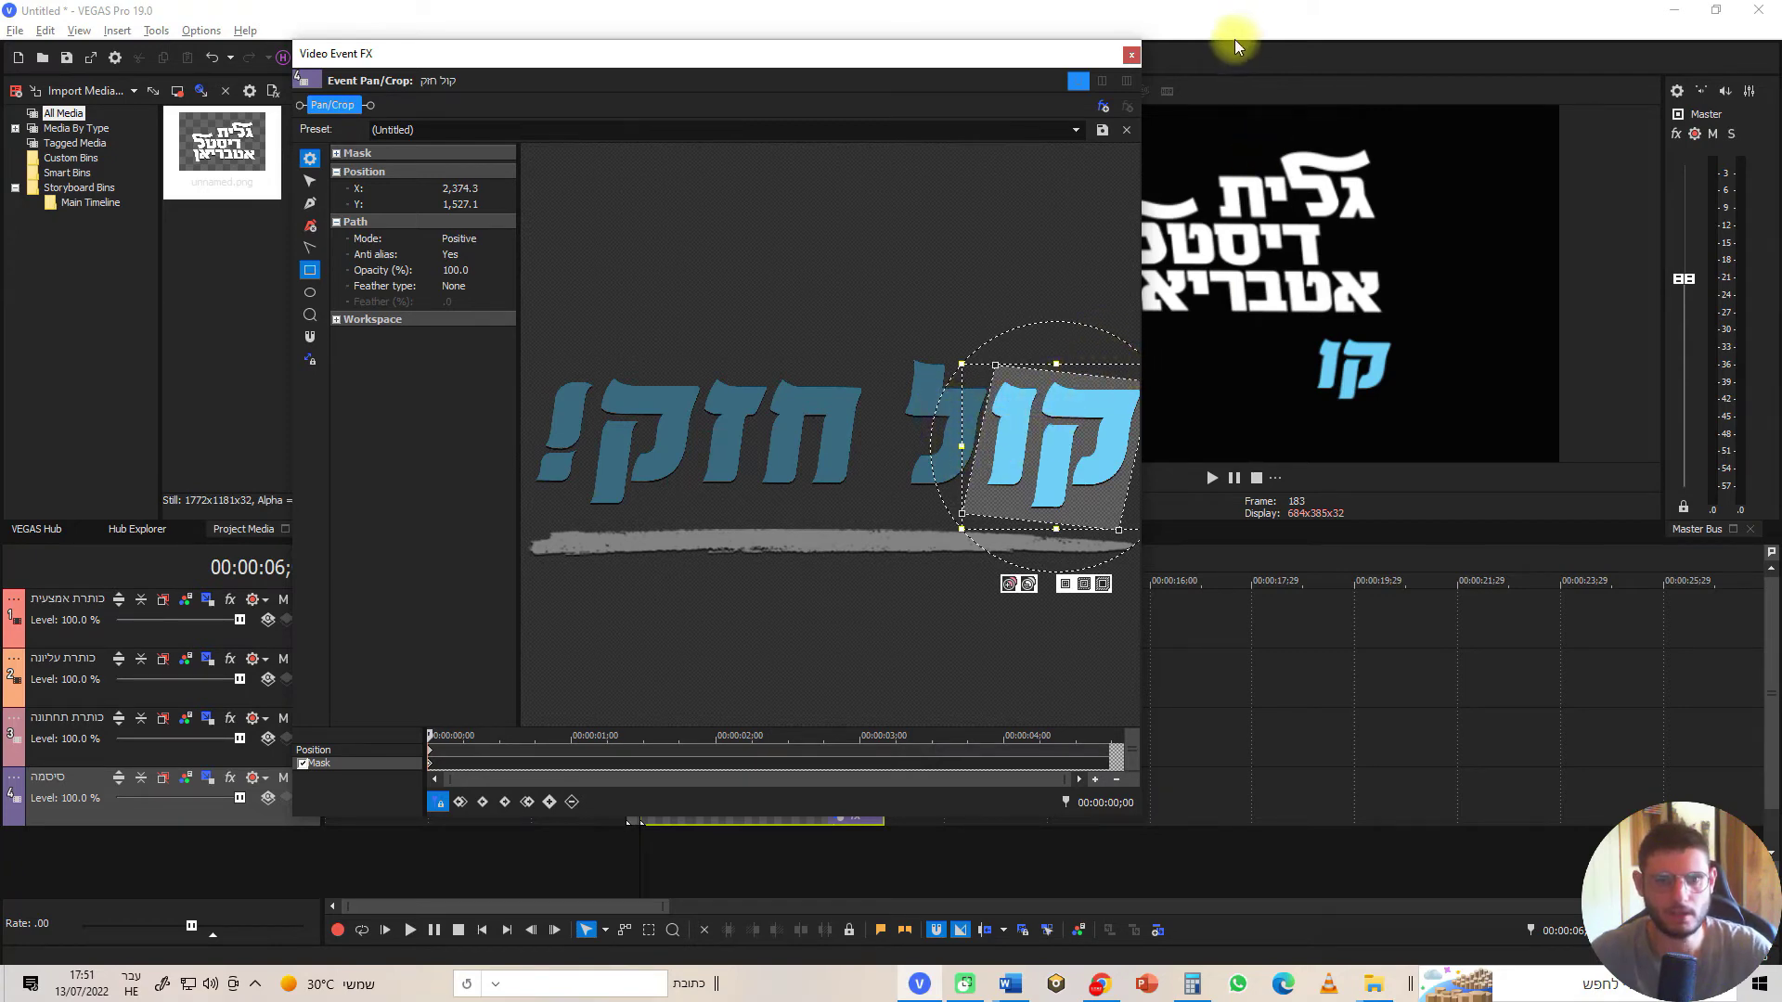
{"action": "left_click", "coordinate": [1134, 54]}
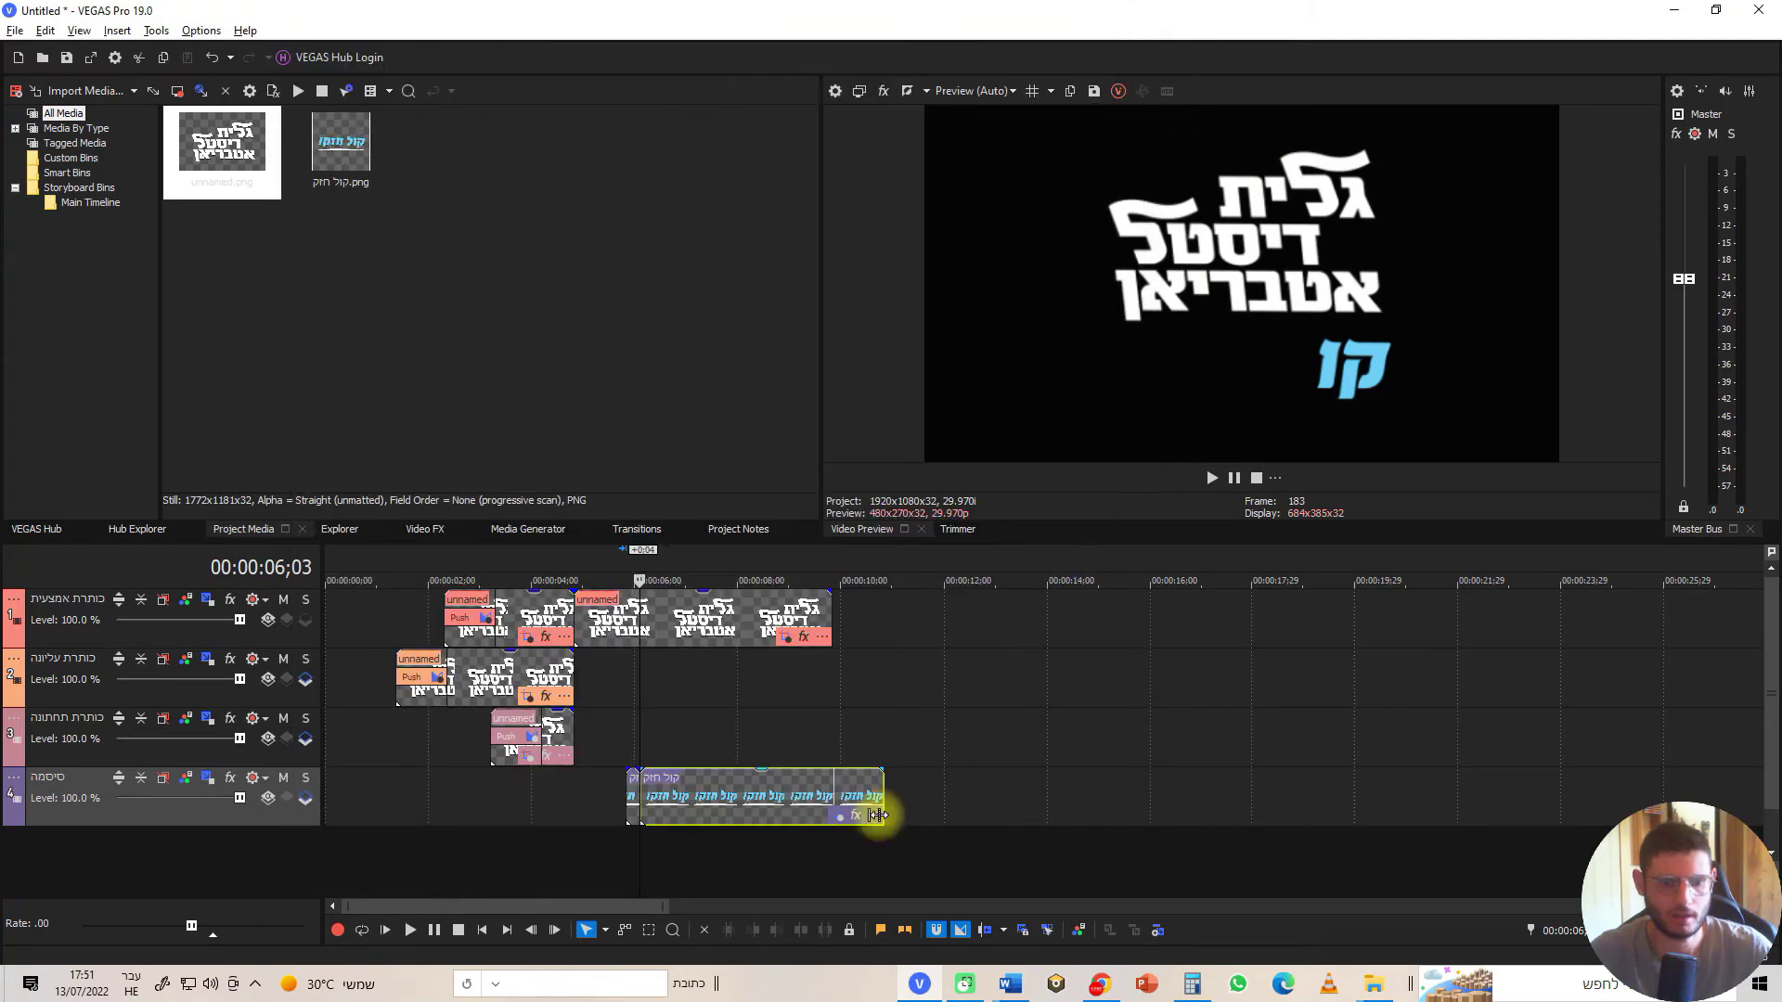
Duplicate the second slogan section to about 11;18 and keyframe its mask to grow from ק to קו over 8 frames
{"action": "left_click_drag", "start_coordinate": [789, 794], "coordinate": [1050, 783]}
{"action": "left_click", "coordinate": [1121, 819]}
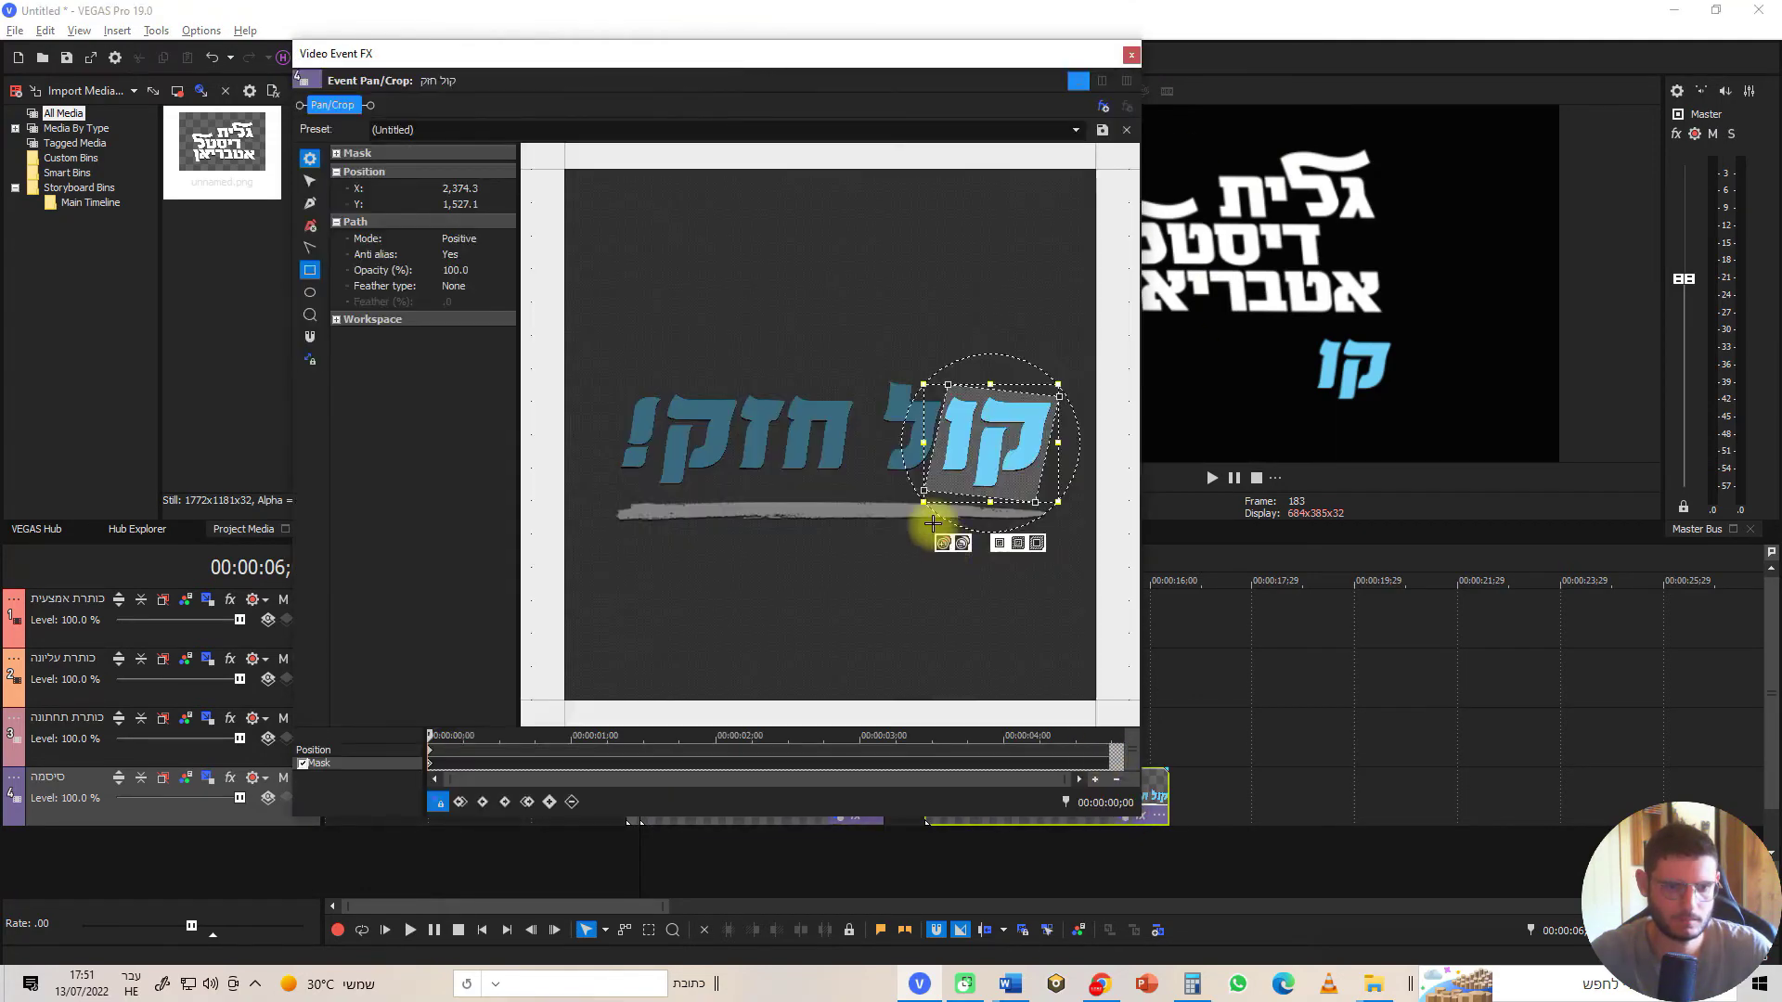
{"action": "left_click_drag", "start_coordinate": [924, 443], "coordinate": [968, 449]}
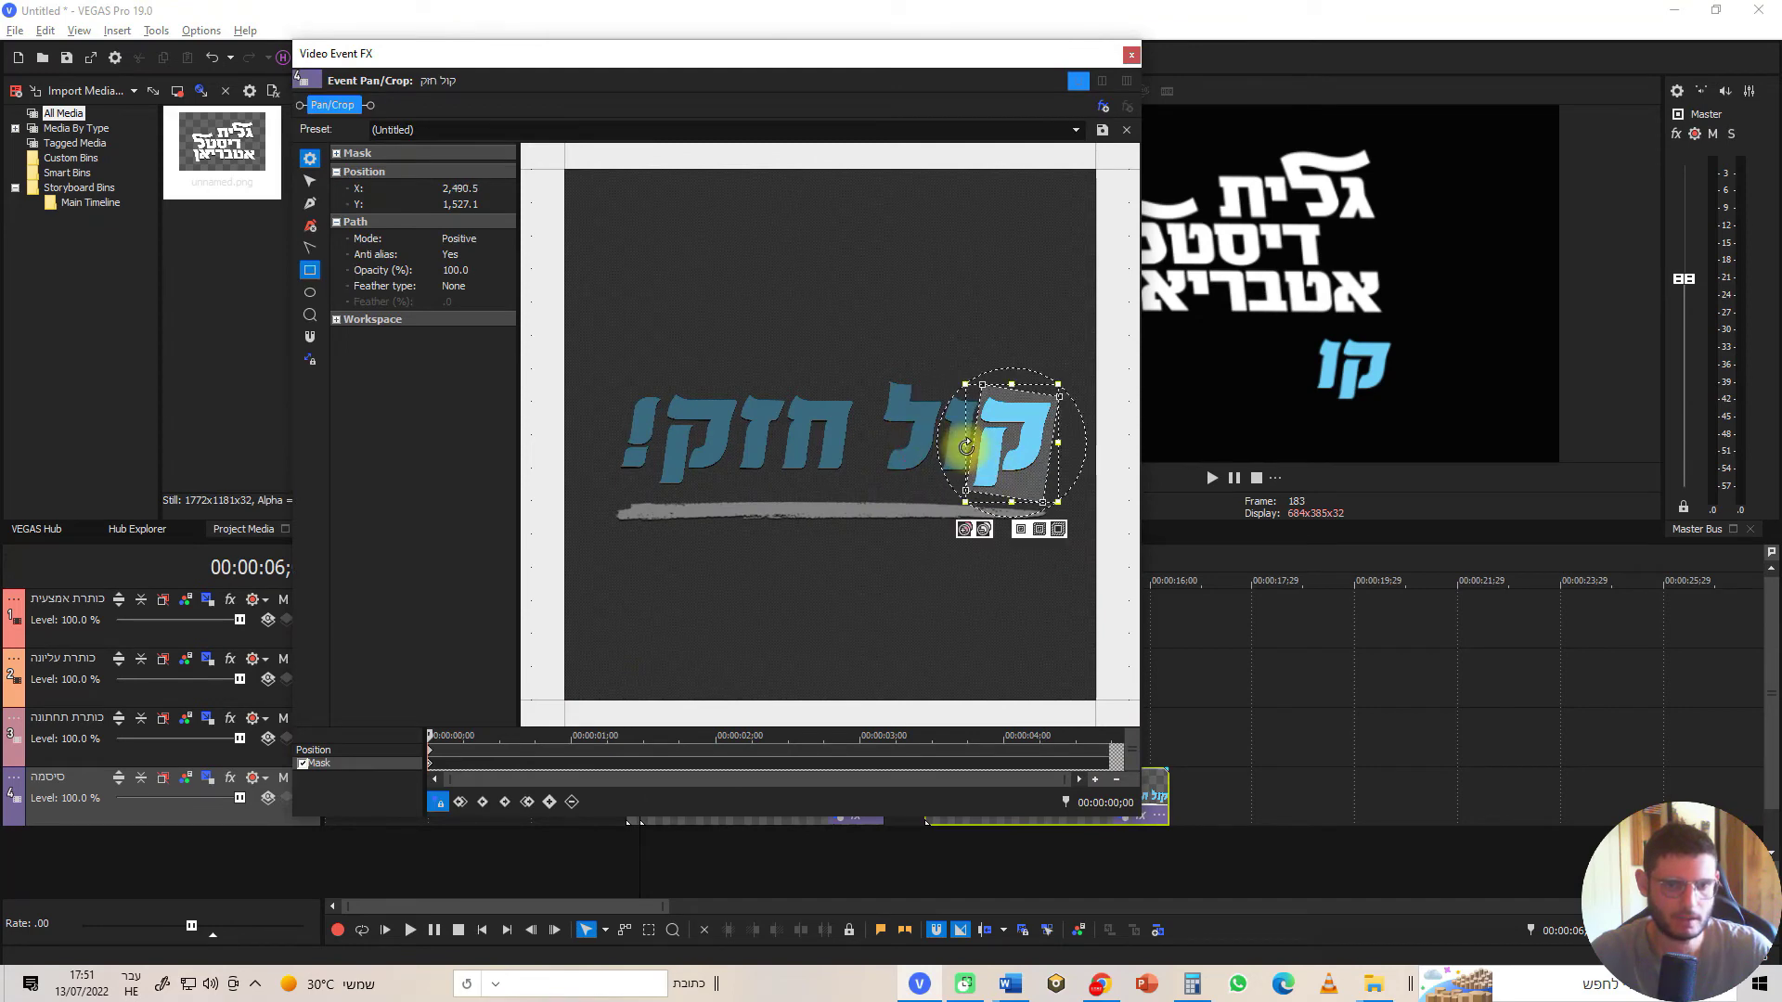
{"action": "left_click", "coordinate": [465, 765]}
{"action": "left_click_drag", "start_coordinate": [963, 442], "coordinate": [920, 448]}
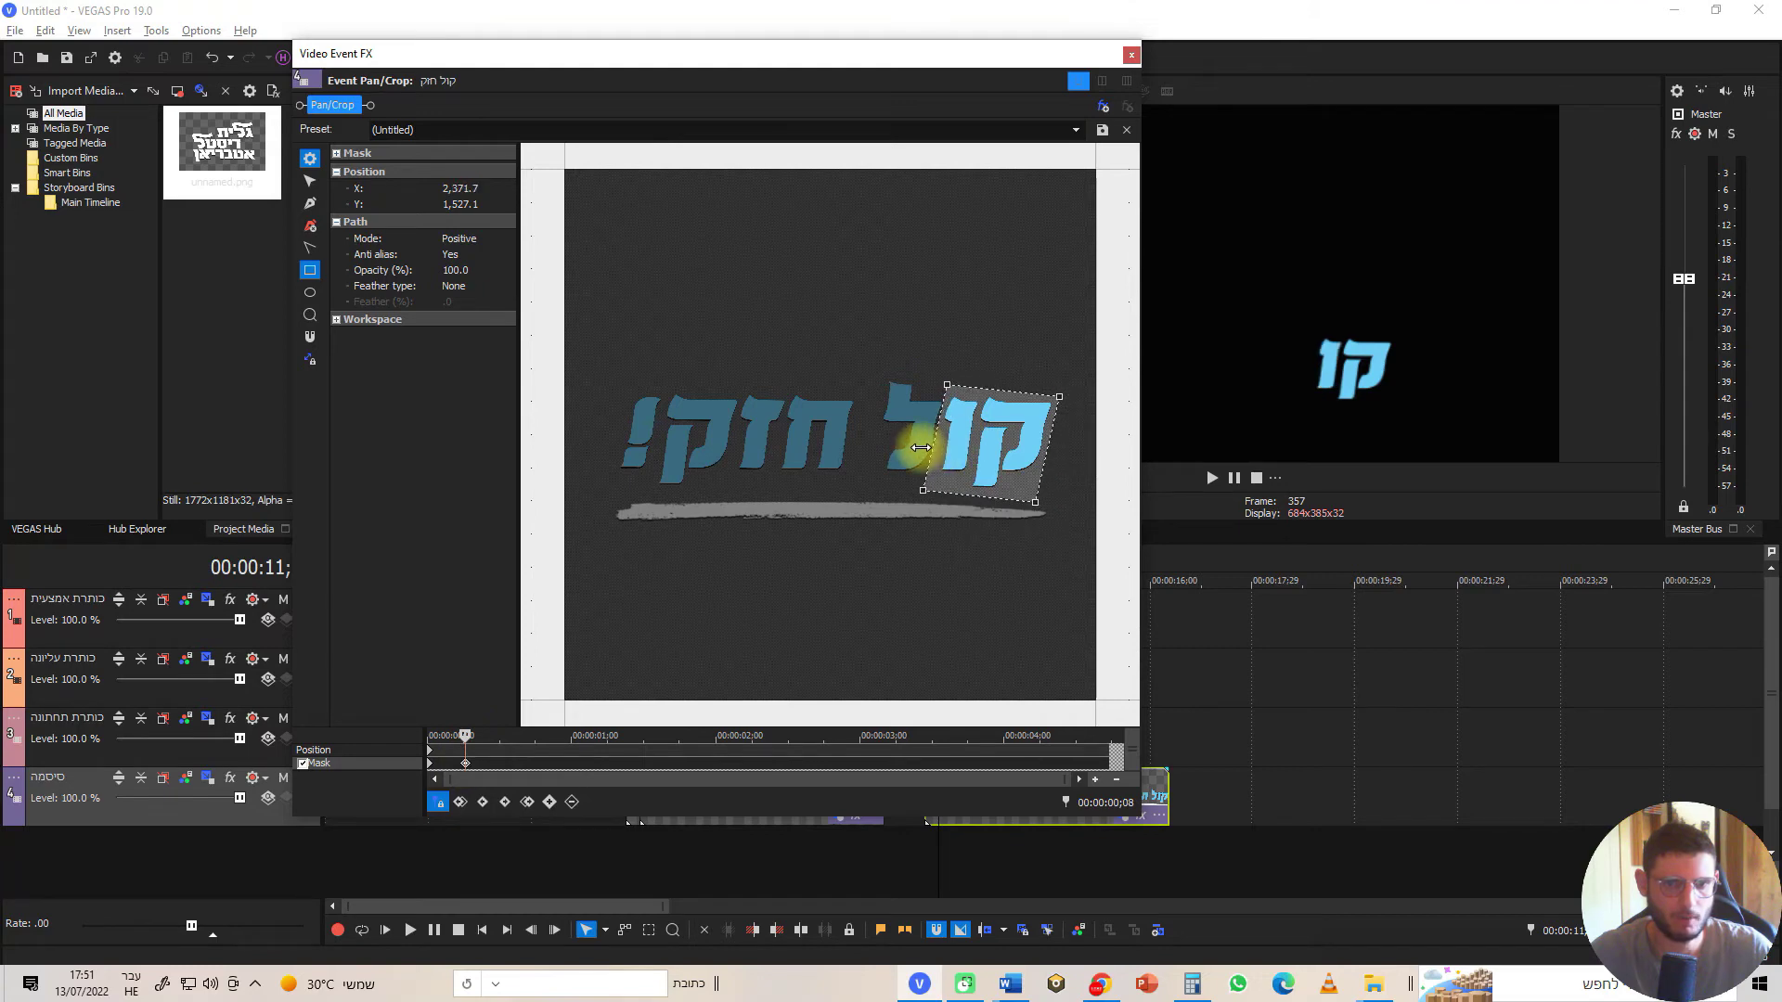
{"action": "left_click", "coordinate": [921, 447]}
{"action": "left_click", "coordinate": [1133, 55]}
Play back the duplicated section's keyframed mask to examine how the second letter is gradually revealed
{"action": "left_click", "coordinate": [932, 576]}
{"action": "left_click", "coordinate": [925, 565]}
{"action": "key", "text": "space"}
{"action": "key", "text": "space"}
{"action": "key", "text": "space"}
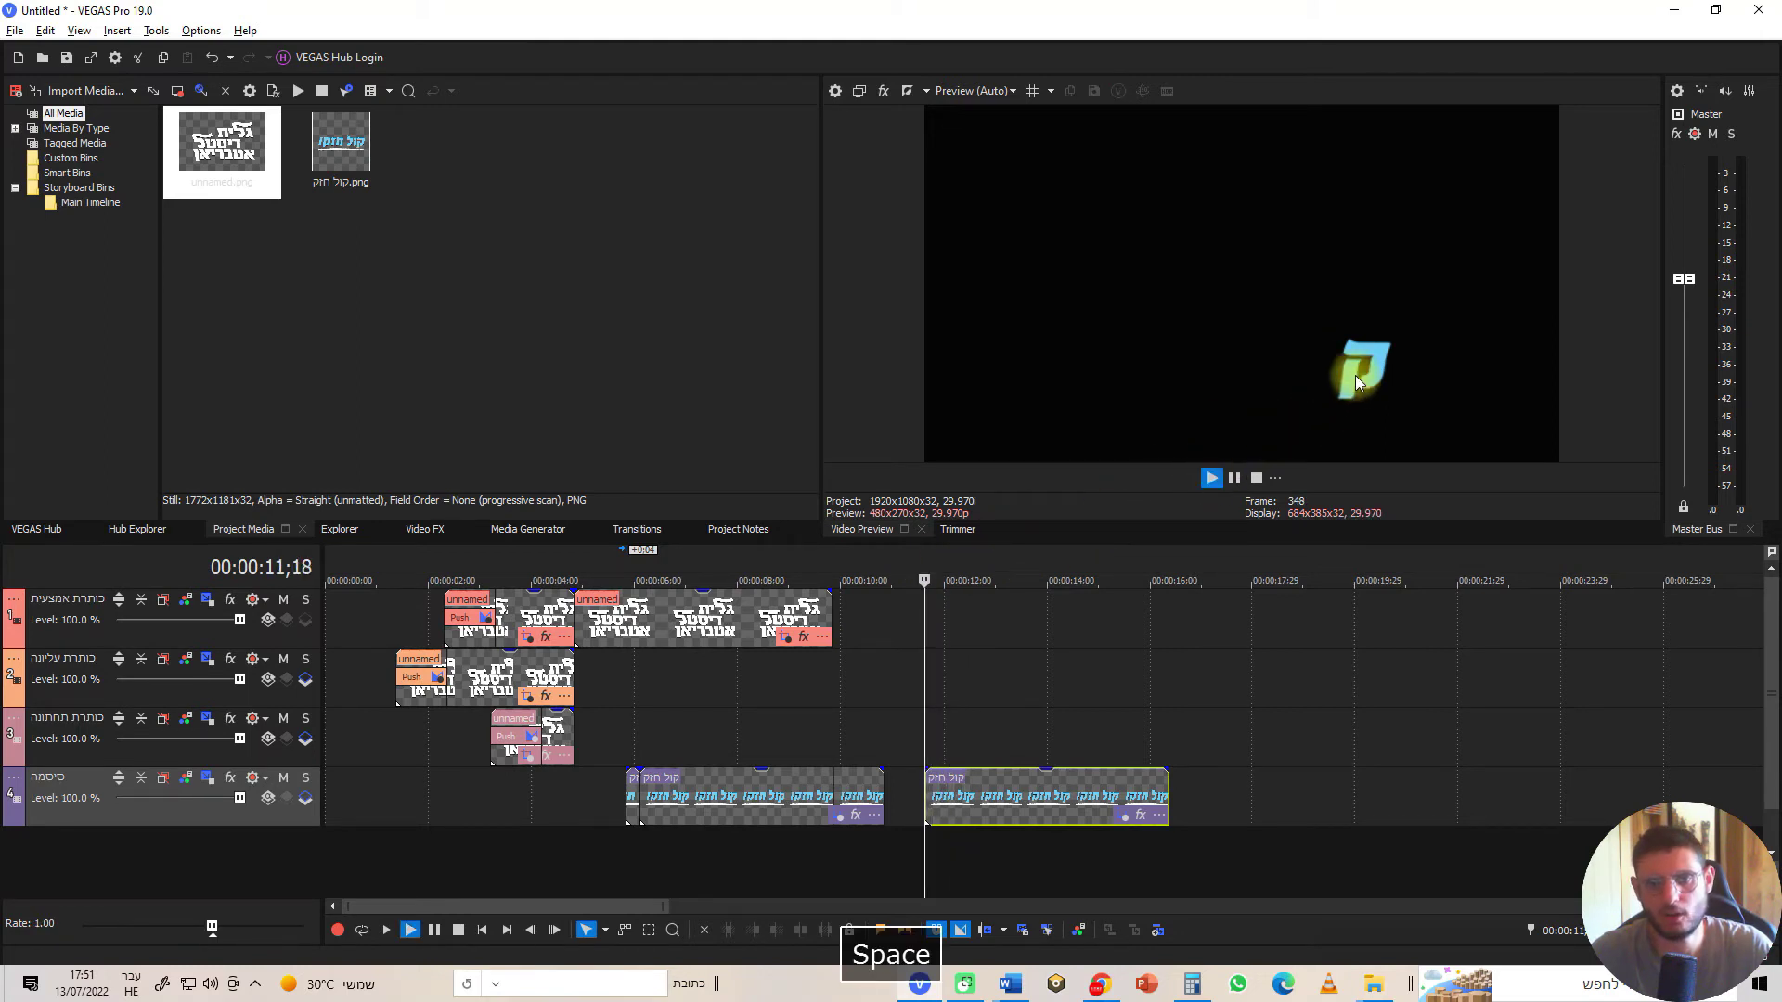
{"action": "key", "text": "space"}
{"action": "key", "text": "space"}
{"action": "key", "text": "space"}
{"action": "key", "text": "space"}
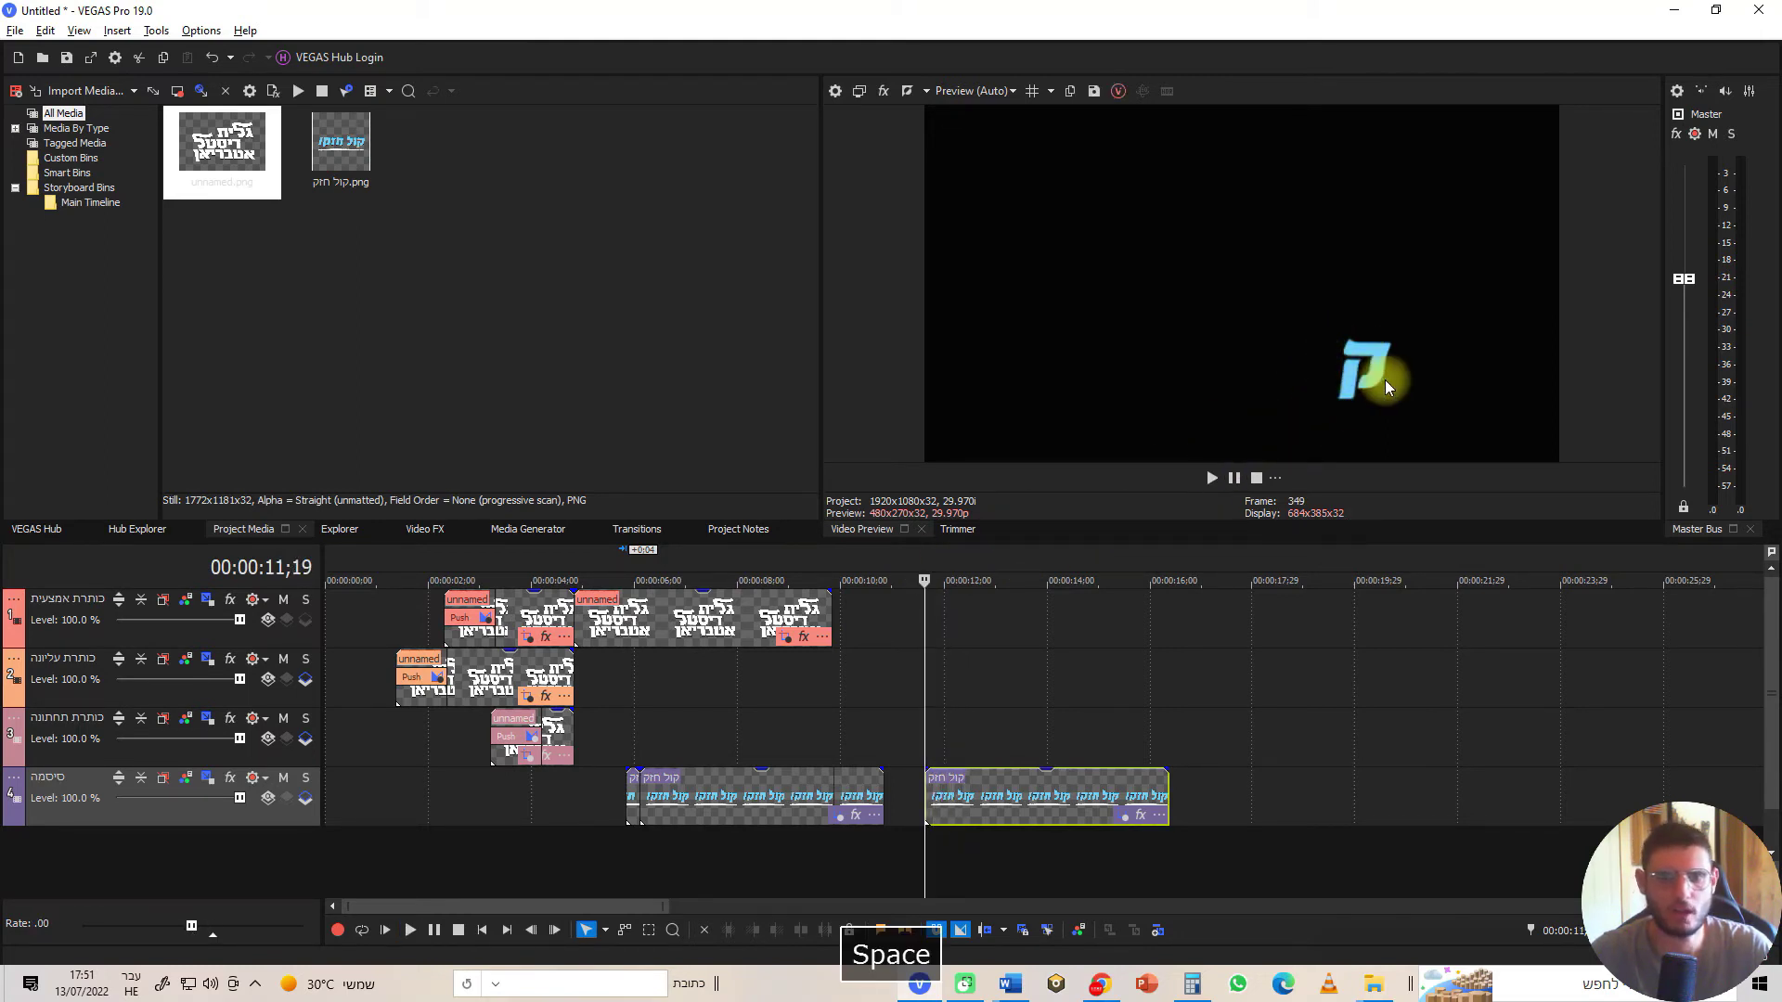
{"action": "key", "text": "space"}
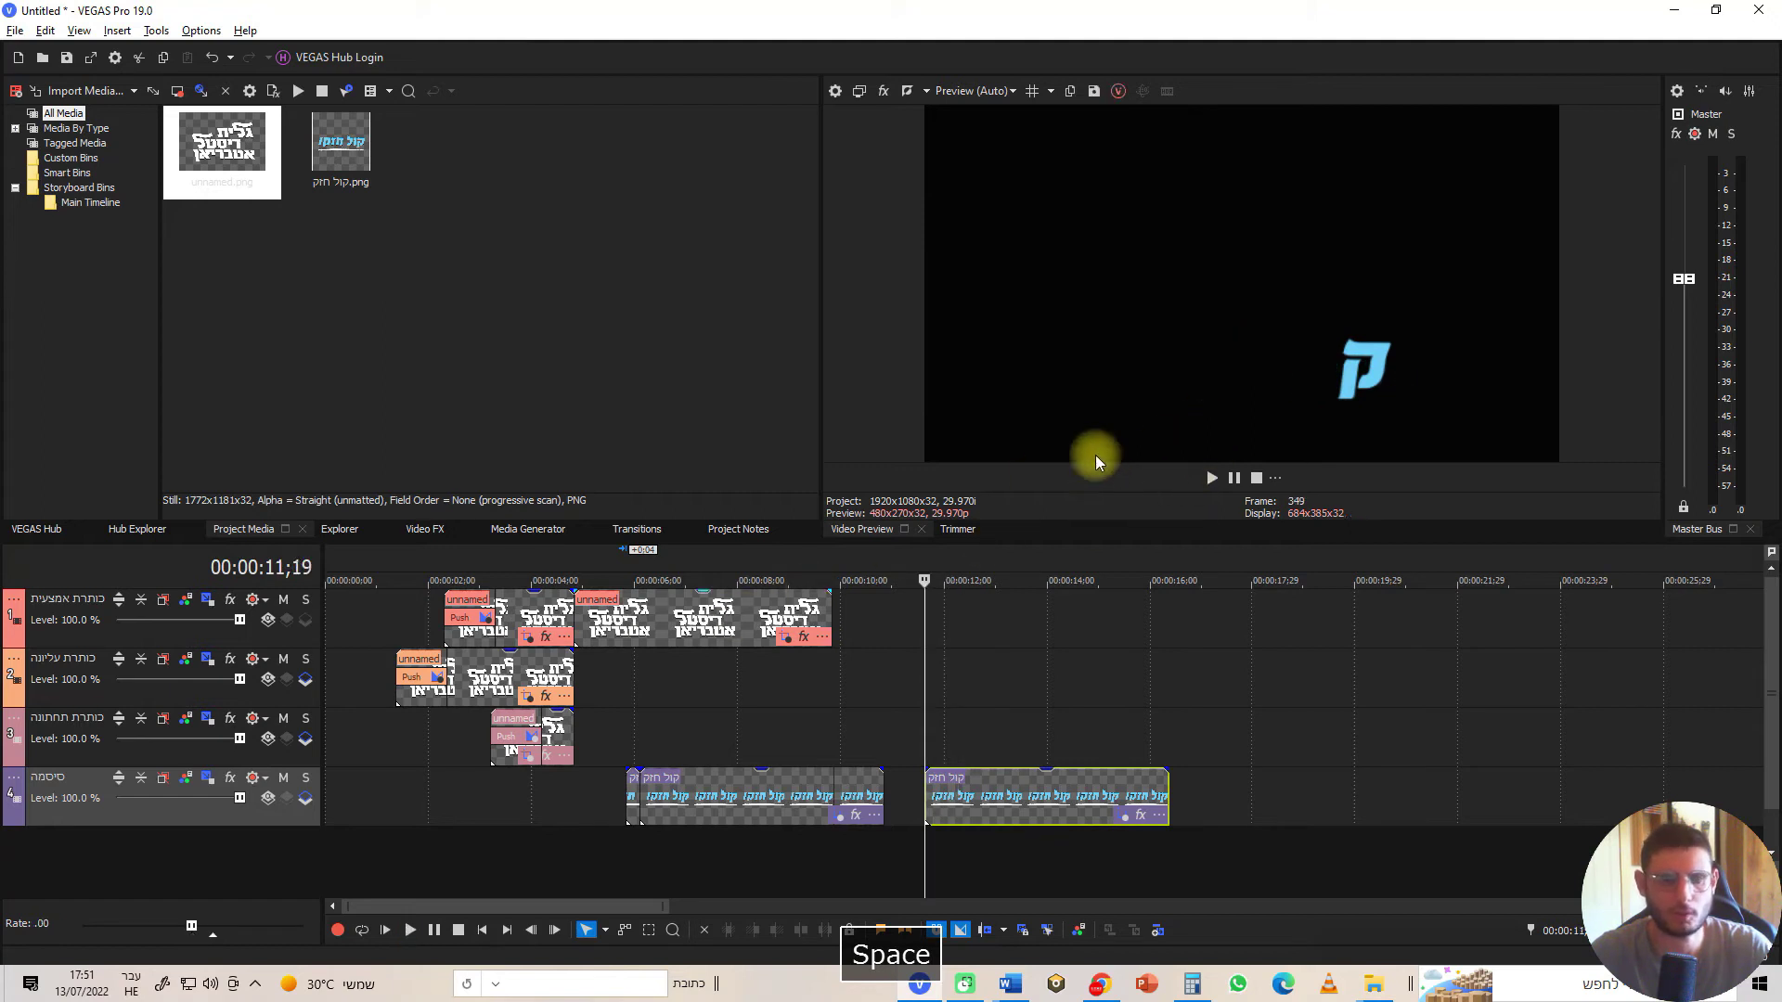
Play back the slogan's entrance from 5;25 and split the remaining slogan clip at 6;12 and 6;21
{"action": "left_click", "coordinate": [626, 564]}
{"action": "key", "text": "space"}
{"action": "key", "text": "space"}
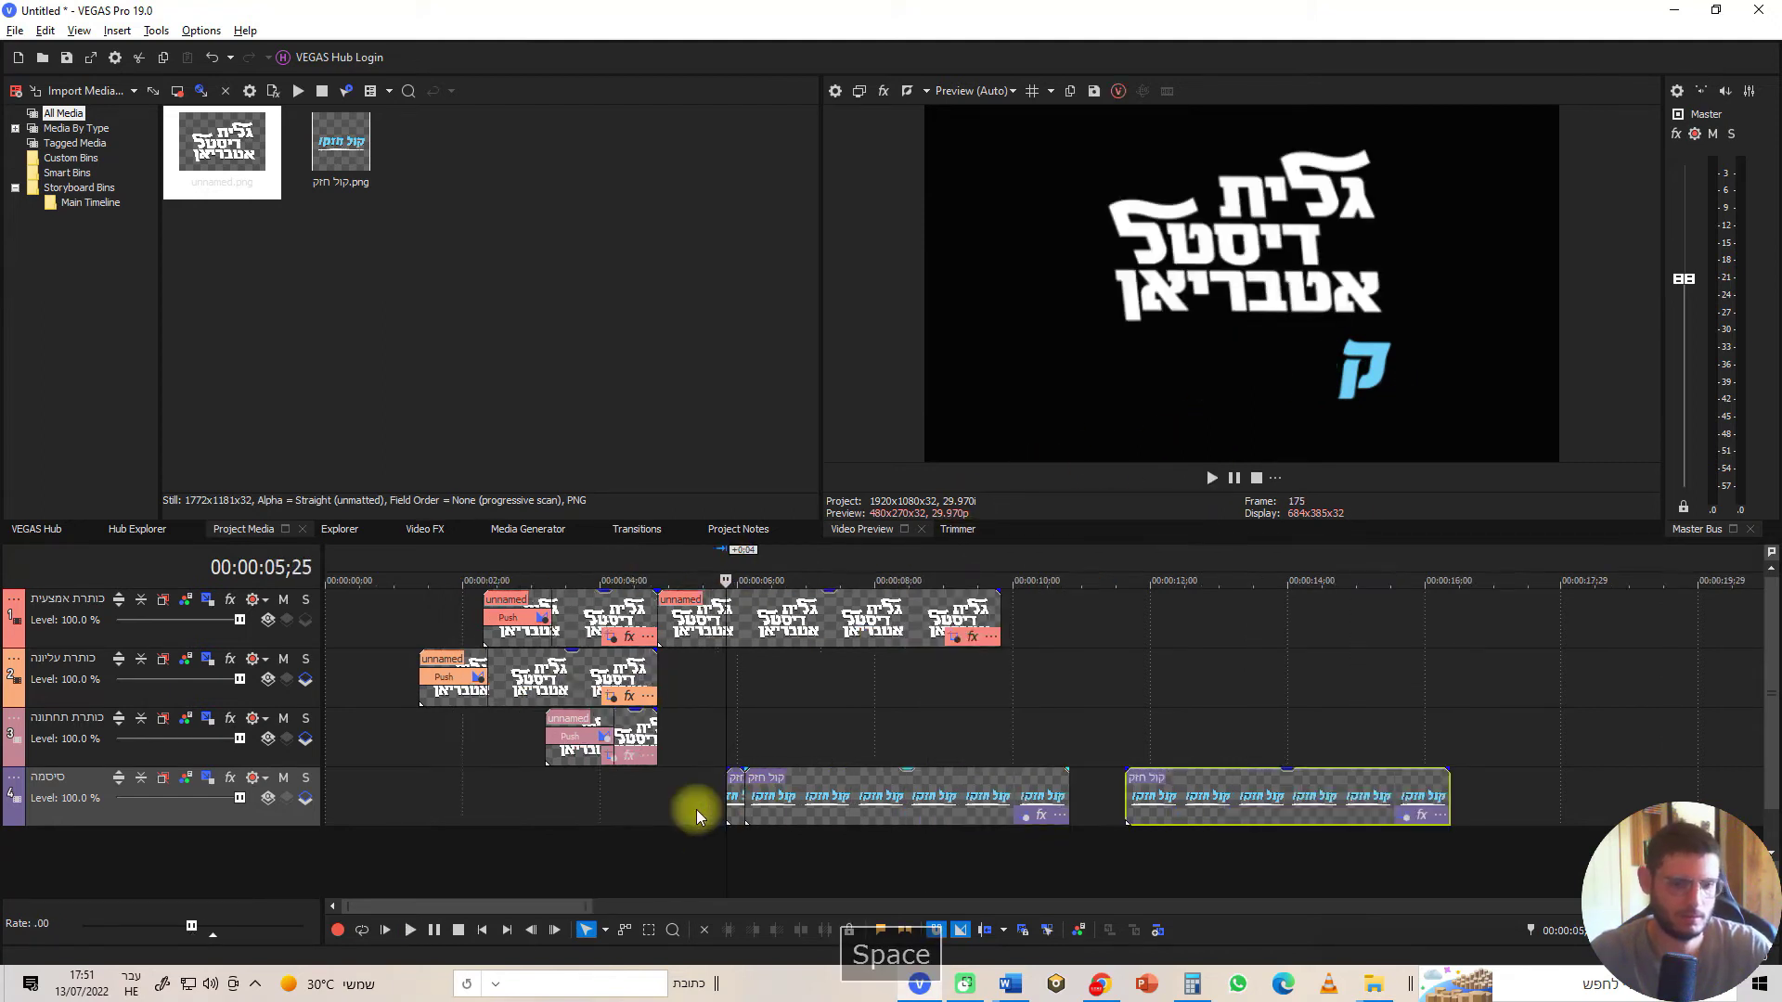
{"action": "scroll", "coordinate": [696, 810], "scroll_direction": "up", "scroll_amount": 4}
{"action": "left_click", "coordinate": [1123, 800]}
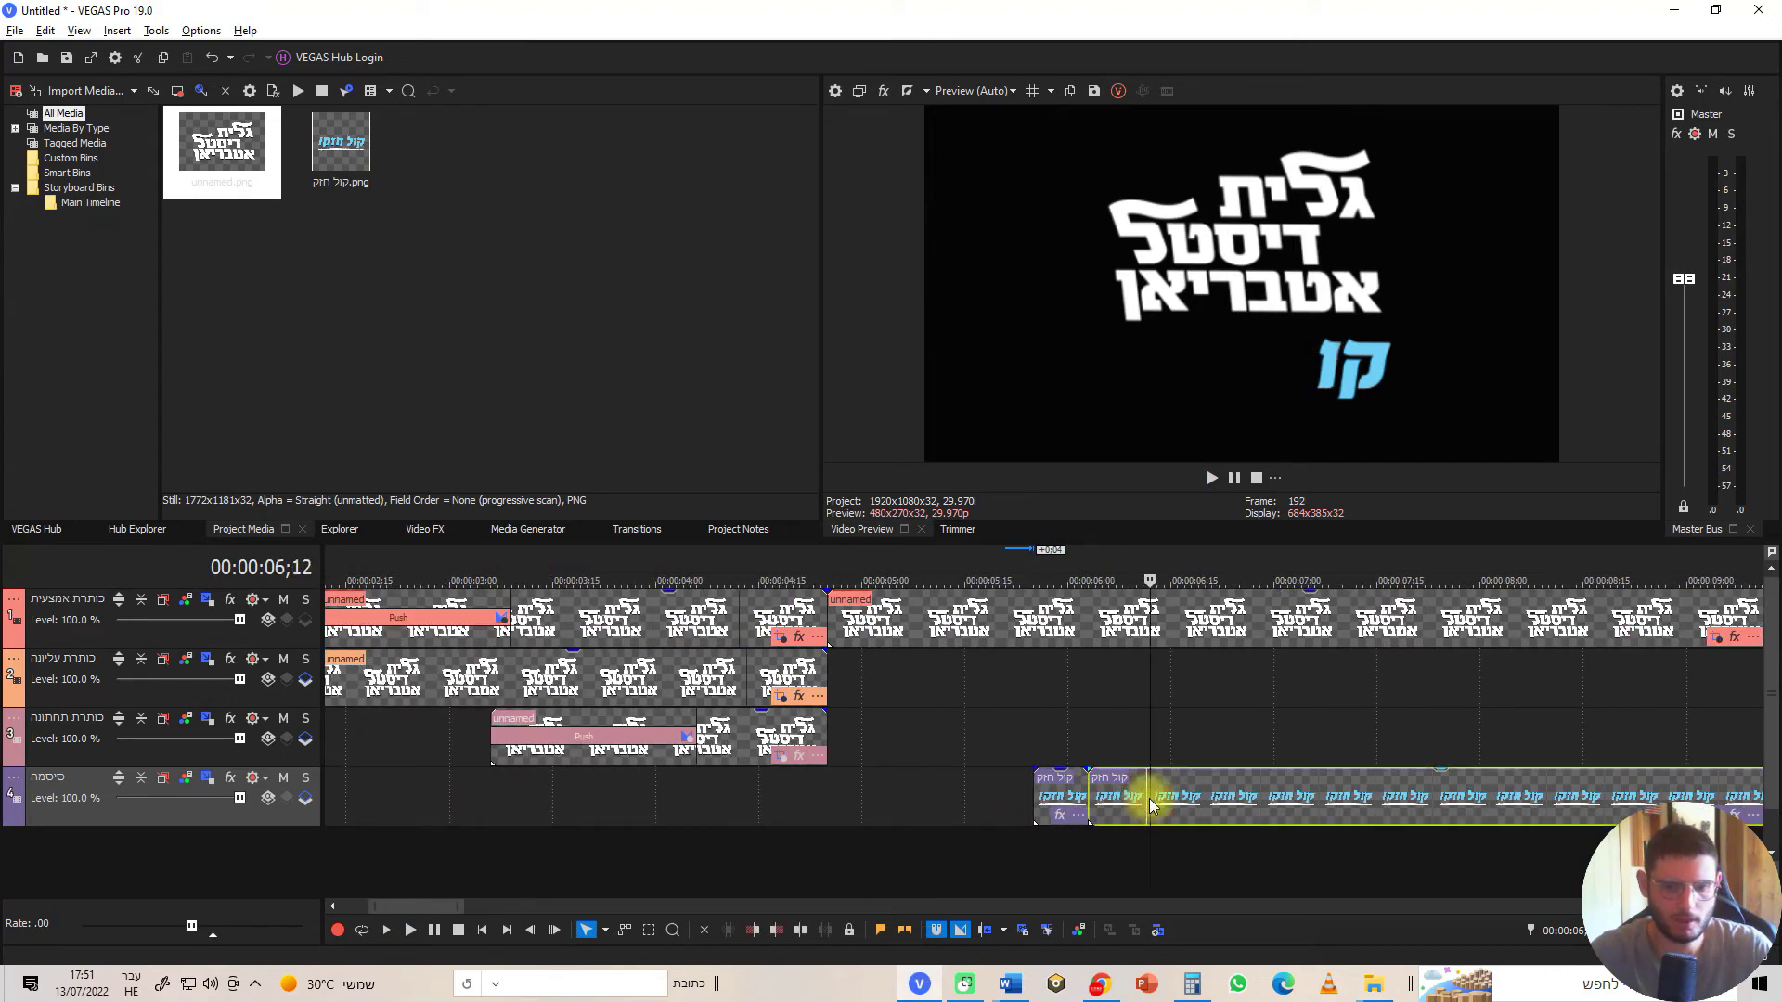
{"action": "left_click", "coordinate": [1151, 805]}
{"action": "key", "text": "s"}
{"action": "left_click", "coordinate": [1211, 814]}
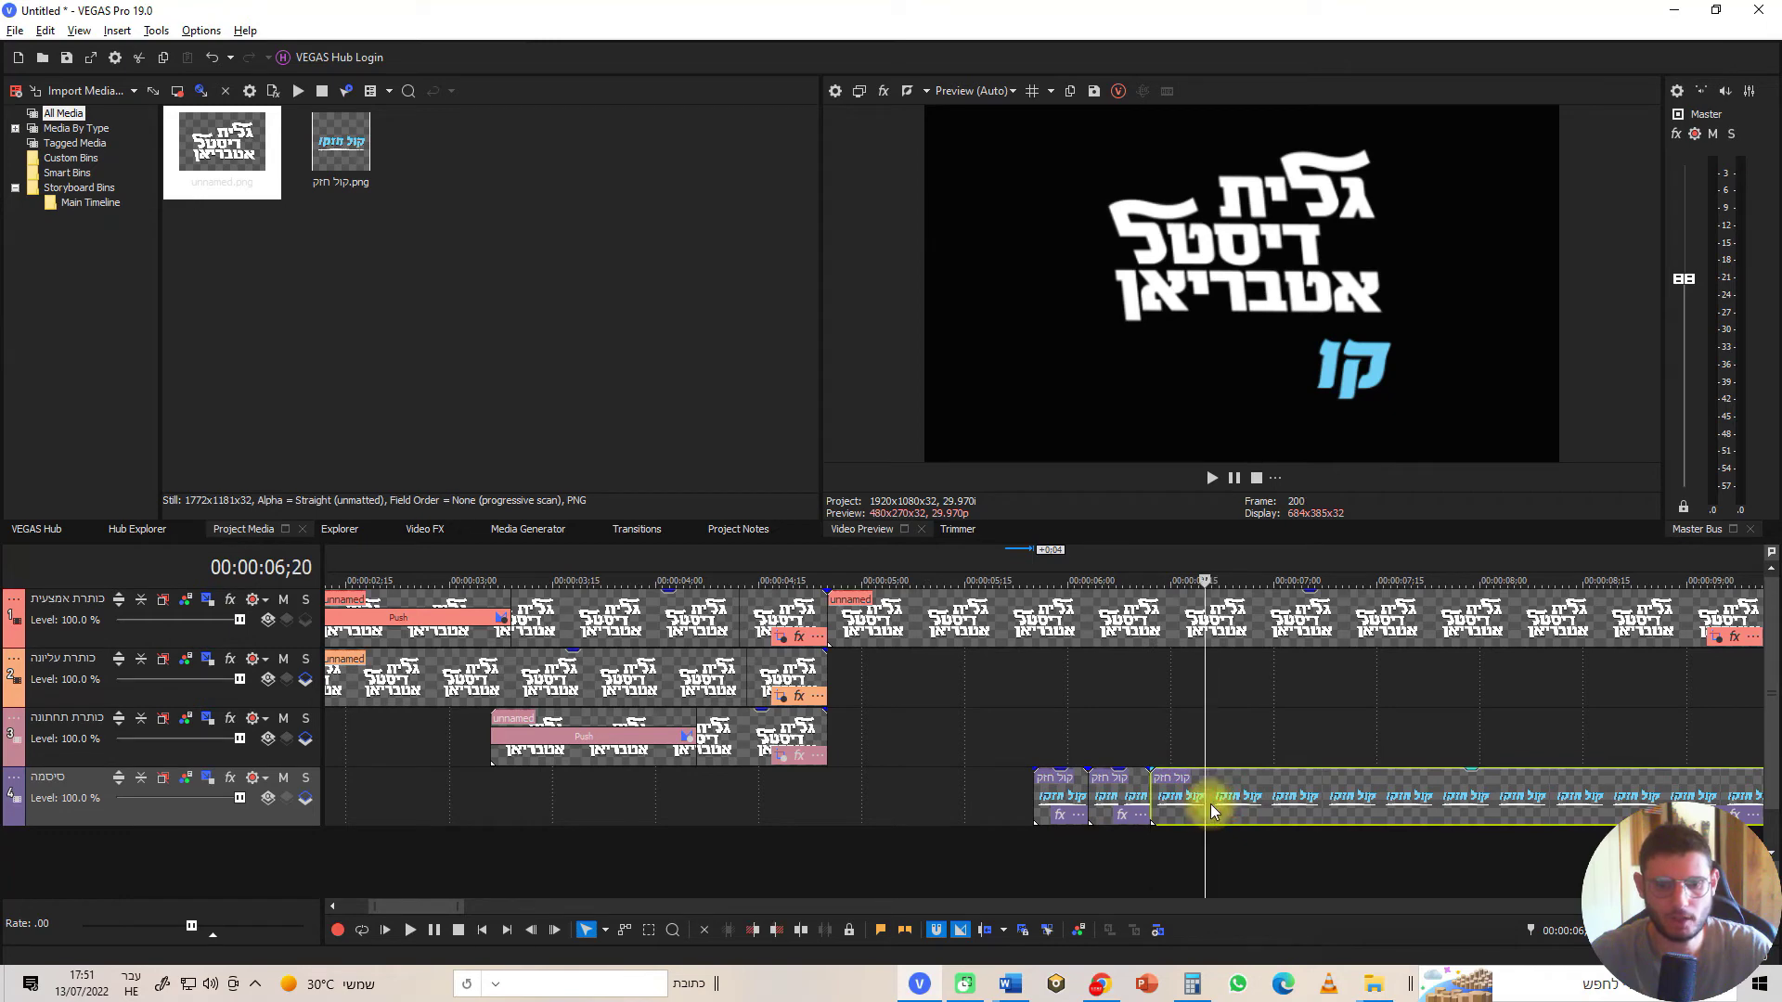
{"action": "key", "text": "s"}
{"action": "scroll", "coordinate": [1007, 824], "scroll_direction": "up", "scroll_amount": 4}
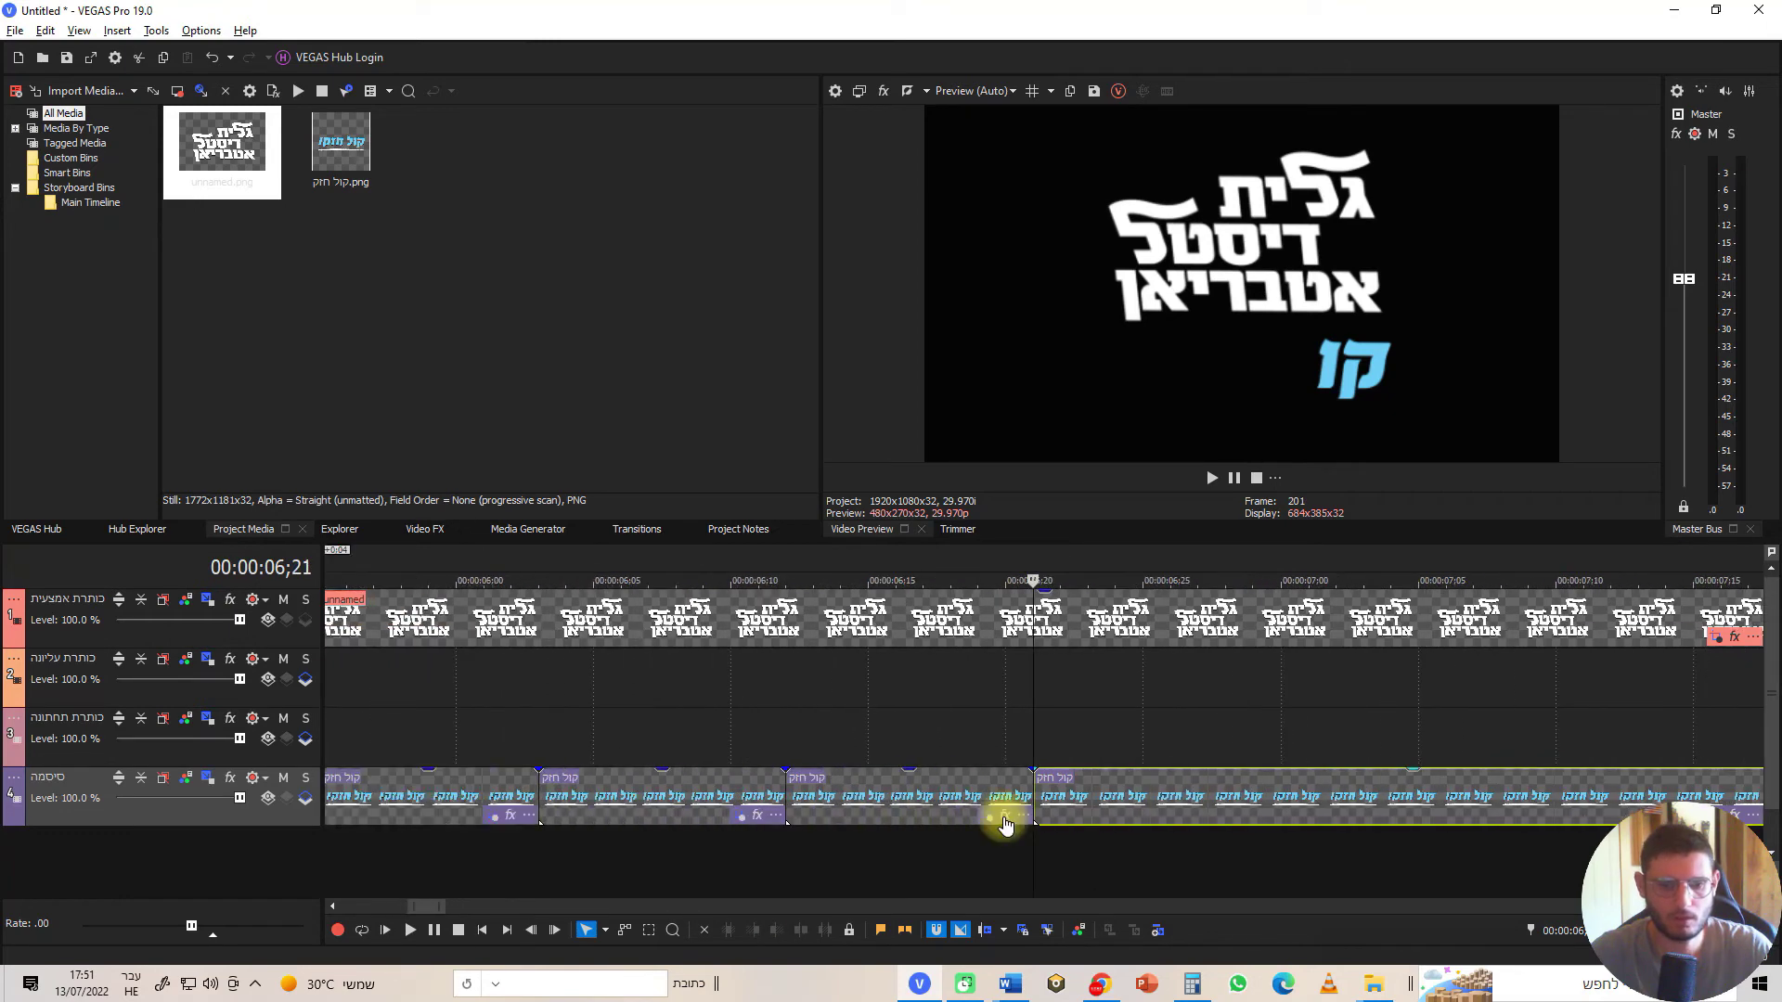
Widen the third slogan section's mask from its first frame to reveal קול, enlarging and skewing it to fit the letters
{"action": "left_click", "coordinate": [986, 816]}
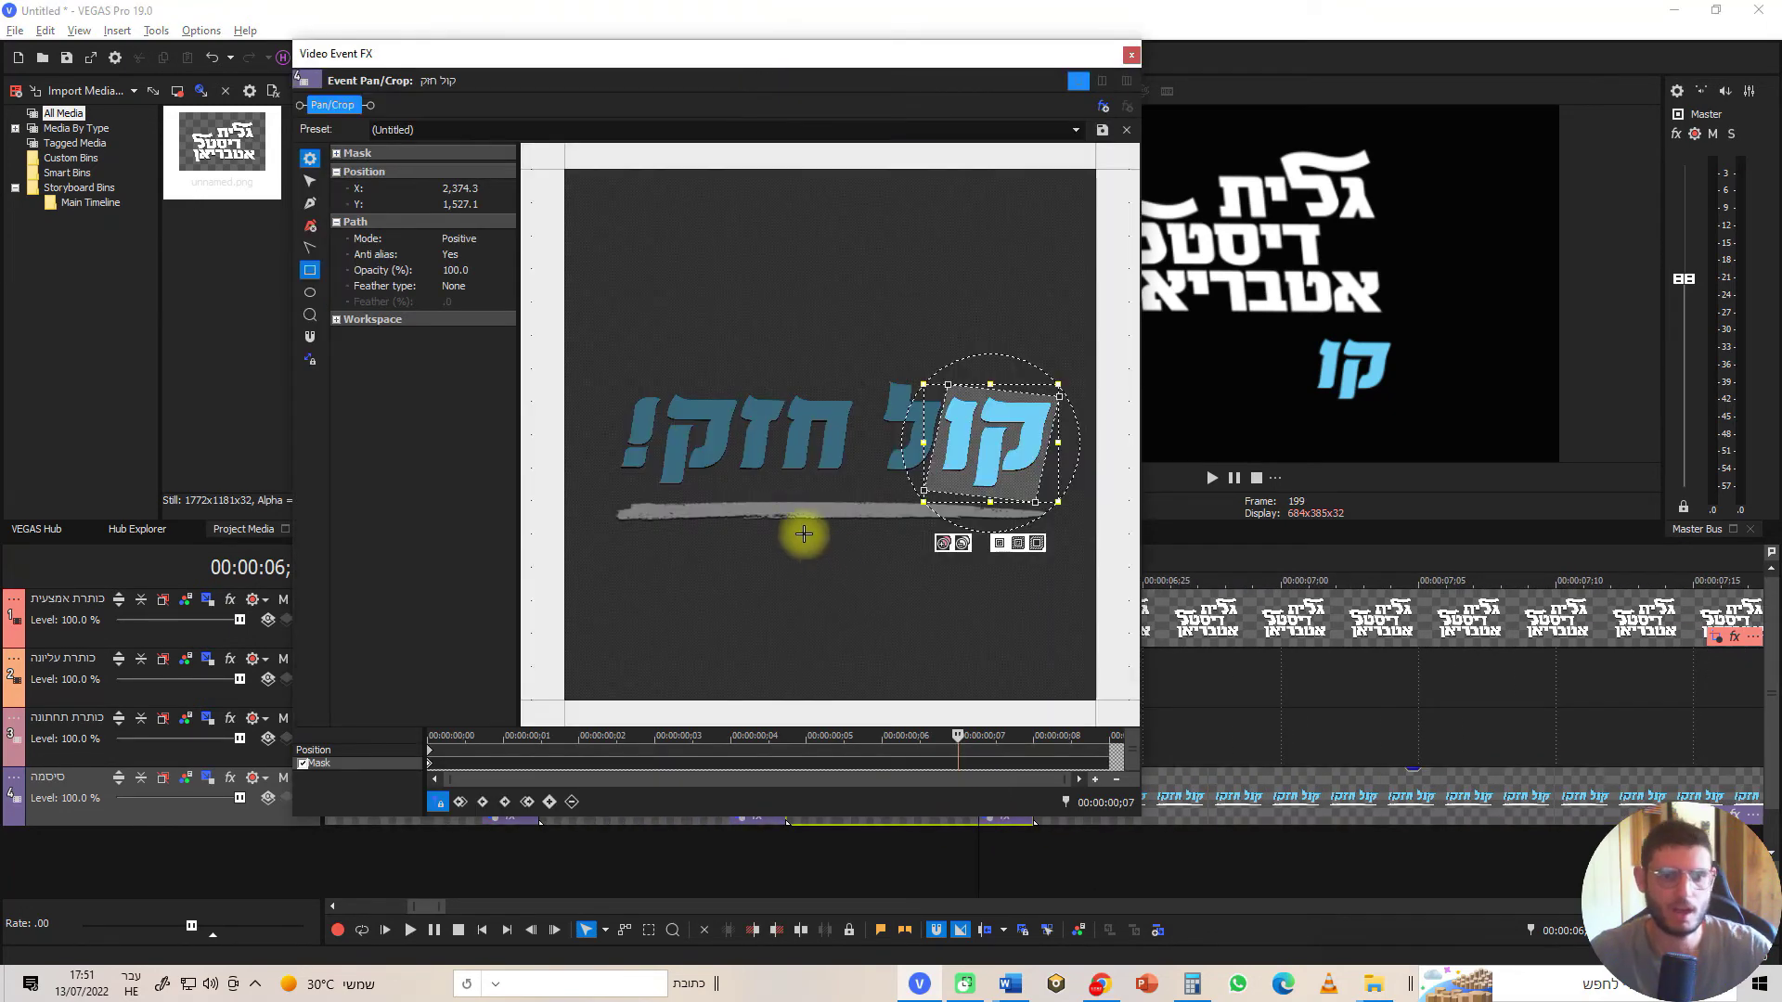
{"action": "left_click", "coordinate": [439, 802]}
{"action": "left_click", "coordinate": [429, 754]}
{"action": "left_click_drag", "start_coordinate": [922, 445], "coordinate": [845, 445]}
{"action": "left_click_drag", "start_coordinate": [949, 385], "coordinate": [949, 366]}
{"action": "left_click_drag", "start_coordinate": [1058, 432], "coordinate": [1073, 433]}
{"action": "left_click_drag", "start_coordinate": [1006, 346], "coordinate": [1003, 350]}
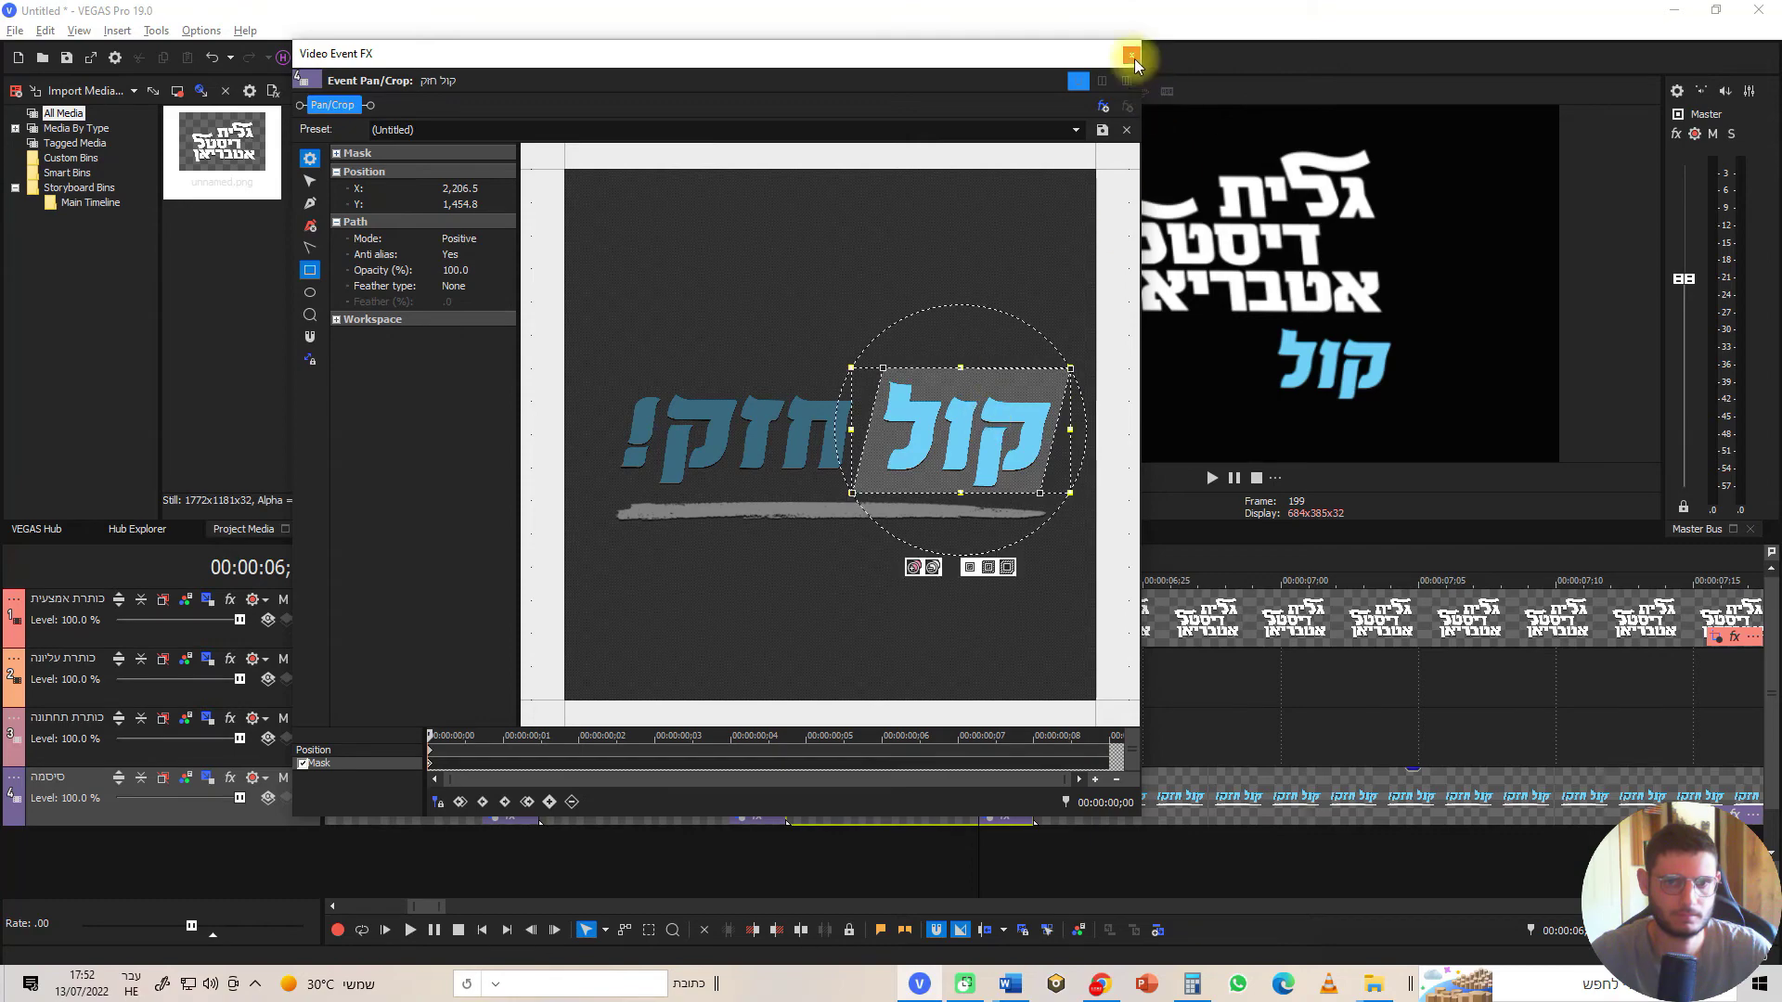
{"action": "left_click", "coordinate": [1132, 55]}
Delete the slogan section after 6;21 and paste a copy of the קול section in its place
{"action": "scroll", "coordinate": [1151, 803], "scroll_direction": "down", "scroll_amount": 3}
{"action": "left_click", "coordinate": [1134, 810]}
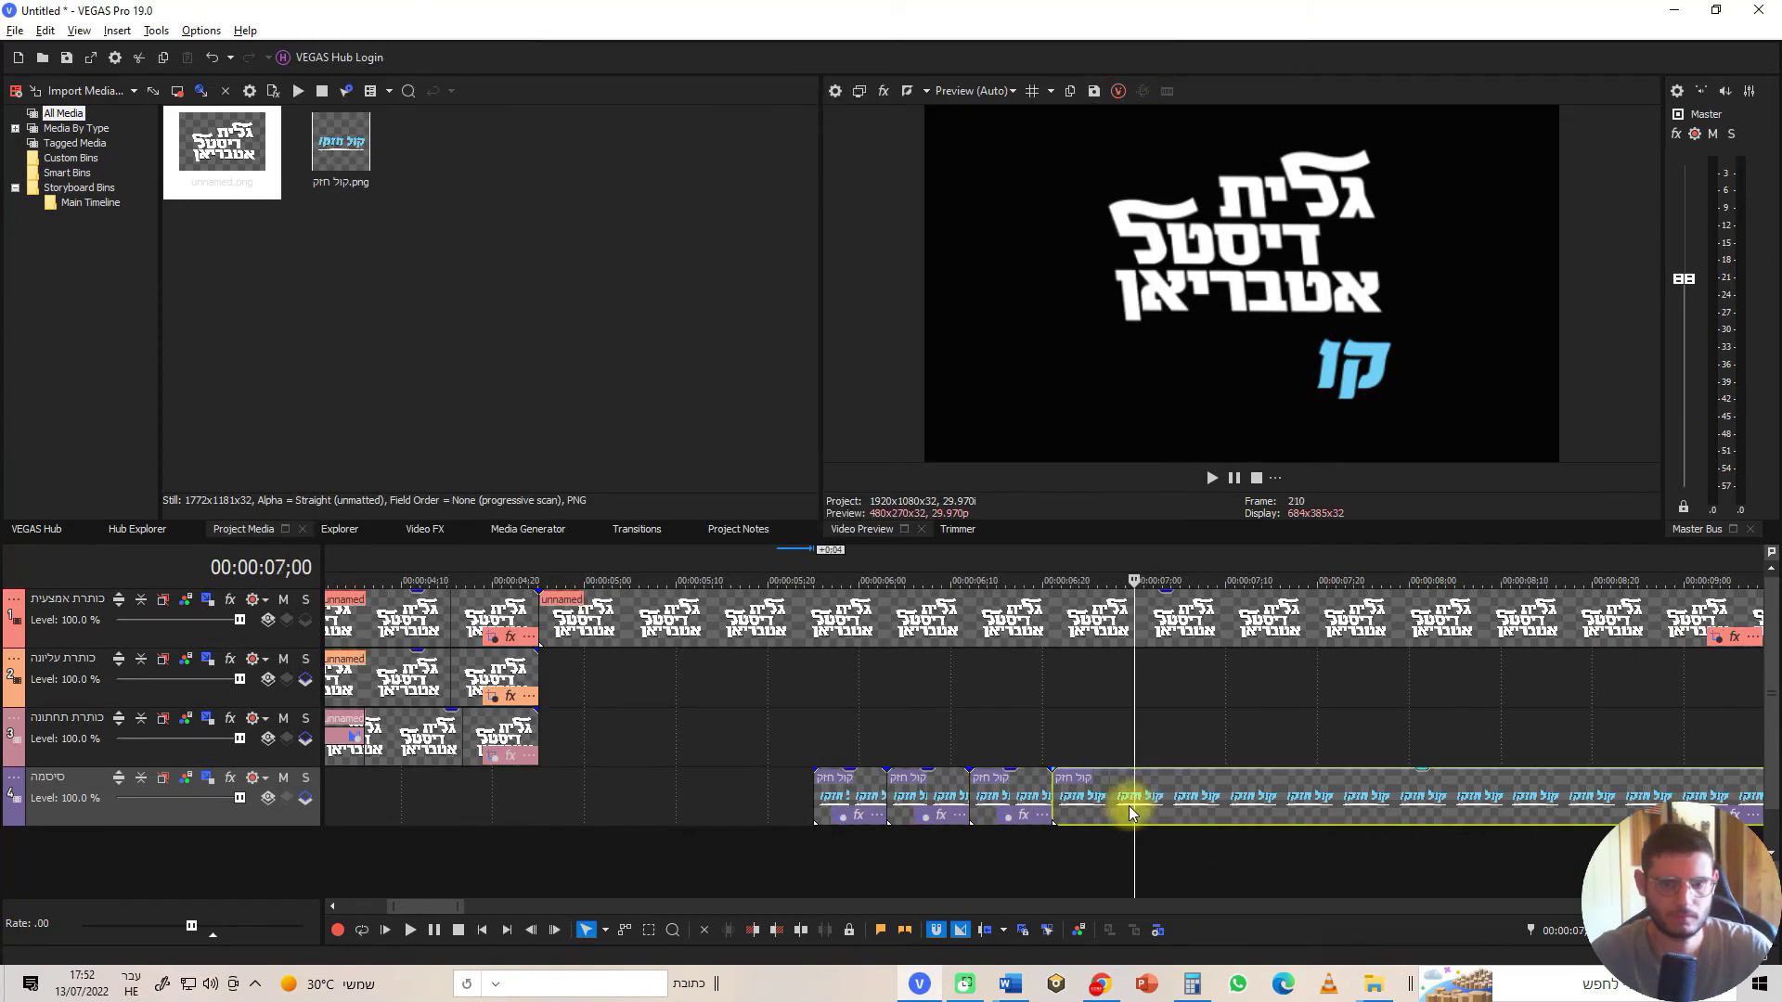
{"action": "left_click", "coordinate": [1070, 808]}
{"action": "key", "text": "Delete"}
{"action": "left_click", "coordinate": [987, 796]}
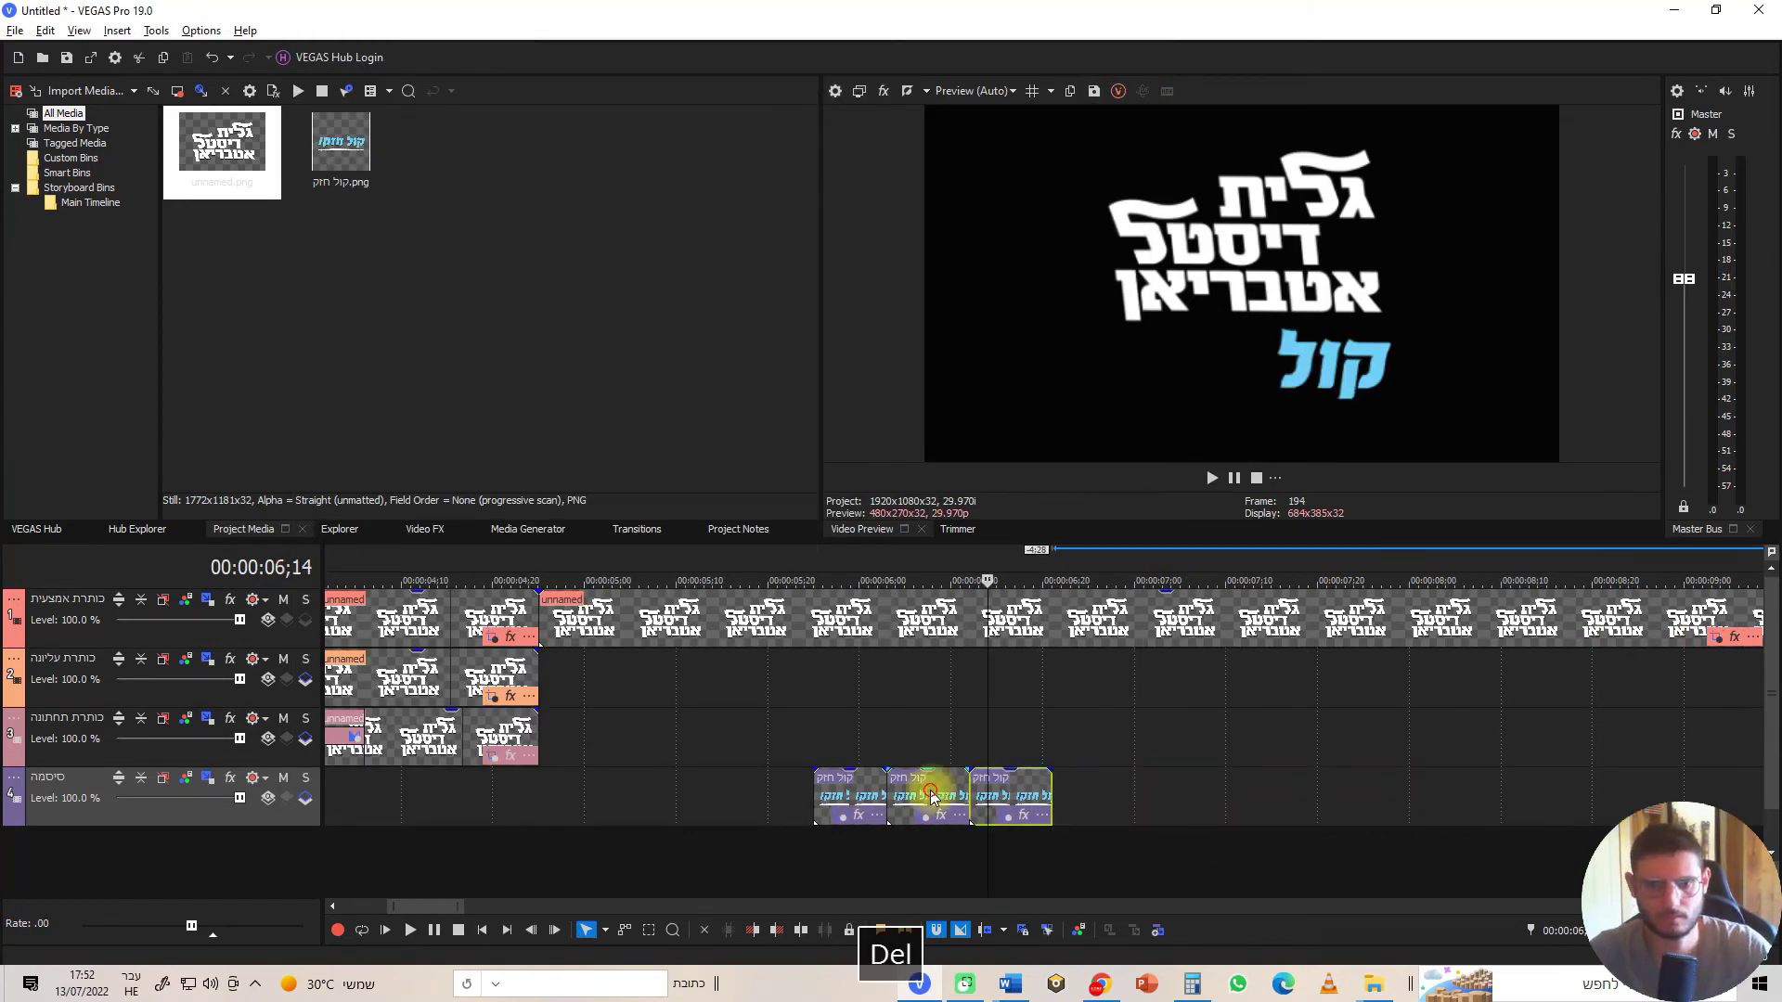
{"action": "key", "text": "ctrl+c"}
{"action": "key", "text": "ctrl+v"}
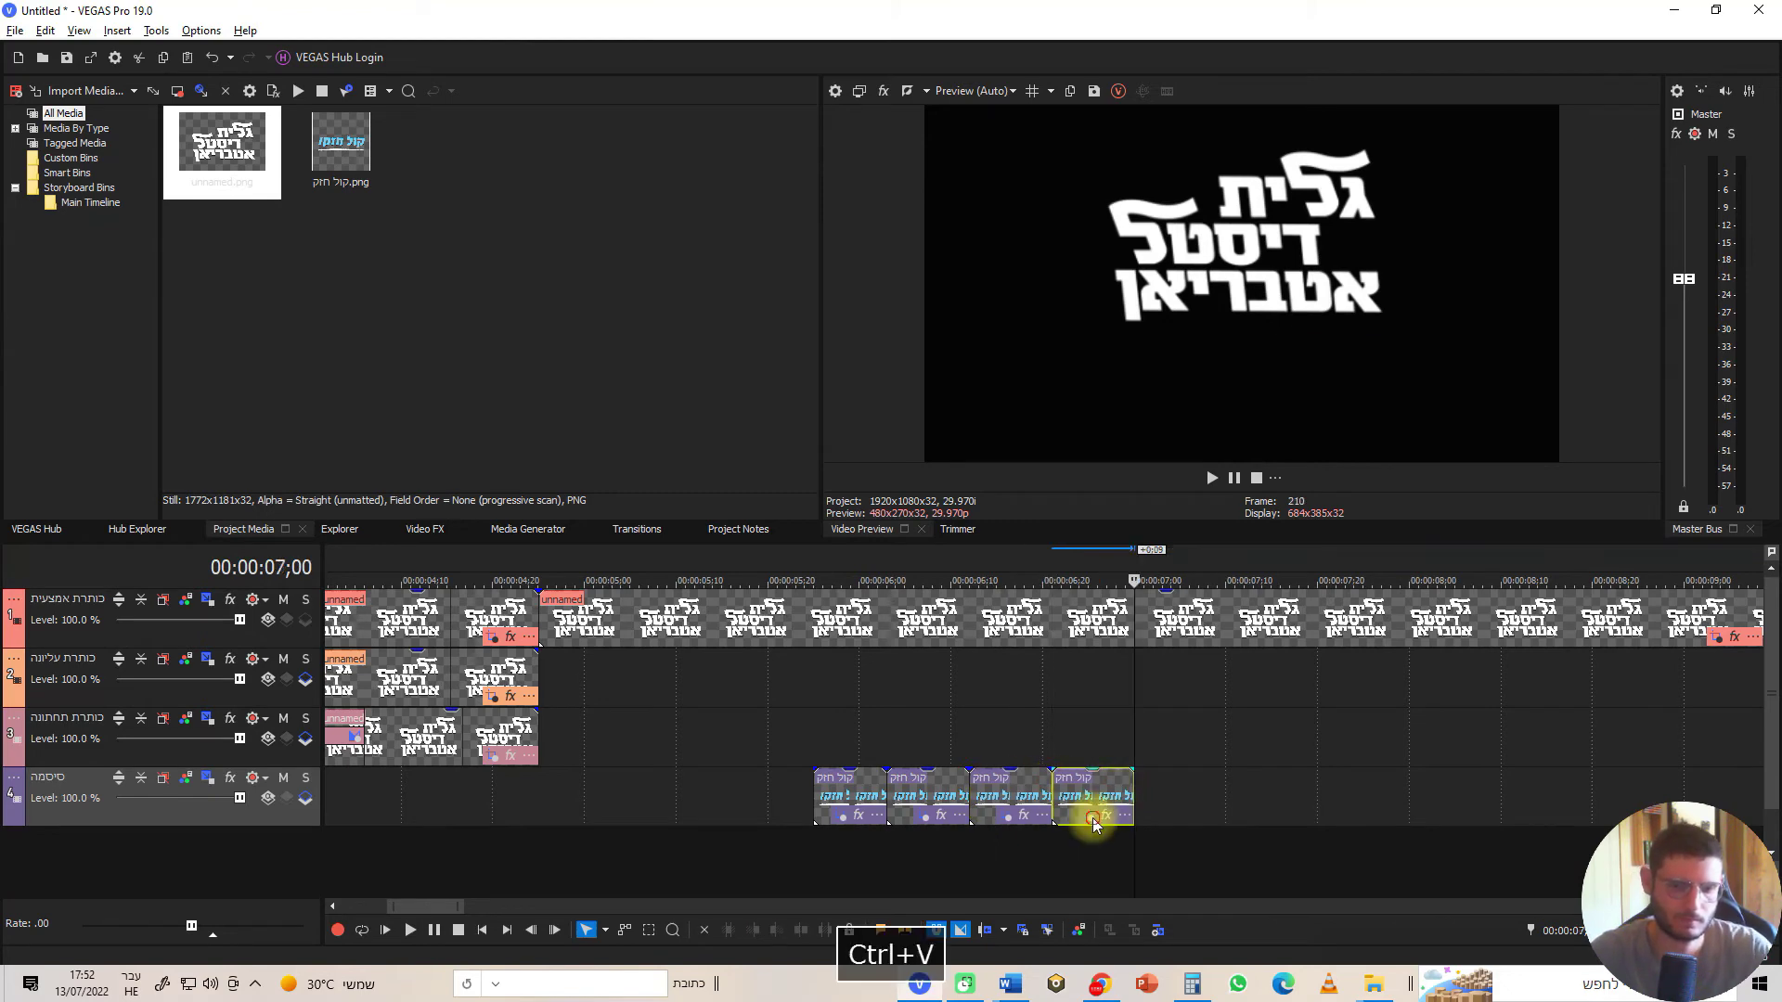
Extend the pasted section's mask to include the letter ח and close its Pan/Crop window
{"action": "left_click", "coordinate": [1088, 816]}
{"action": "left_click_drag", "start_coordinate": [841, 429], "coordinate": [755, 457]}
{"action": "left_click", "coordinate": [1132, 55]}
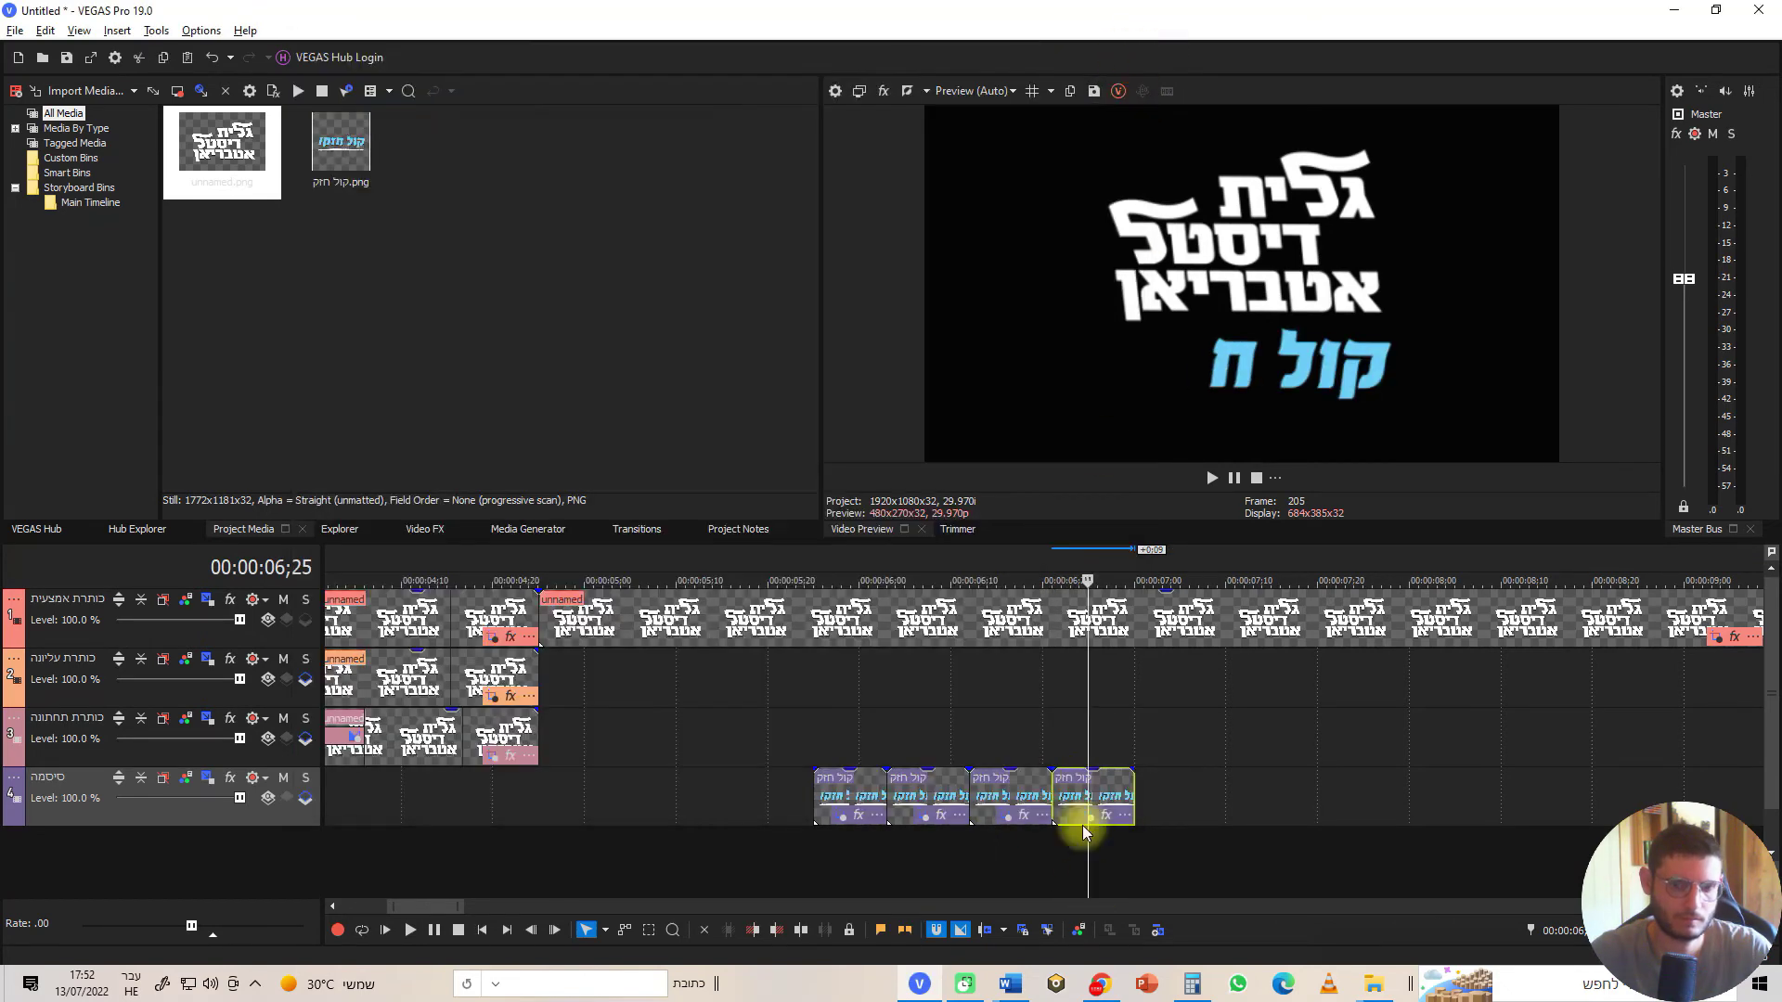
Duplicate the ח section to start at 7;00, widen the copy's mask over the letter ז and tilt it slightly
{"action": "left_click_drag", "start_coordinate": [1088, 797], "coordinate": [1185, 804]}
{"action": "left_click", "coordinate": [1173, 815]}
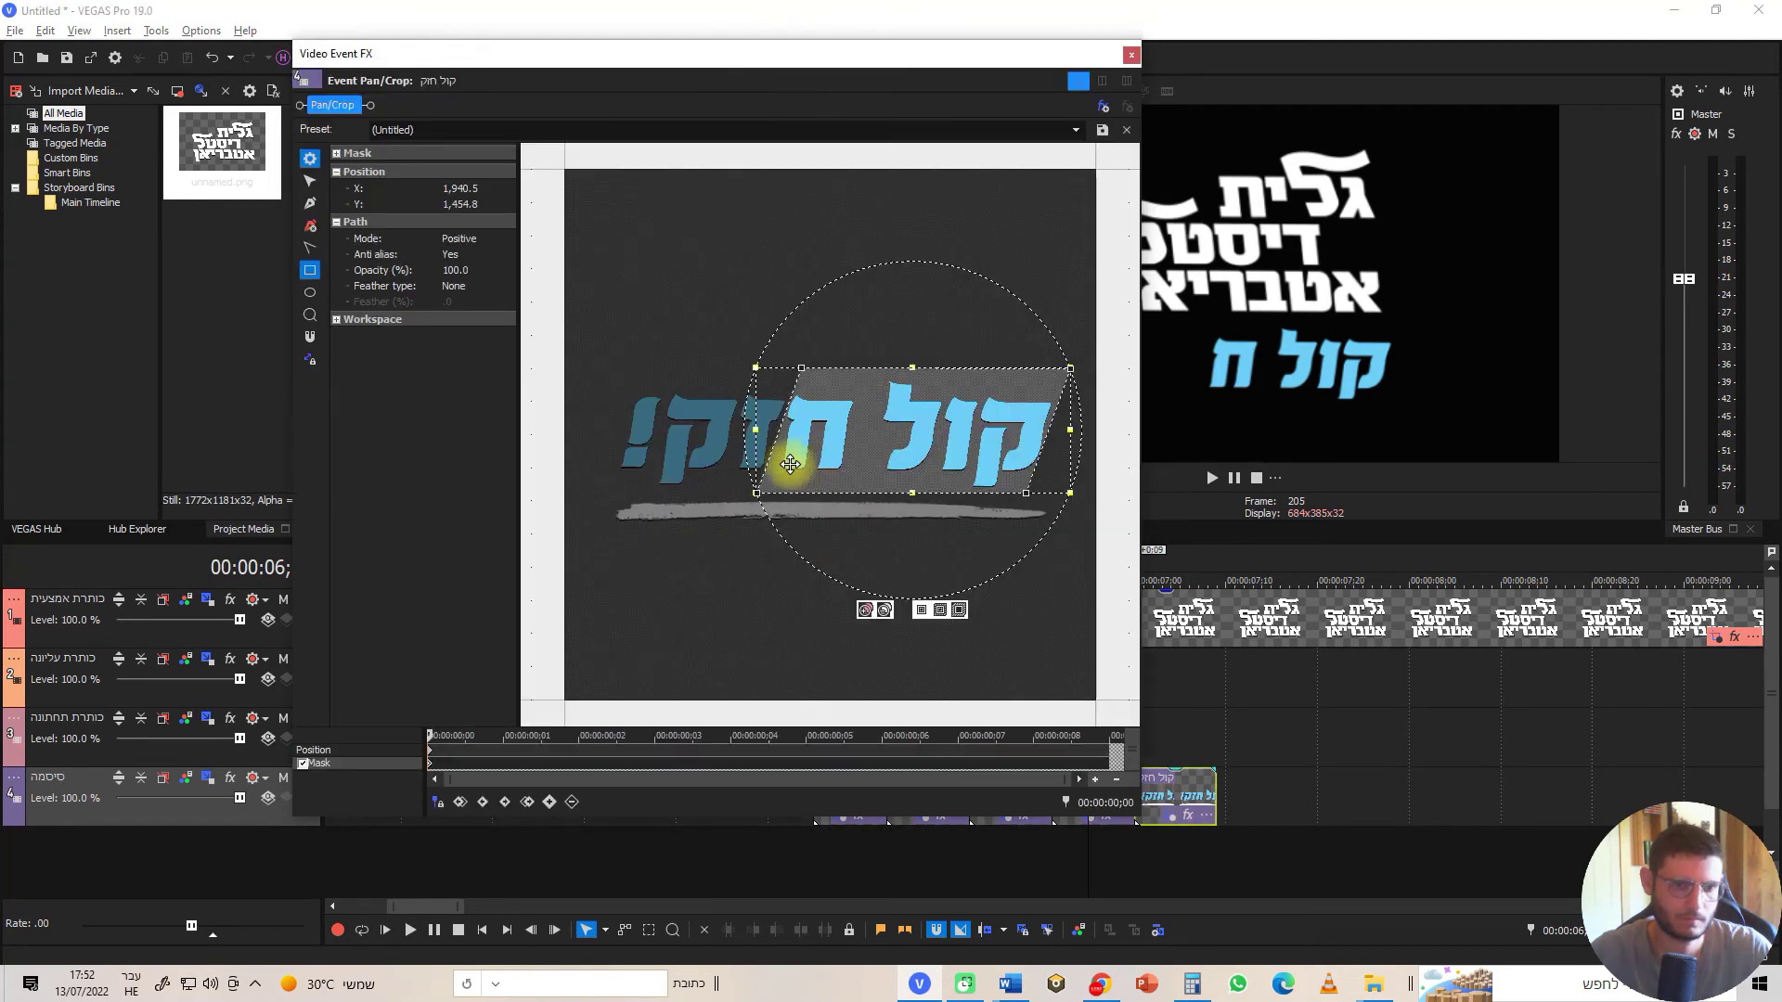
{"action": "left_click_drag", "start_coordinate": [755, 431], "coordinate": [700, 431]}
{"action": "left_click_drag", "start_coordinate": [837, 347], "coordinate": [824, 350]}
Adjust the mask's individual corner points so it encloses קול חז without the underline, and close the window
{"action": "left_click", "coordinate": [654, 591]}
{"action": "left_click", "coordinate": [310, 202]}
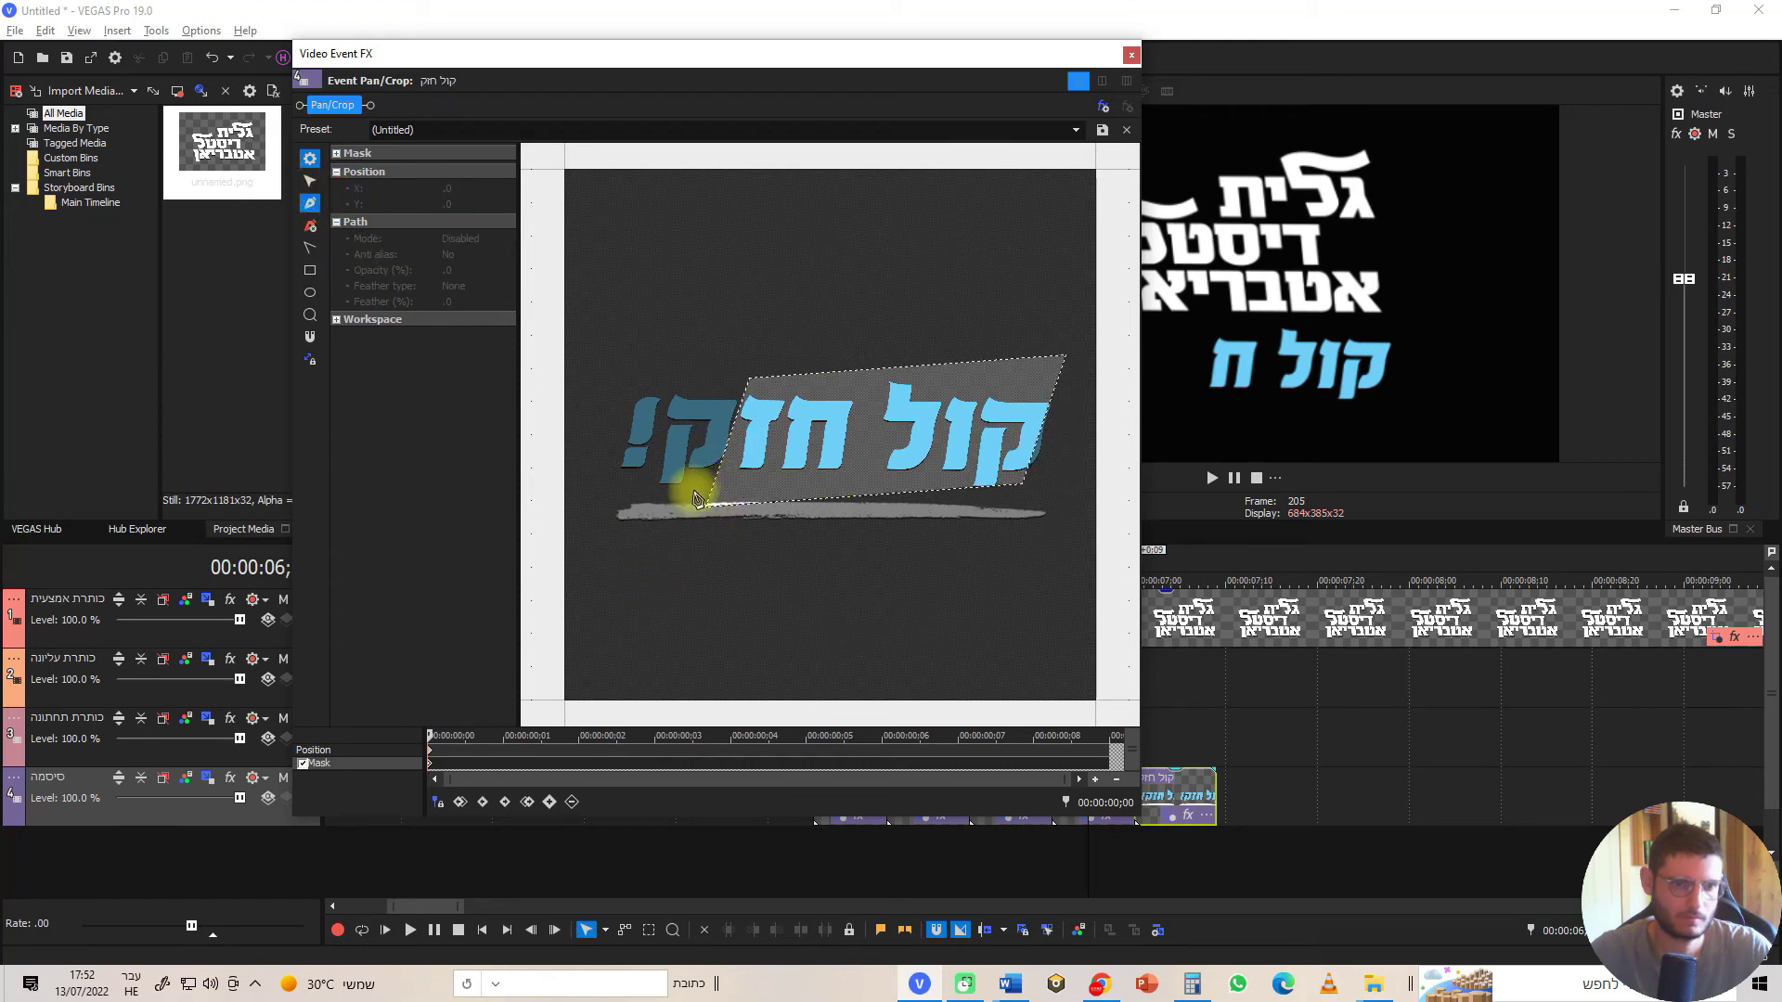
{"action": "left_click", "coordinate": [706, 511]}
{"action": "left_click", "coordinate": [310, 180]}
{"action": "left_click", "coordinate": [710, 506]}
{"action": "left_click_drag", "start_coordinate": [709, 506], "coordinate": [722, 481]}
{"action": "left_click_drag", "start_coordinate": [1022, 483], "coordinate": [1046, 498]}
{"action": "left_click_drag", "start_coordinate": [1067, 356], "coordinate": [1075, 373]}
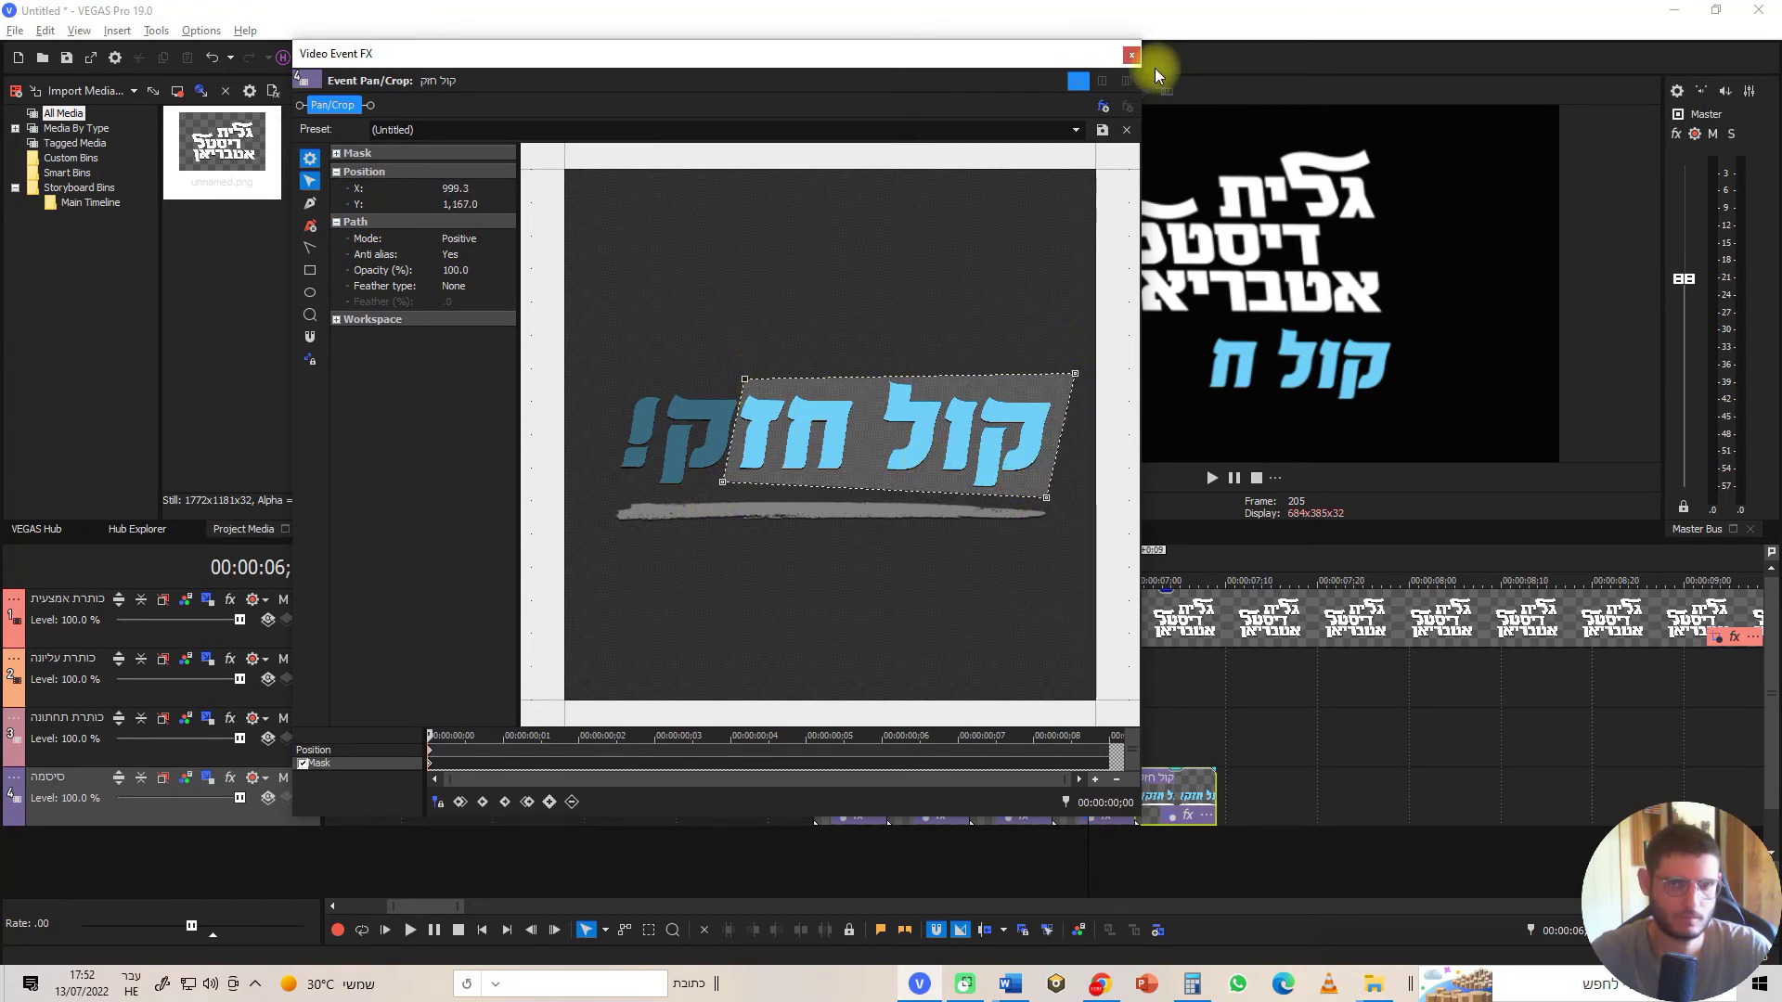
{"action": "left_click", "coordinate": [1132, 55]}
Duplicate the קול חז section directly after itself and extend the copy's mask corners to include the final ק
{"action": "left_click", "coordinate": [1150, 798]}
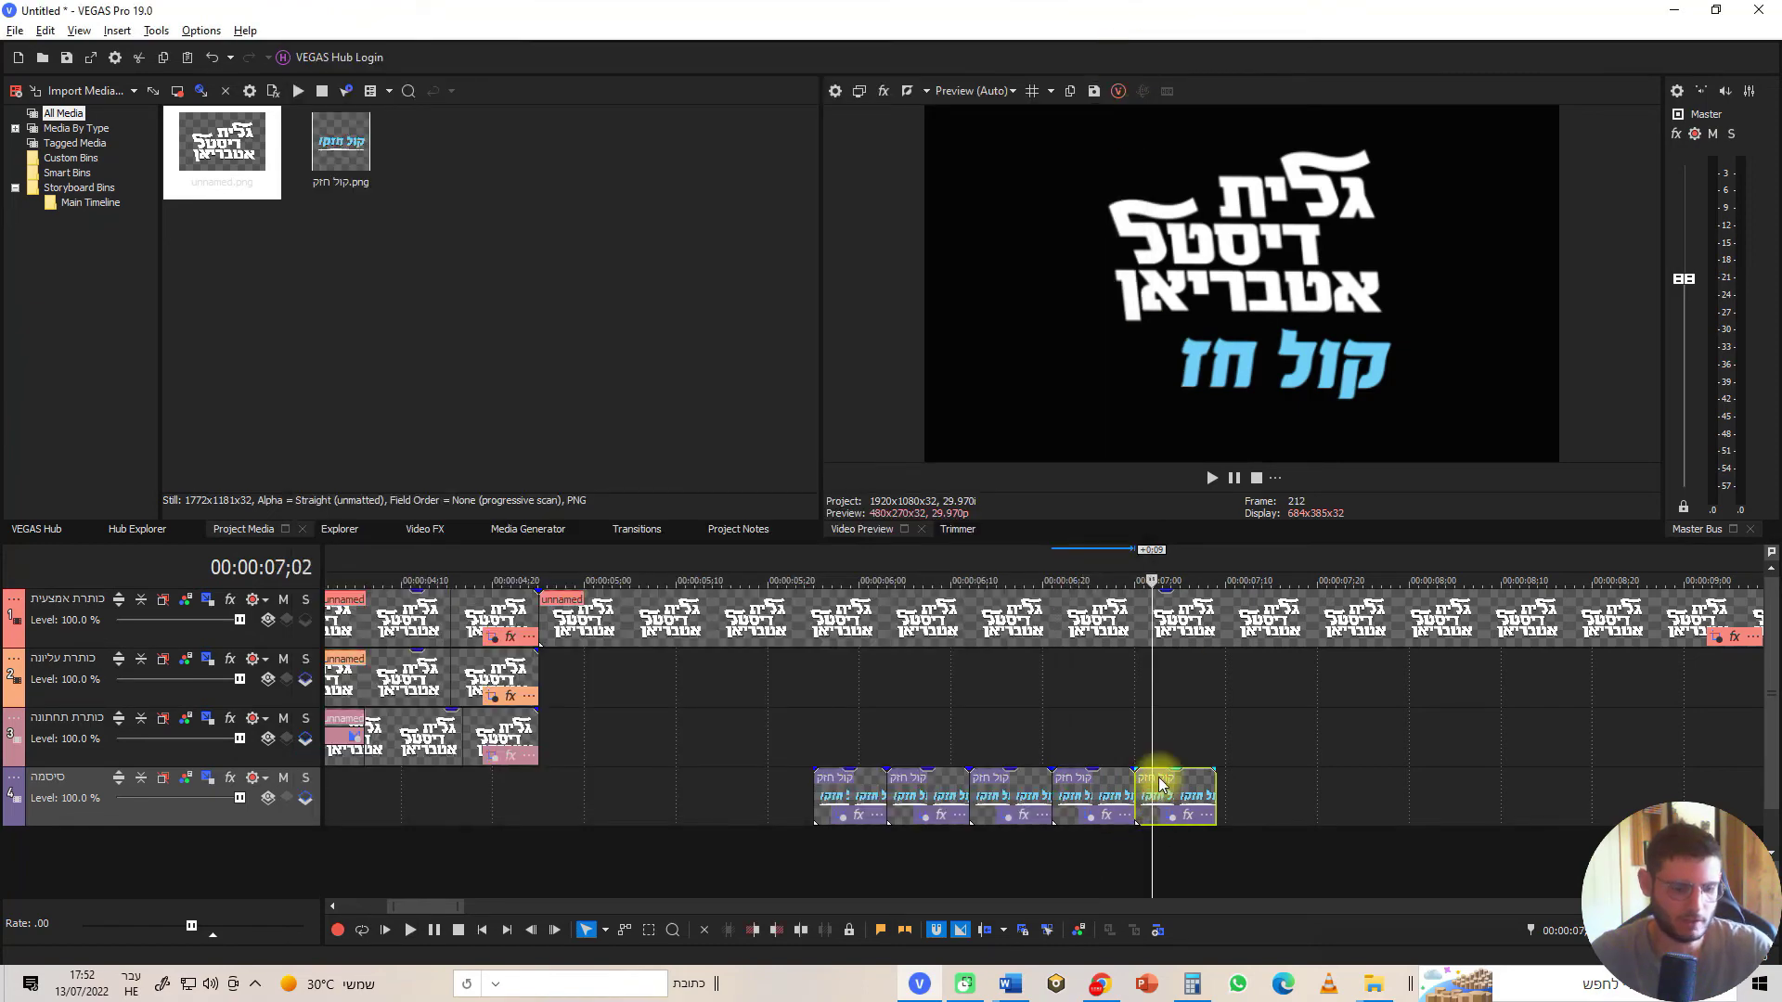
{"action": "left_click_drag", "start_coordinate": [1153, 785], "coordinate": [1247, 808]}
{"action": "left_click", "coordinate": [1245, 805]}
{"action": "left_click", "coordinate": [1255, 815]}
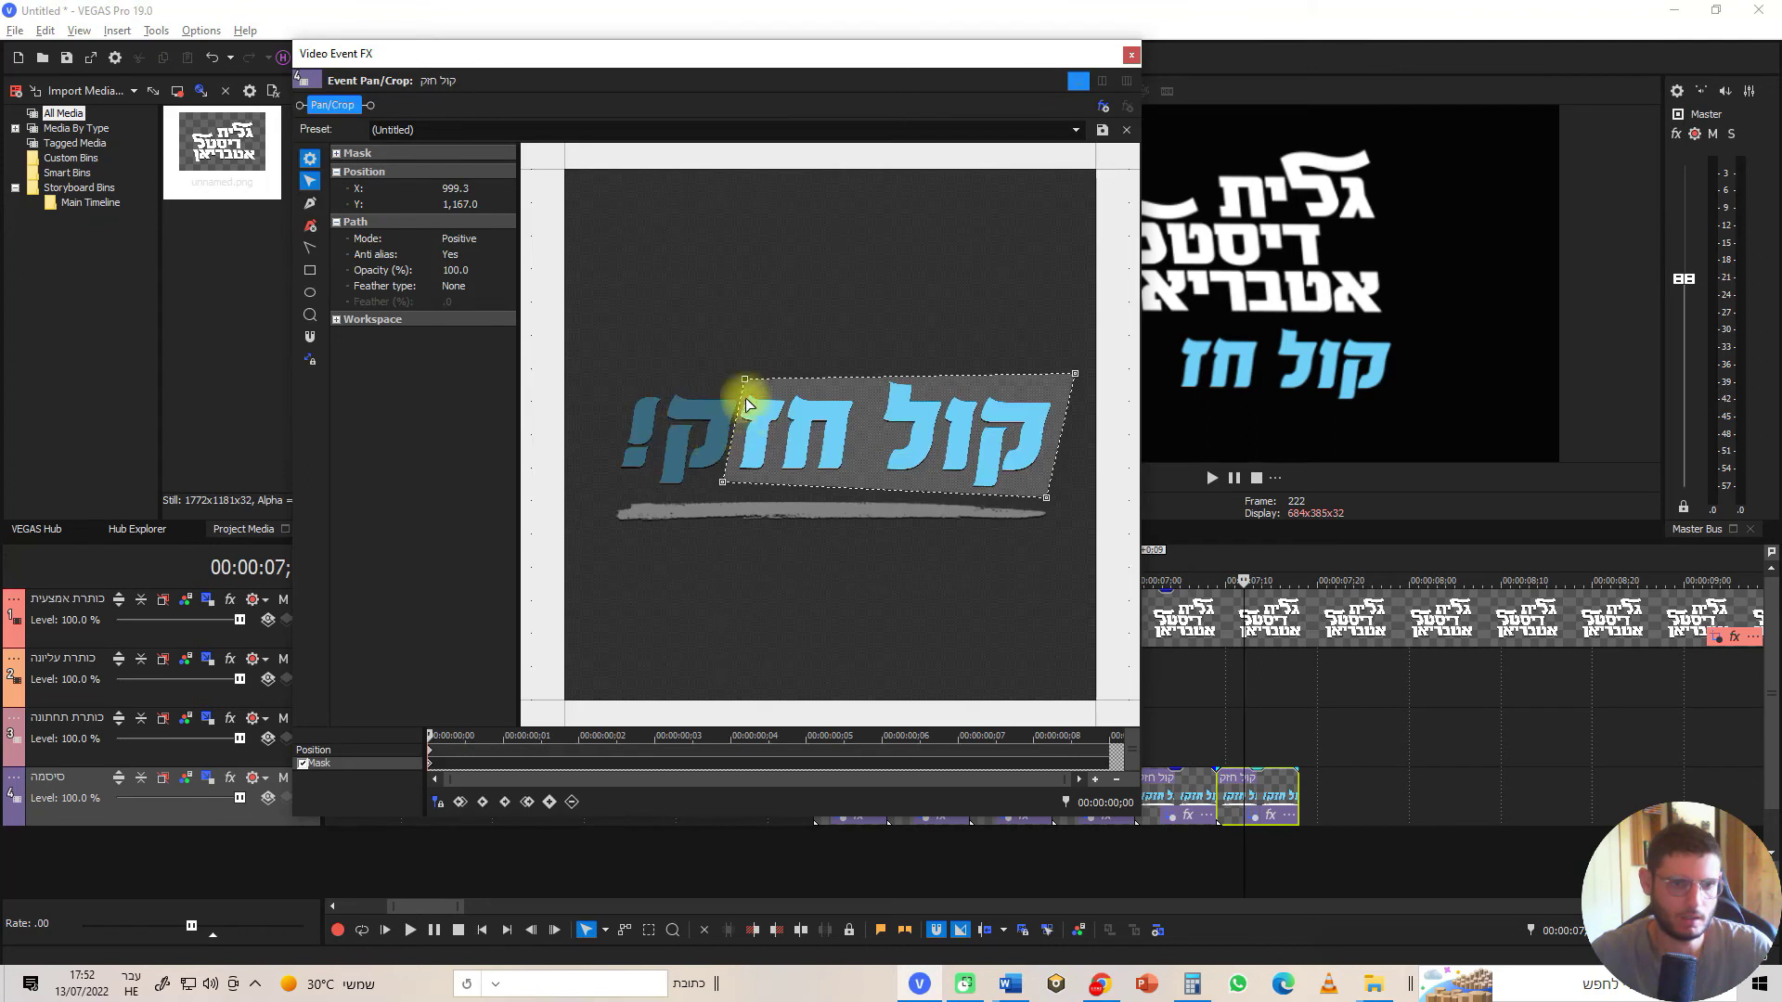
{"action": "left_click_drag", "start_coordinate": [745, 384], "coordinate": [666, 378]}
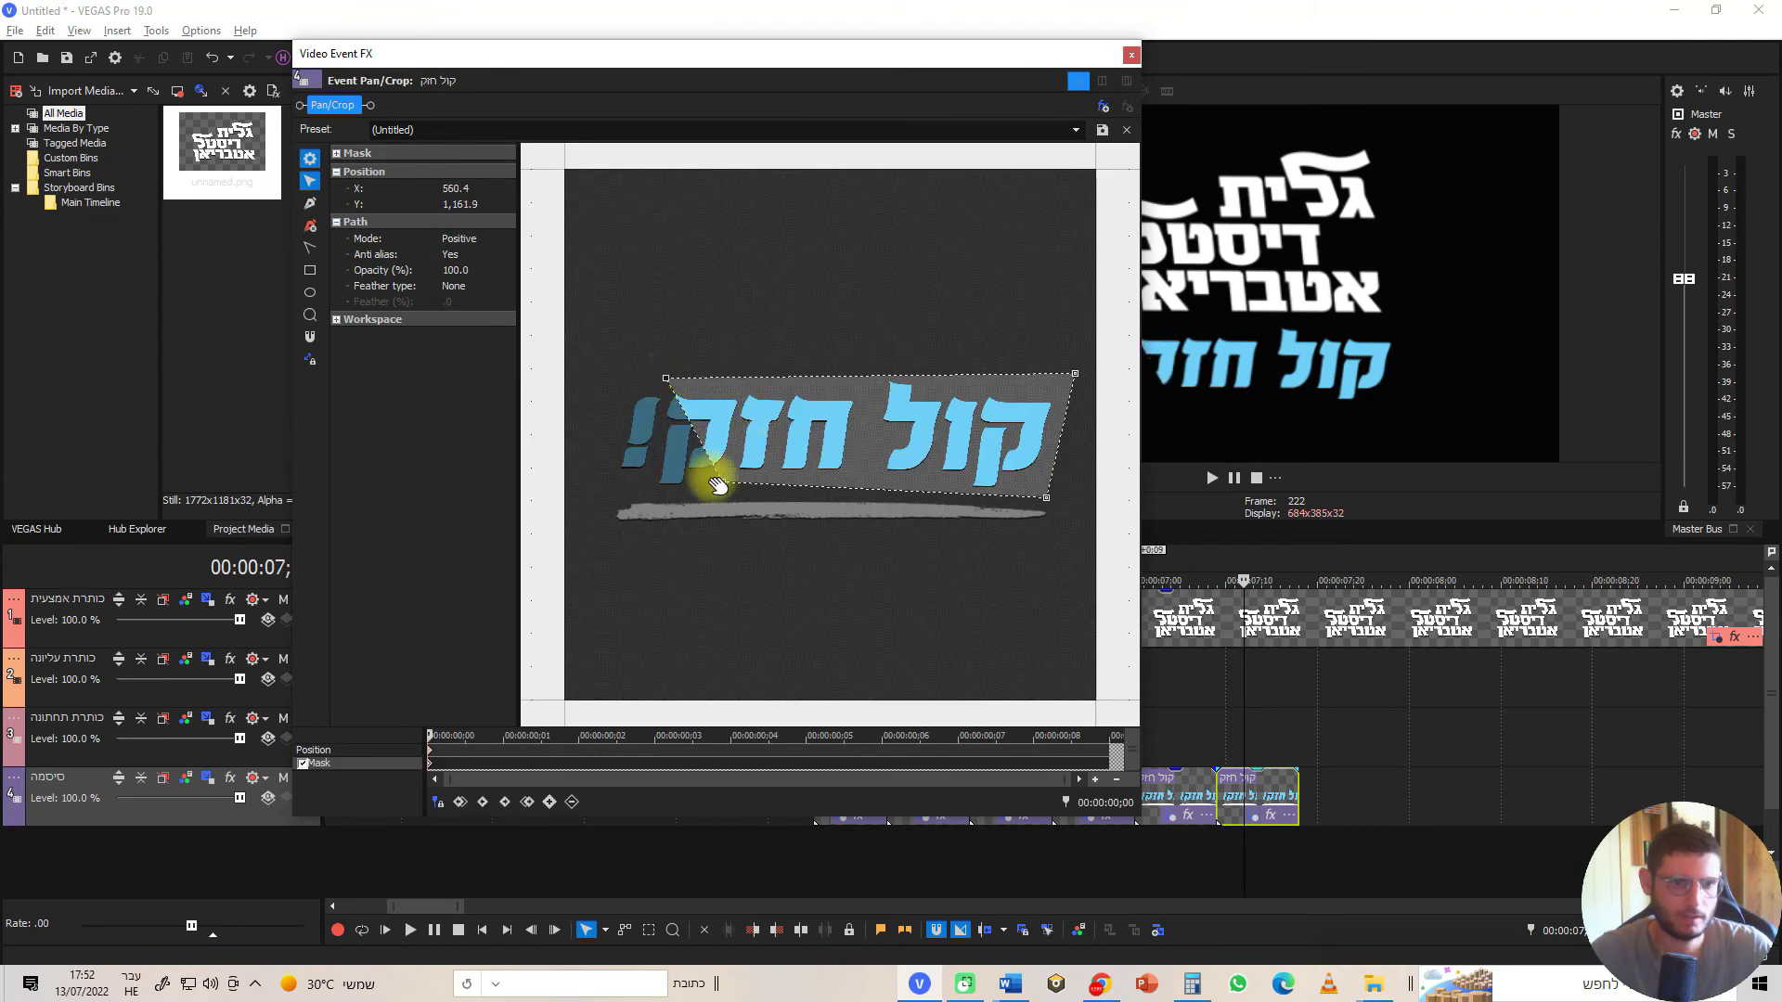
{"action": "left_click_drag", "start_coordinate": [725, 487], "coordinate": [648, 497]}
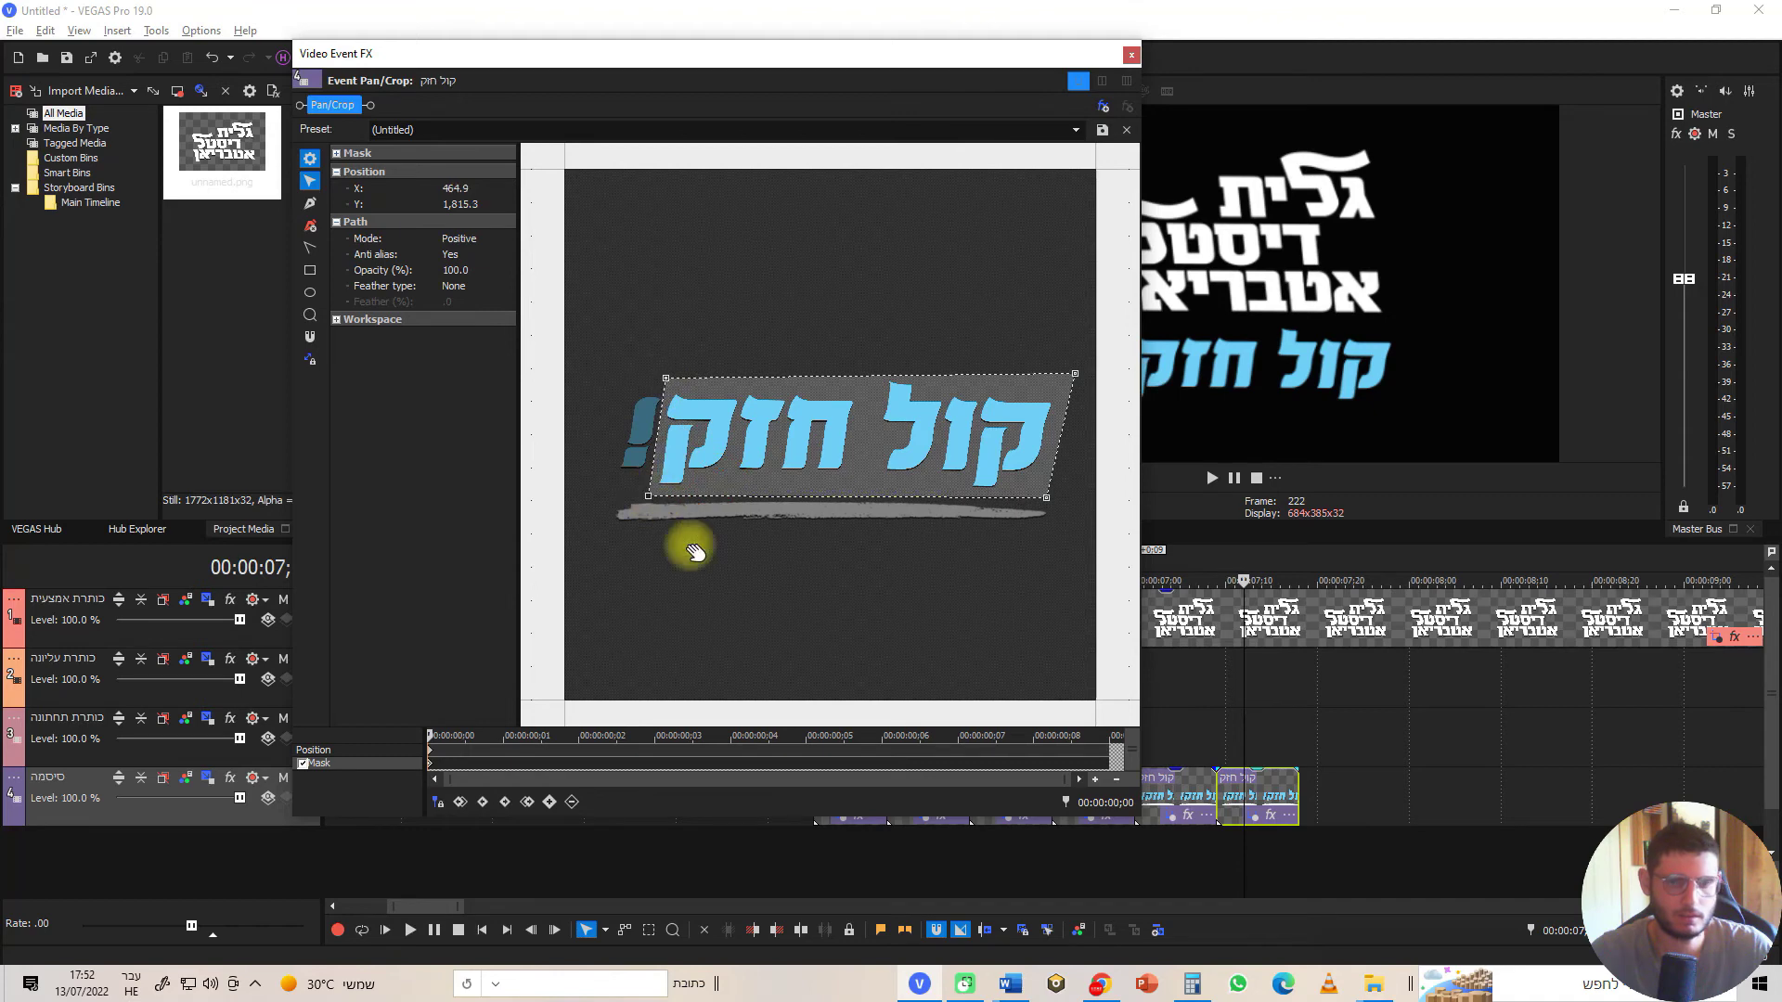
Duplicate the קול חזק section directly after itself, extend the copy's mask corners over the exclamation mark, and close the window
{"action": "left_click", "coordinate": [1132, 55]}
{"action": "left_click_drag", "start_coordinate": [1273, 796], "coordinate": [1357, 804]}
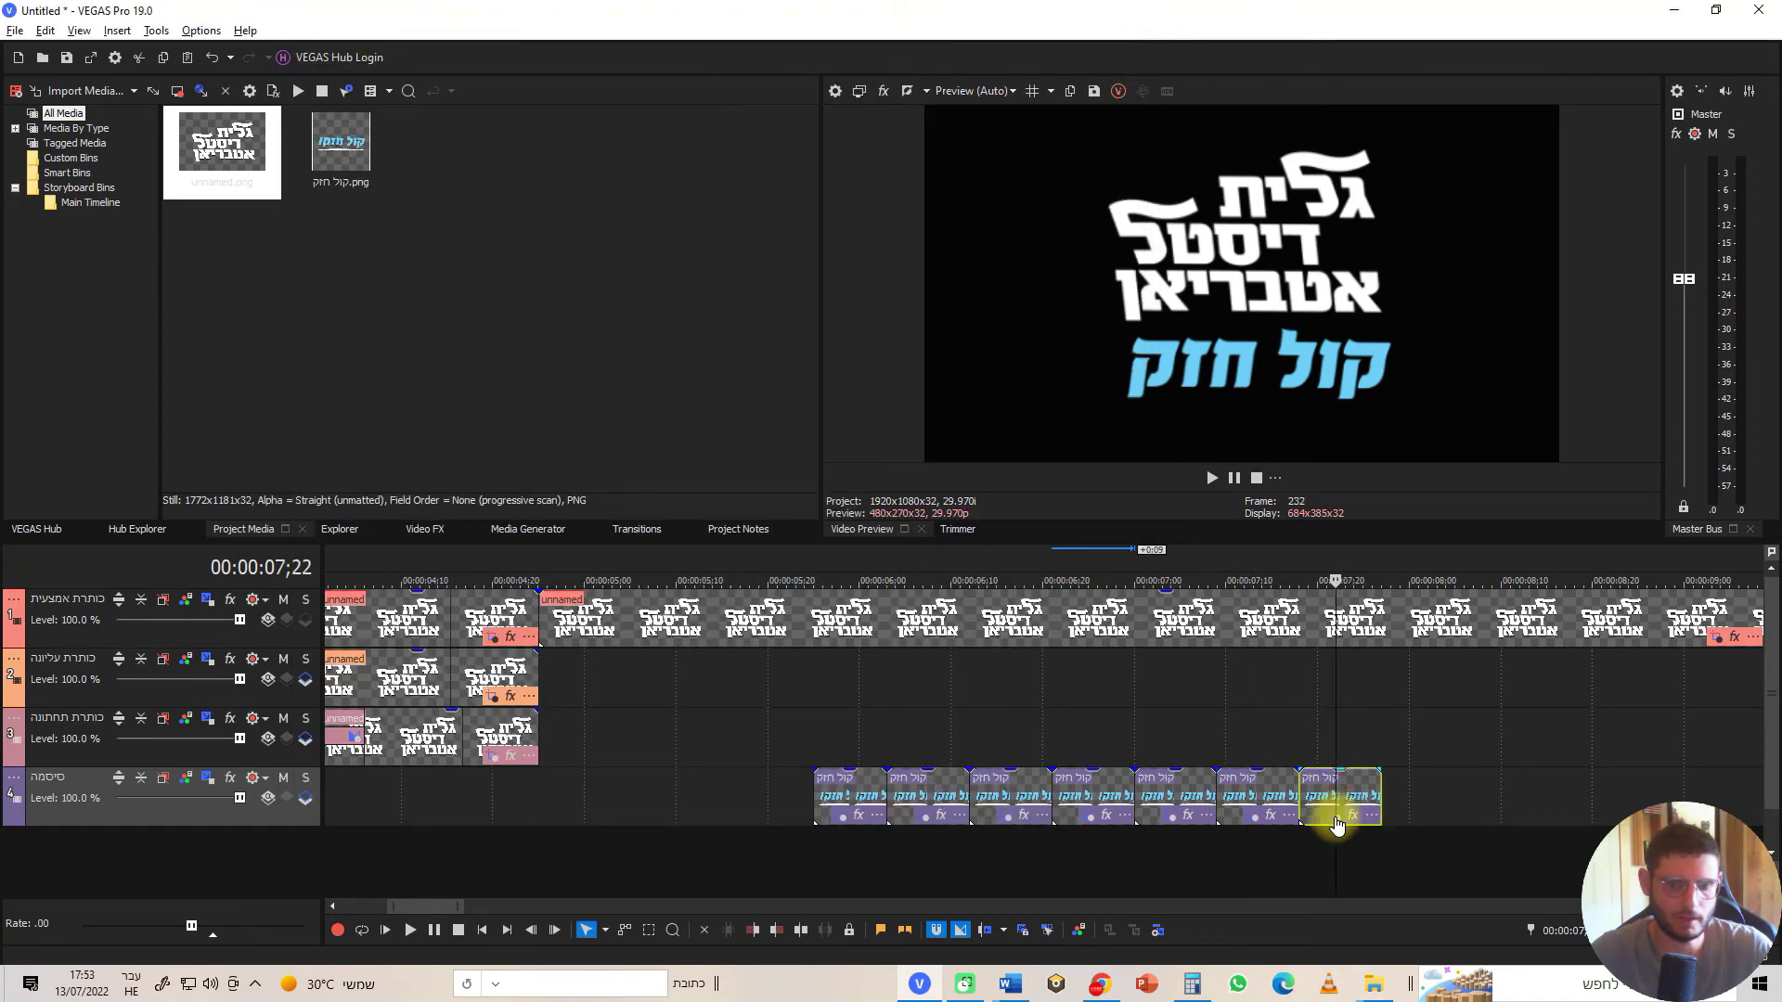
{"action": "left_click", "coordinate": [1336, 814]}
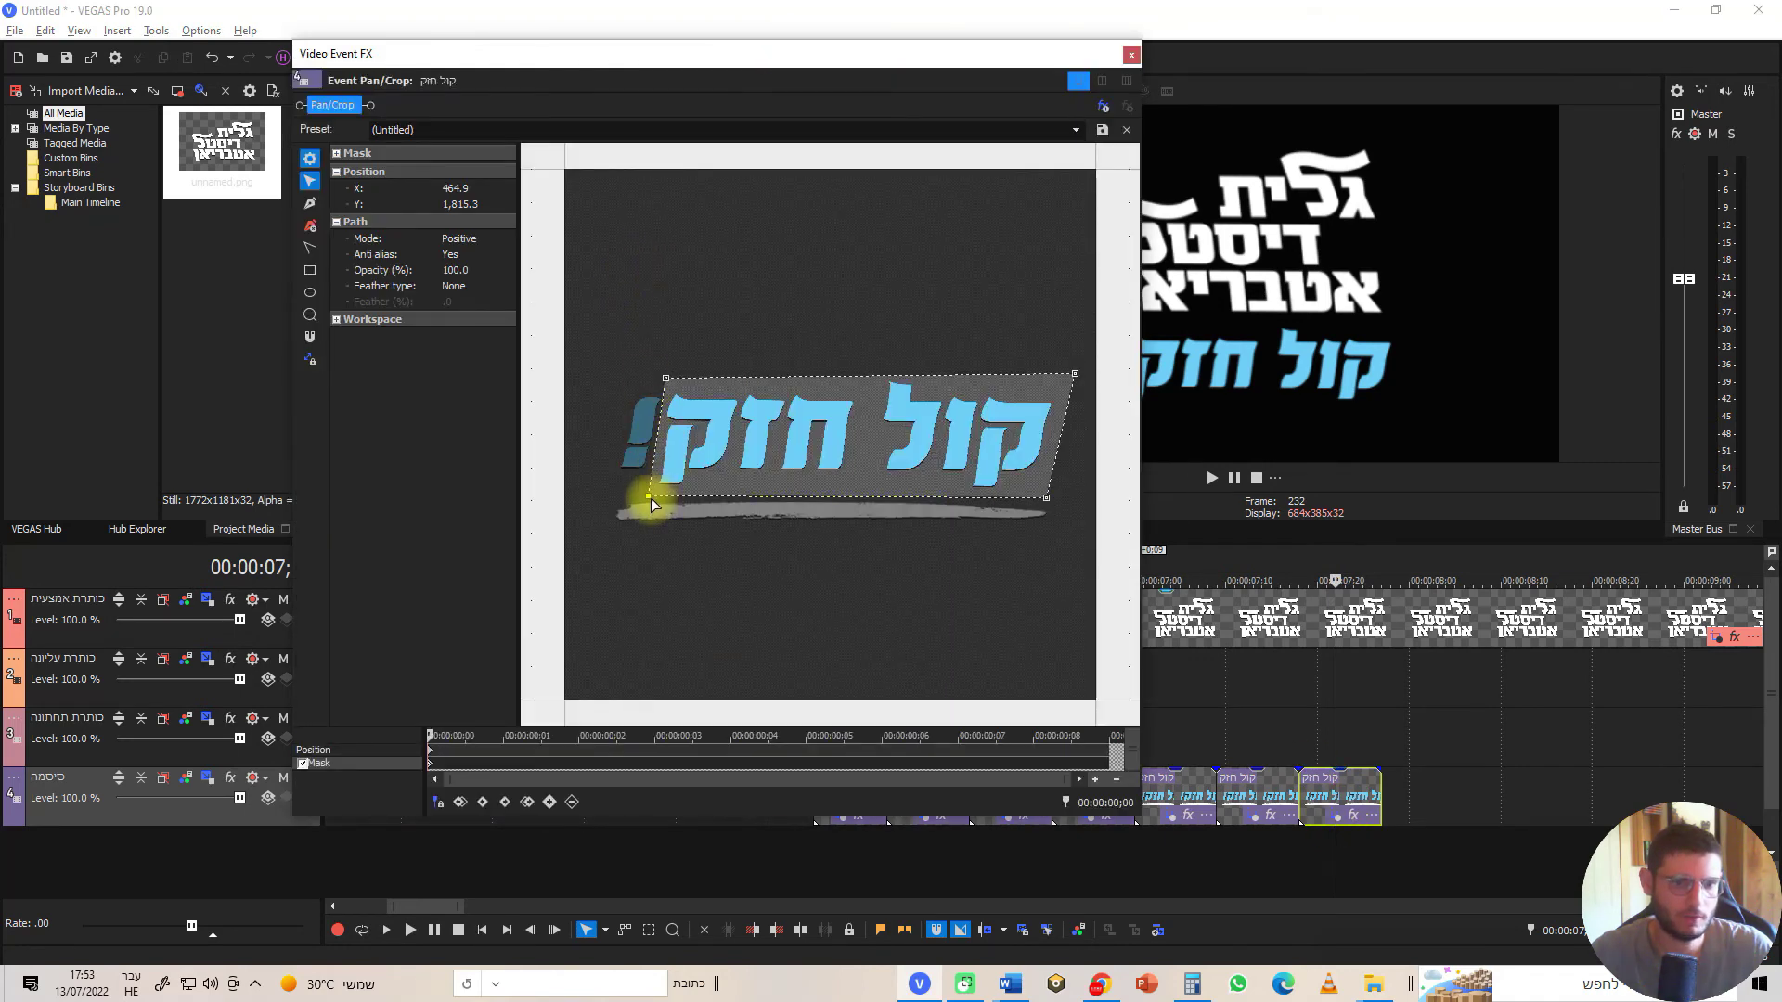
{"action": "left_click_drag", "start_coordinate": [646, 499], "coordinate": [605, 492]}
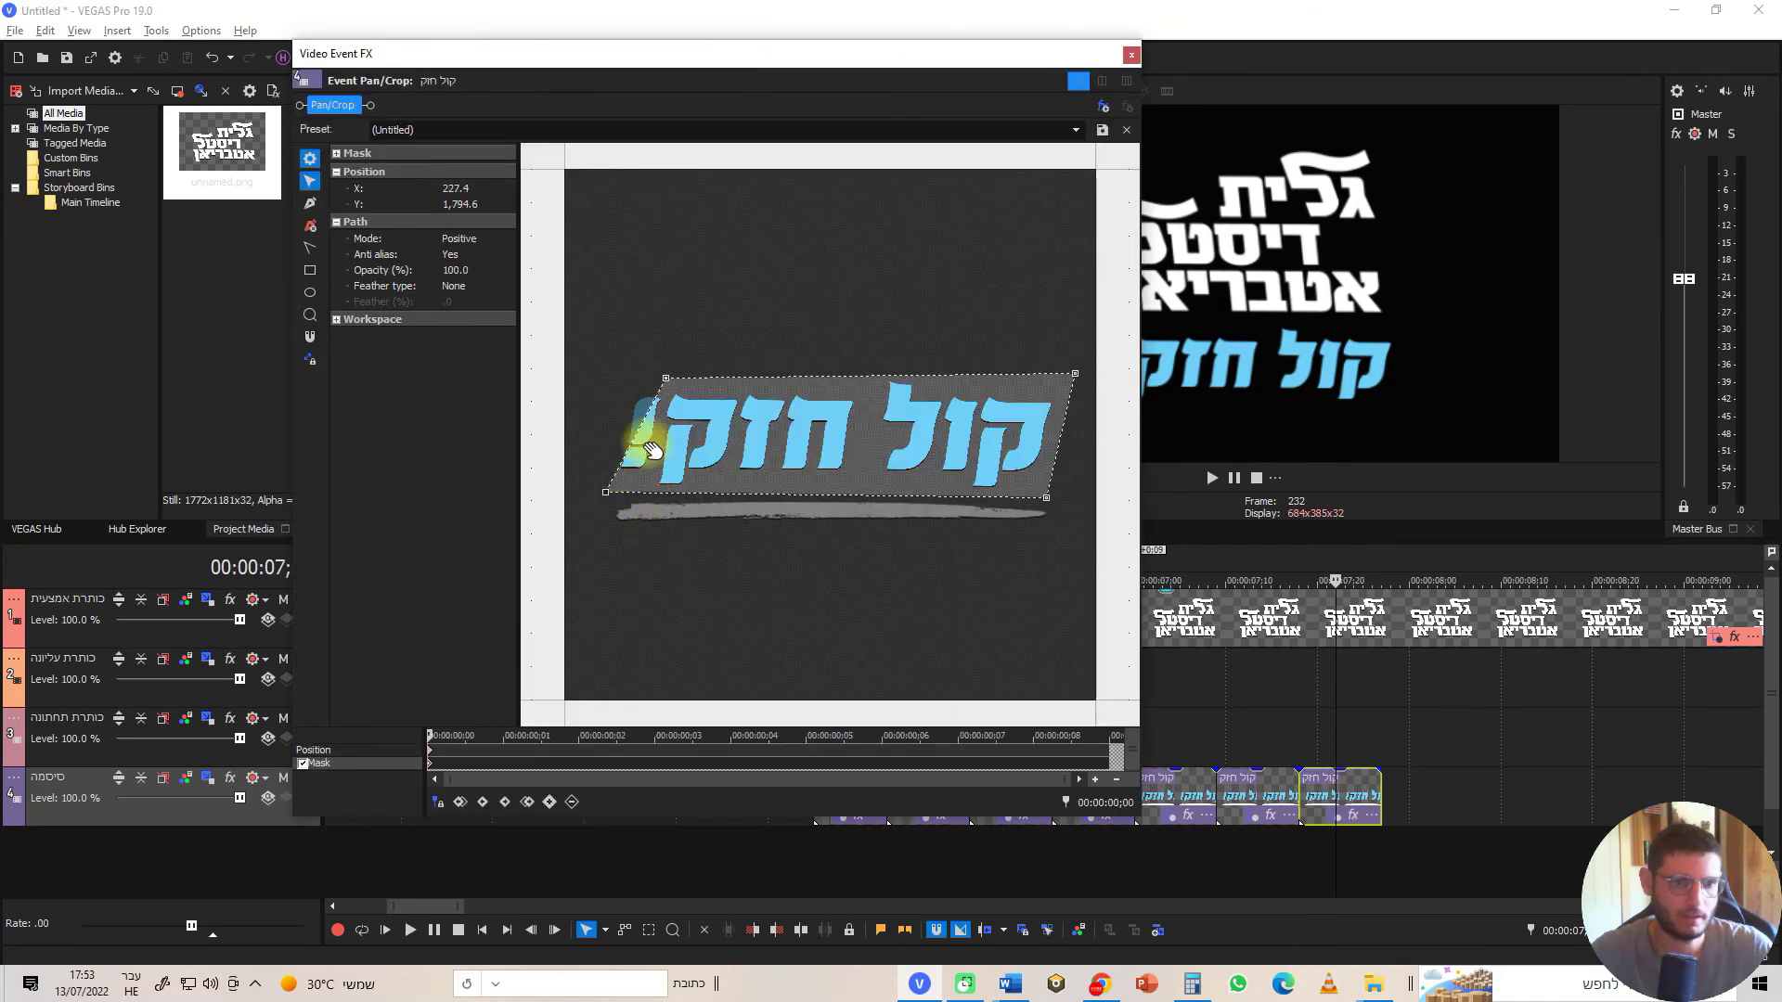
{"action": "left_click_drag", "start_coordinate": [665, 380], "coordinate": [631, 376]}
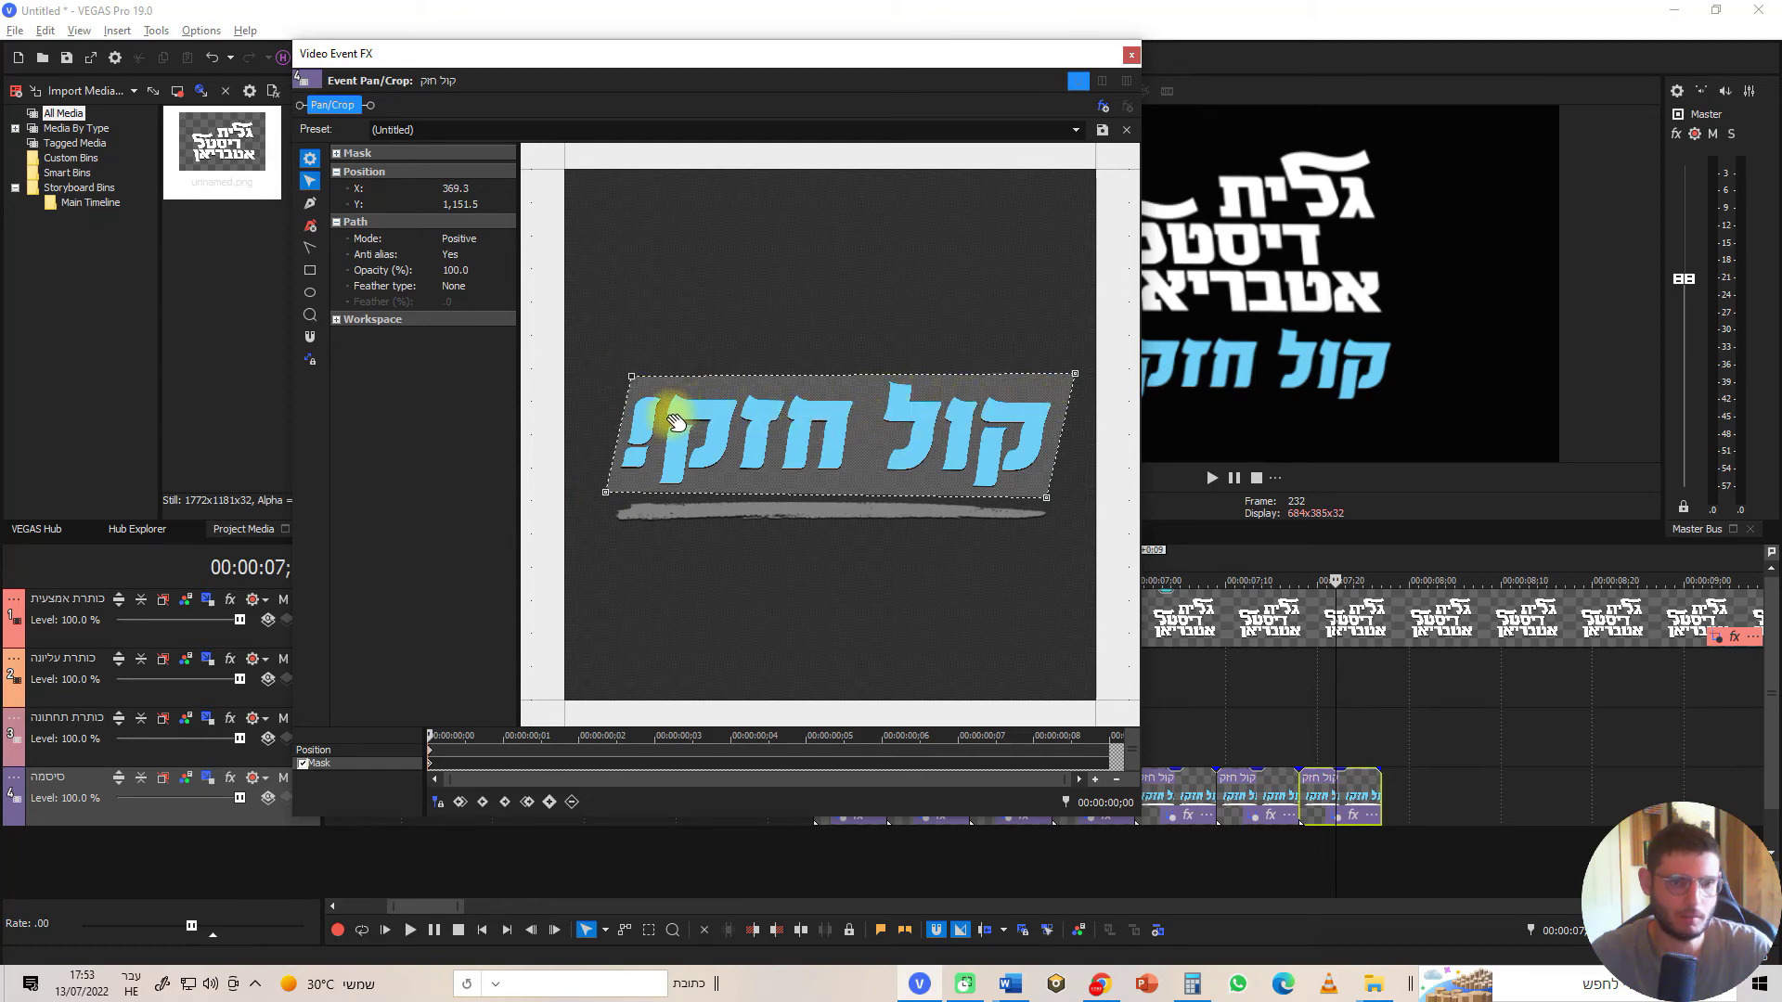
{"action": "left_click", "coordinate": [1133, 54]}
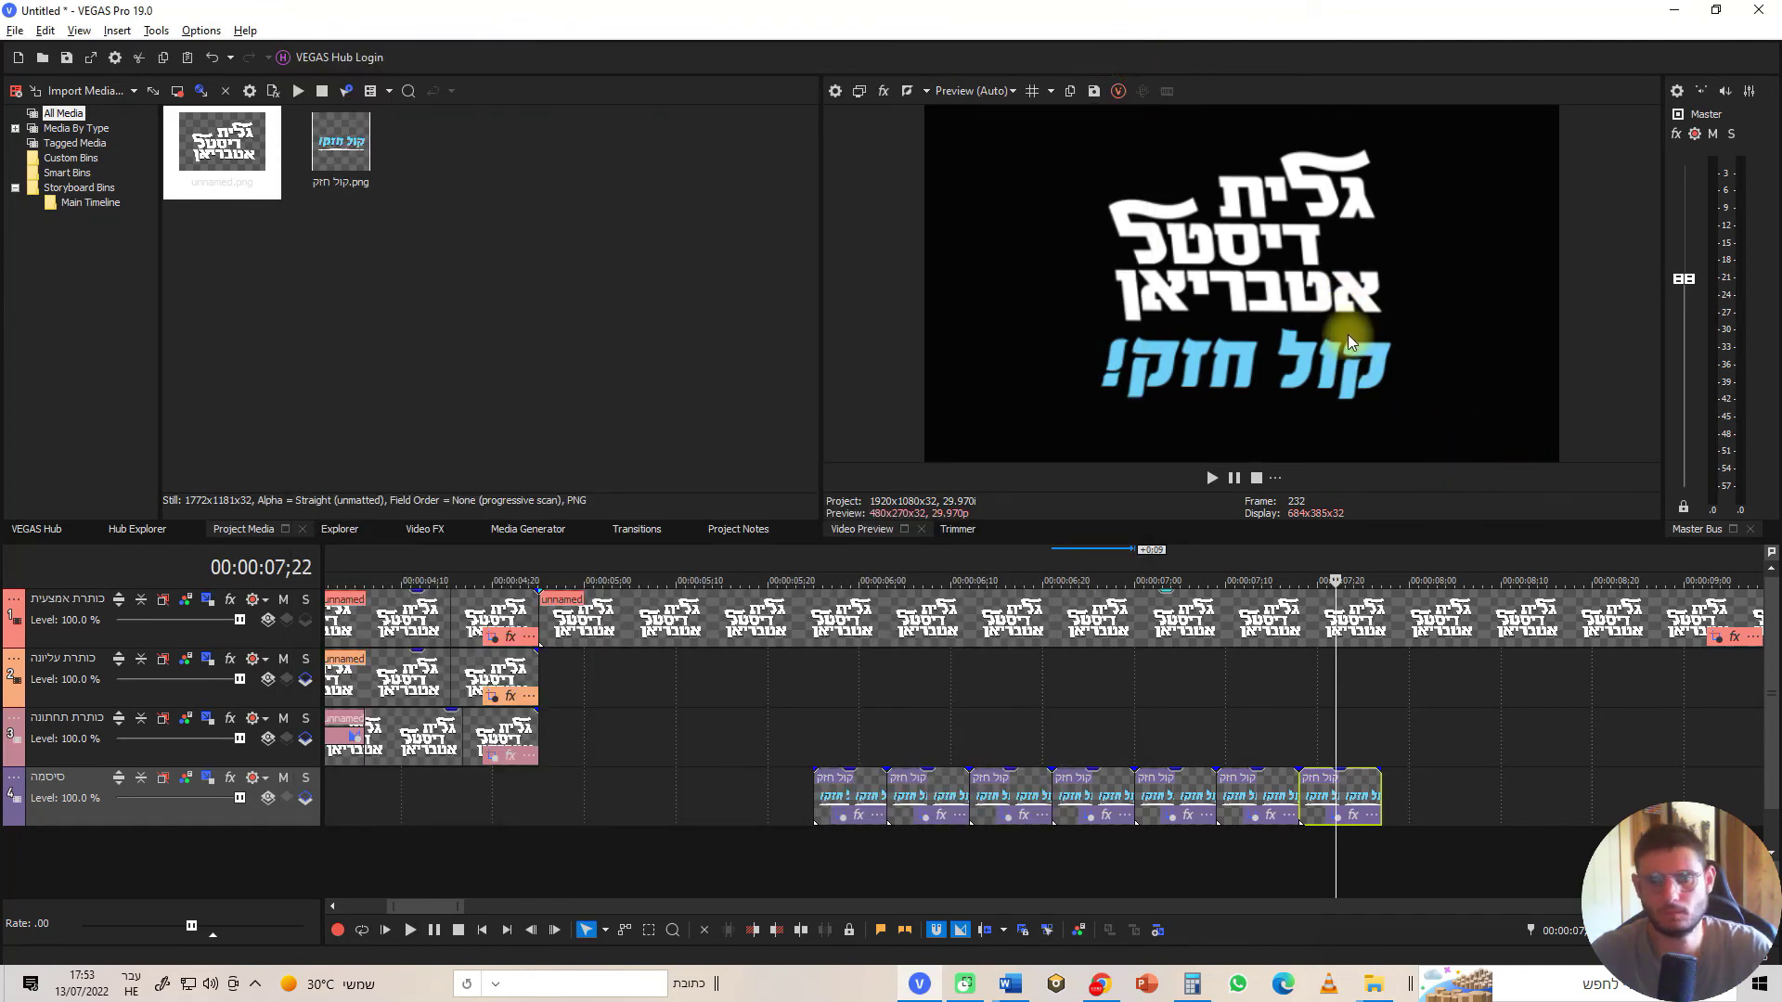
Play back the letter-by-letter slogan reveal to check its timing
{"action": "left_click", "coordinate": [806, 559]}
{"action": "key", "text": "space"}
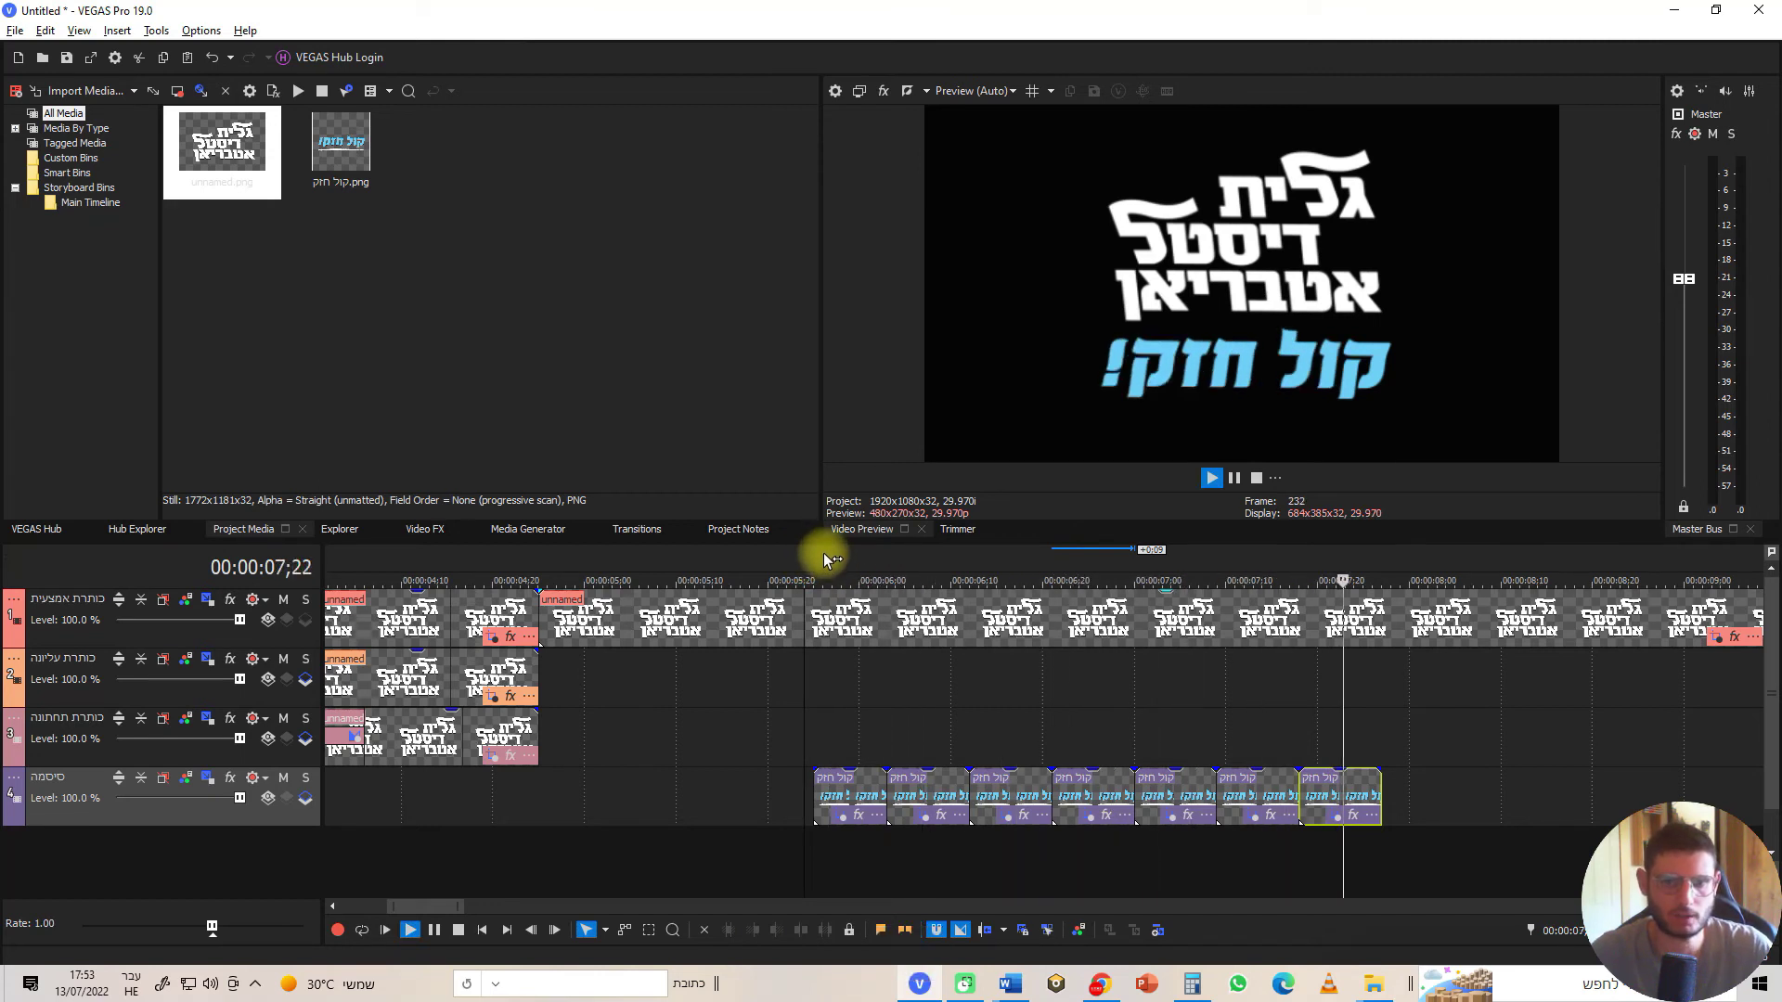
{"action": "key", "text": "space"}
{"action": "key", "text": "space"}
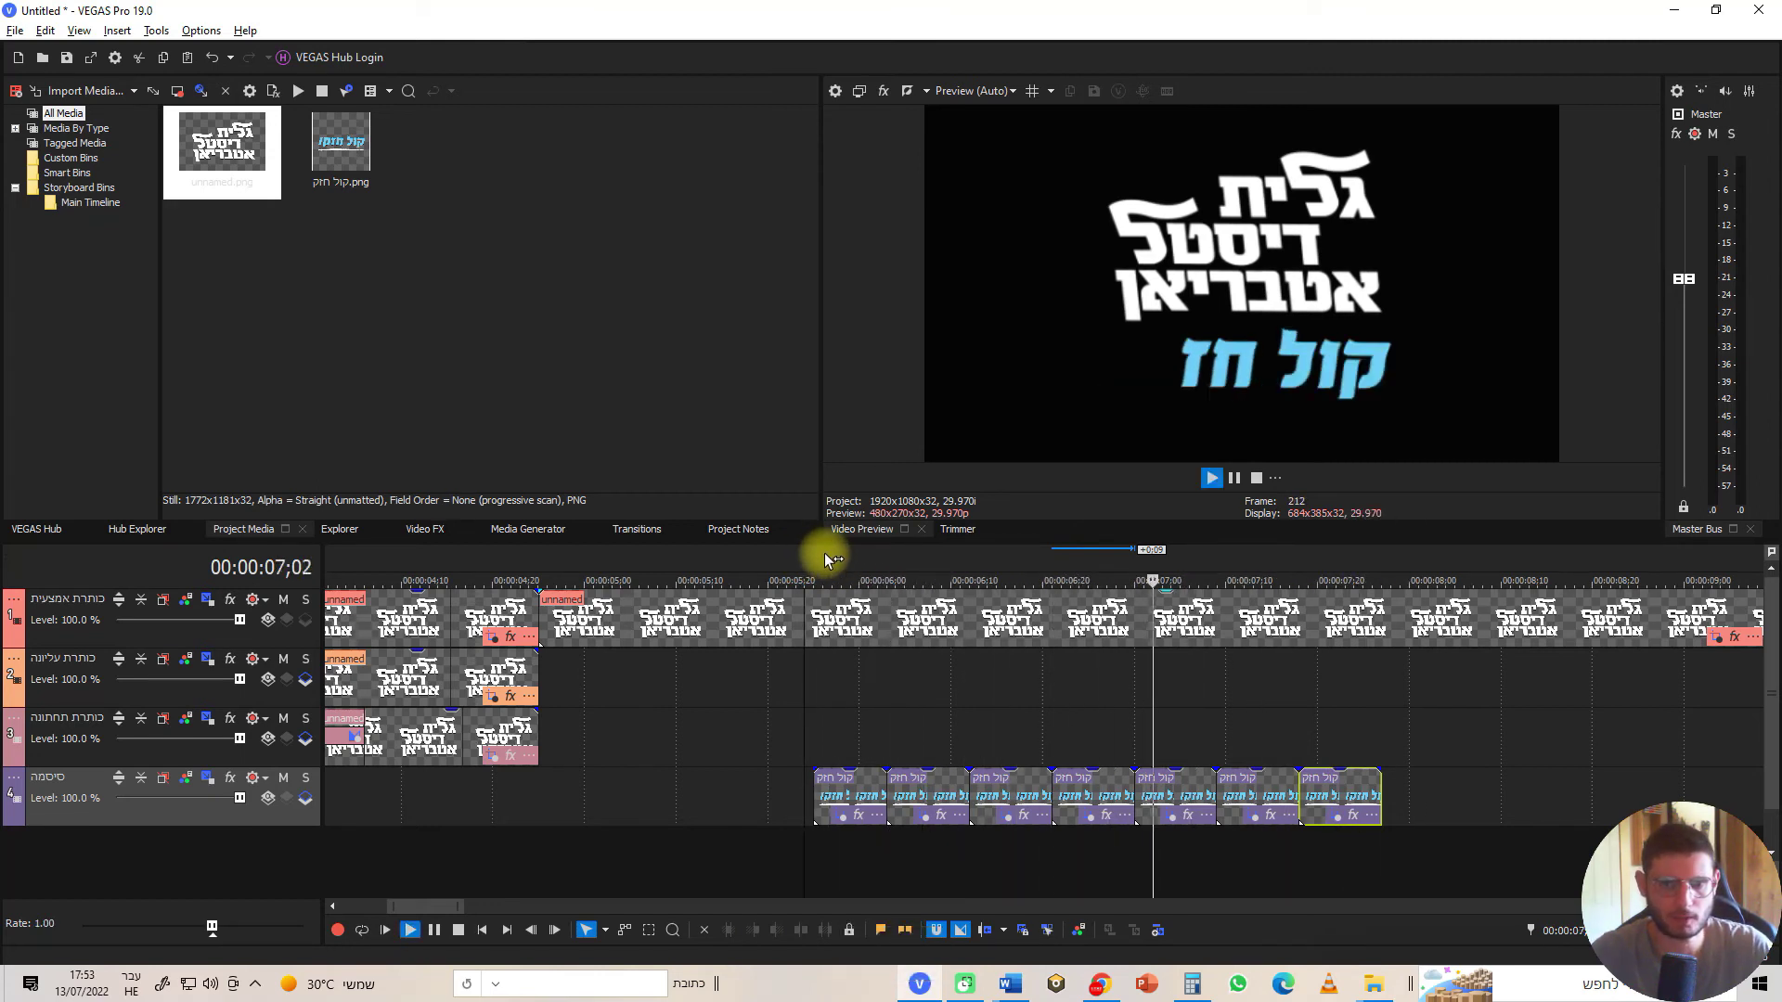
{"action": "key", "text": "space"}
{"action": "key", "text": "space"}
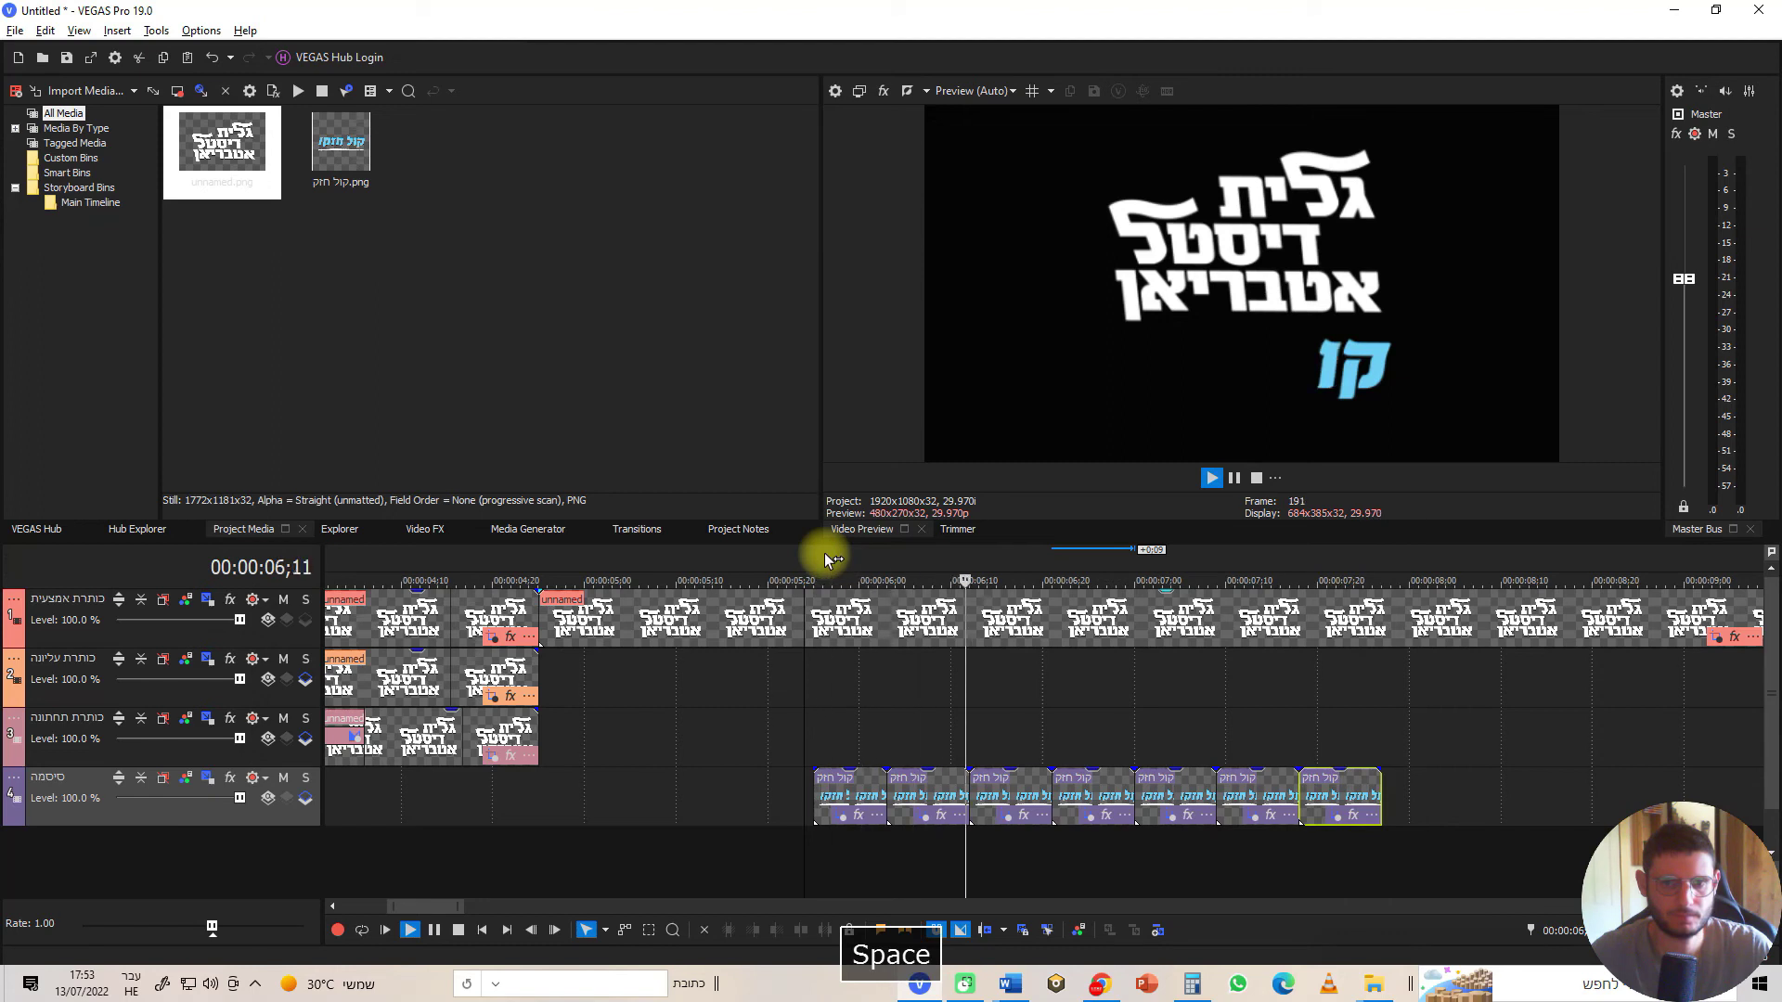
{"action": "key", "text": "space"}
{"action": "key", "text": "space"}
{"action": "key", "text": "space"}
Lengthen the last slogan section by 15 frames and duplicate it onto the כותרת תחתונה track, starting just before 8;00
{"action": "left_click_drag", "start_coordinate": [1378, 795], "coordinate": [1515, 804]}
{"action": "left_click", "coordinate": [1402, 813]}
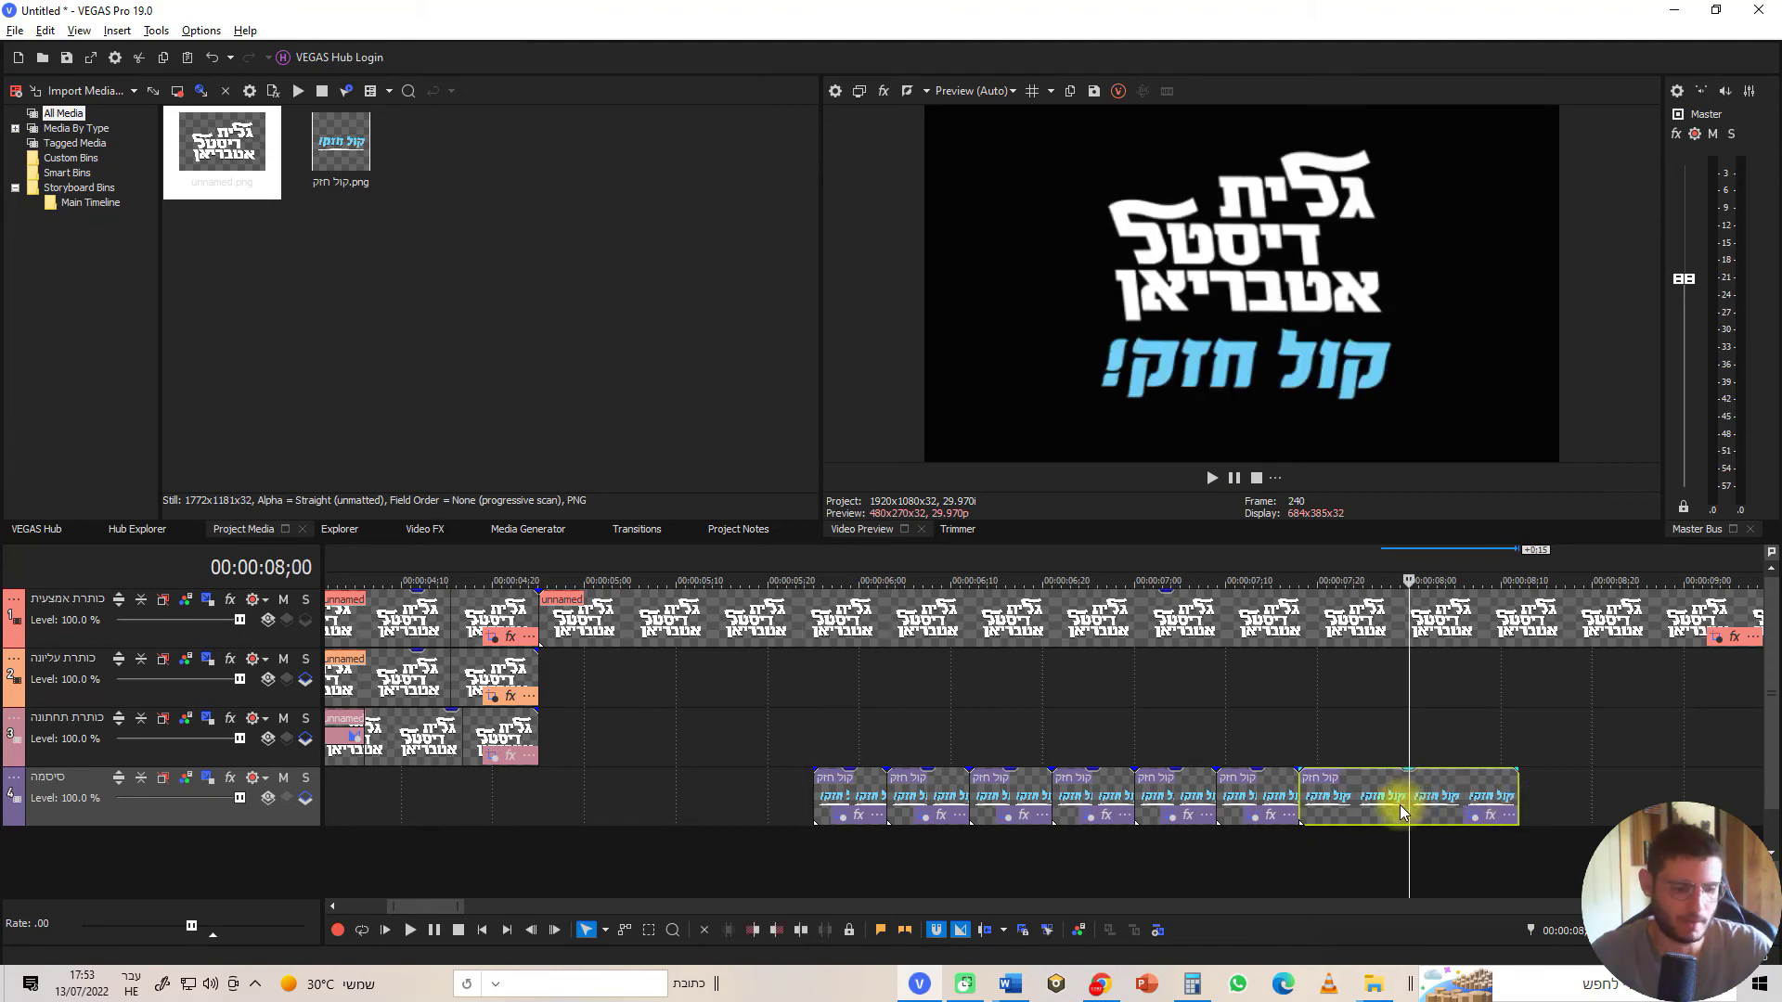
{"action": "left_click_drag", "start_coordinate": [1389, 804], "coordinate": [1460, 725]}
In the duplicate's Pan/Crop, select the whole mask and move it down from the letters onto the underline
{"action": "left_click", "coordinate": [1548, 755]}
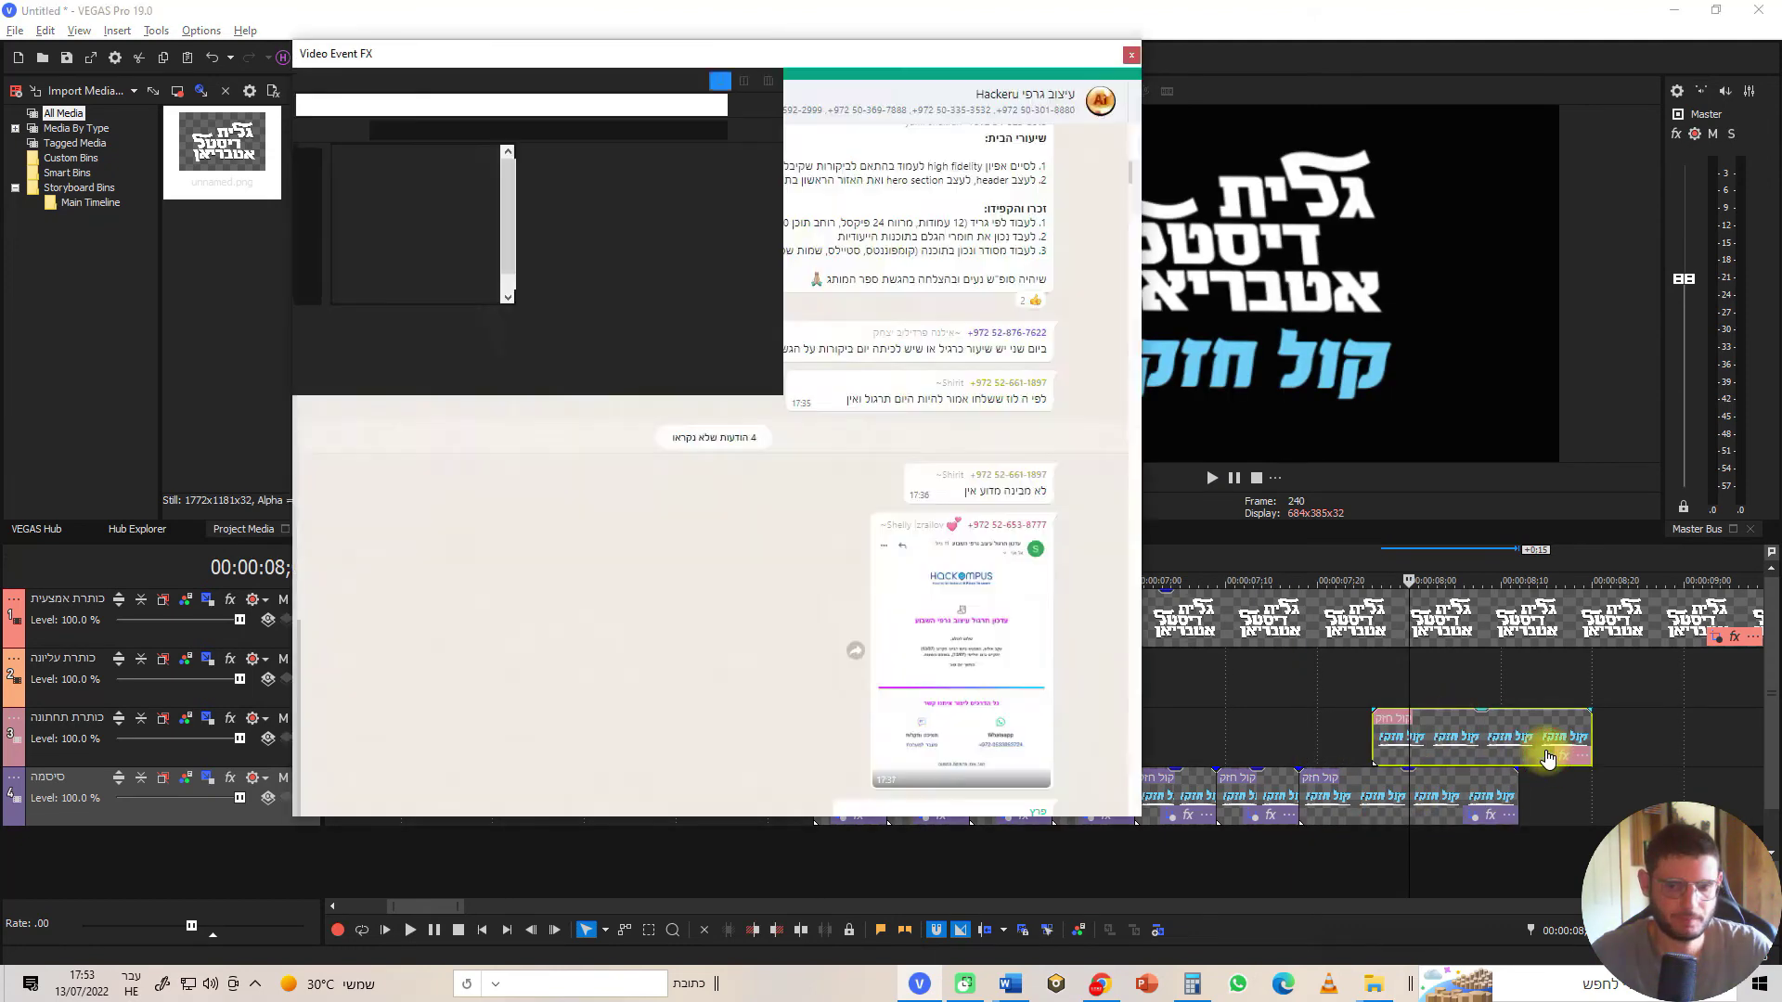
{"action": "right_click", "coordinate": [844, 498]}
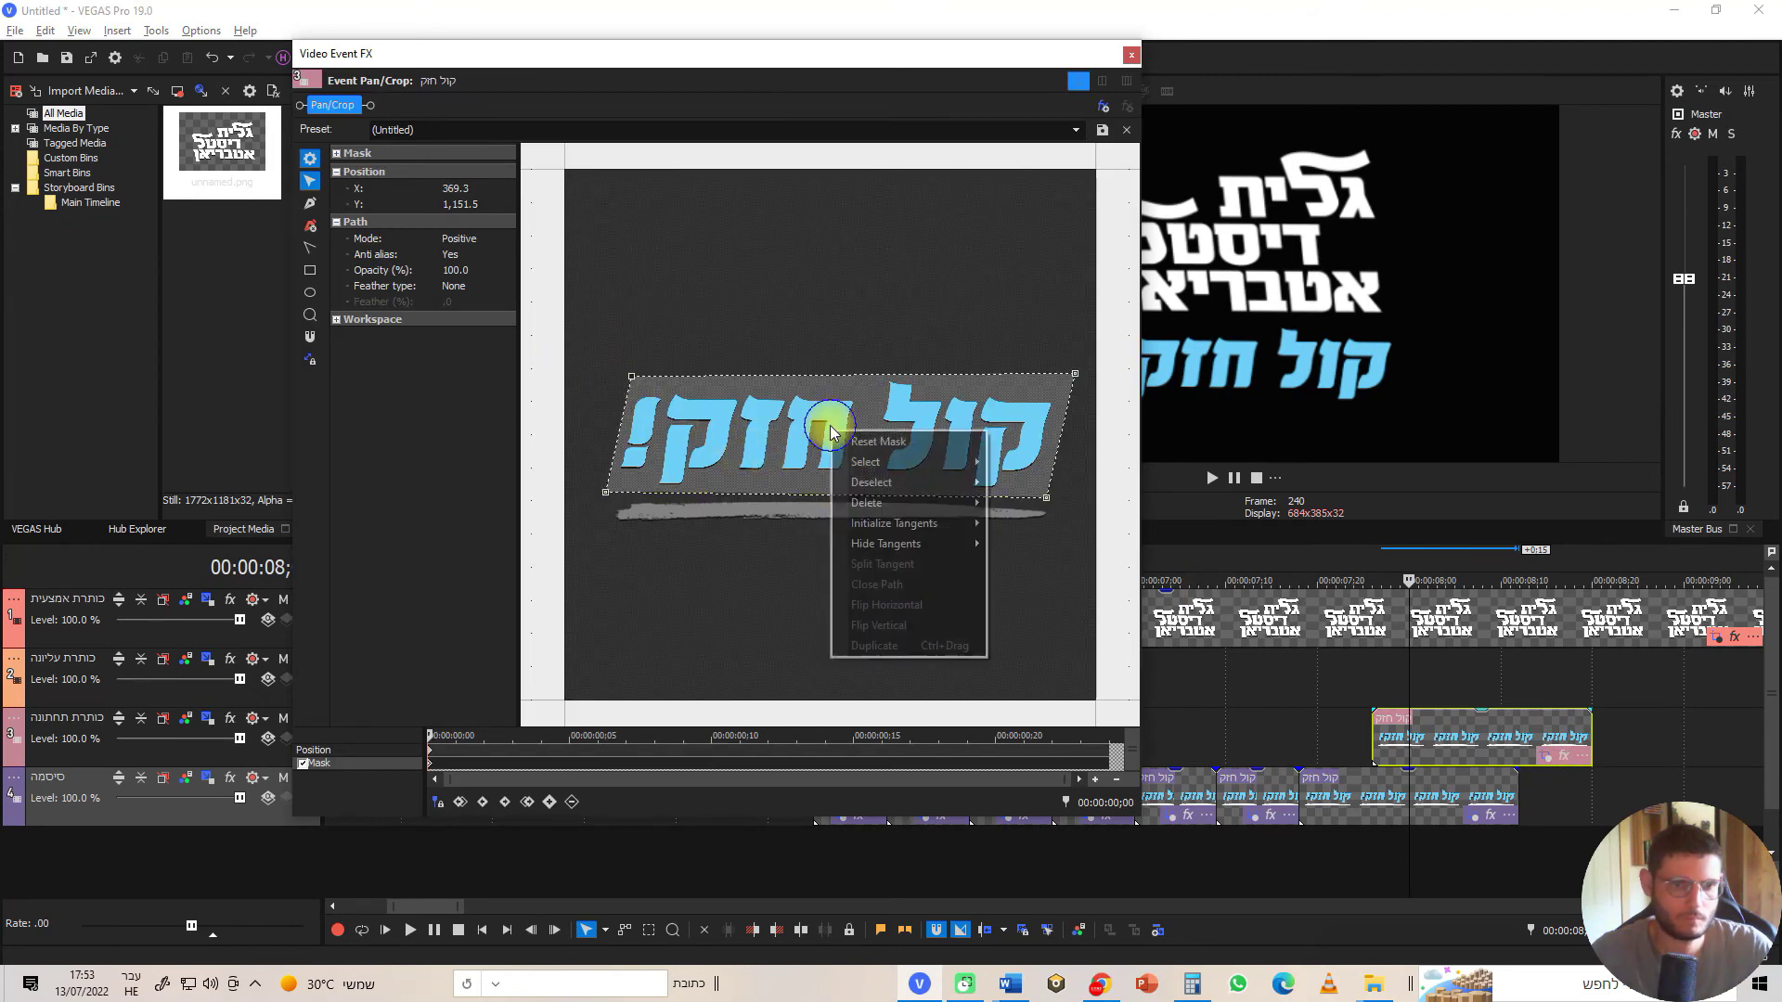
{"action": "mouse_move", "coordinate": [868, 462]}
{"action": "left_click", "coordinate": [782, 526]}
{"action": "left_click_drag", "start_coordinate": [816, 475], "coordinate": [799, 569]}
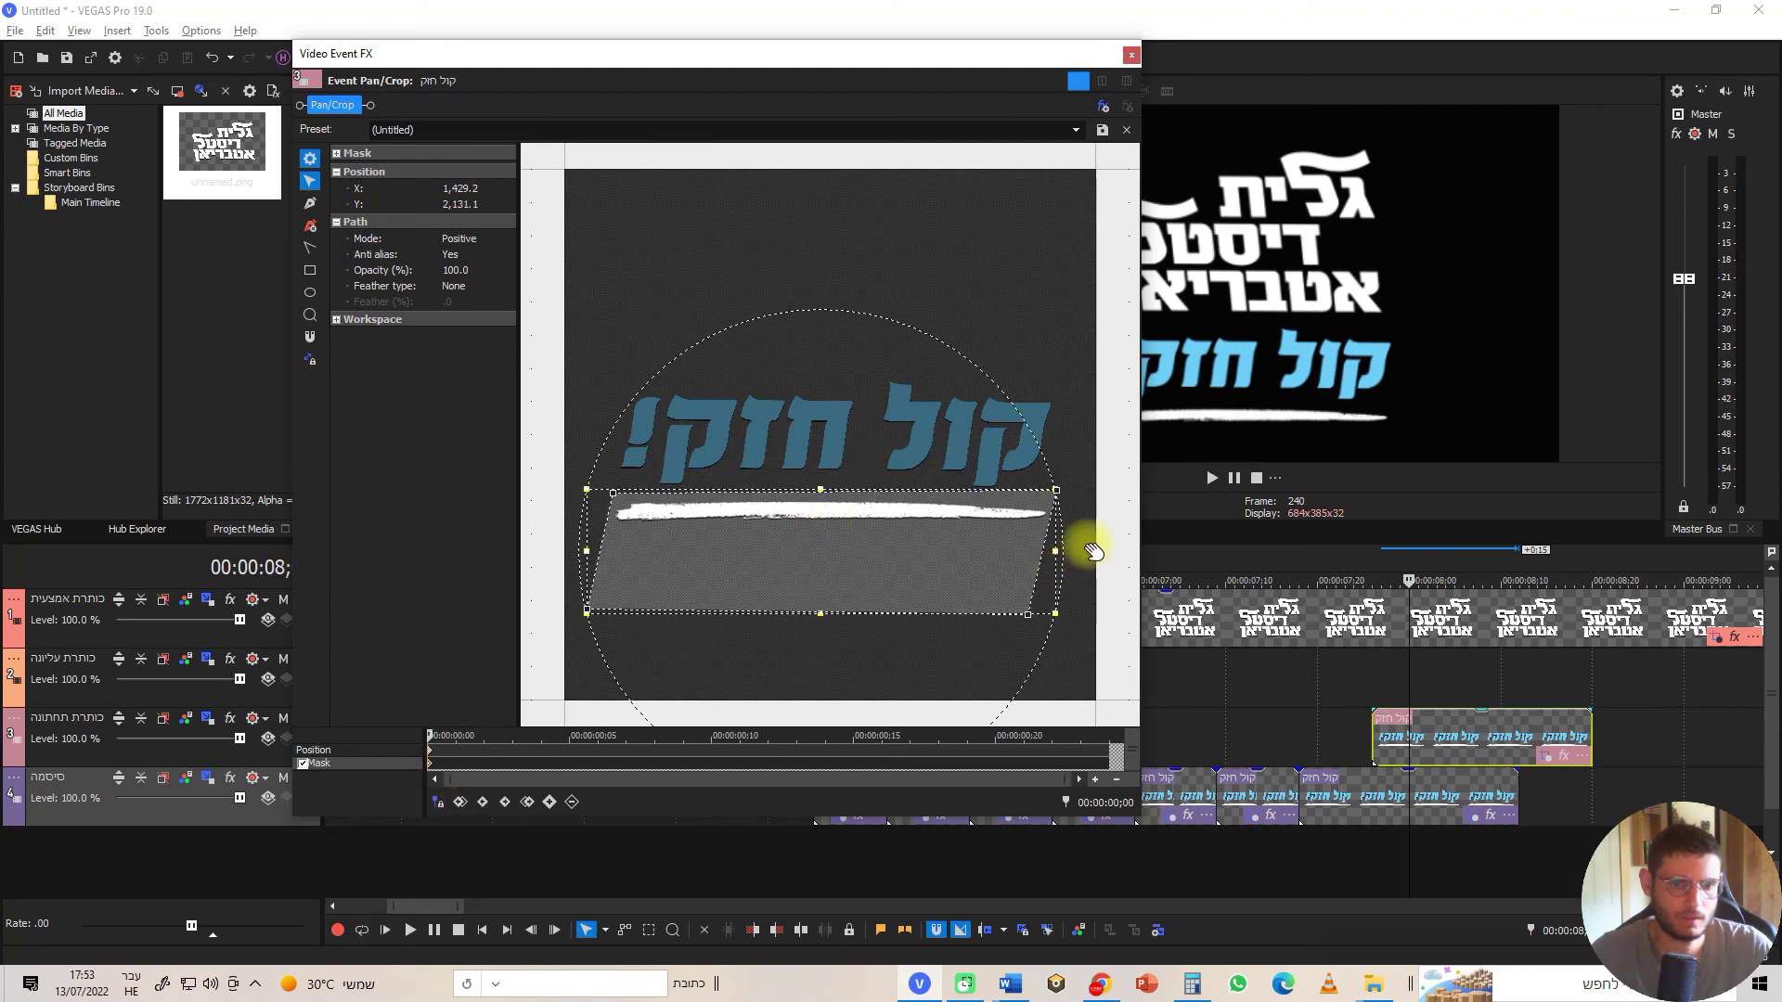
Shrink the mask to a small block beside the underline's left end, and widen it over the whole underline at frame 4
{"action": "left_click_drag", "start_coordinate": [1056, 553], "coordinate": [597, 548]}
{"action": "left_click_drag", "start_coordinate": [599, 611], "coordinate": [596, 529]}
{"action": "left_click", "coordinate": [538, 761]}
{"action": "left_click_drag", "start_coordinate": [606, 512], "coordinate": [1067, 510]}
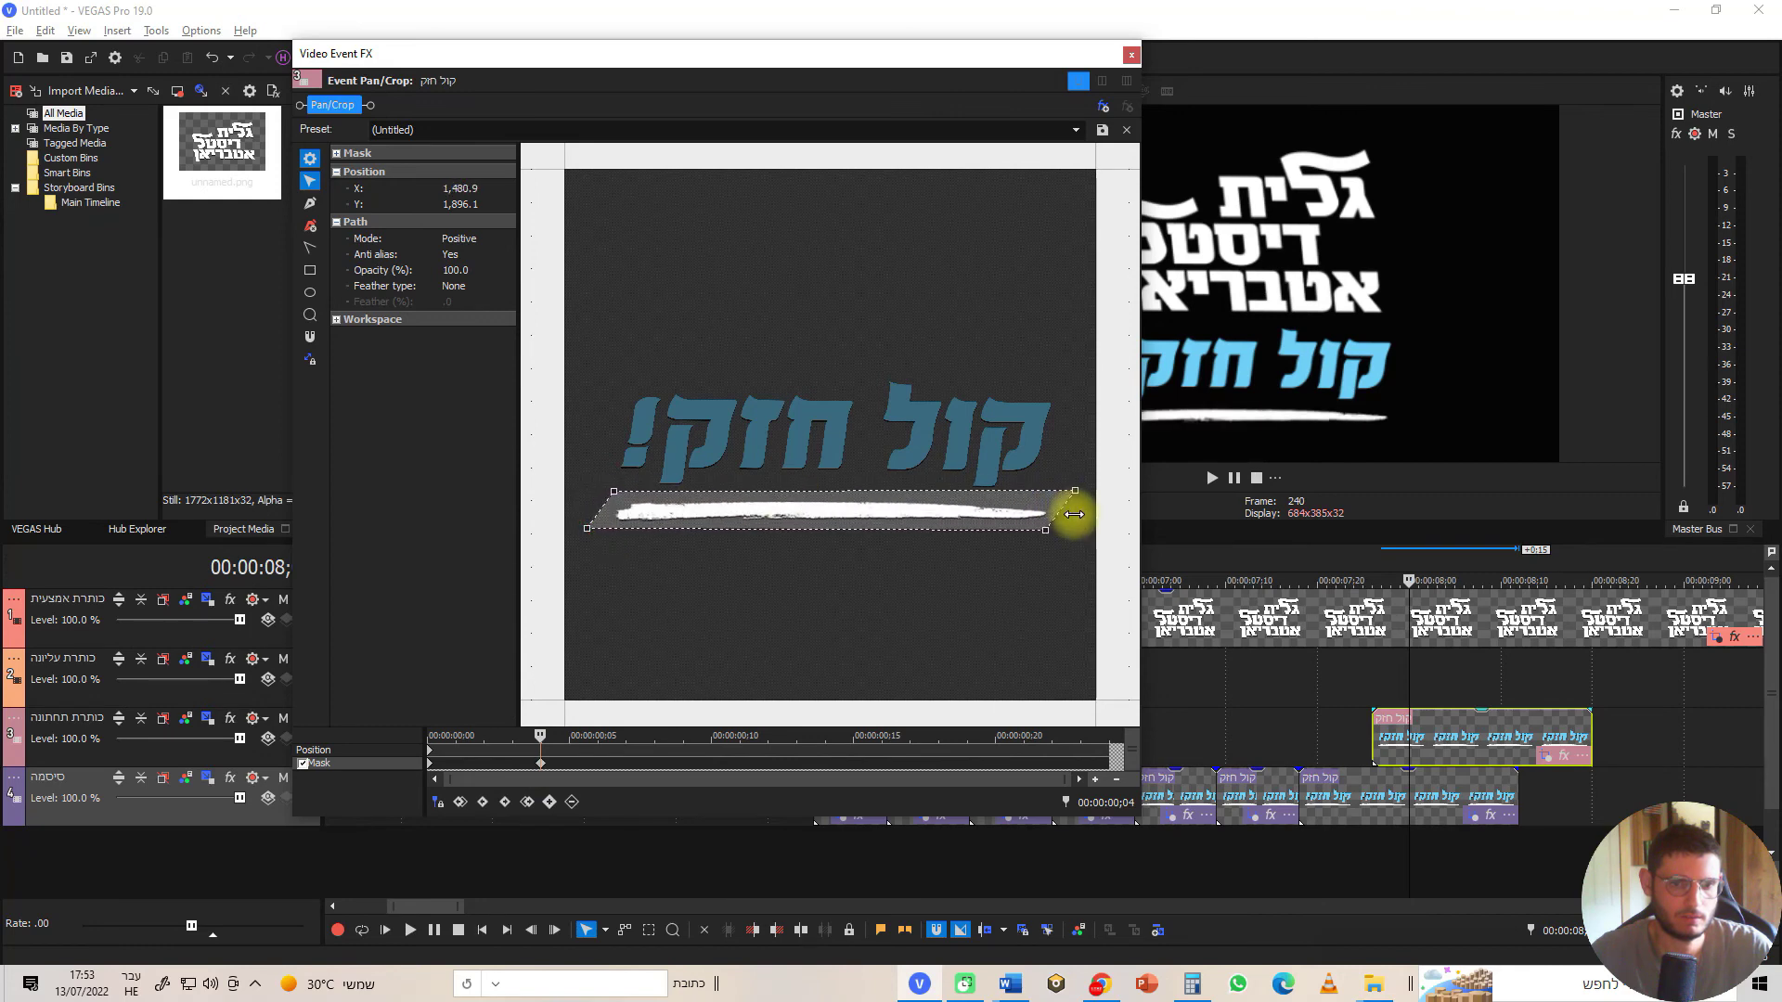
Set both mask keyframes to Smooth interpolation and close the Pan/Crop window
{"action": "mouse_move", "coordinate": [540, 763]}
{"action": "left_mouse_down"}
{"action": "mouse_move", "coordinate": [509, 771]}
{"action": "mouse_move", "coordinate": [542, 766]}
{"action": "left_mouse_up"}
{"action": "left_click", "coordinate": [543, 764]}
{"action": "right_click", "coordinate": [543, 765]}
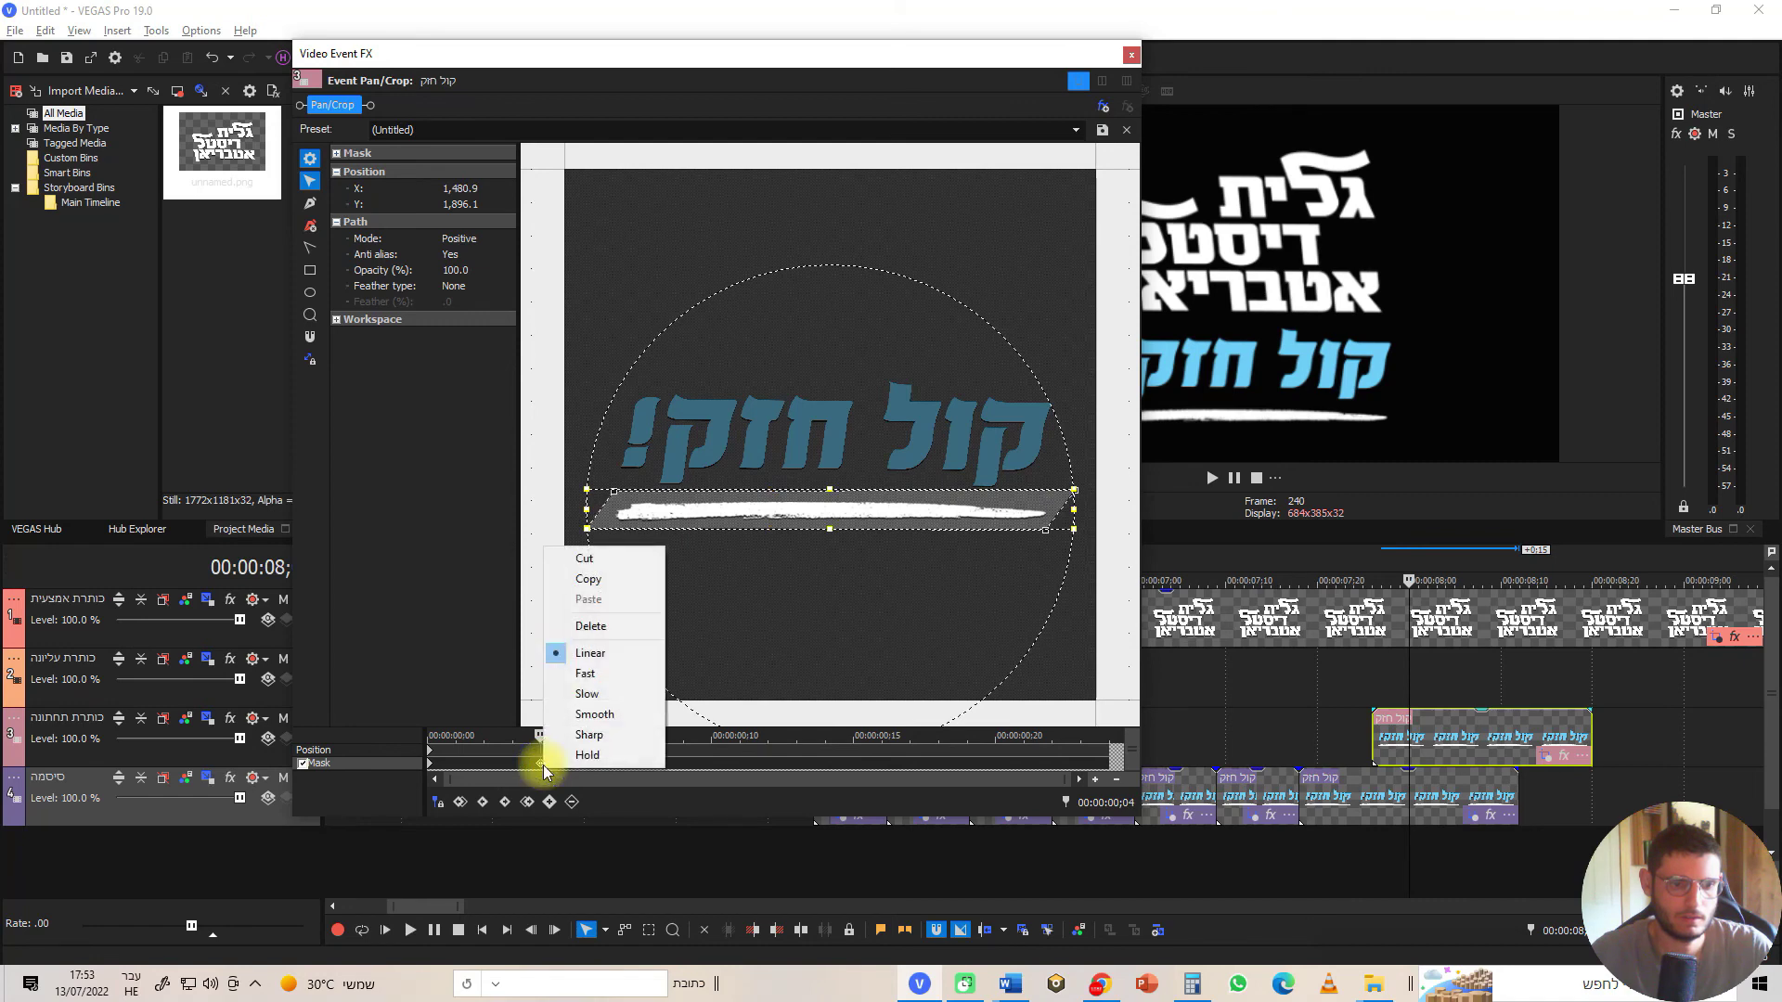
{"action": "left_click", "coordinate": [622, 716]}
{"action": "left_click", "coordinate": [432, 767]}
{"action": "right_click", "coordinate": [432, 766]}
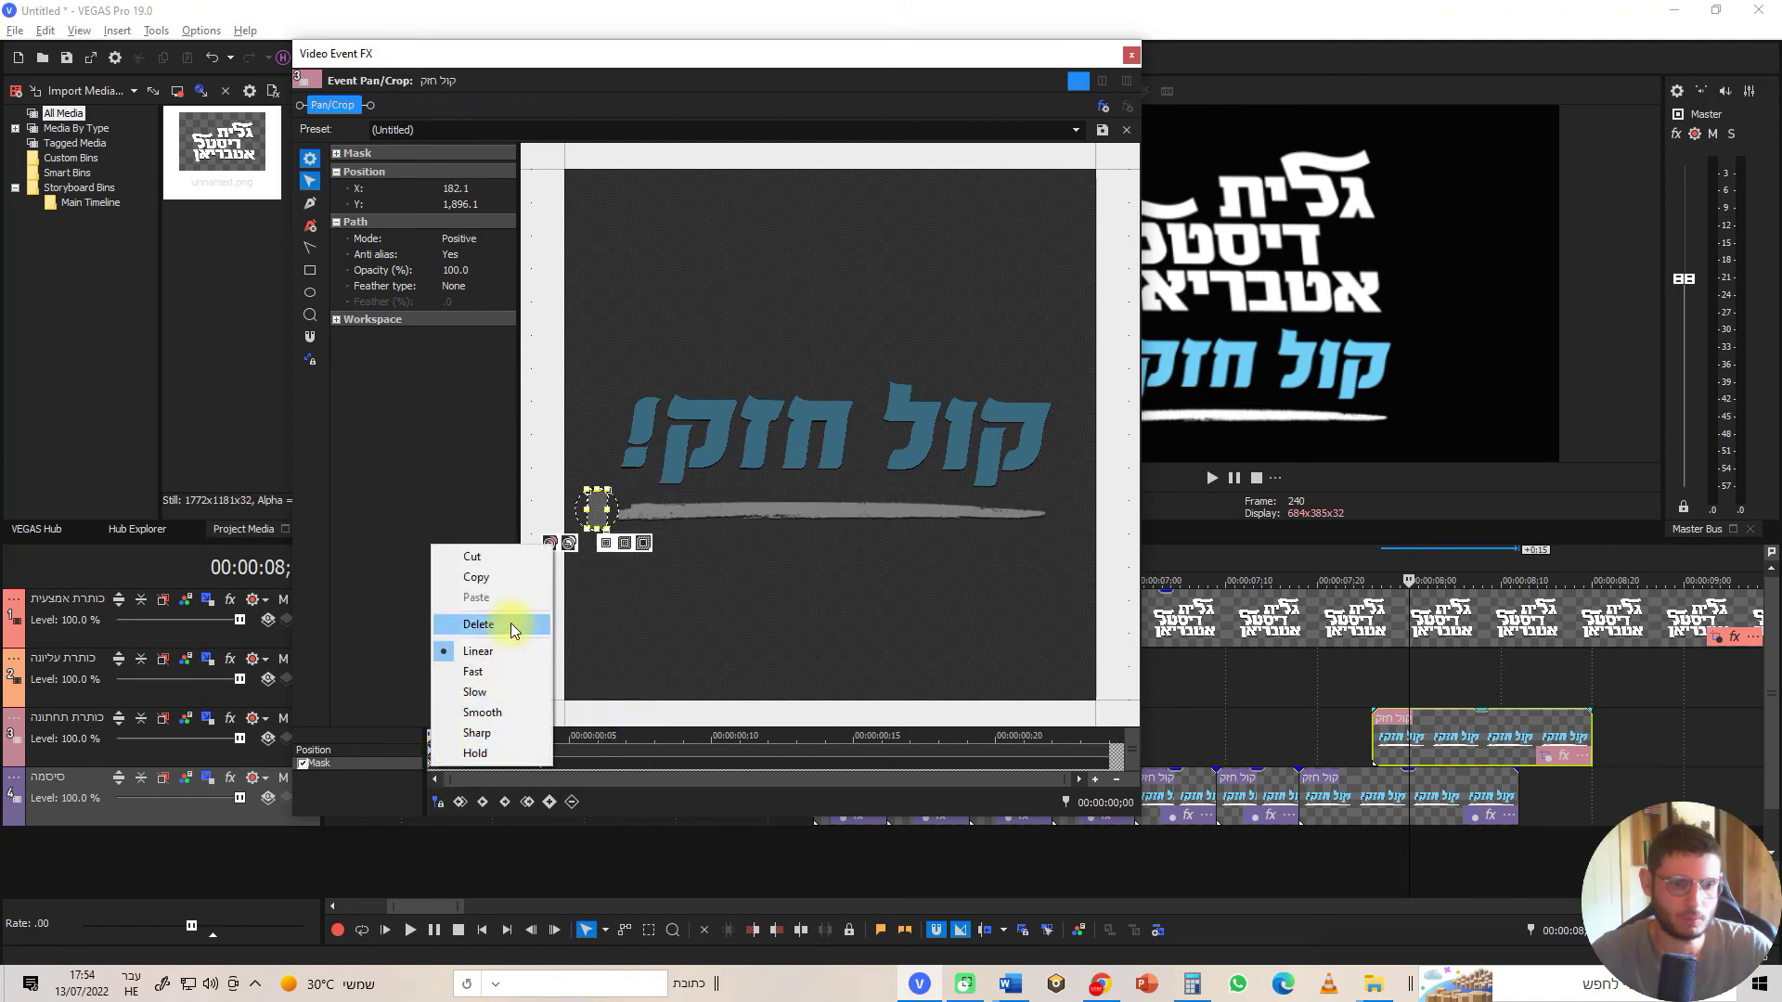
{"action": "left_click", "coordinate": [481, 712]}
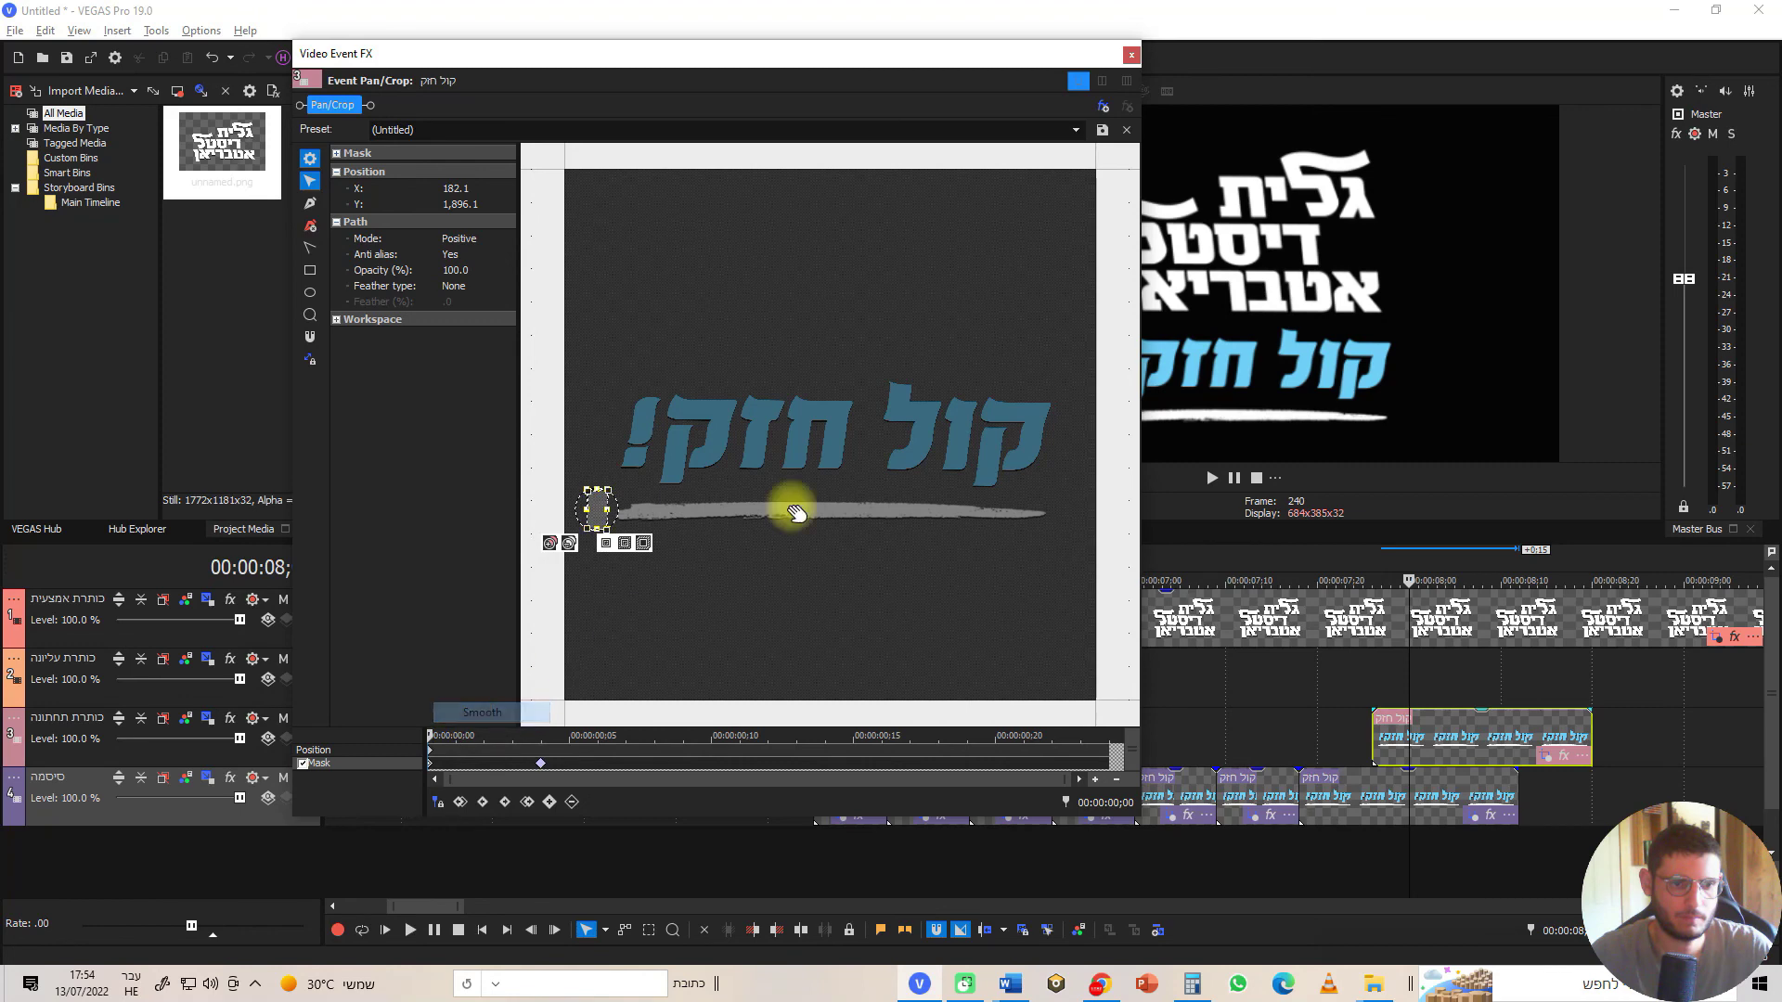
{"action": "left_click", "coordinate": [1132, 55]}
Play back the underline reveal at the end of the slogan
{"action": "left_click", "coordinate": [1290, 561]}
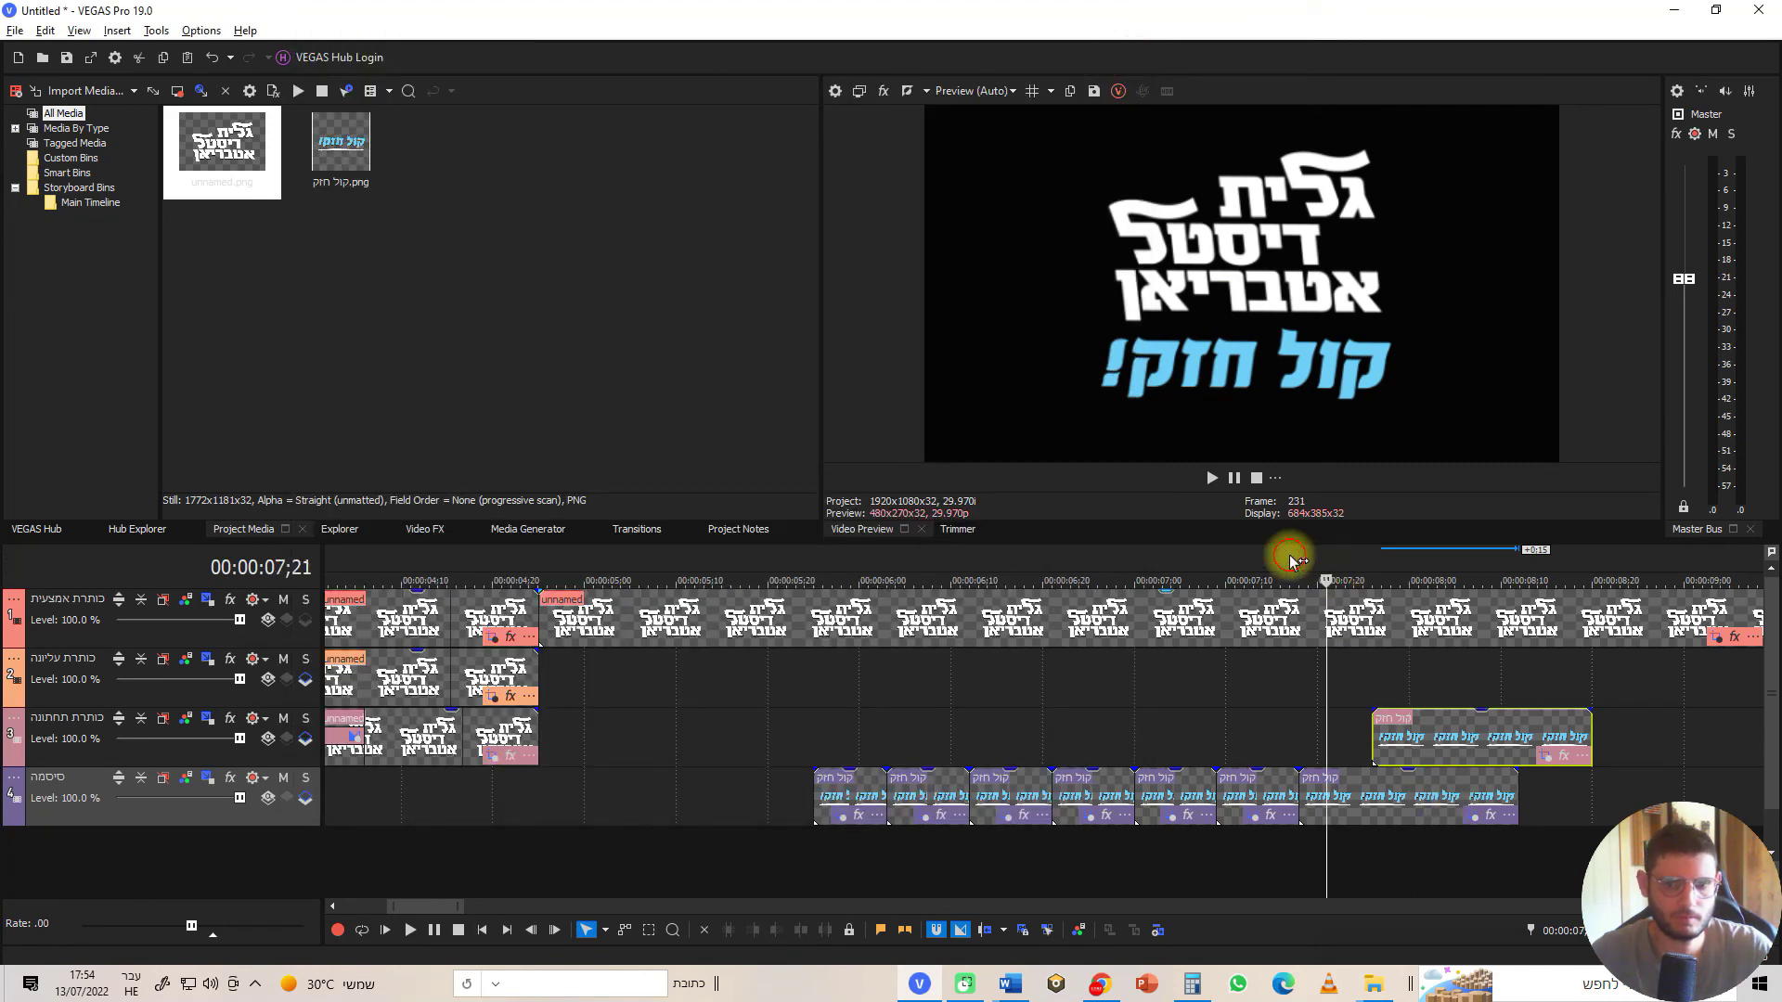
{"action": "key", "text": "space"}
{"action": "key", "text": "space"}
{"action": "key", "text": "space"}
{"action": "key", "text": "space"}
Extend the underline event and the last slogan section so both end together with the title event
{"action": "scroll", "coordinate": [1321, 733], "scroll_direction": "down", "scroll_amount": 5}
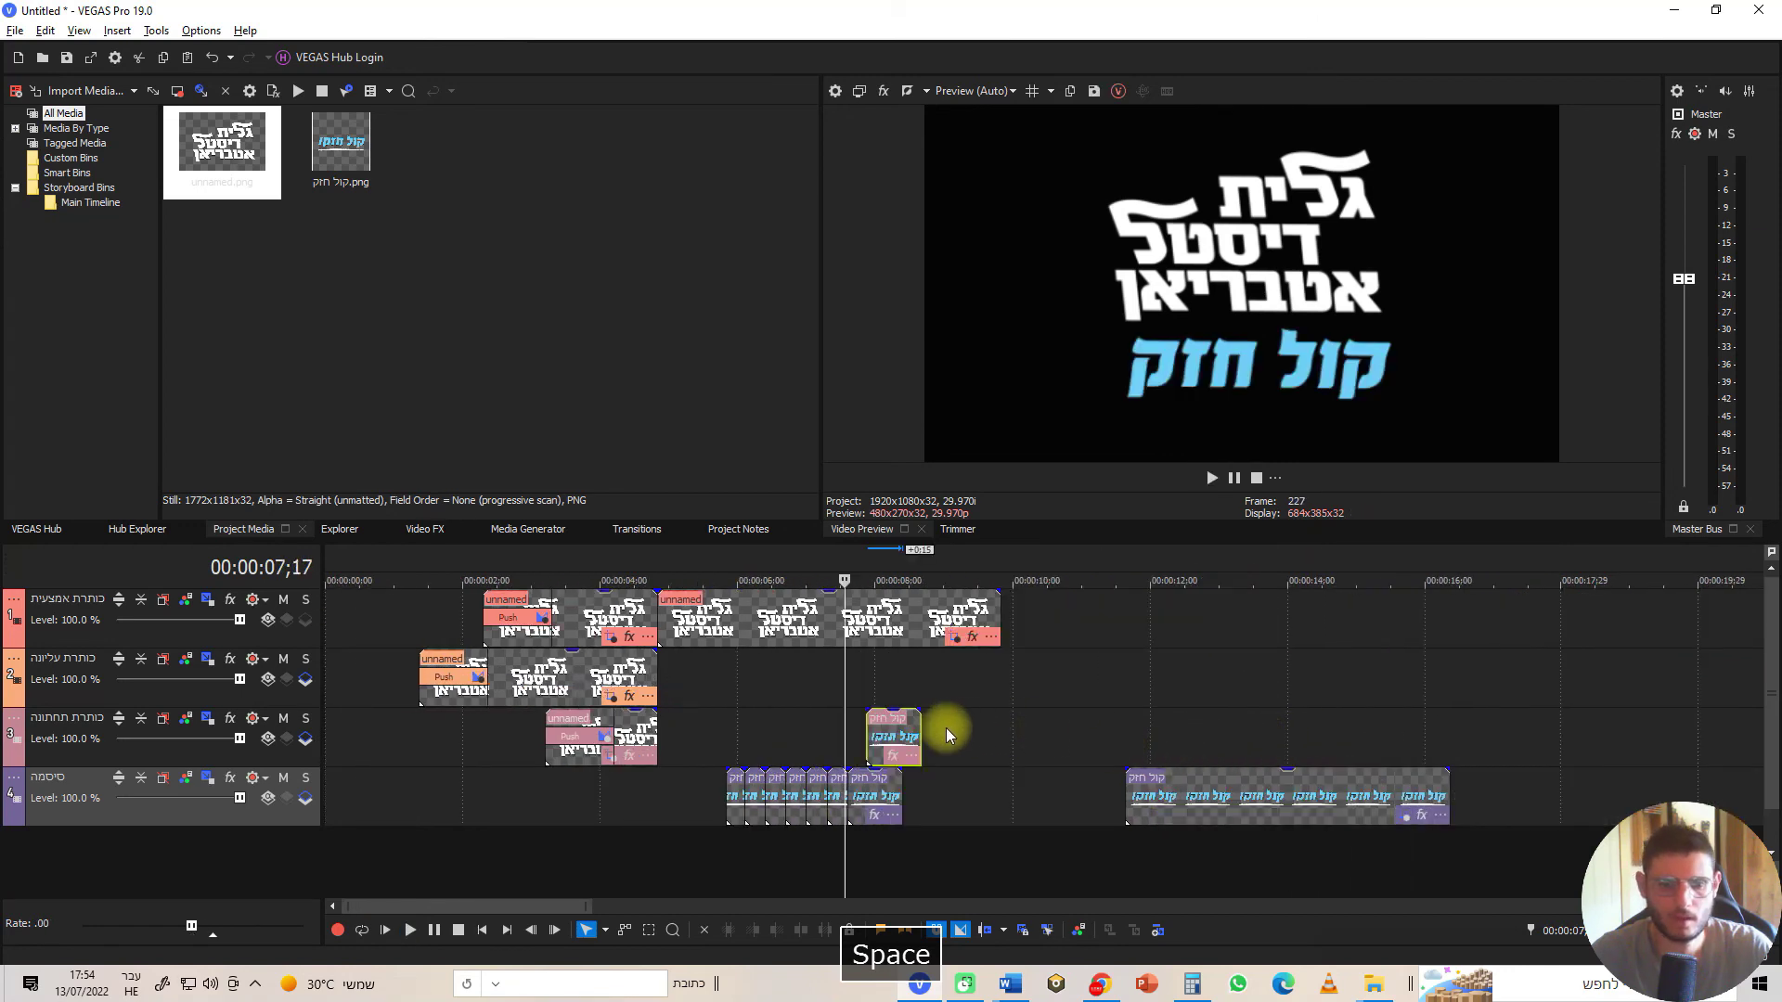
{"action": "left_click_drag", "start_coordinate": [919, 729], "coordinate": [1000, 730]}
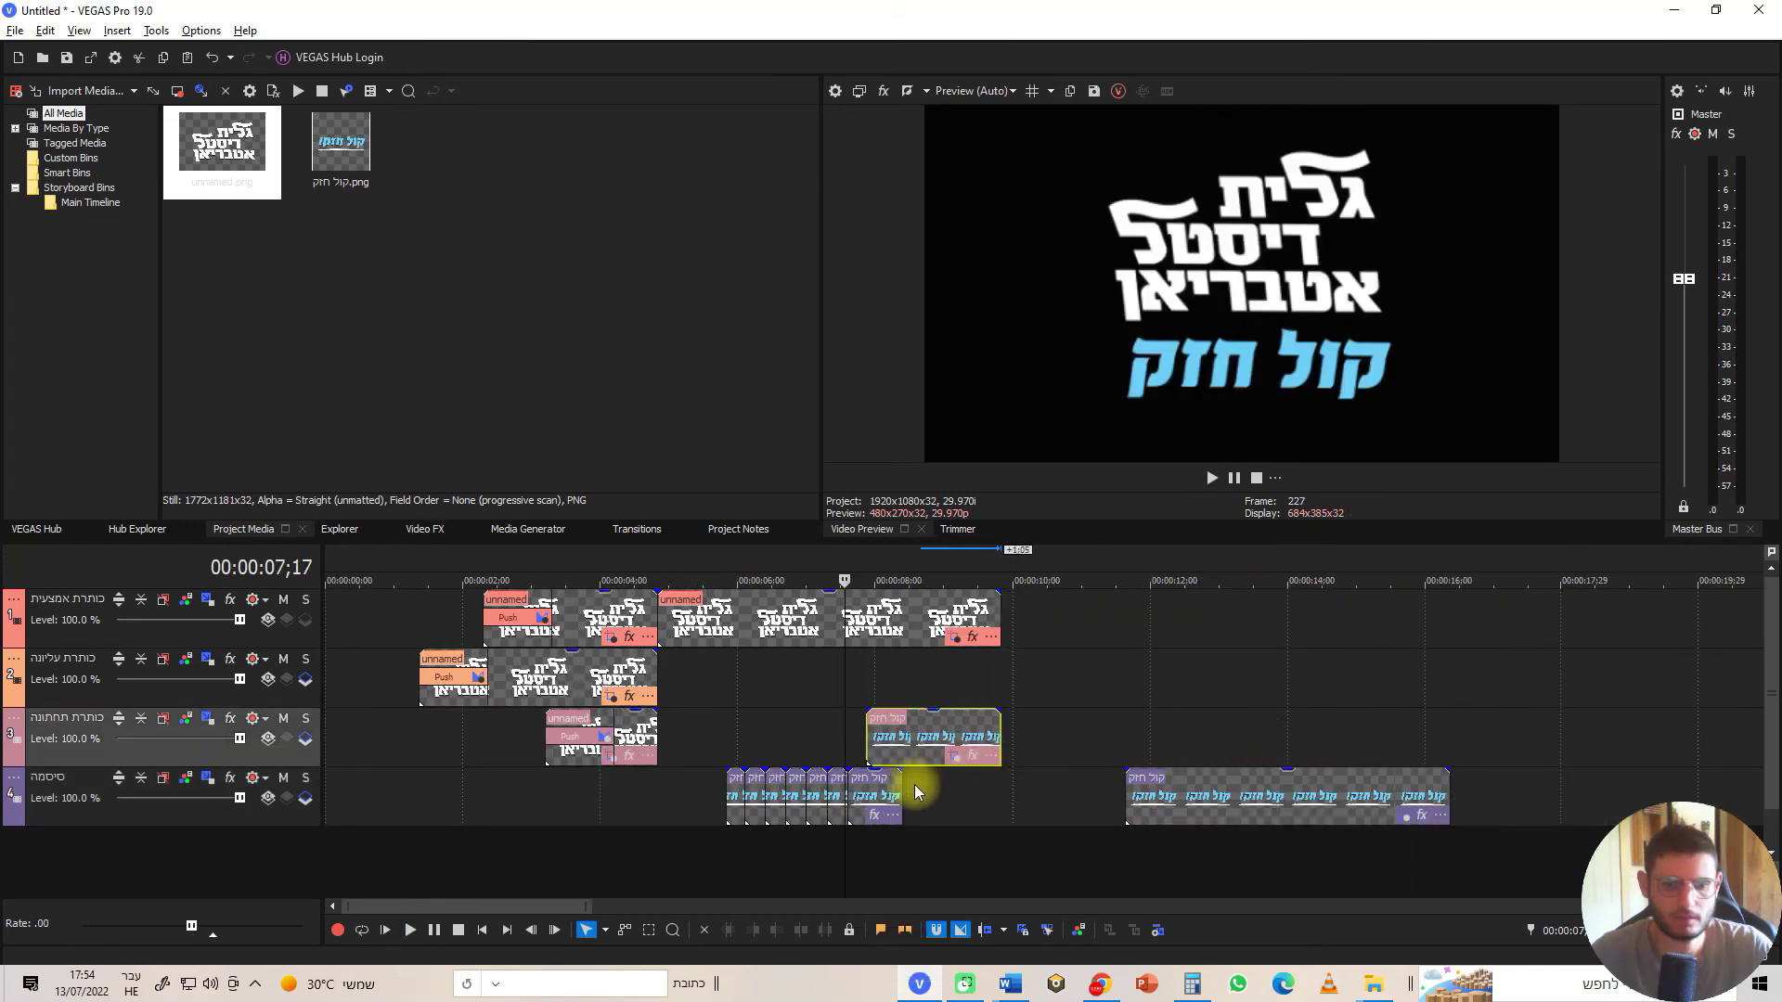
{"action": "left_click_drag", "start_coordinate": [903, 792], "coordinate": [1001, 789]}
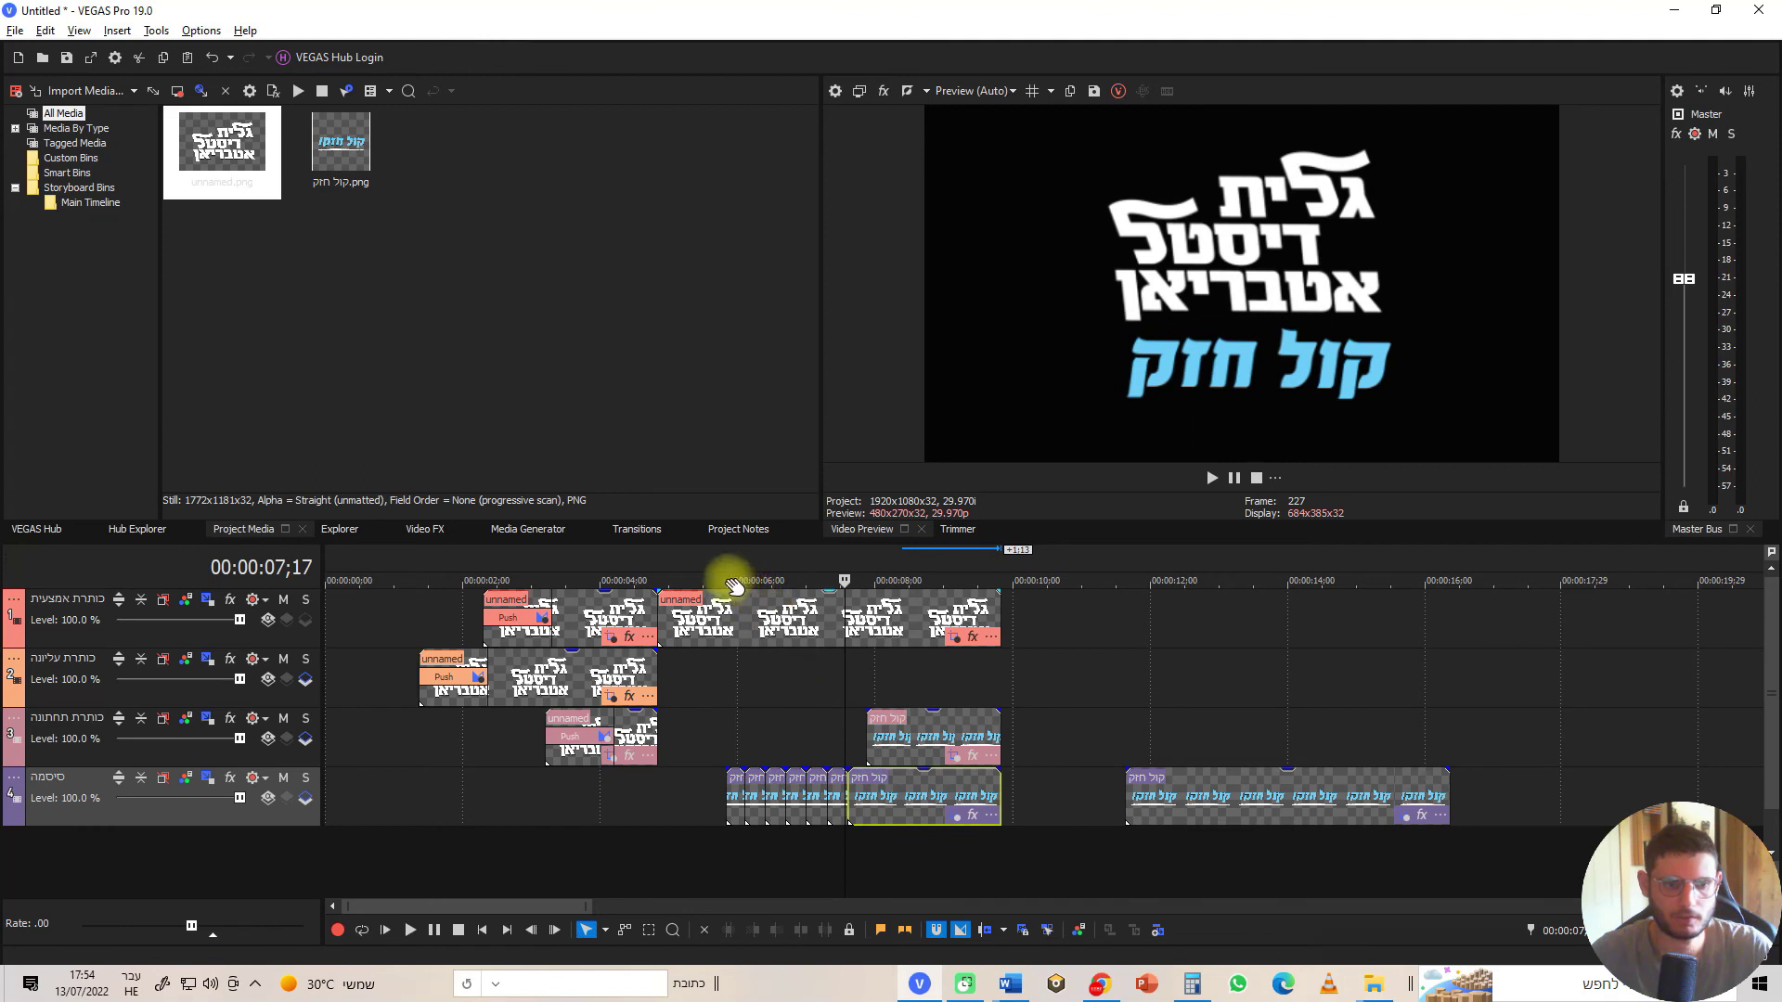
Play back the whole title and slogan animation and check the finished frame at 8;28
{"action": "left_click", "coordinate": [665, 559]}
{"action": "key", "text": "space"}
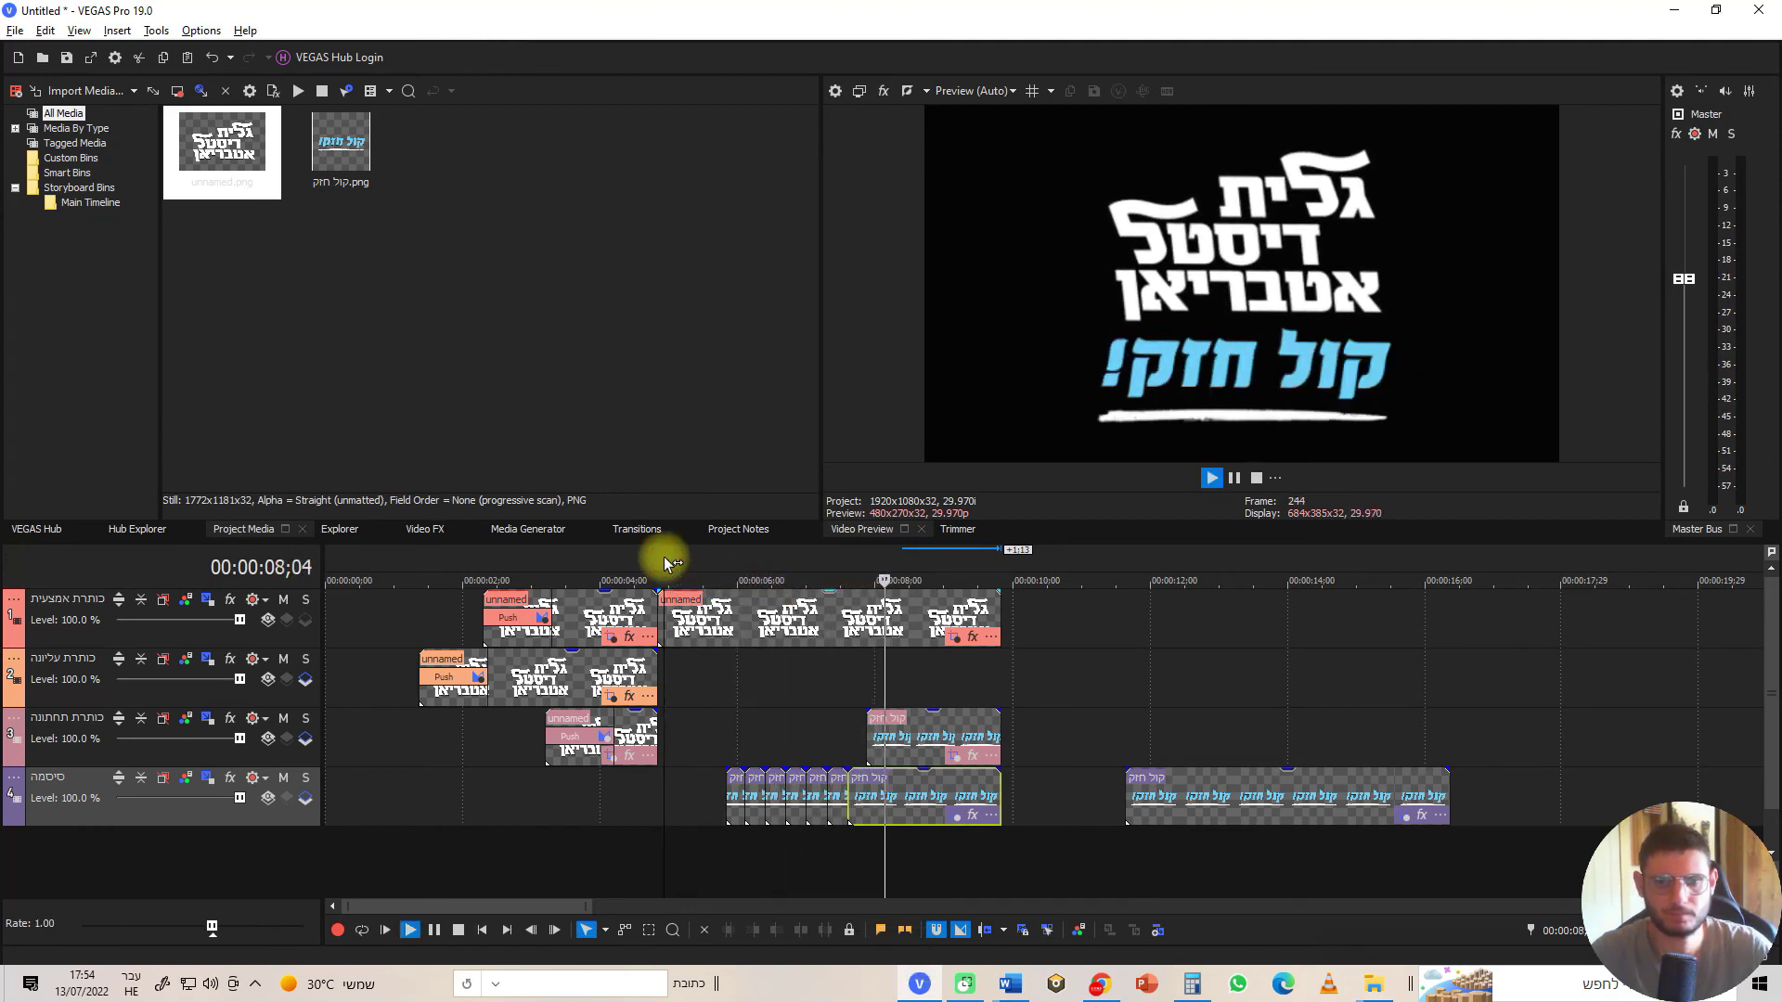
{"action": "key", "text": "space"}
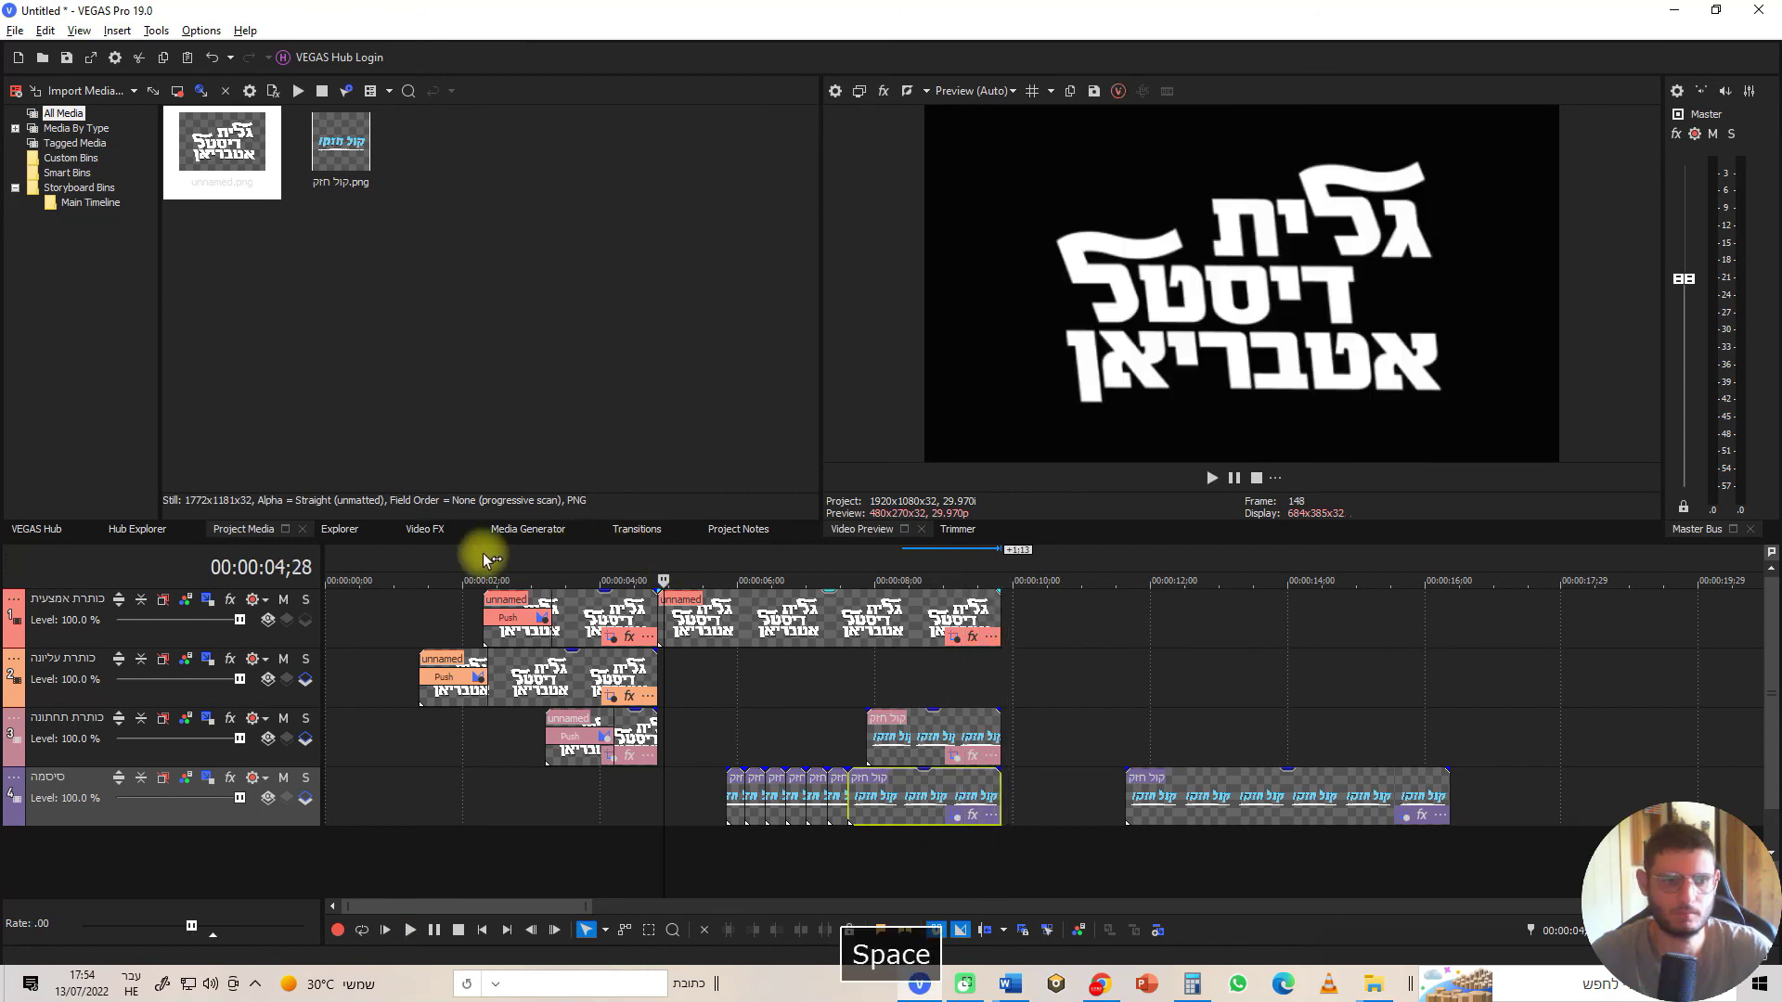
{"action": "left_click", "coordinate": [411, 556]}
{"action": "key", "text": "space"}
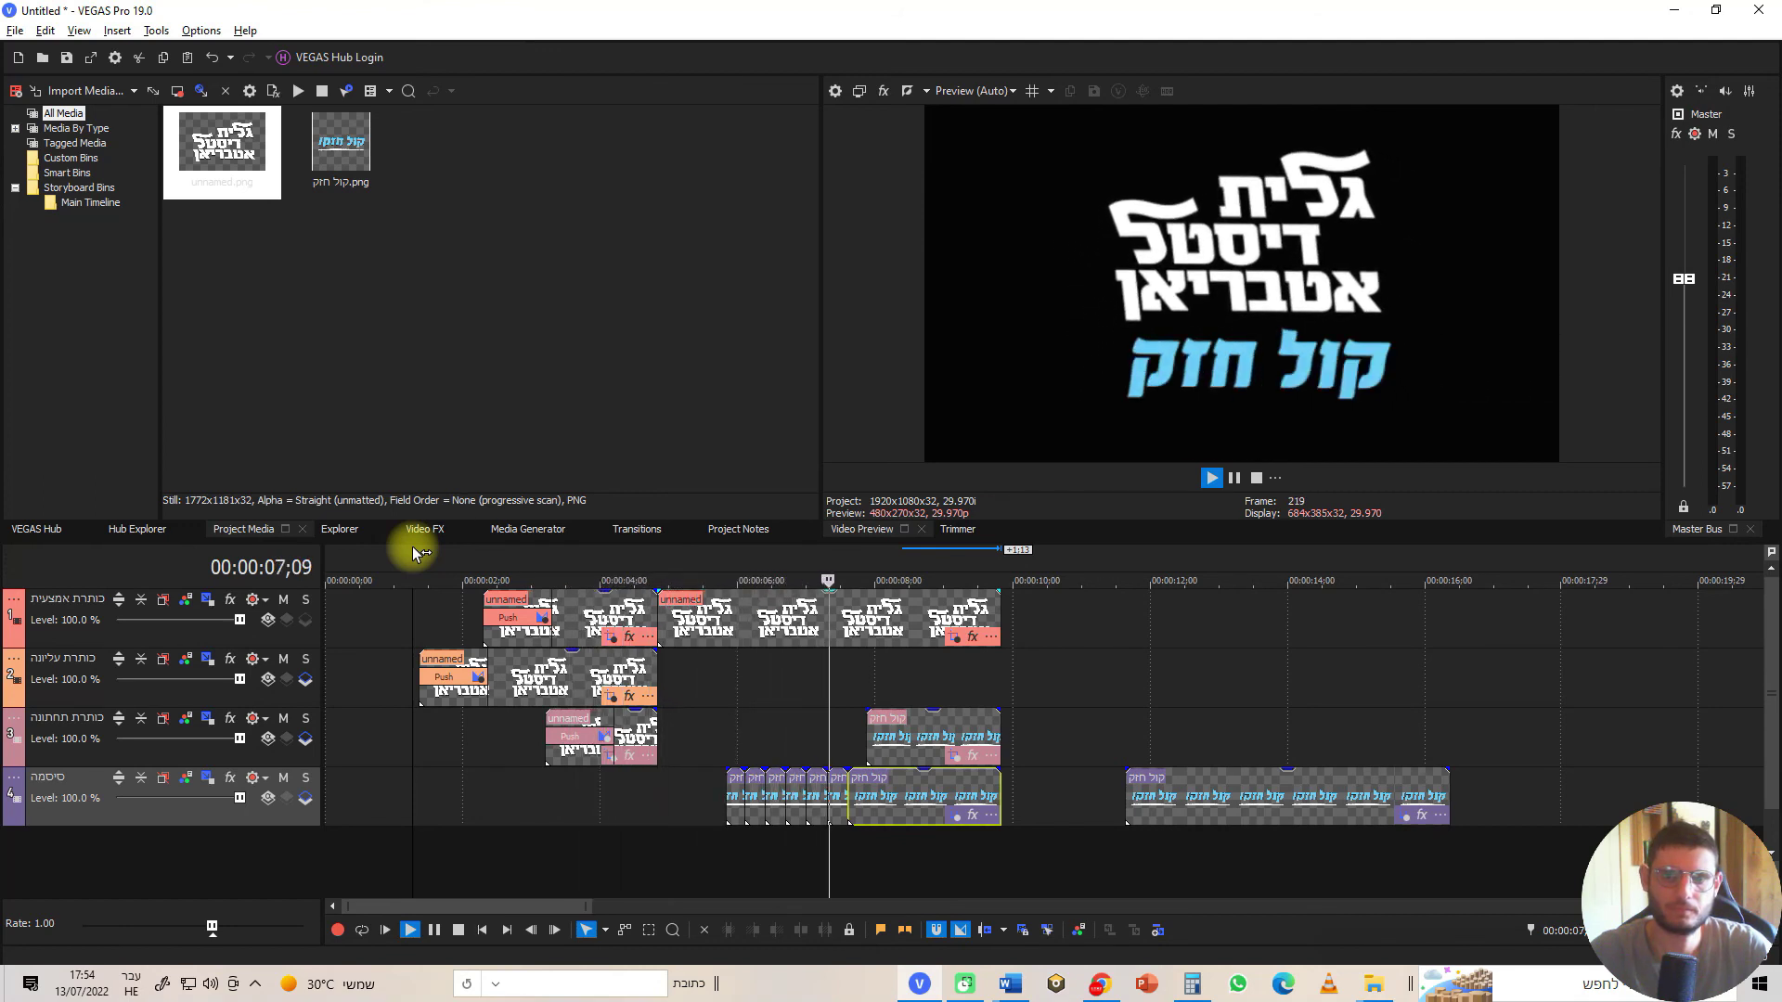
{"action": "key", "text": "space"}
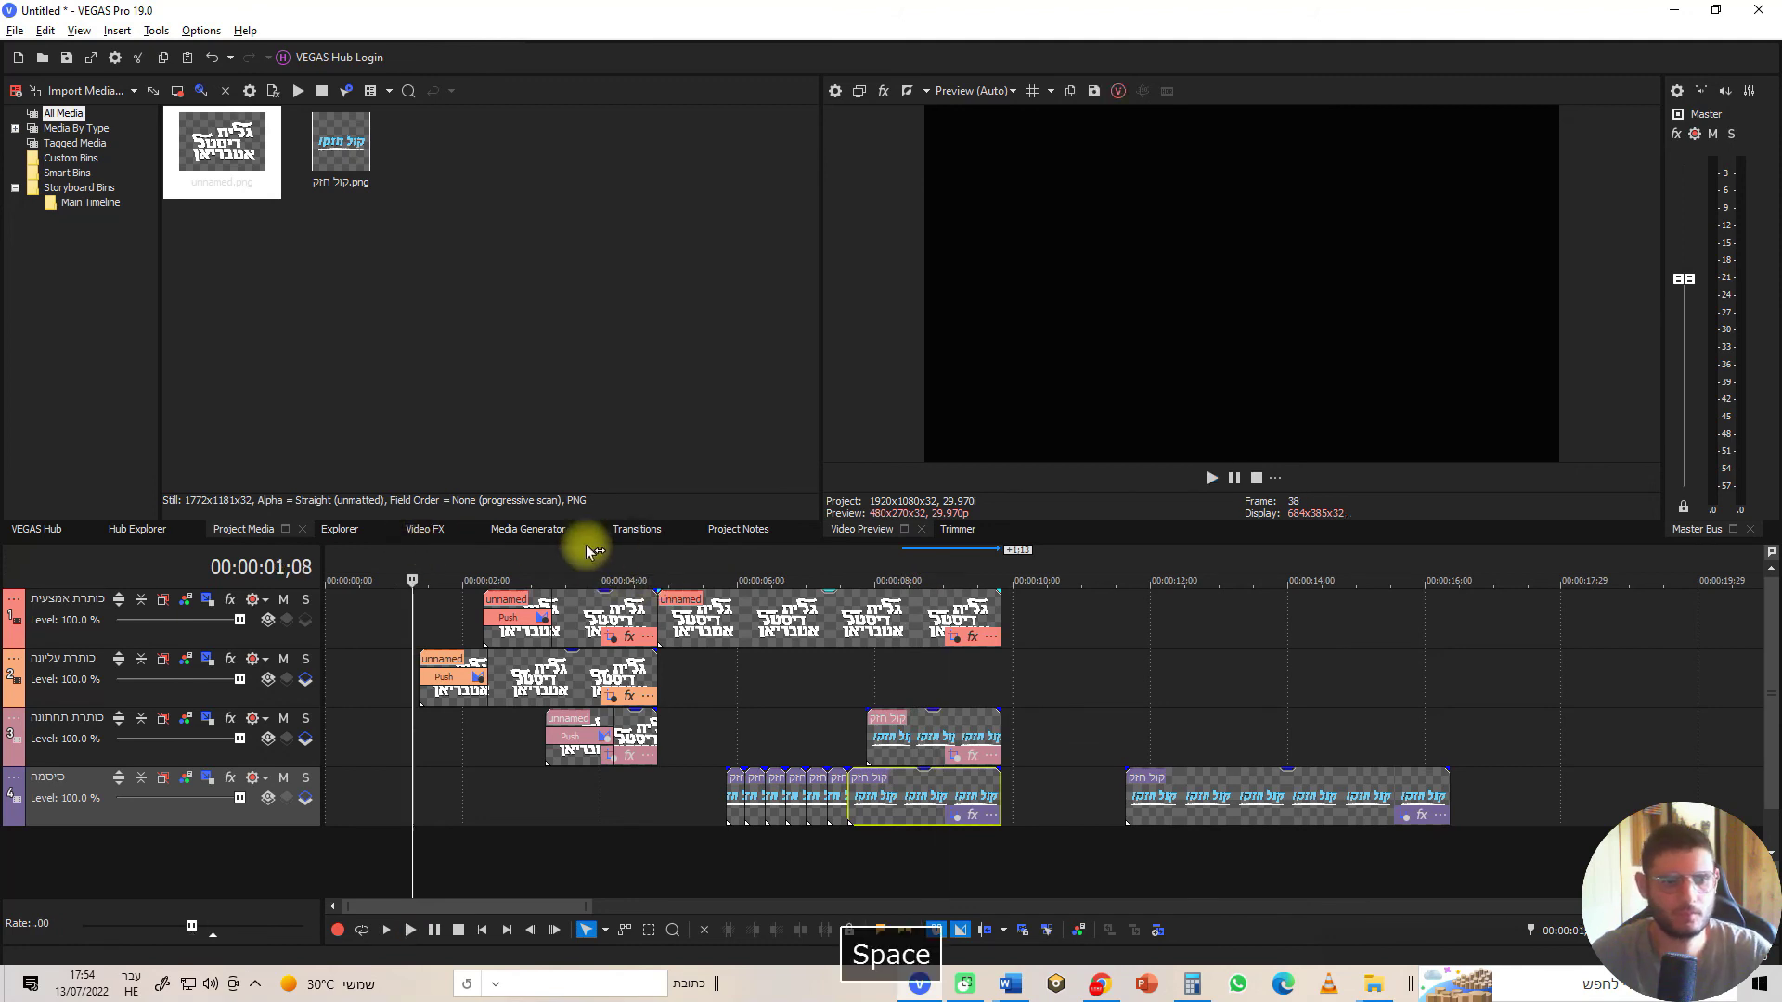
{"action": "key", "text": "space"}
{"action": "left_click", "coordinate": [430, 548]}
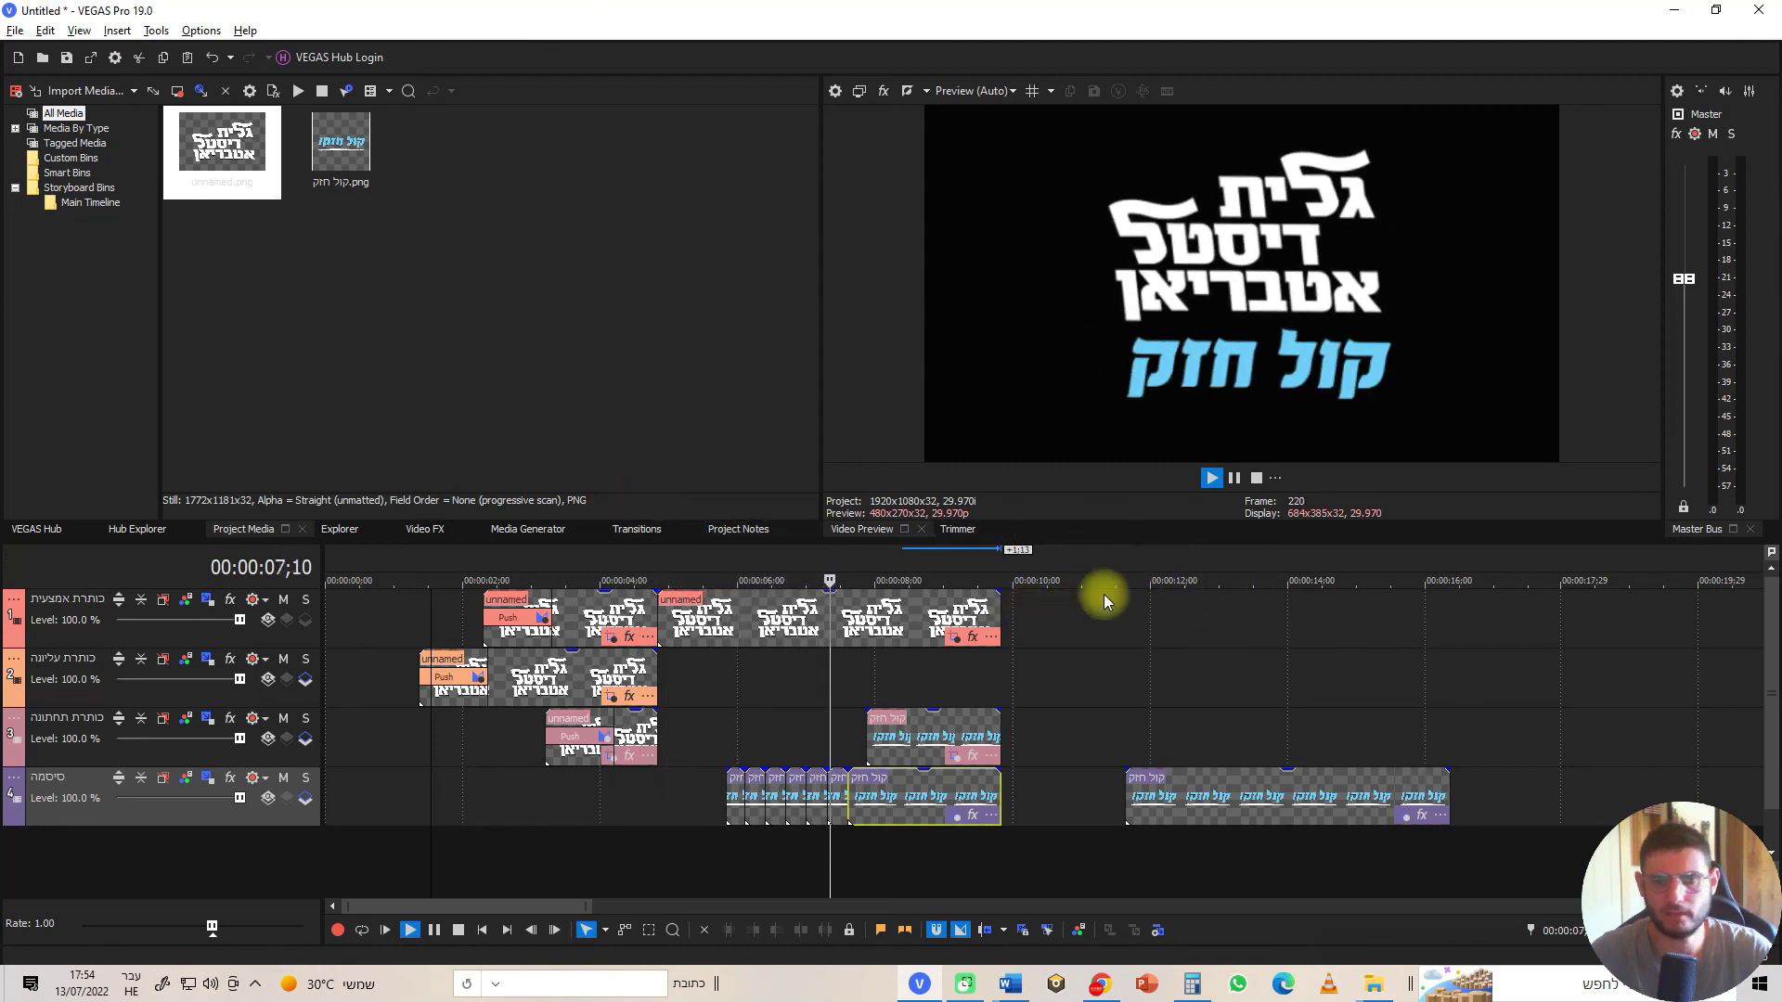
{"action": "key", "text": "space"}
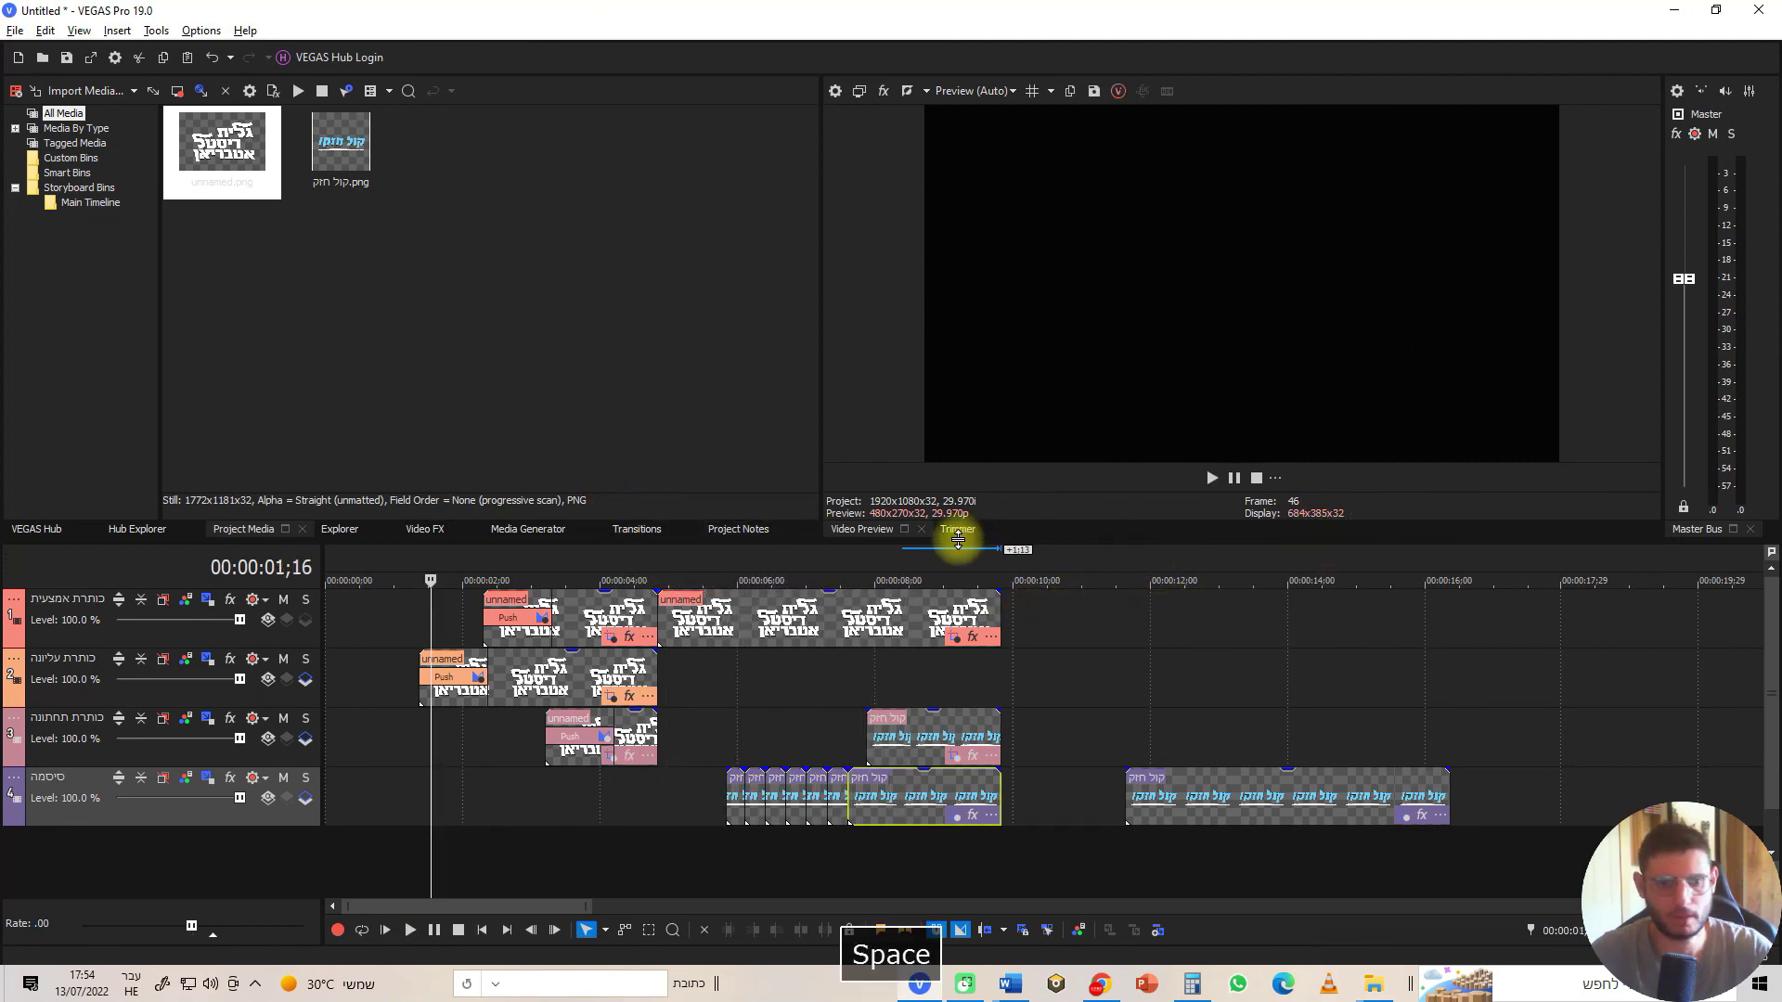
{"action": "left_click", "coordinate": [940, 562]}
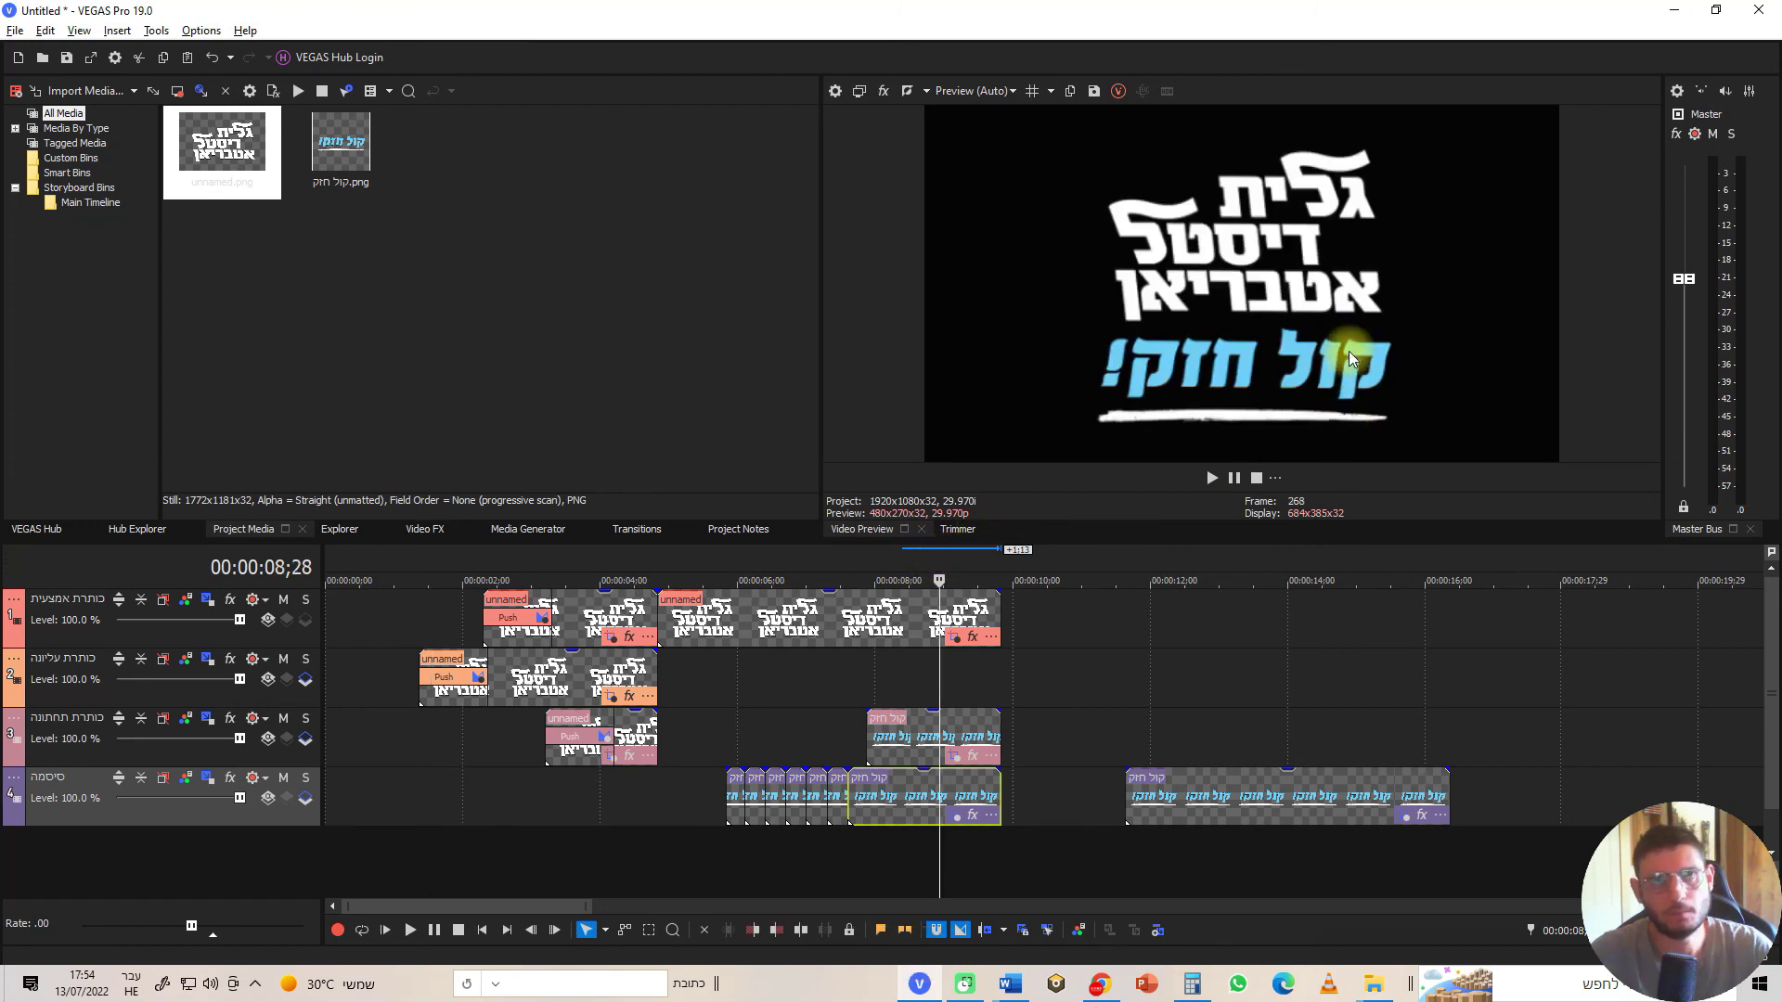